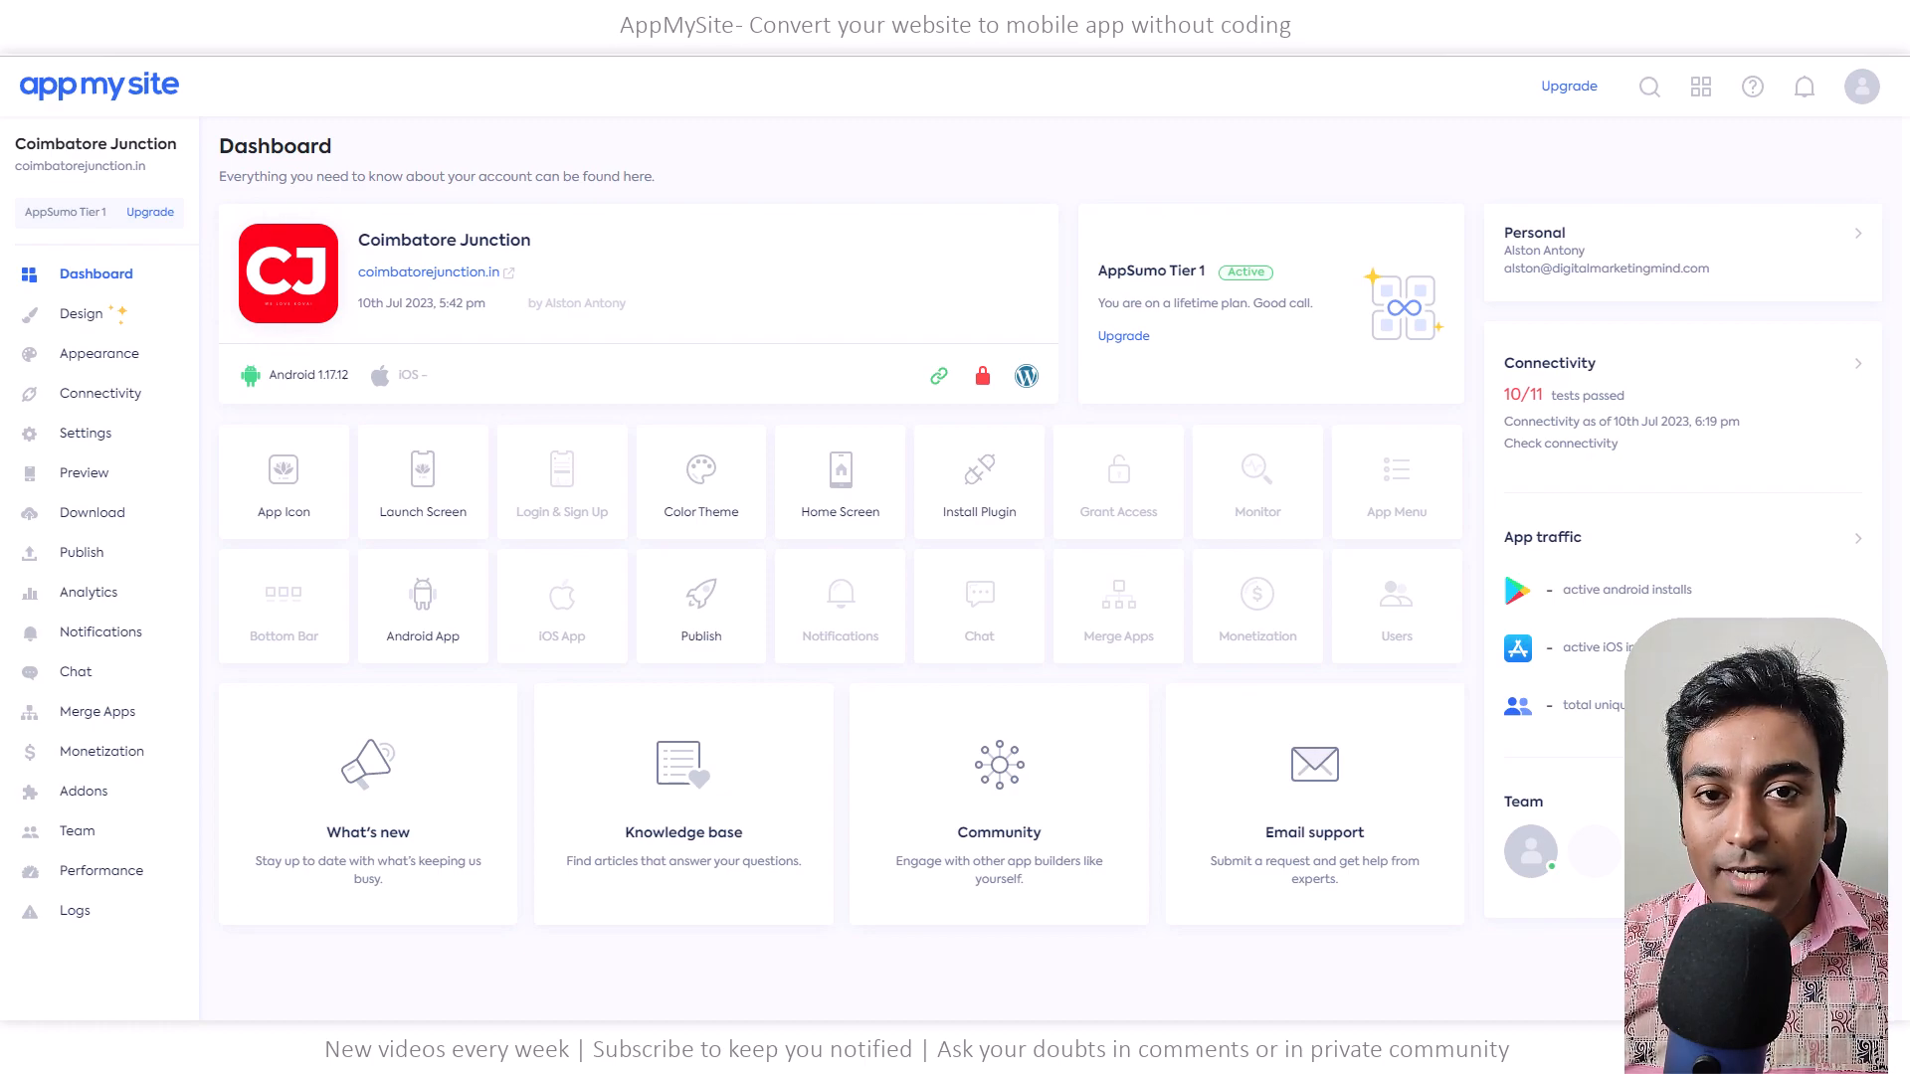
Start creating a new app and choose WordPress App as its app type
{"action": "key", "text": "ctrl+Tab"}
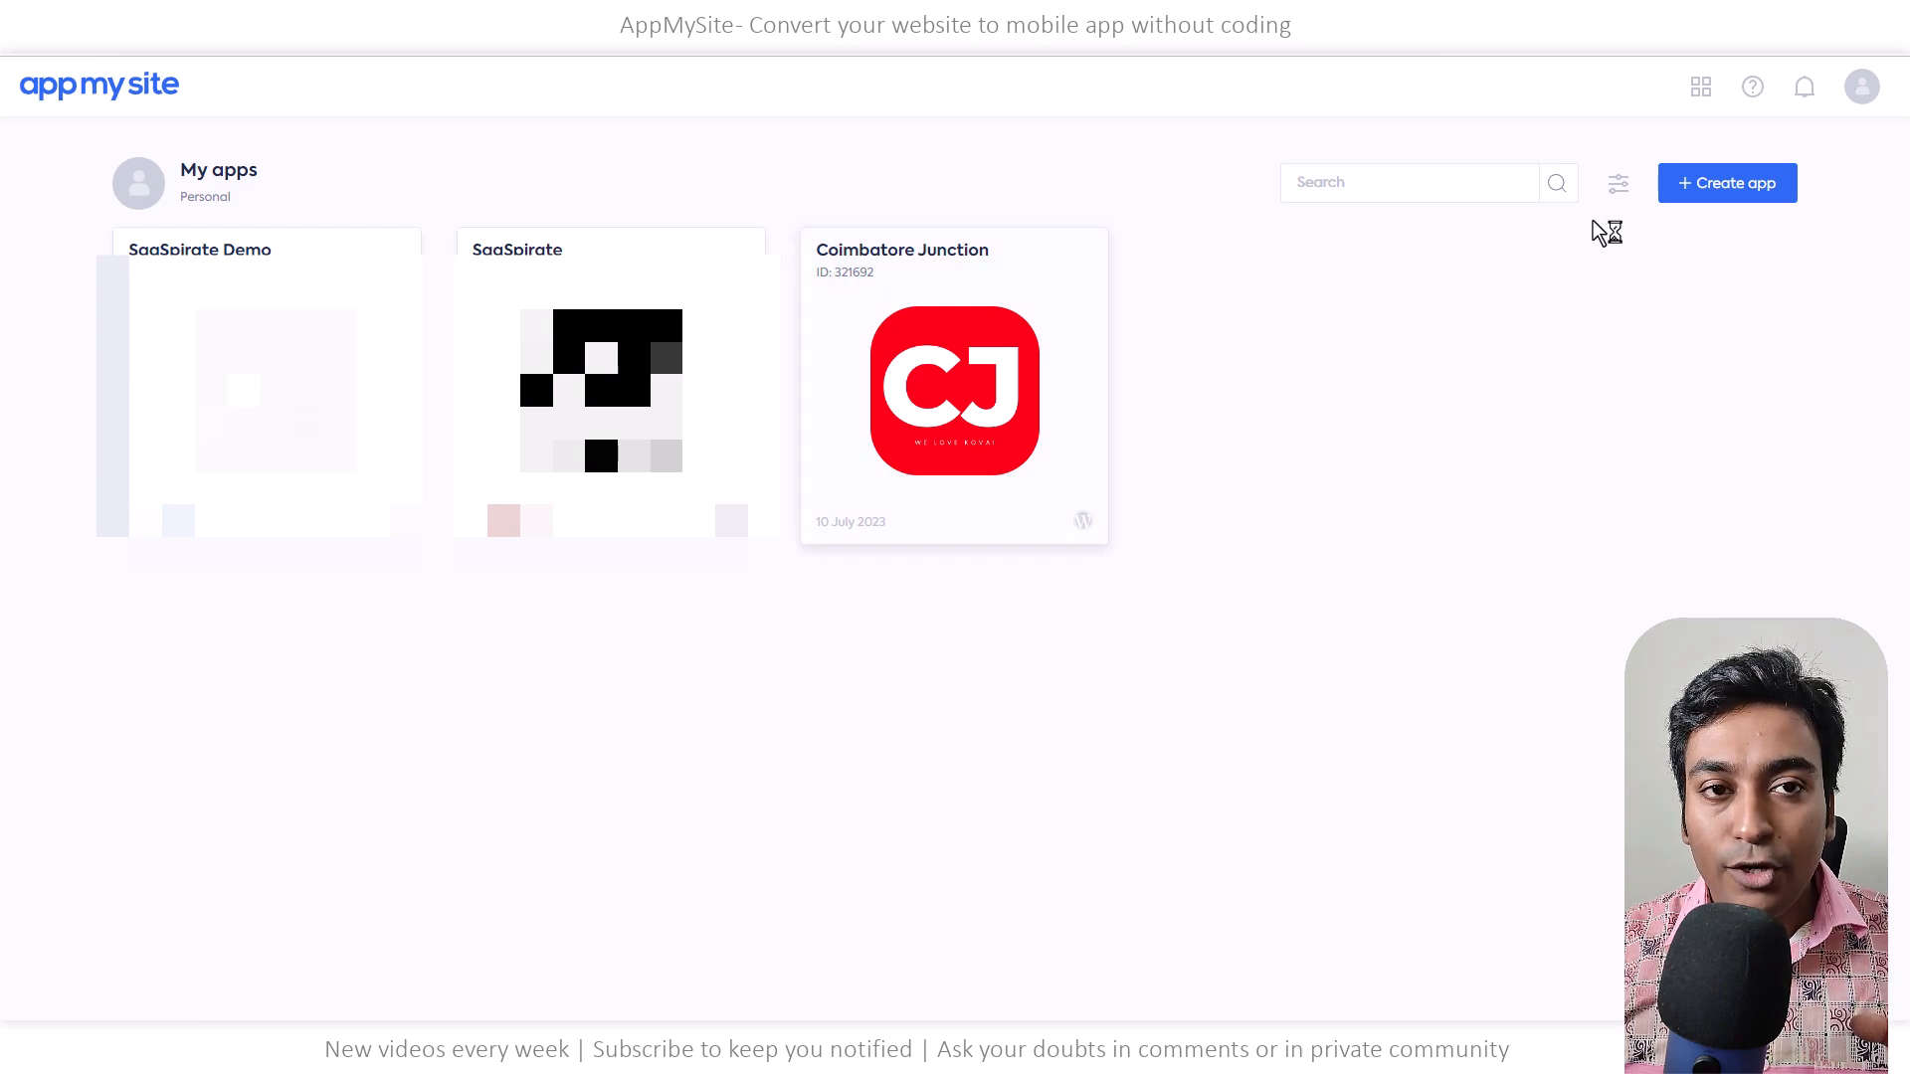
{"action": "left_click", "coordinate": [1729, 196]}
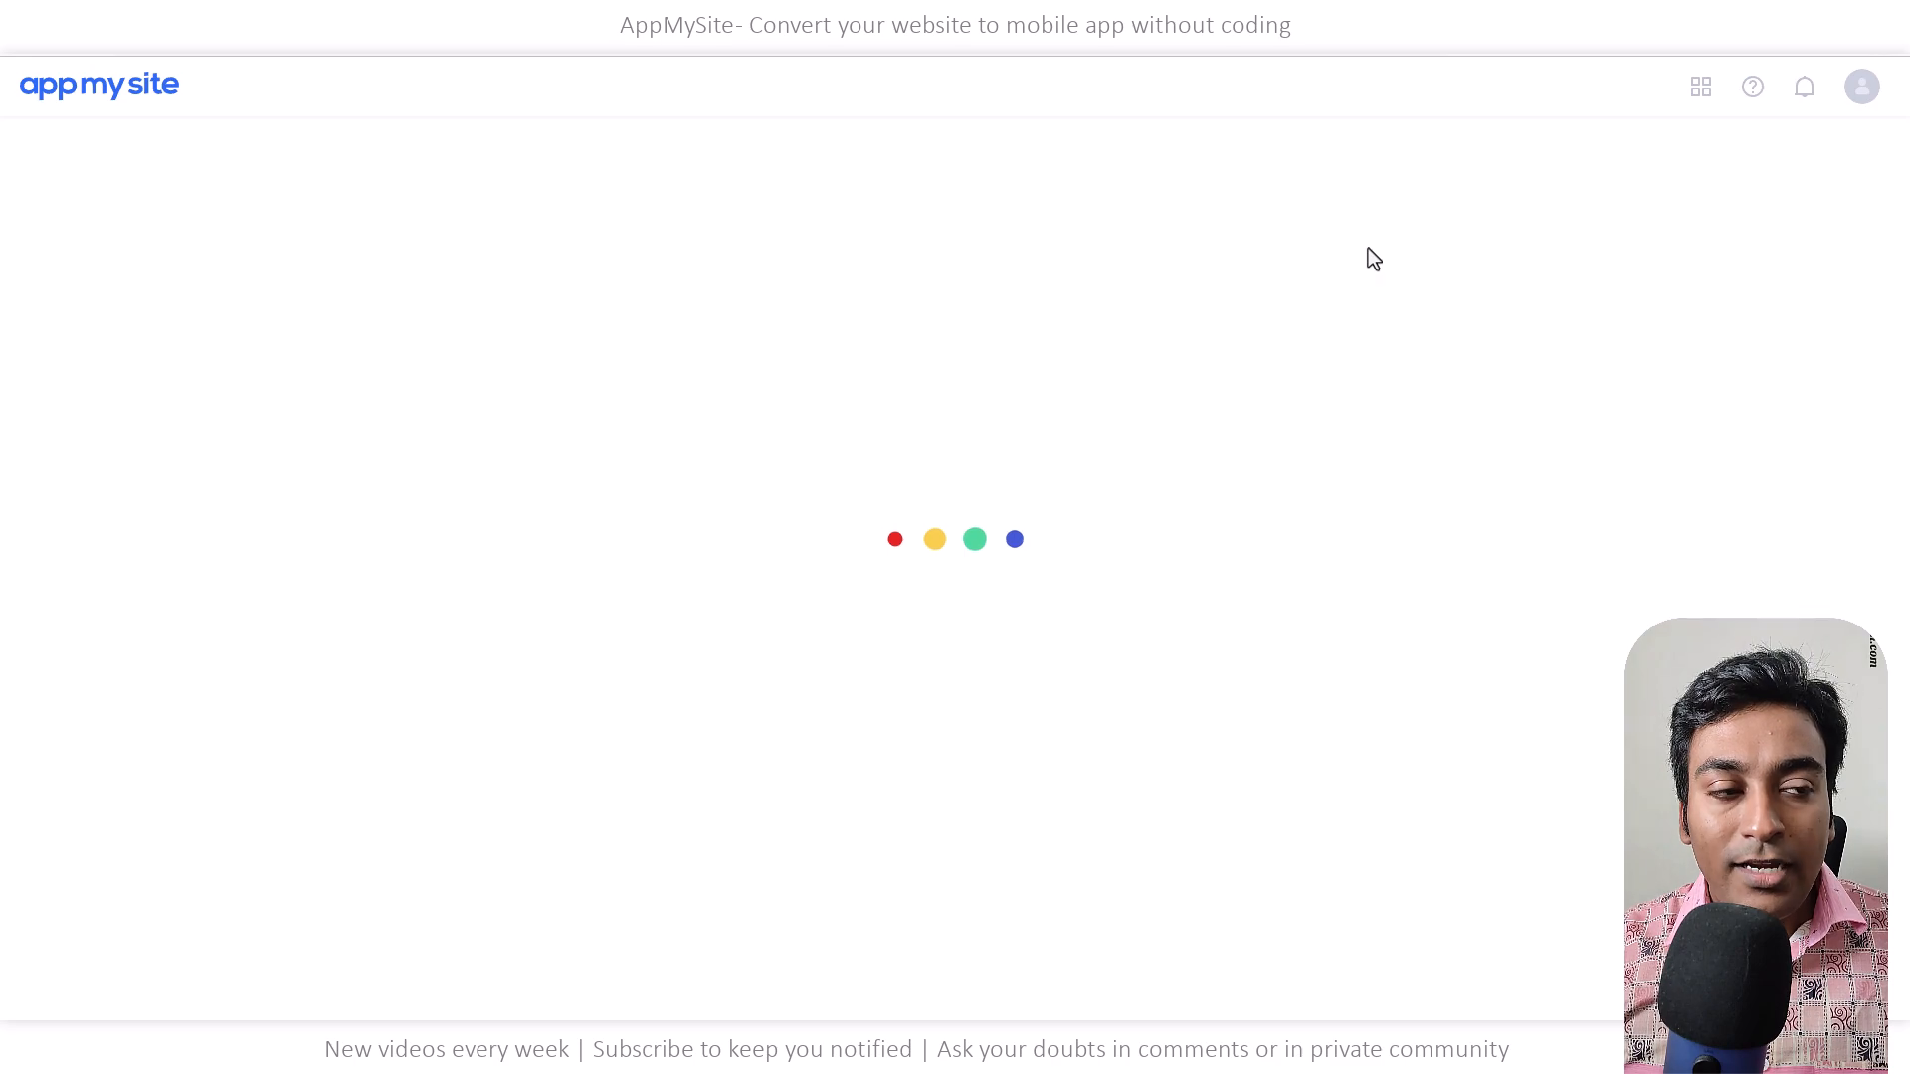
{"action": "left_click", "coordinate": [274, 420]}
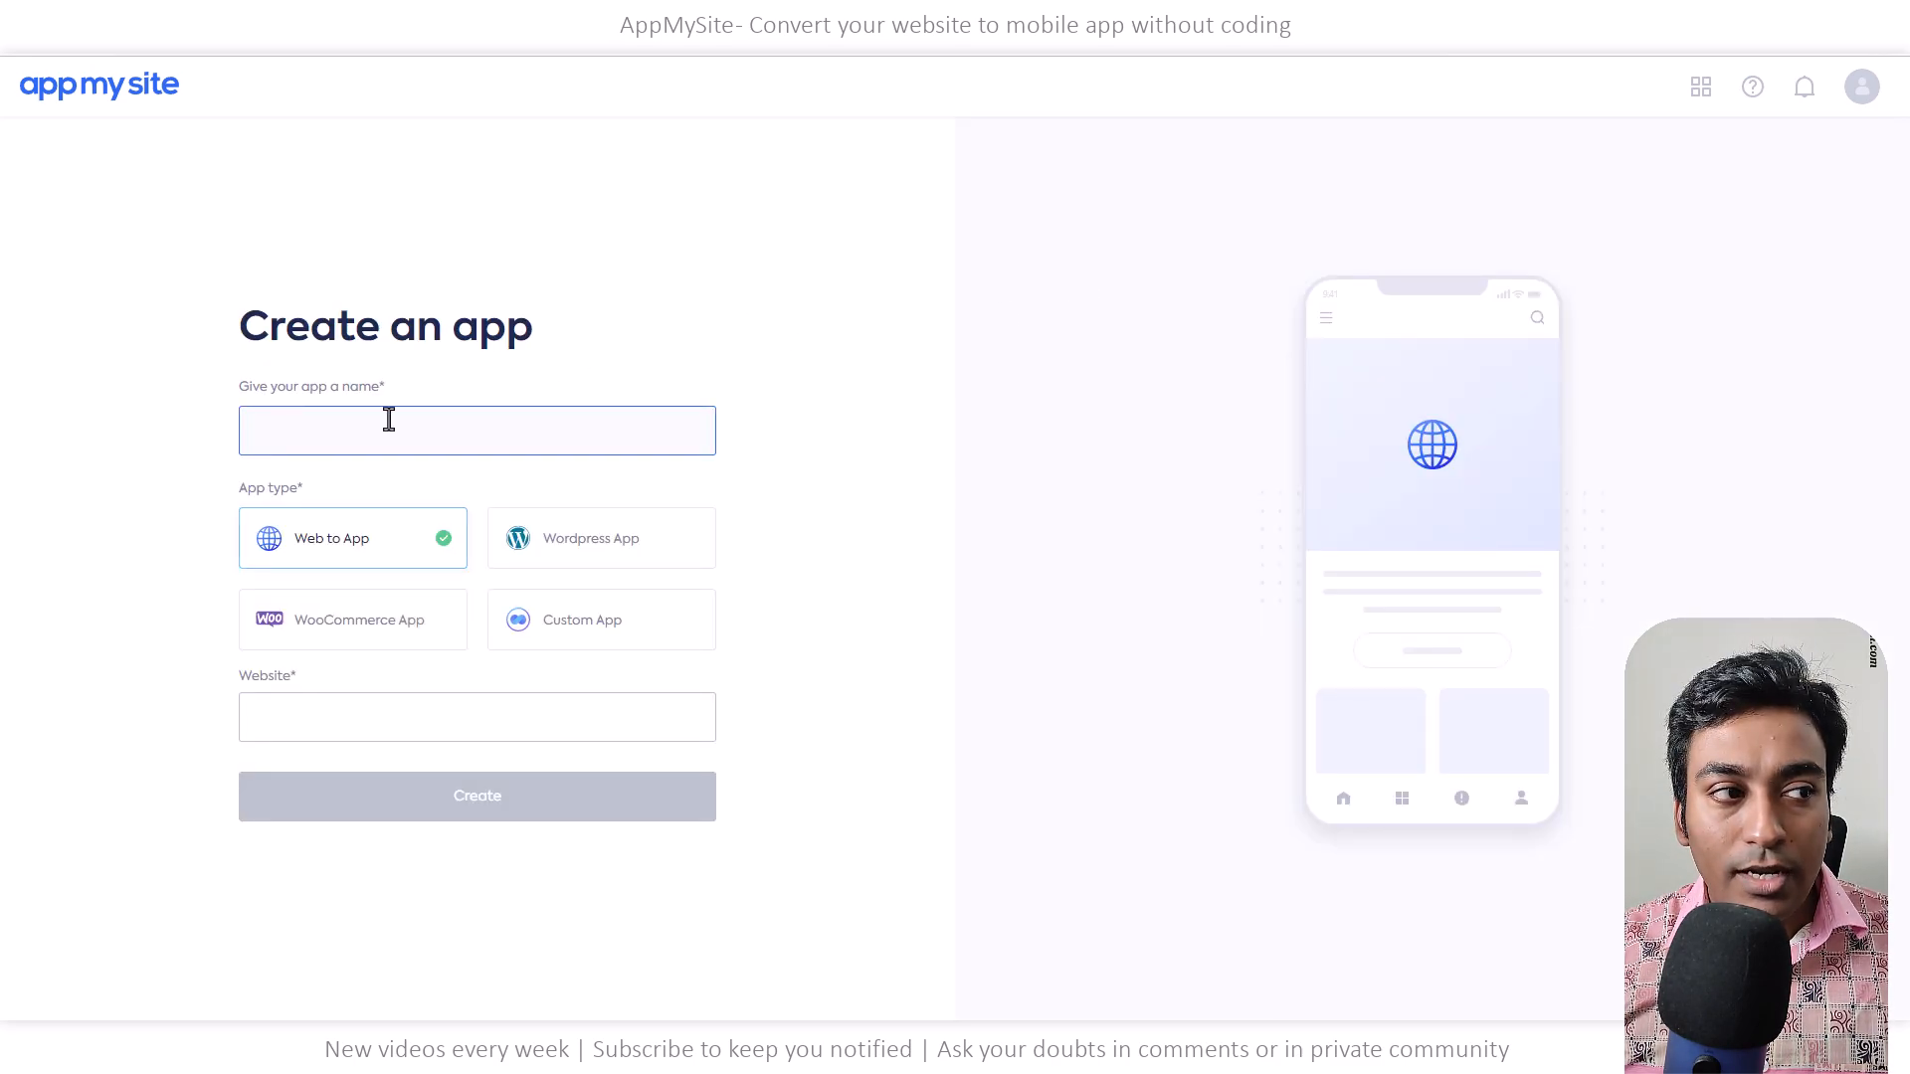
{"action": "left_click", "coordinate": [537, 545]}
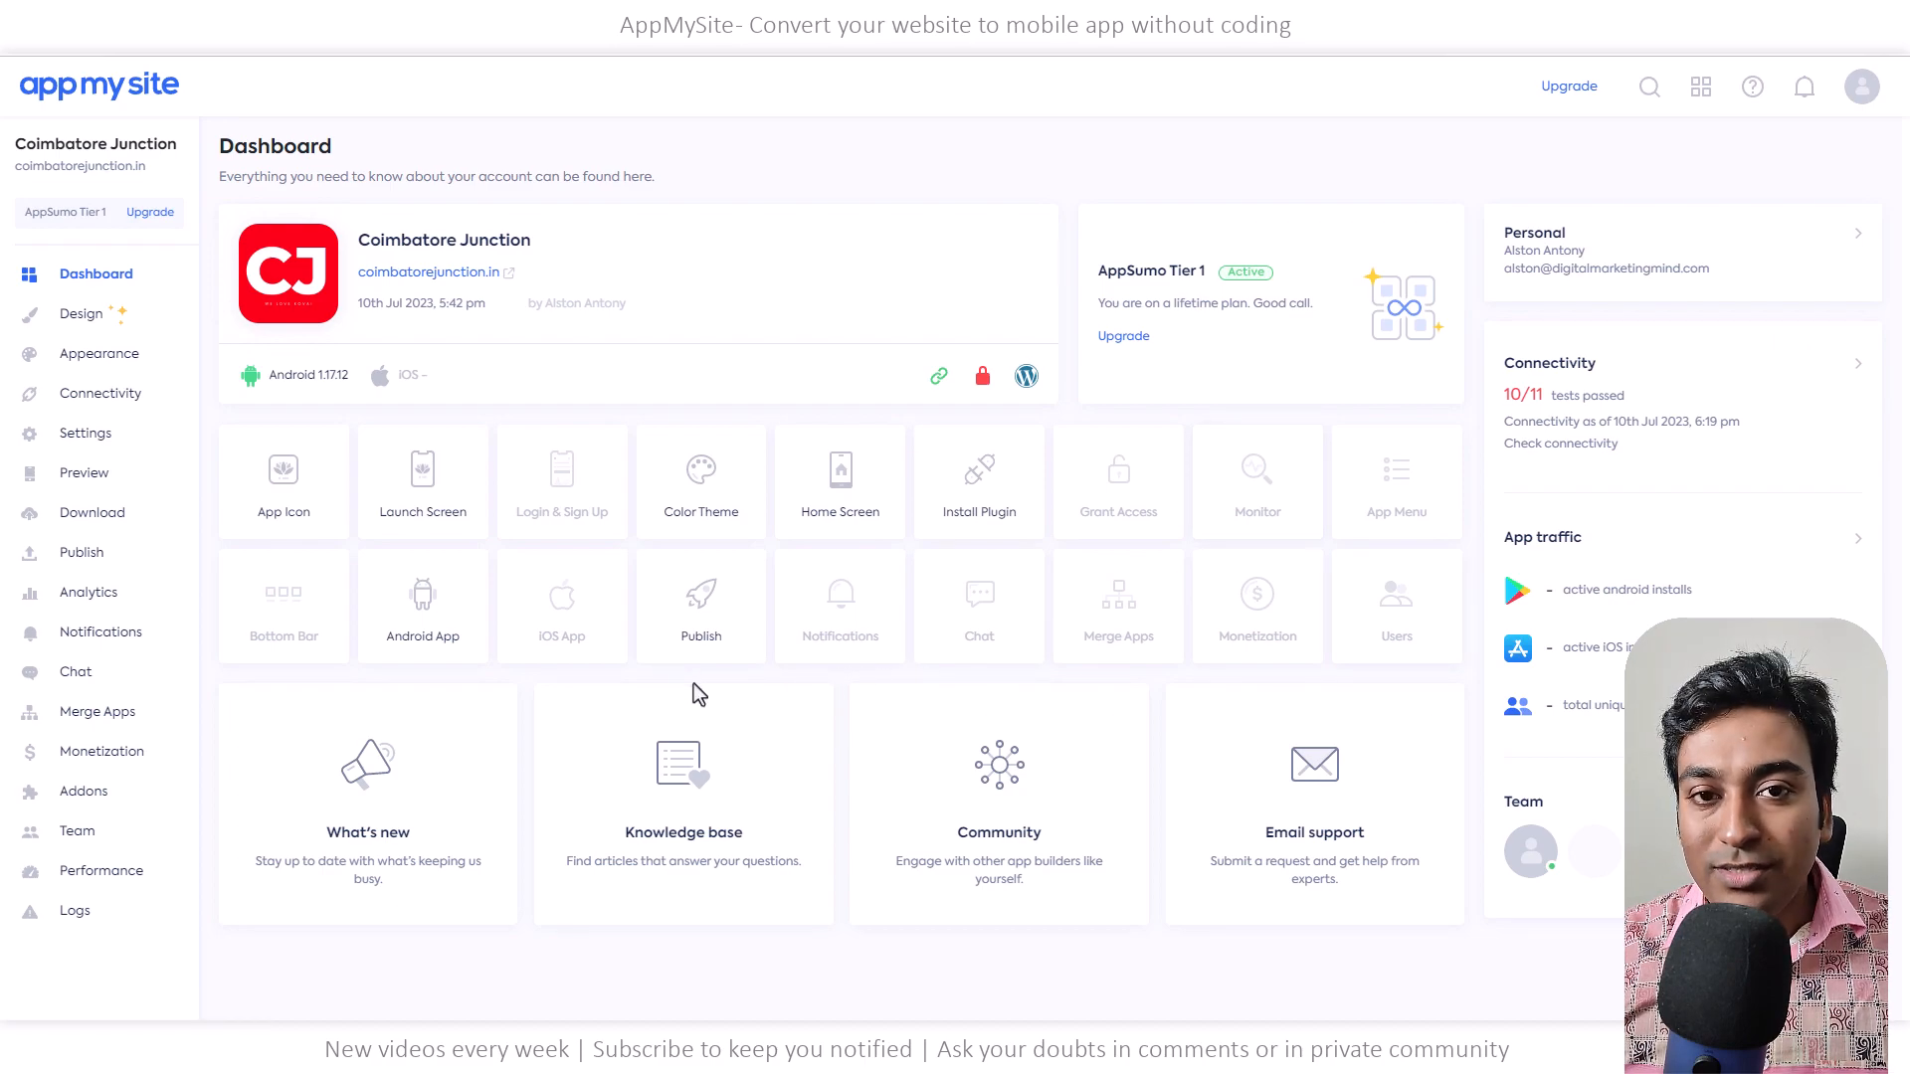
Open the app icon design and preview the current icon with gridlines and on a phone home screen
{"action": "left_click", "coordinate": [79, 324]}
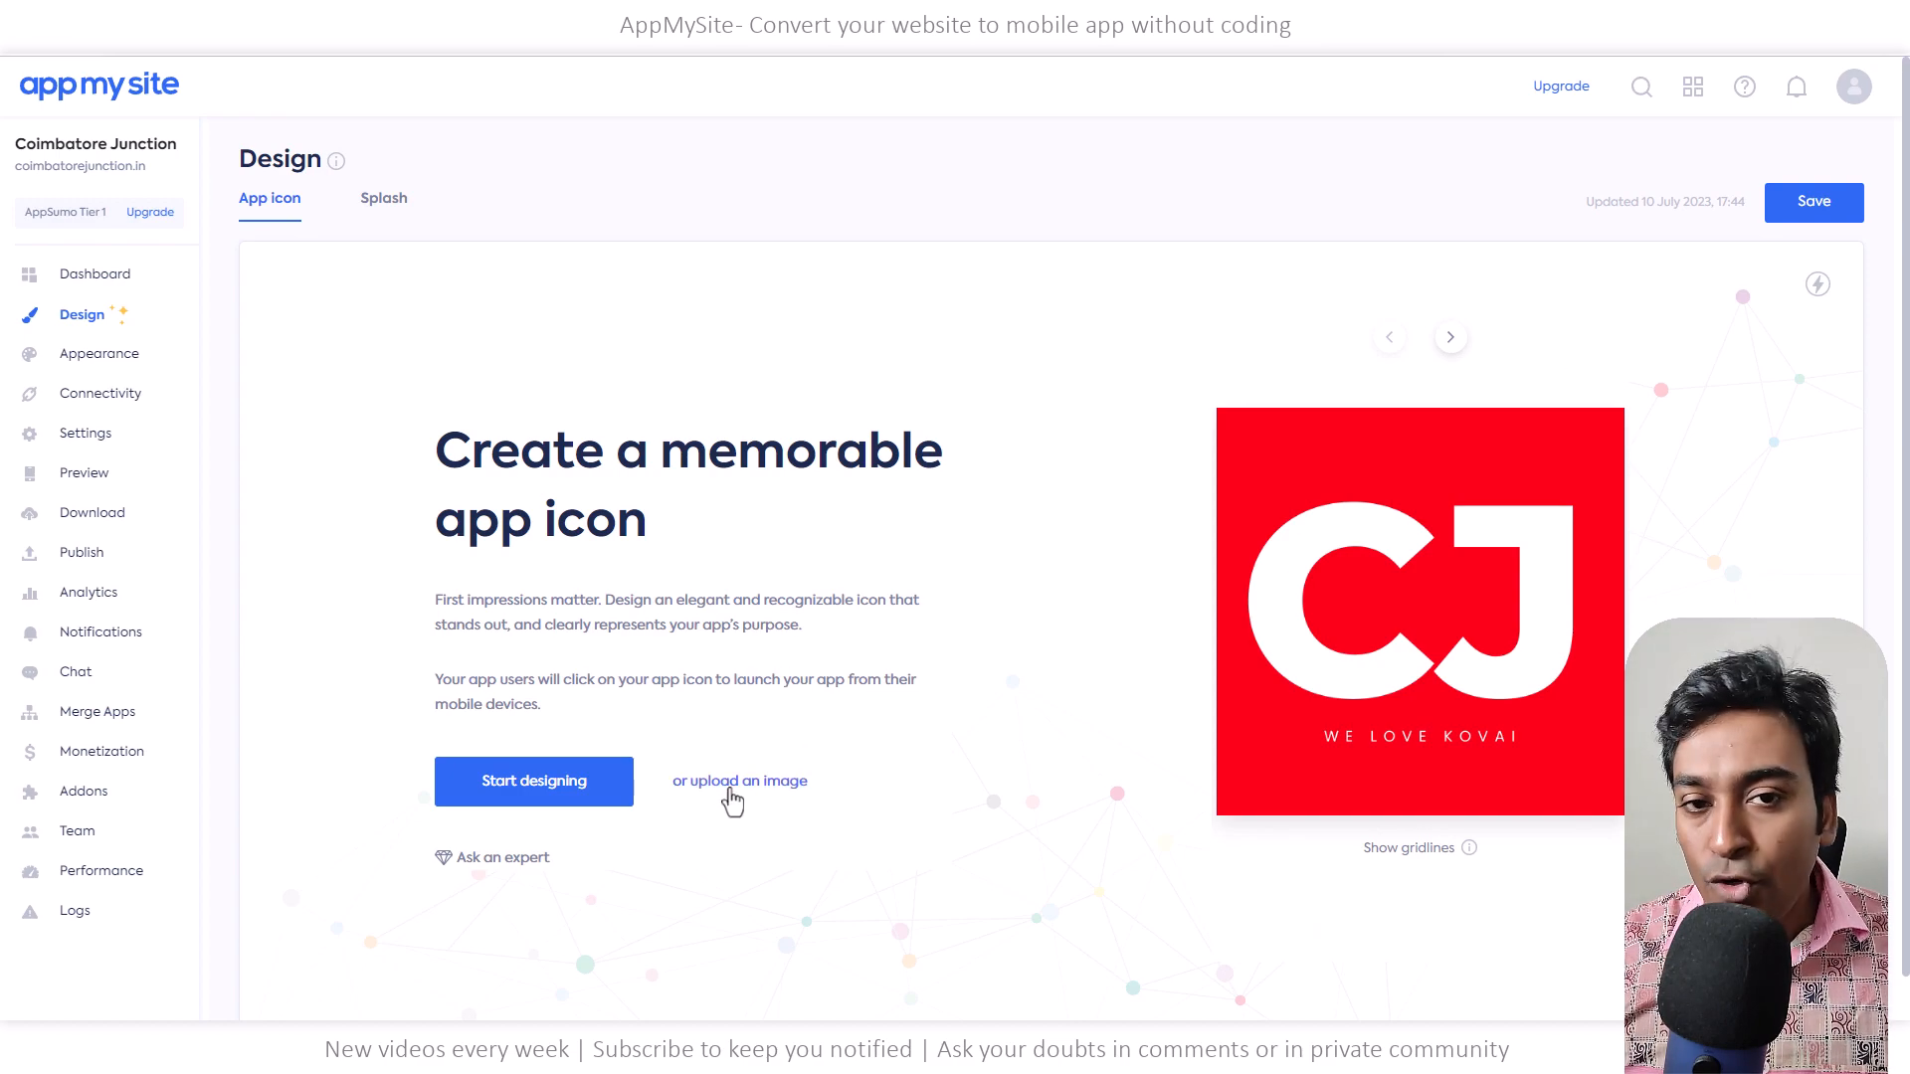
{"action": "mouse_move", "coordinate": [1468, 850]}
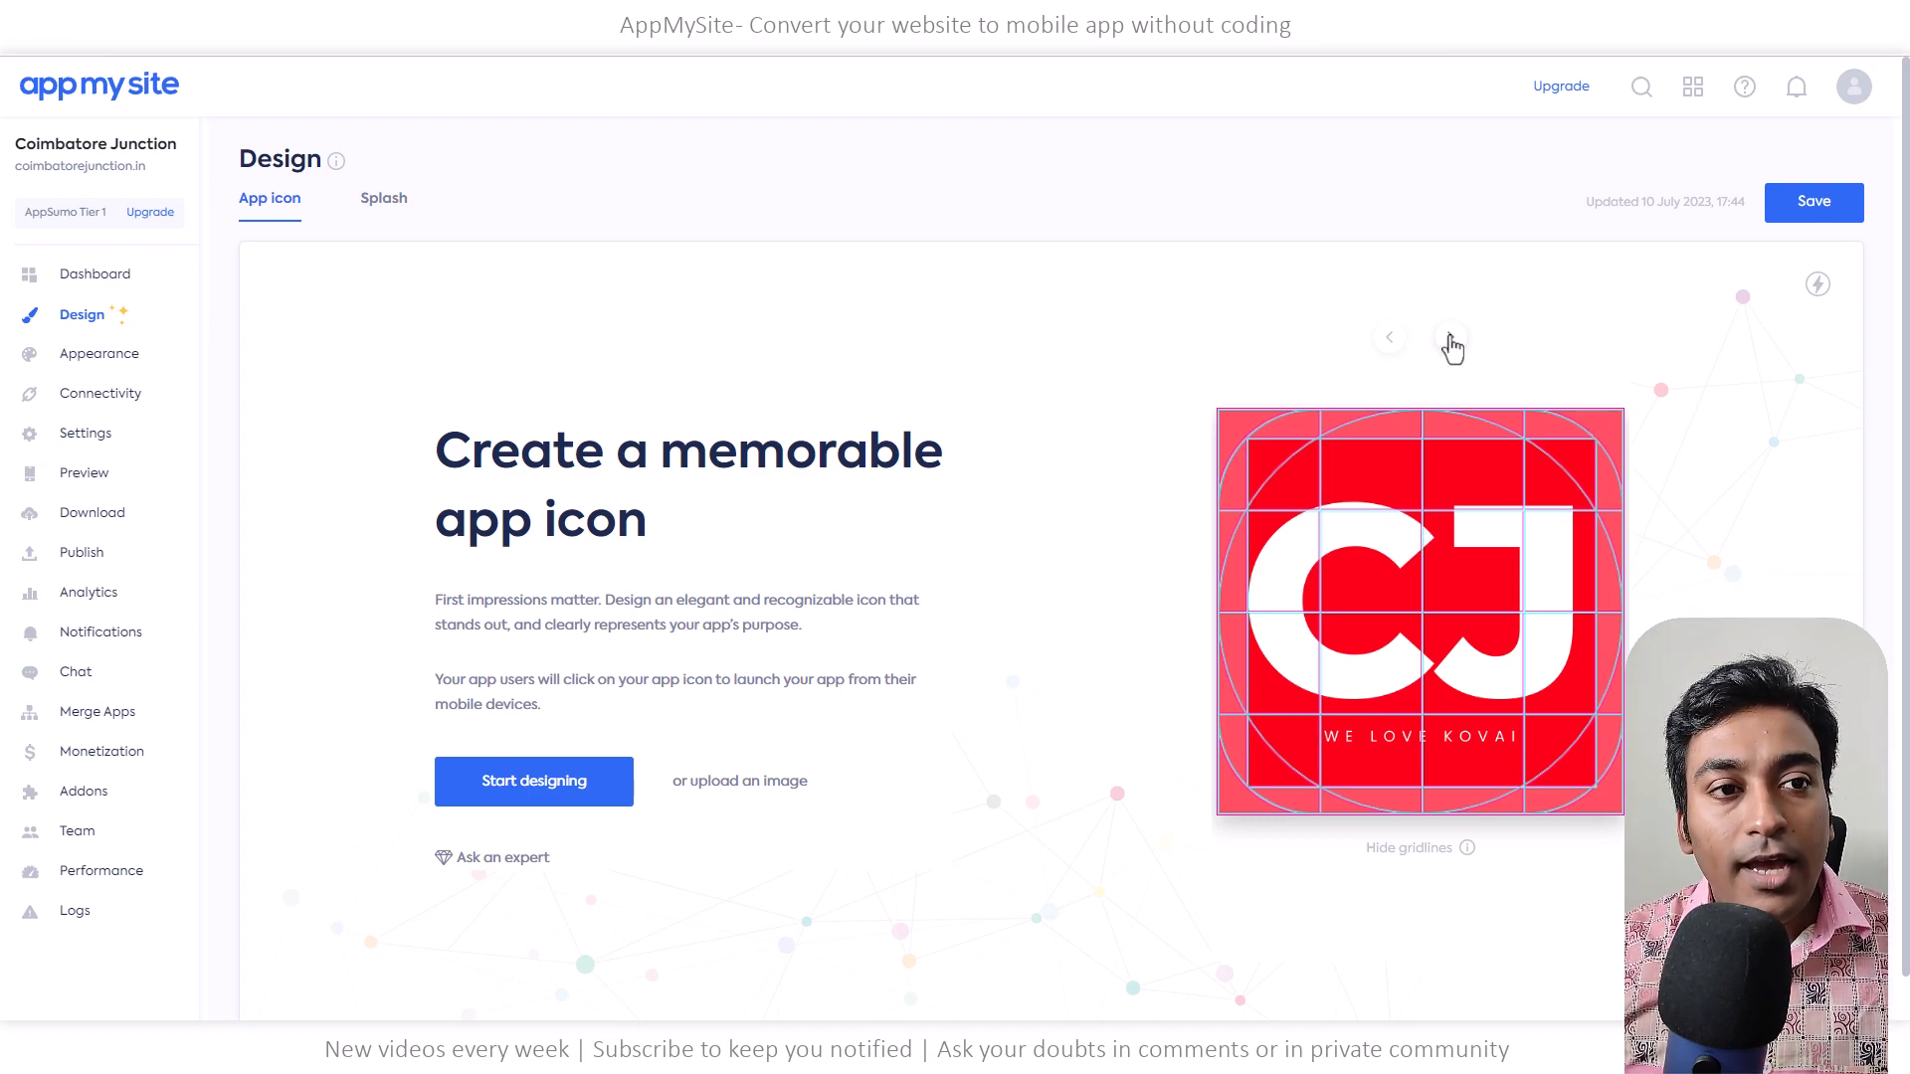
{"action": "left_click", "coordinate": [1449, 340]}
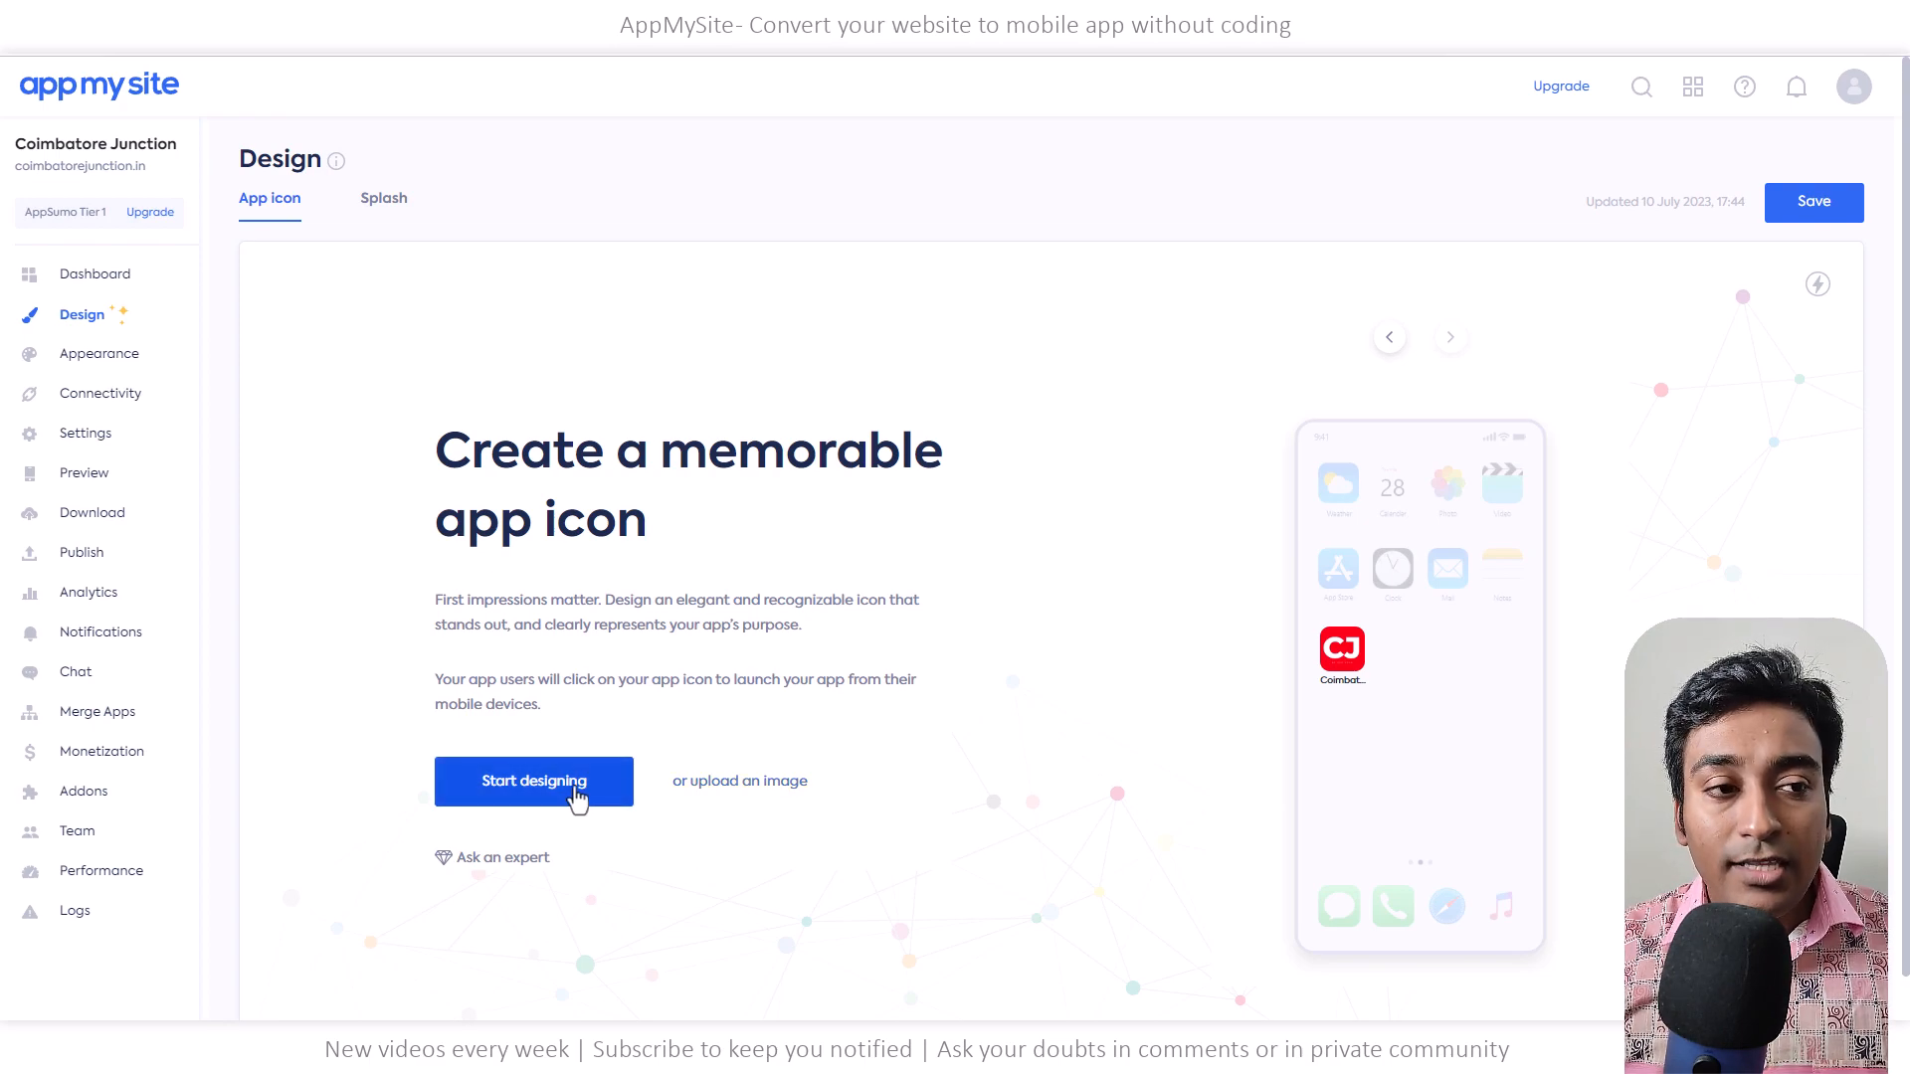
Start designing an app icon and apply the Fast Arrival transport template to the blank canvas
{"action": "left_click", "coordinate": [577, 796]}
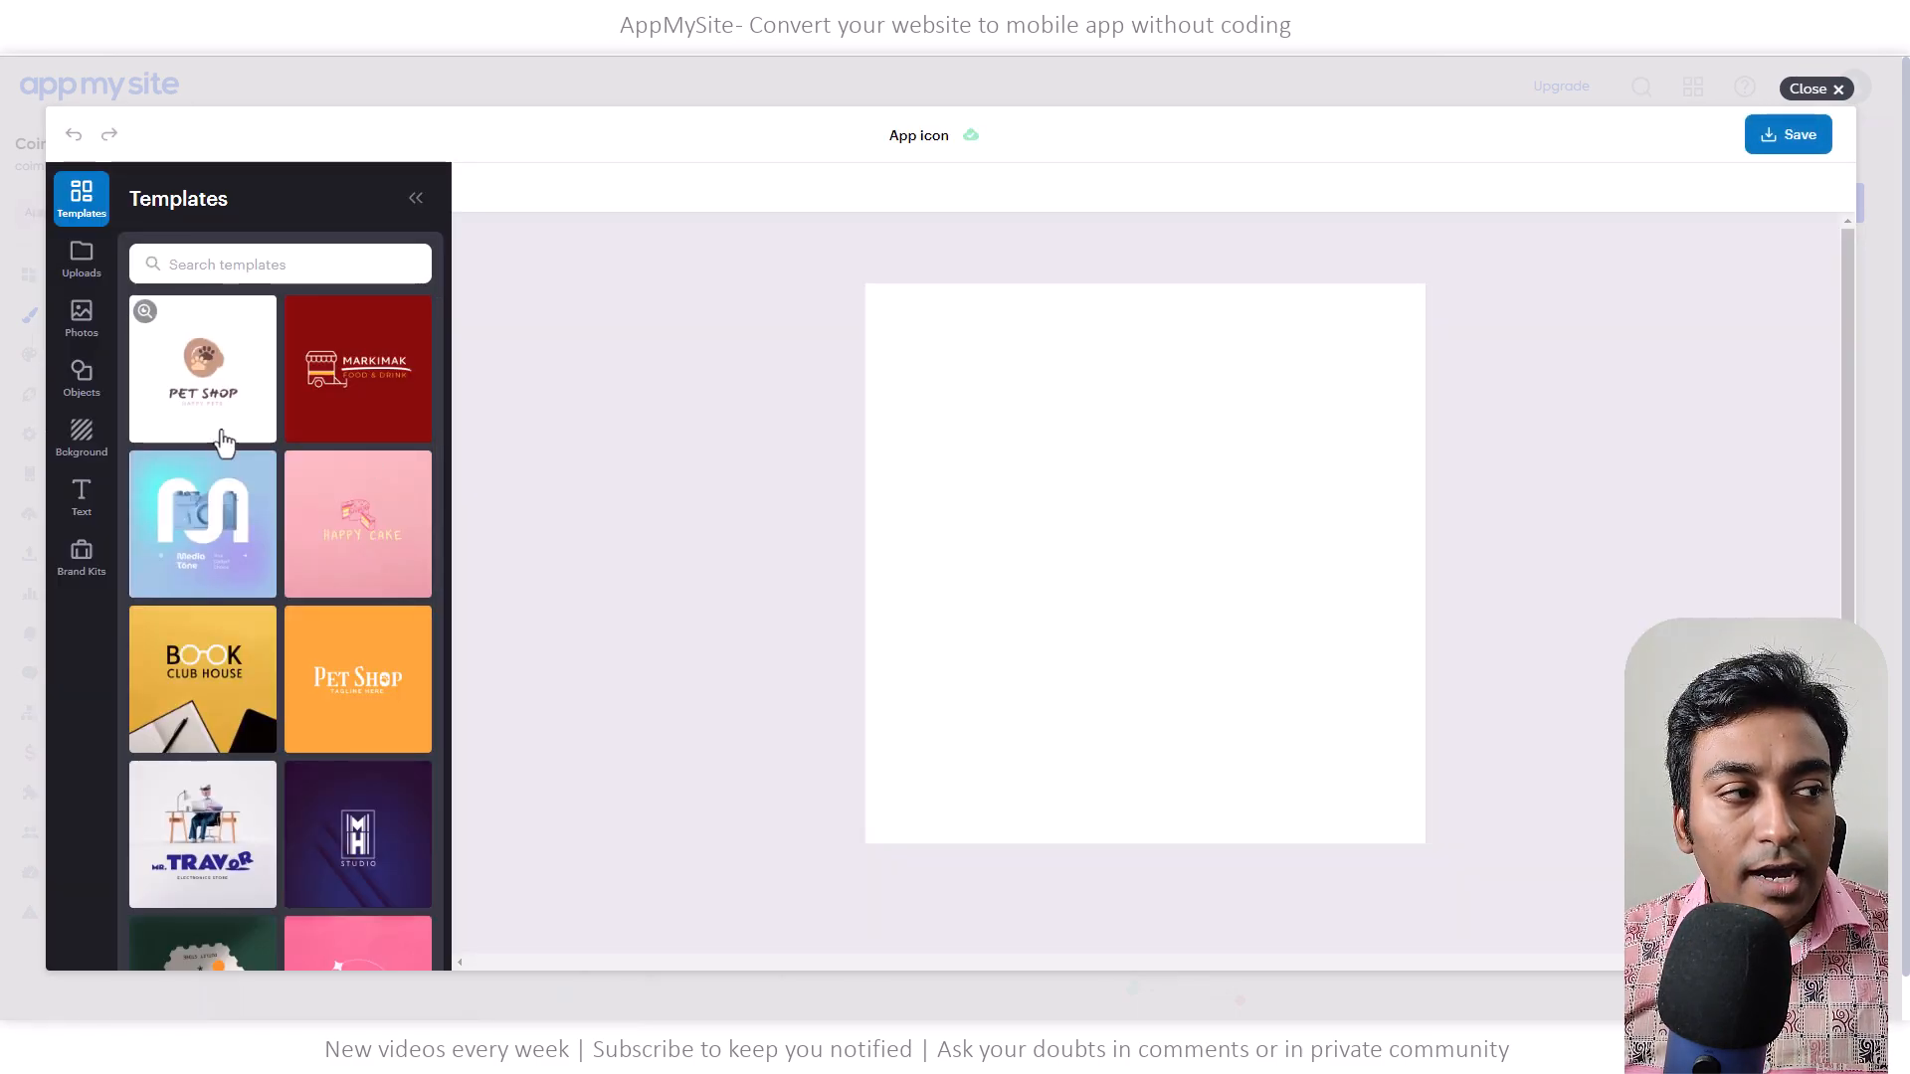
{"action": "scroll", "coordinate": [212, 468], "scroll_direction": "down", "scroll_amount": 8}
{"action": "scroll", "coordinate": [211, 507], "scroll_direction": "down", "scroll_amount": 15}
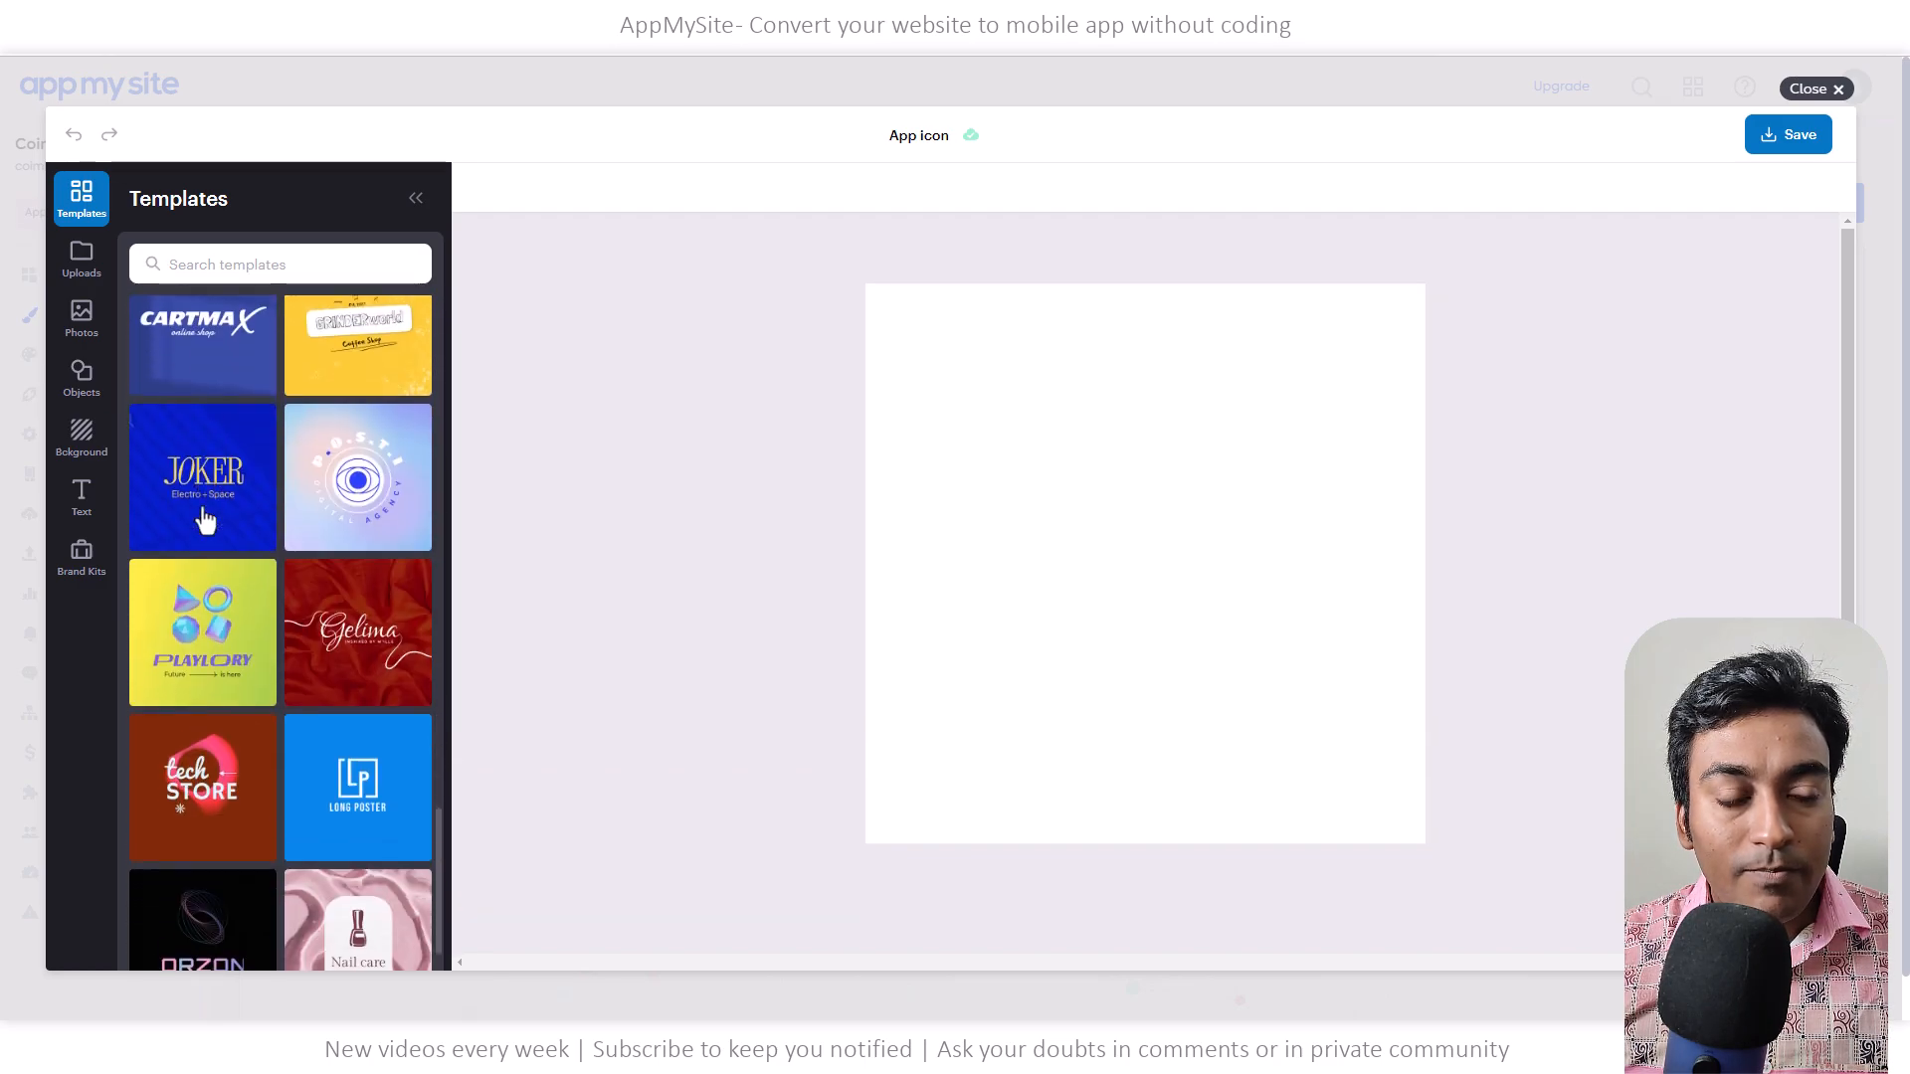
{"action": "scroll", "coordinate": [199, 525], "scroll_direction": "down", "scroll_amount": 5}
{"action": "left_click", "coordinate": [221, 456]}
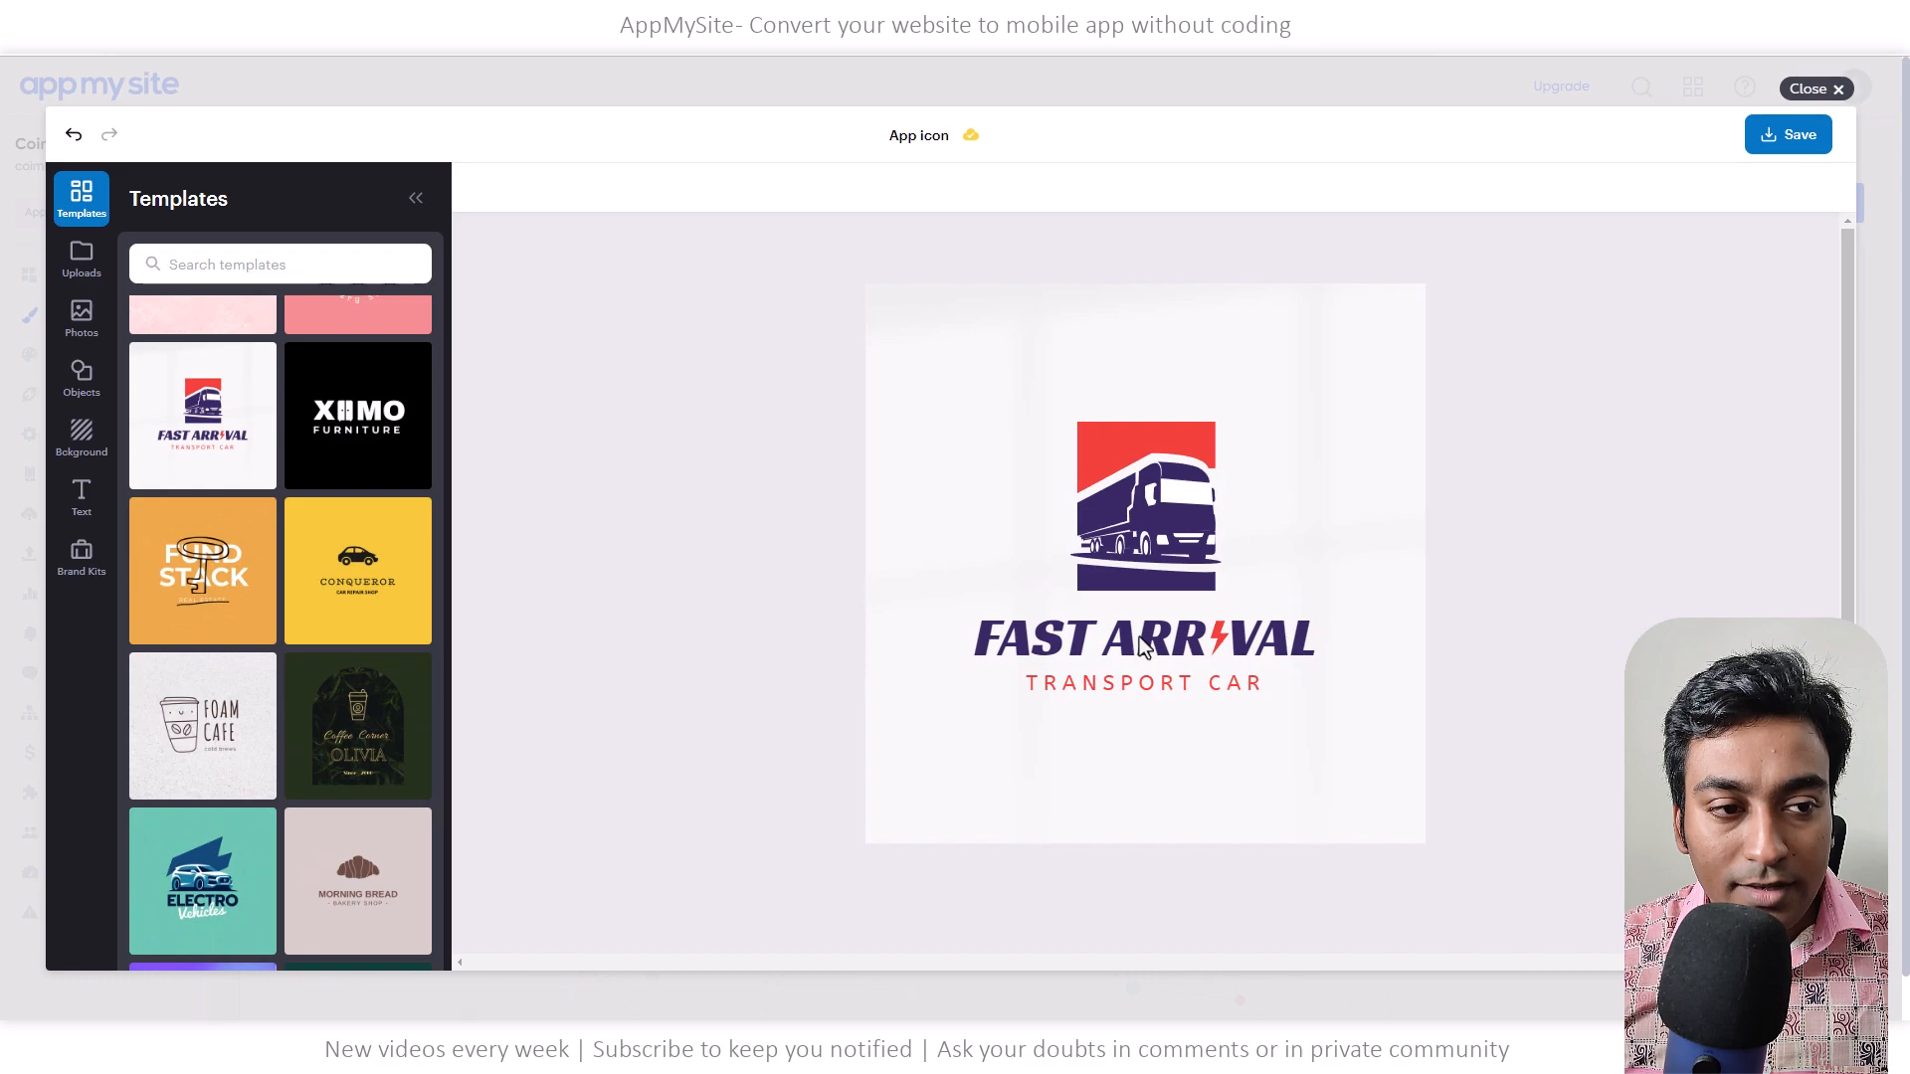
Delete the truck image from the icon and open the Transport Car tagline for text editing
{"action": "left_click", "coordinate": [1125, 577]}
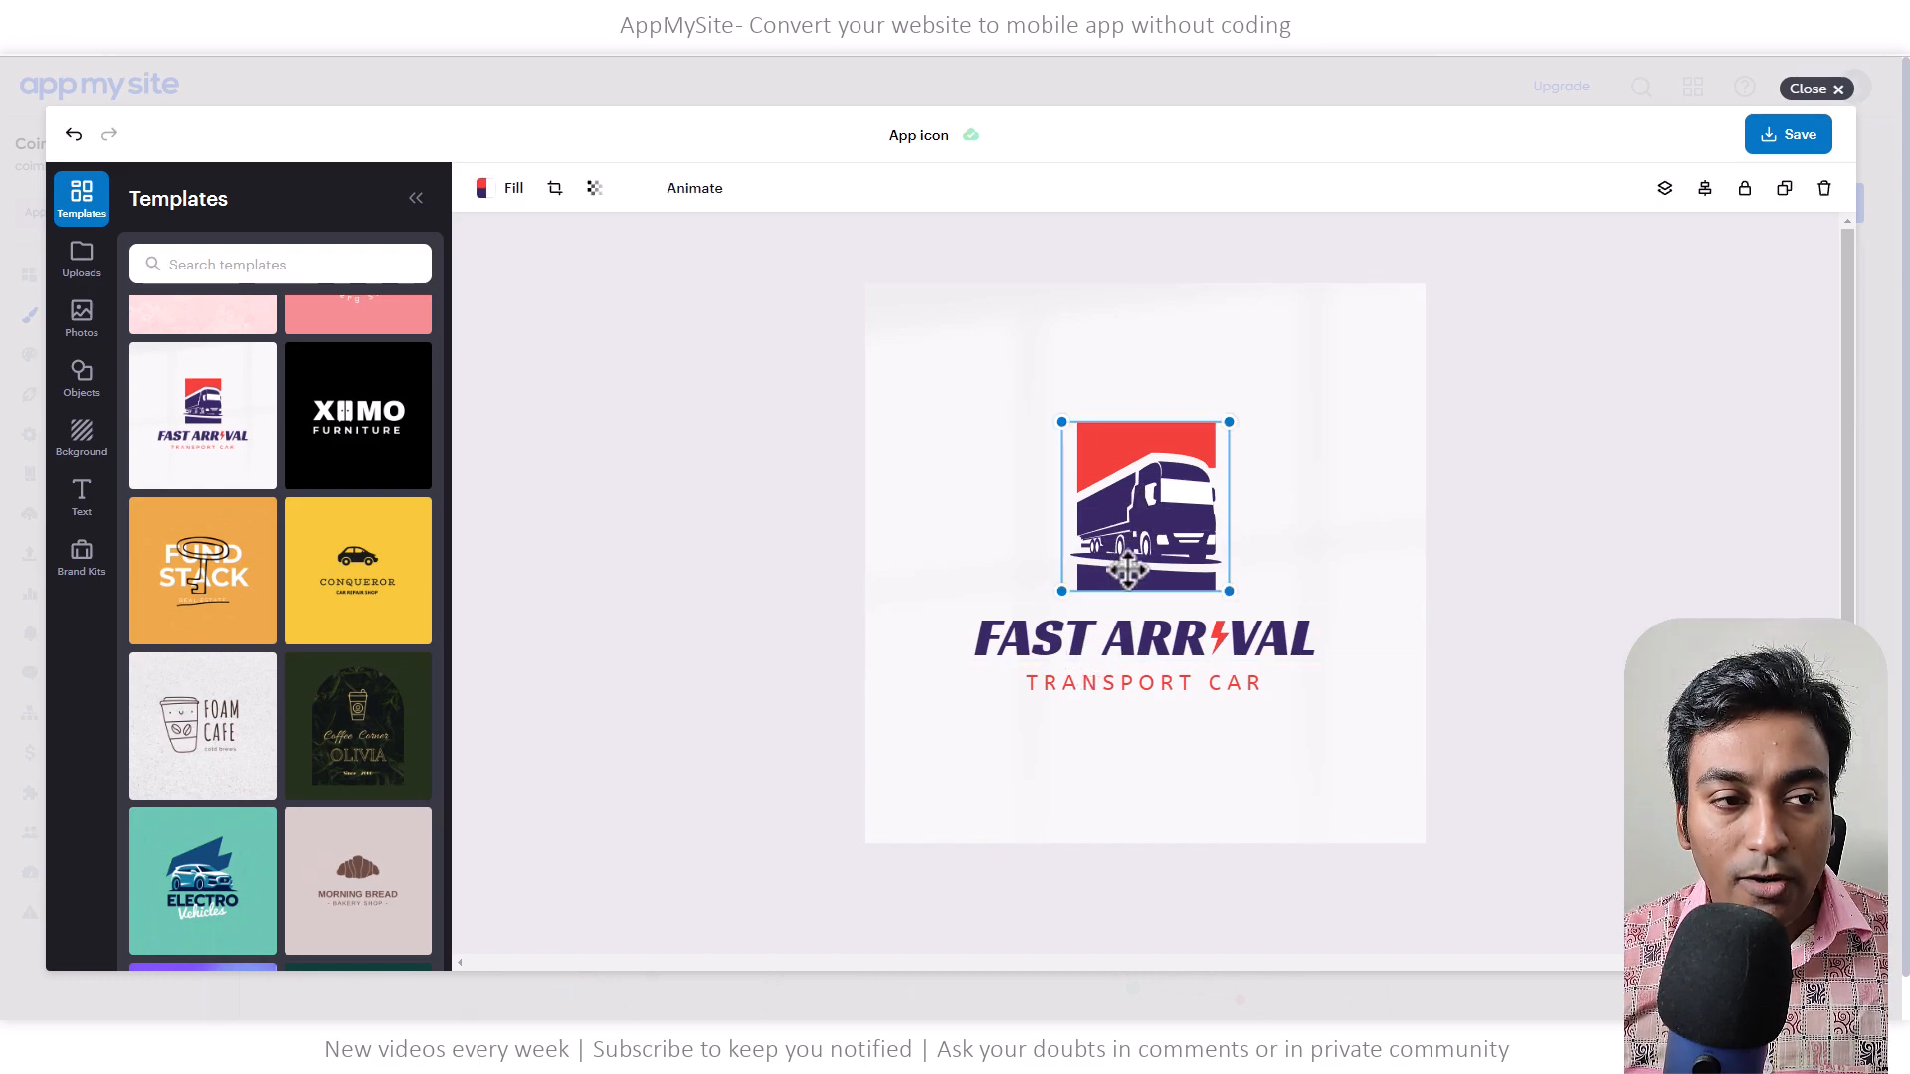
{"action": "key", "text": "Delete"}
{"action": "left_click", "coordinate": [1124, 641]}
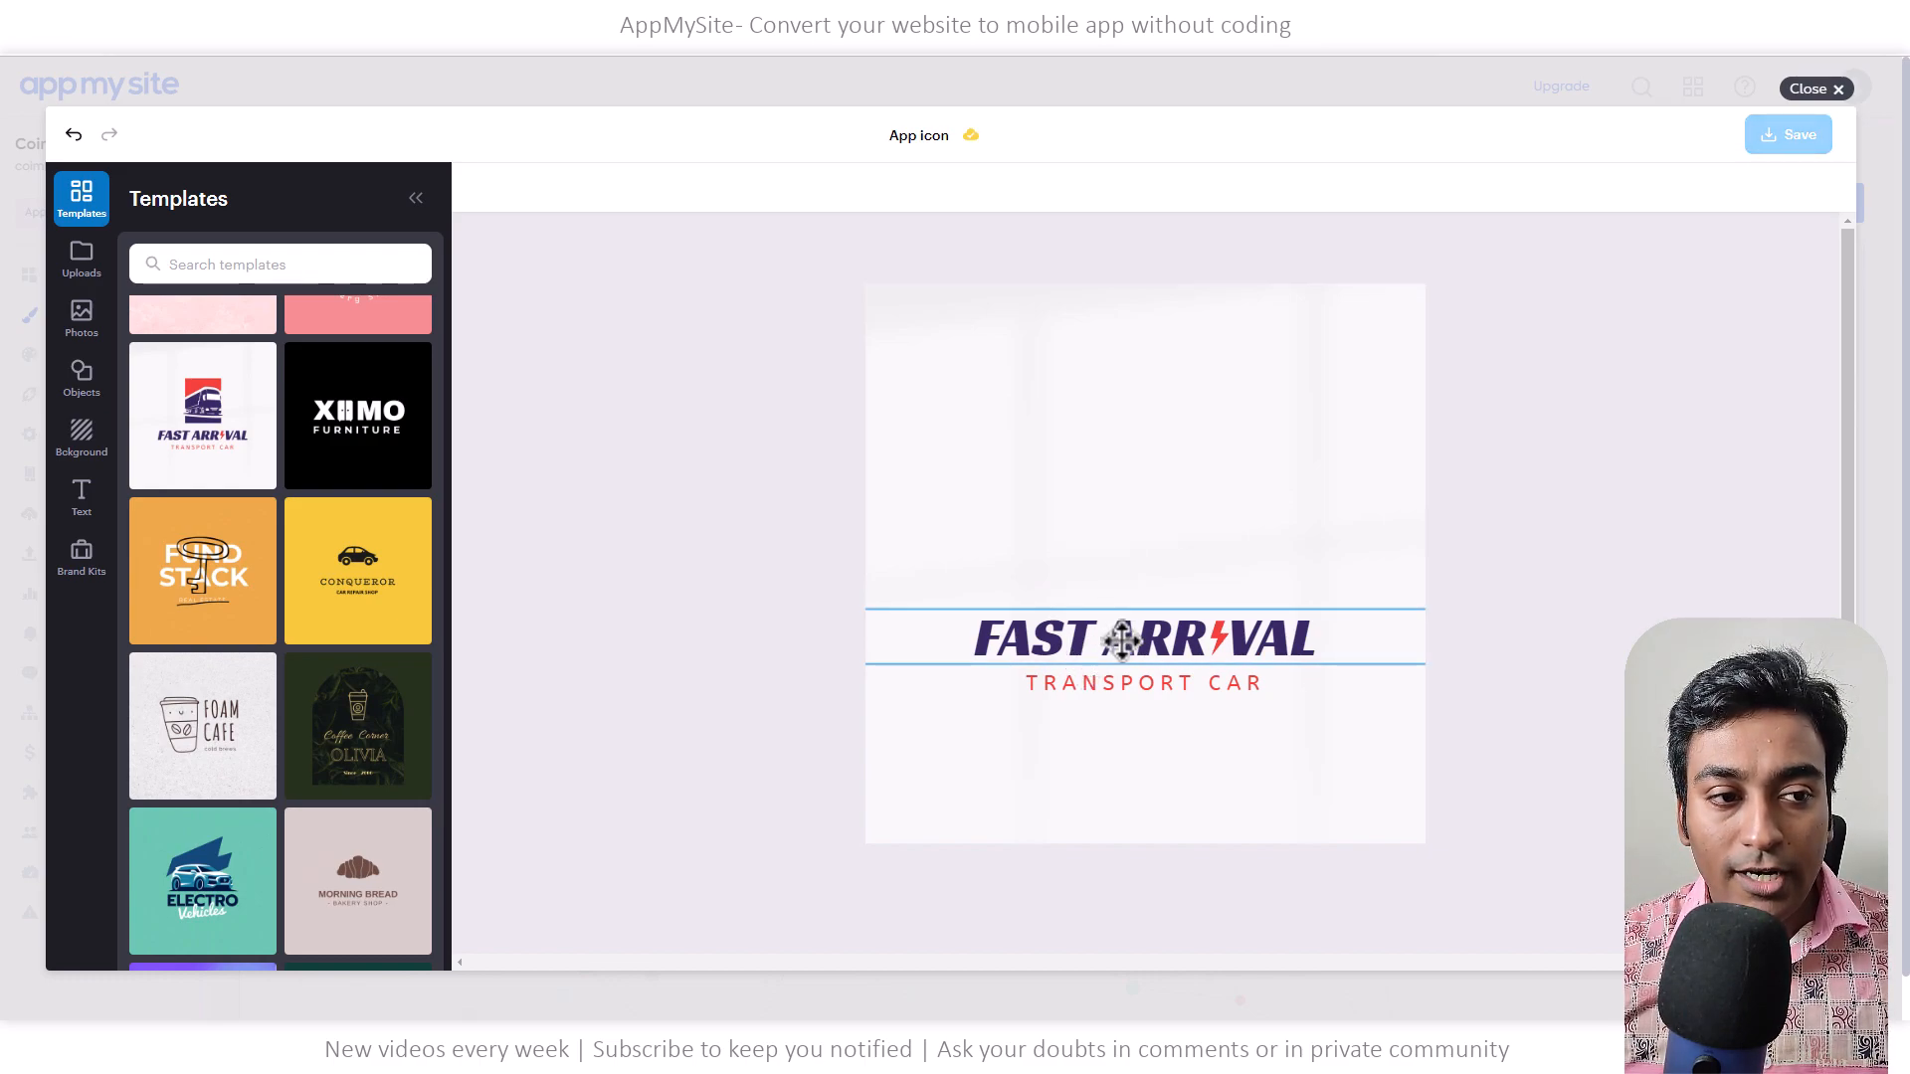
{"action": "double_click", "coordinate": [1124, 641]}
{"action": "left_click", "coordinate": [1114, 686]}
{"action": "double_click", "coordinate": [1114, 686]}
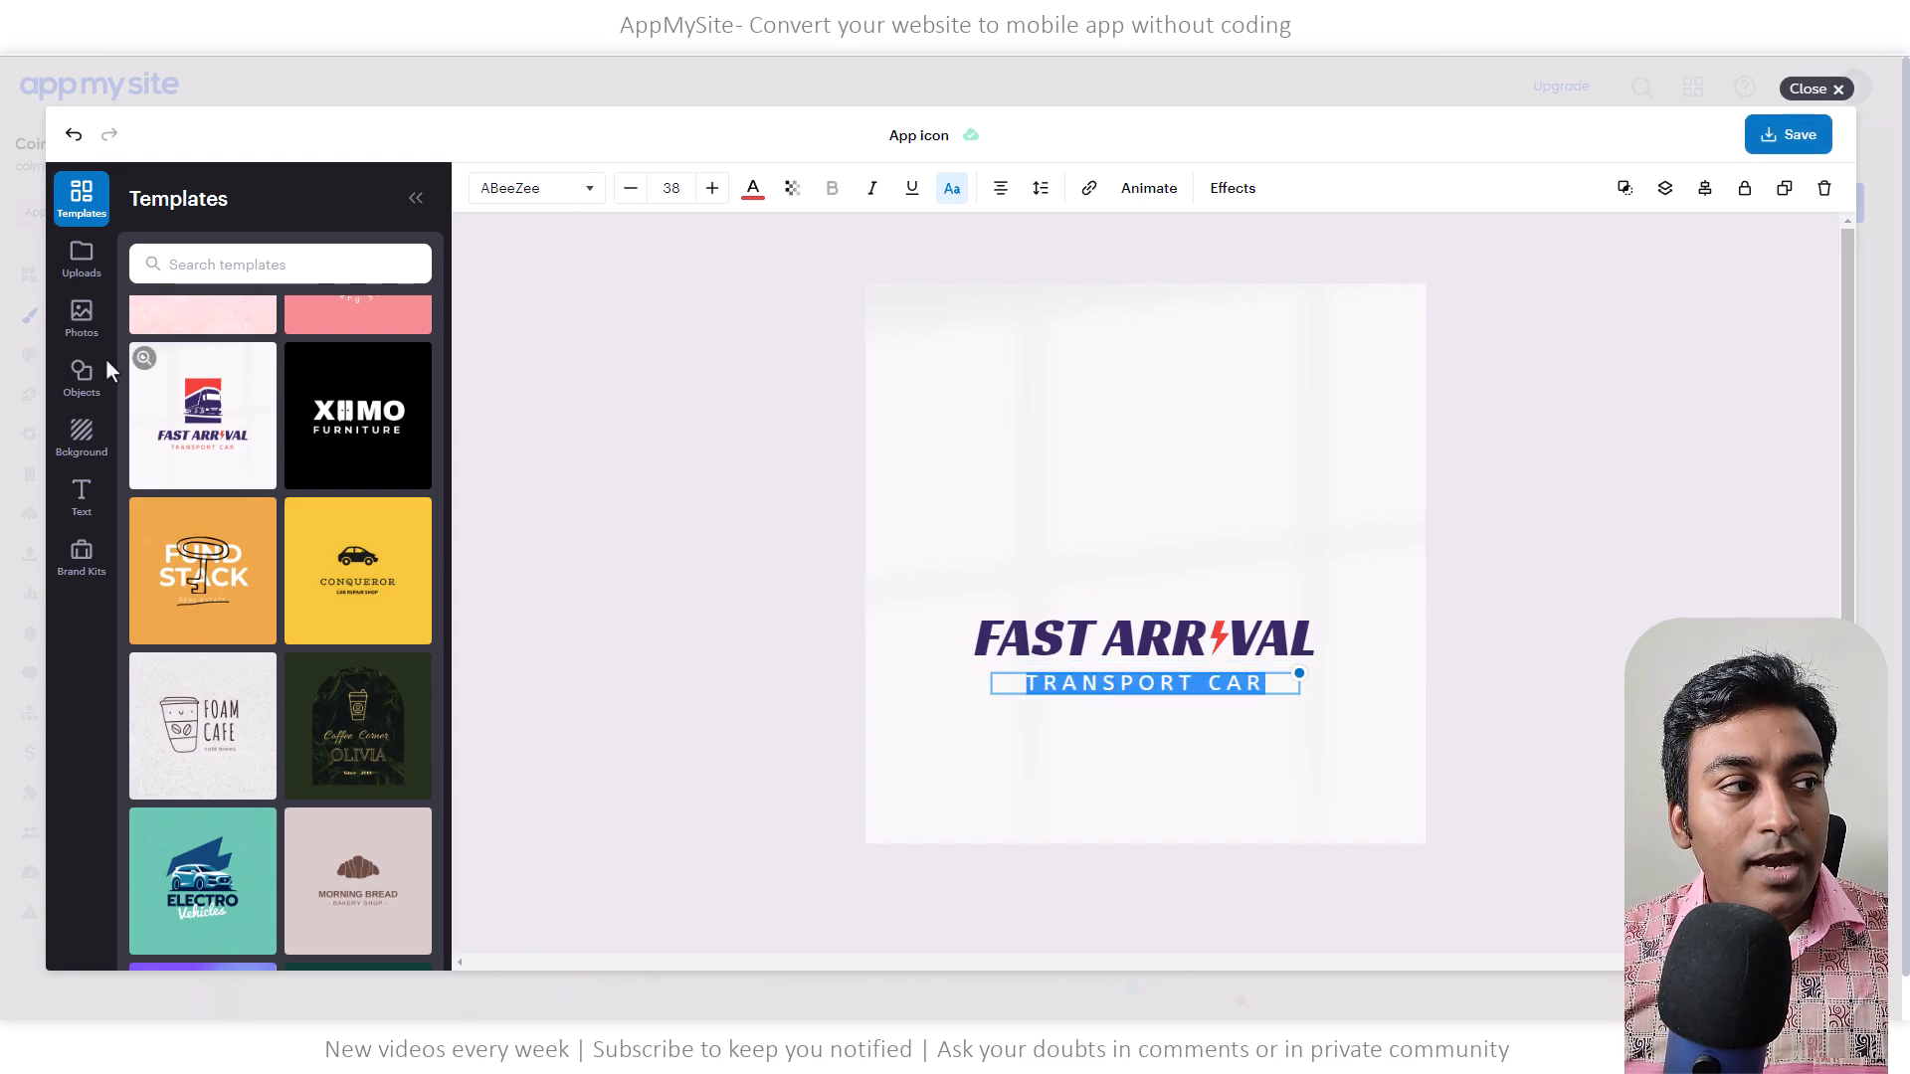
Browse the stock photos and newest objects, and place the Natural Wax jar above the Fast Arrival title
{"action": "left_click", "coordinate": [81, 321]}
{"action": "mouse_move", "coordinate": [261, 321]}
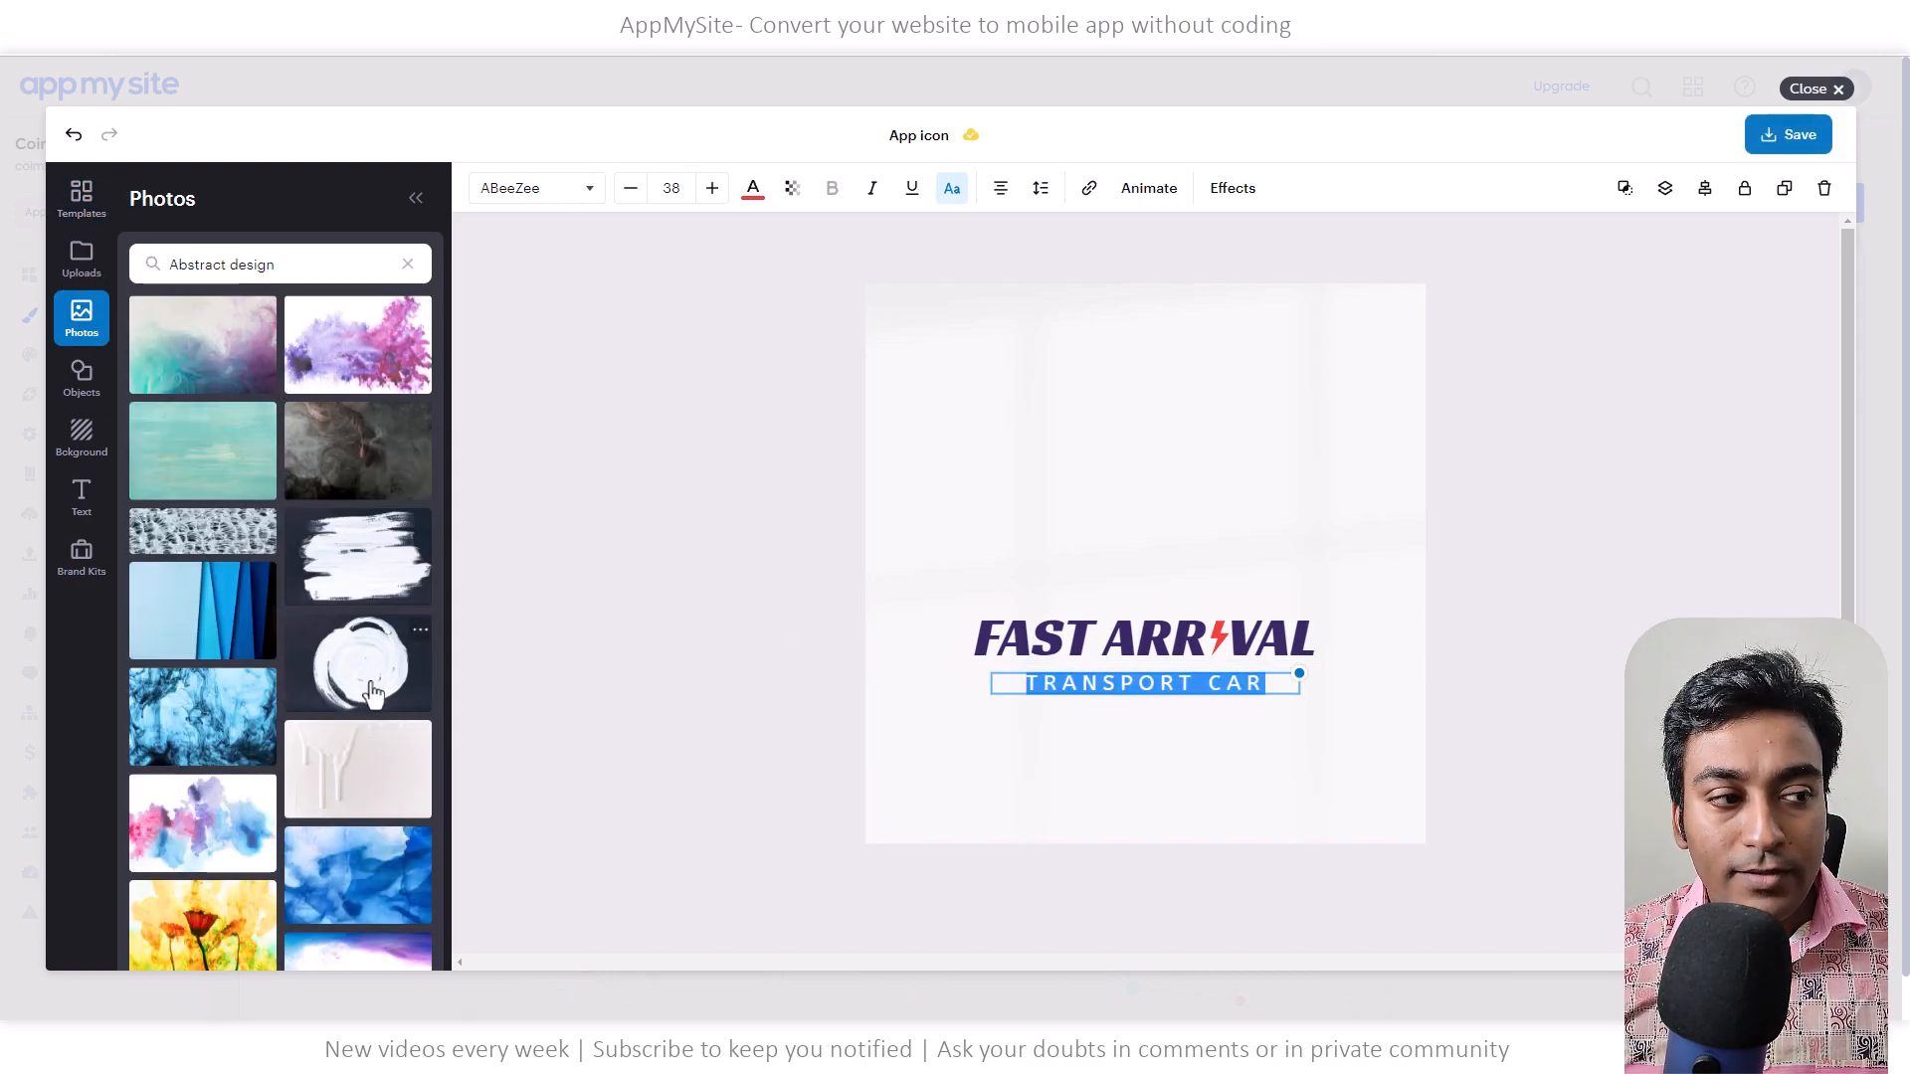
{"action": "left_click", "coordinate": [81, 378]}
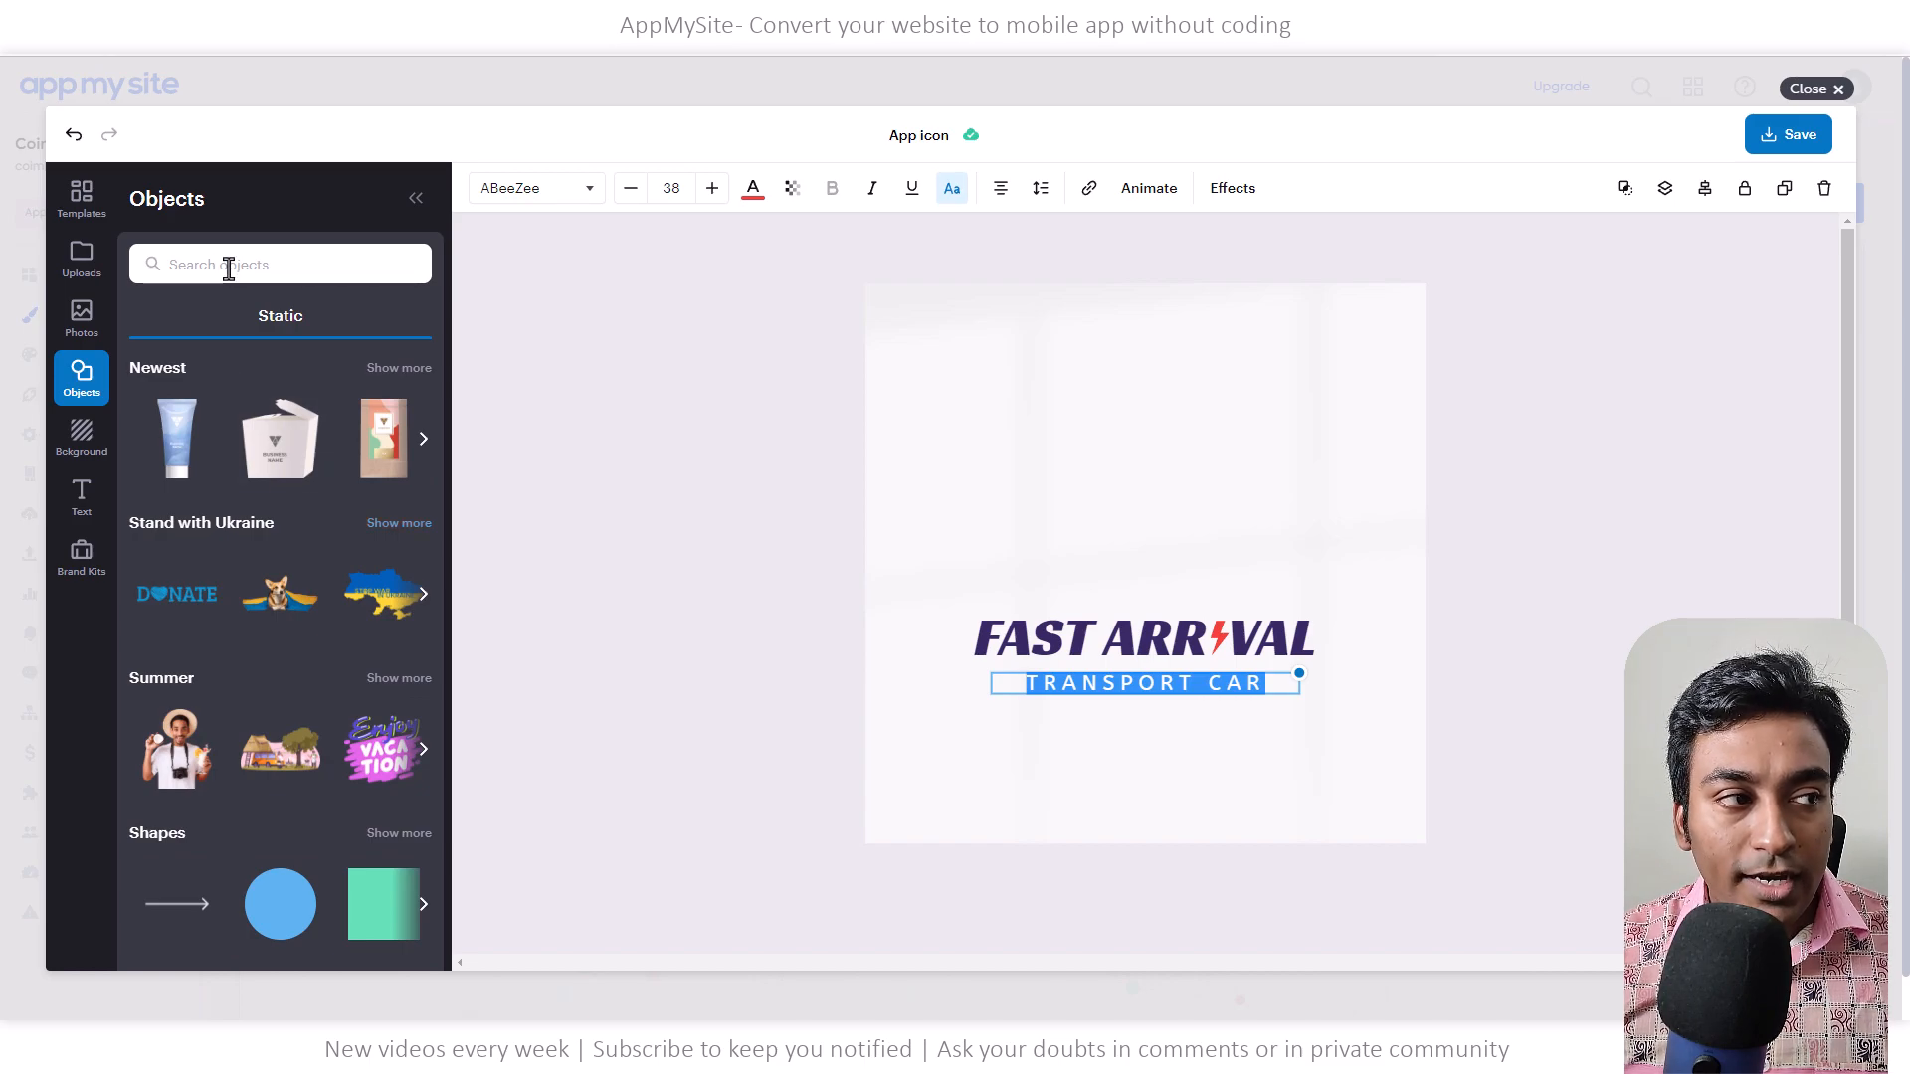
{"action": "left_click", "coordinate": [396, 368]}
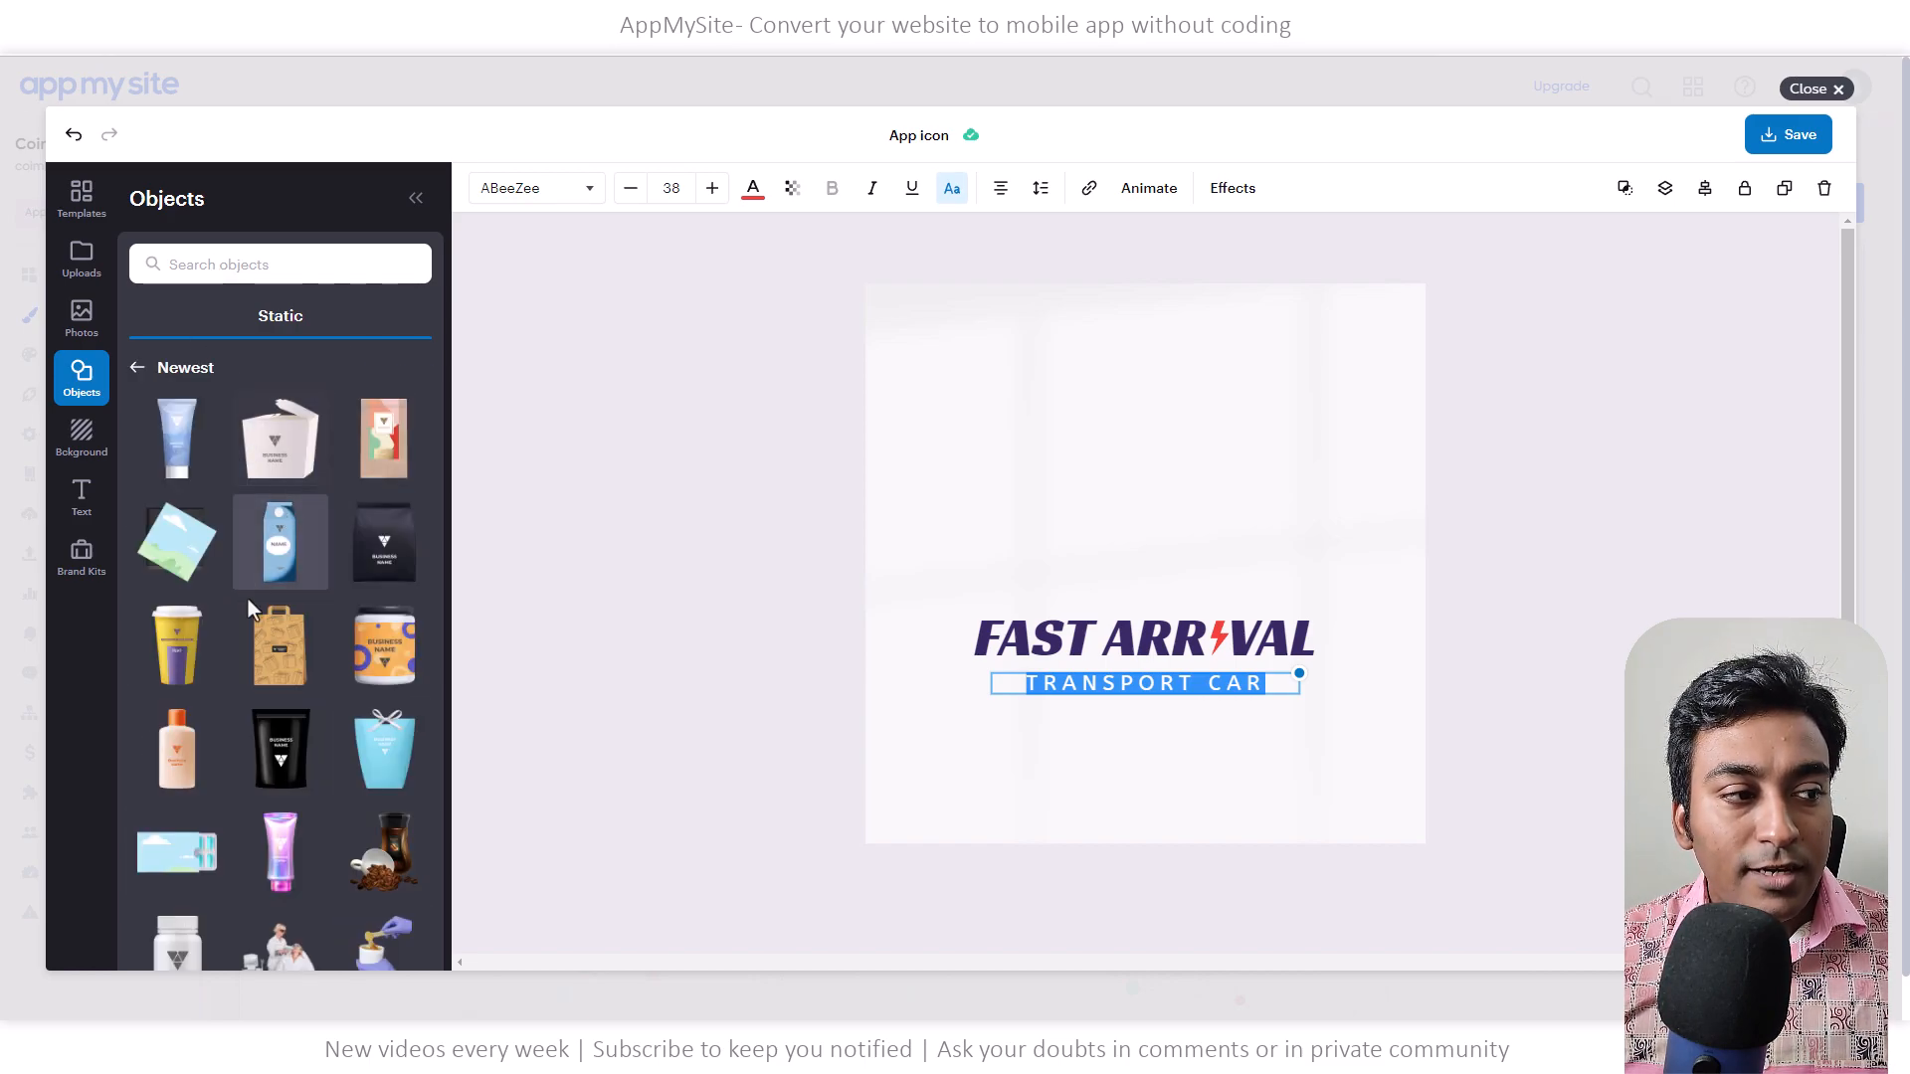
{"action": "scroll", "coordinate": [363, 661], "scroll_direction": "down", "scroll_amount": 2}
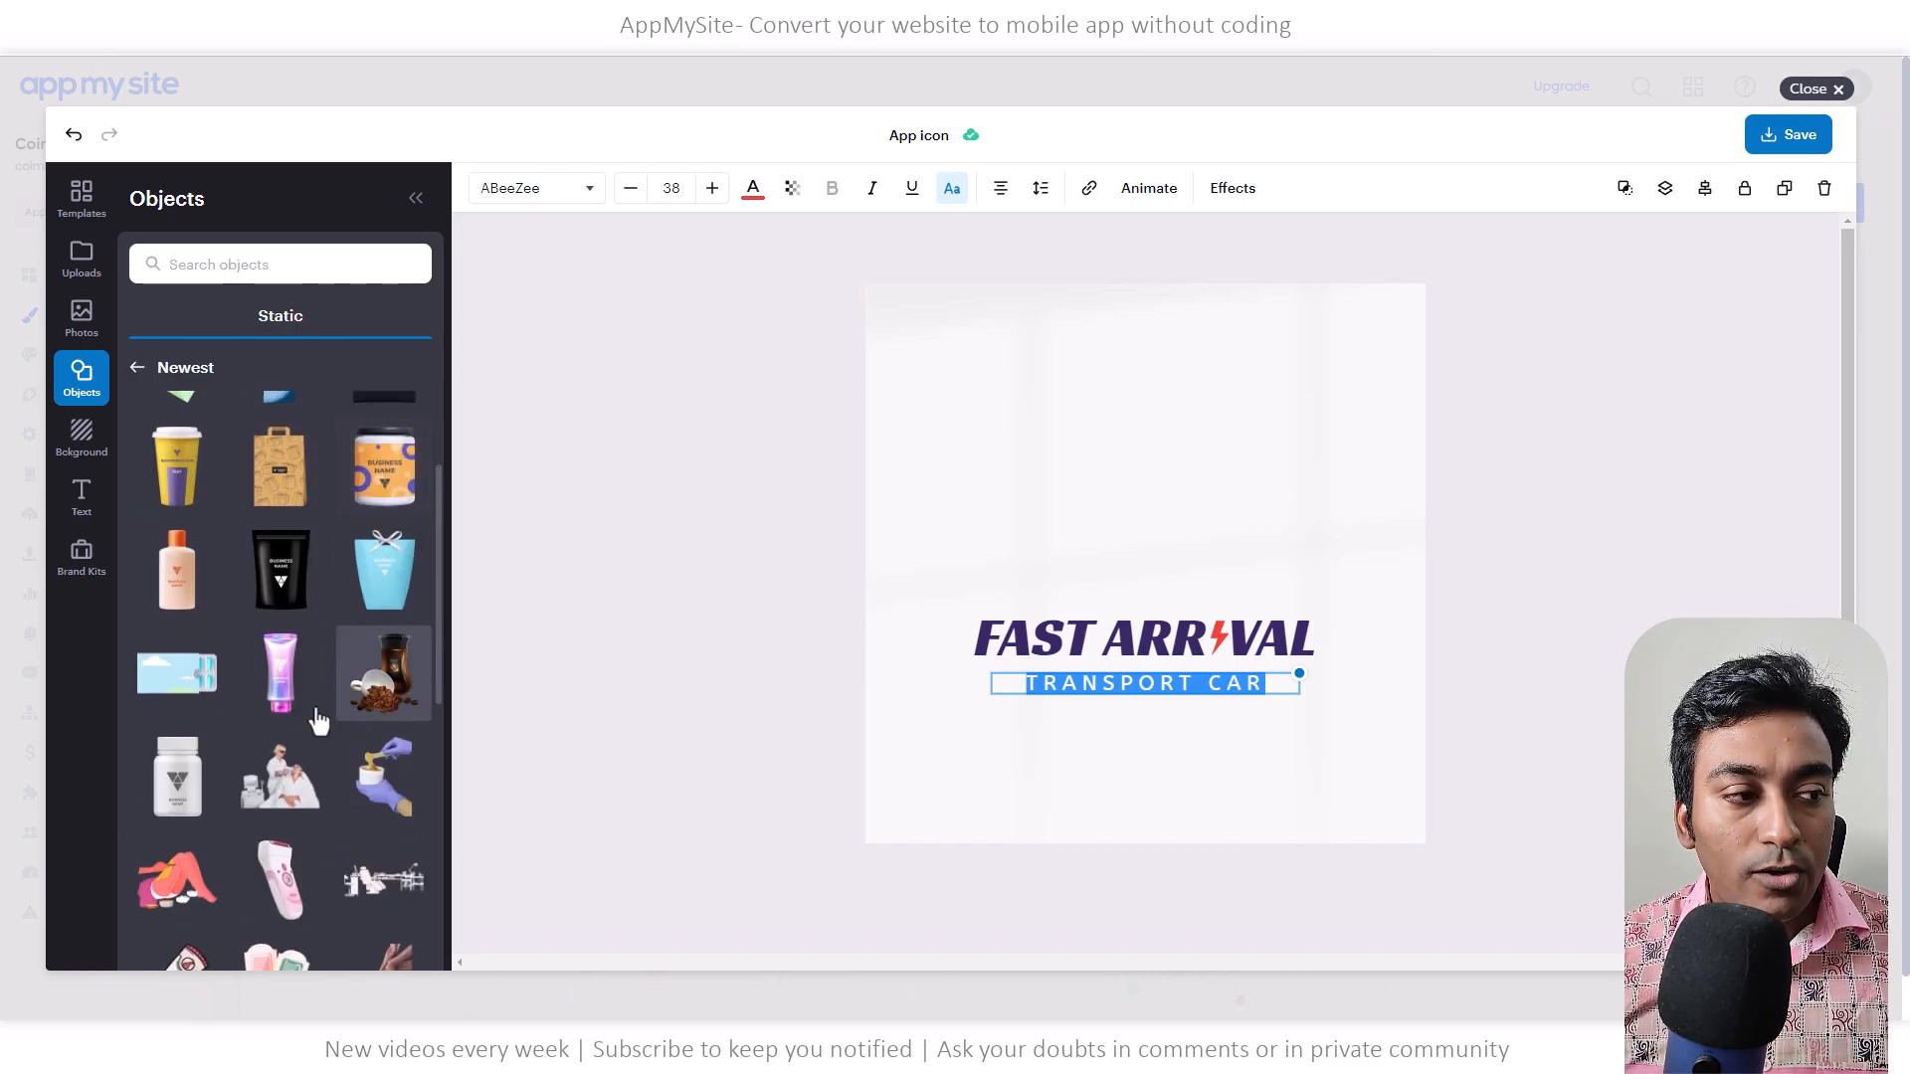
{"action": "scroll", "coordinate": [279, 771], "scroll_direction": "down", "scroll_amount": 2}
{"action": "scroll", "coordinate": [284, 786], "scroll_direction": "down", "scroll_amount": 5}
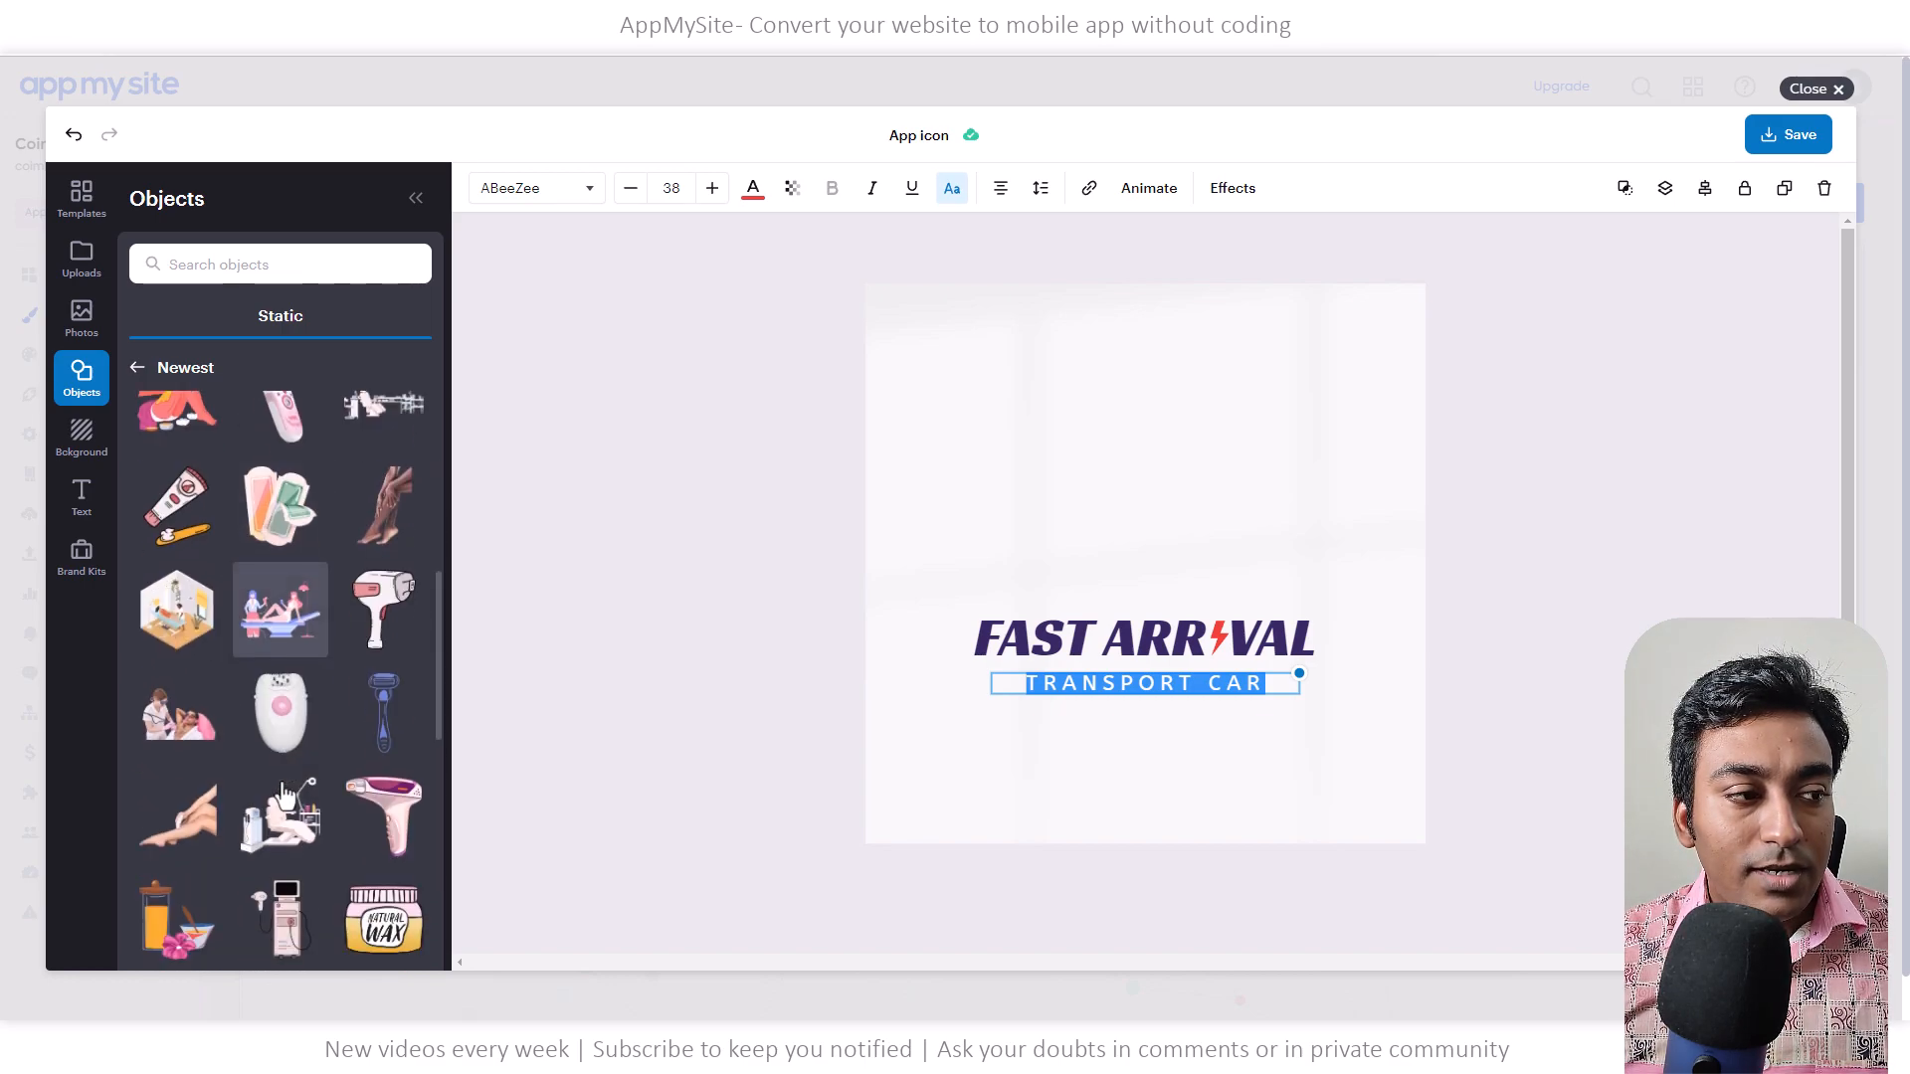
{"action": "left_click_drag", "start_coordinate": [384, 682], "coordinate": [1160, 492]}
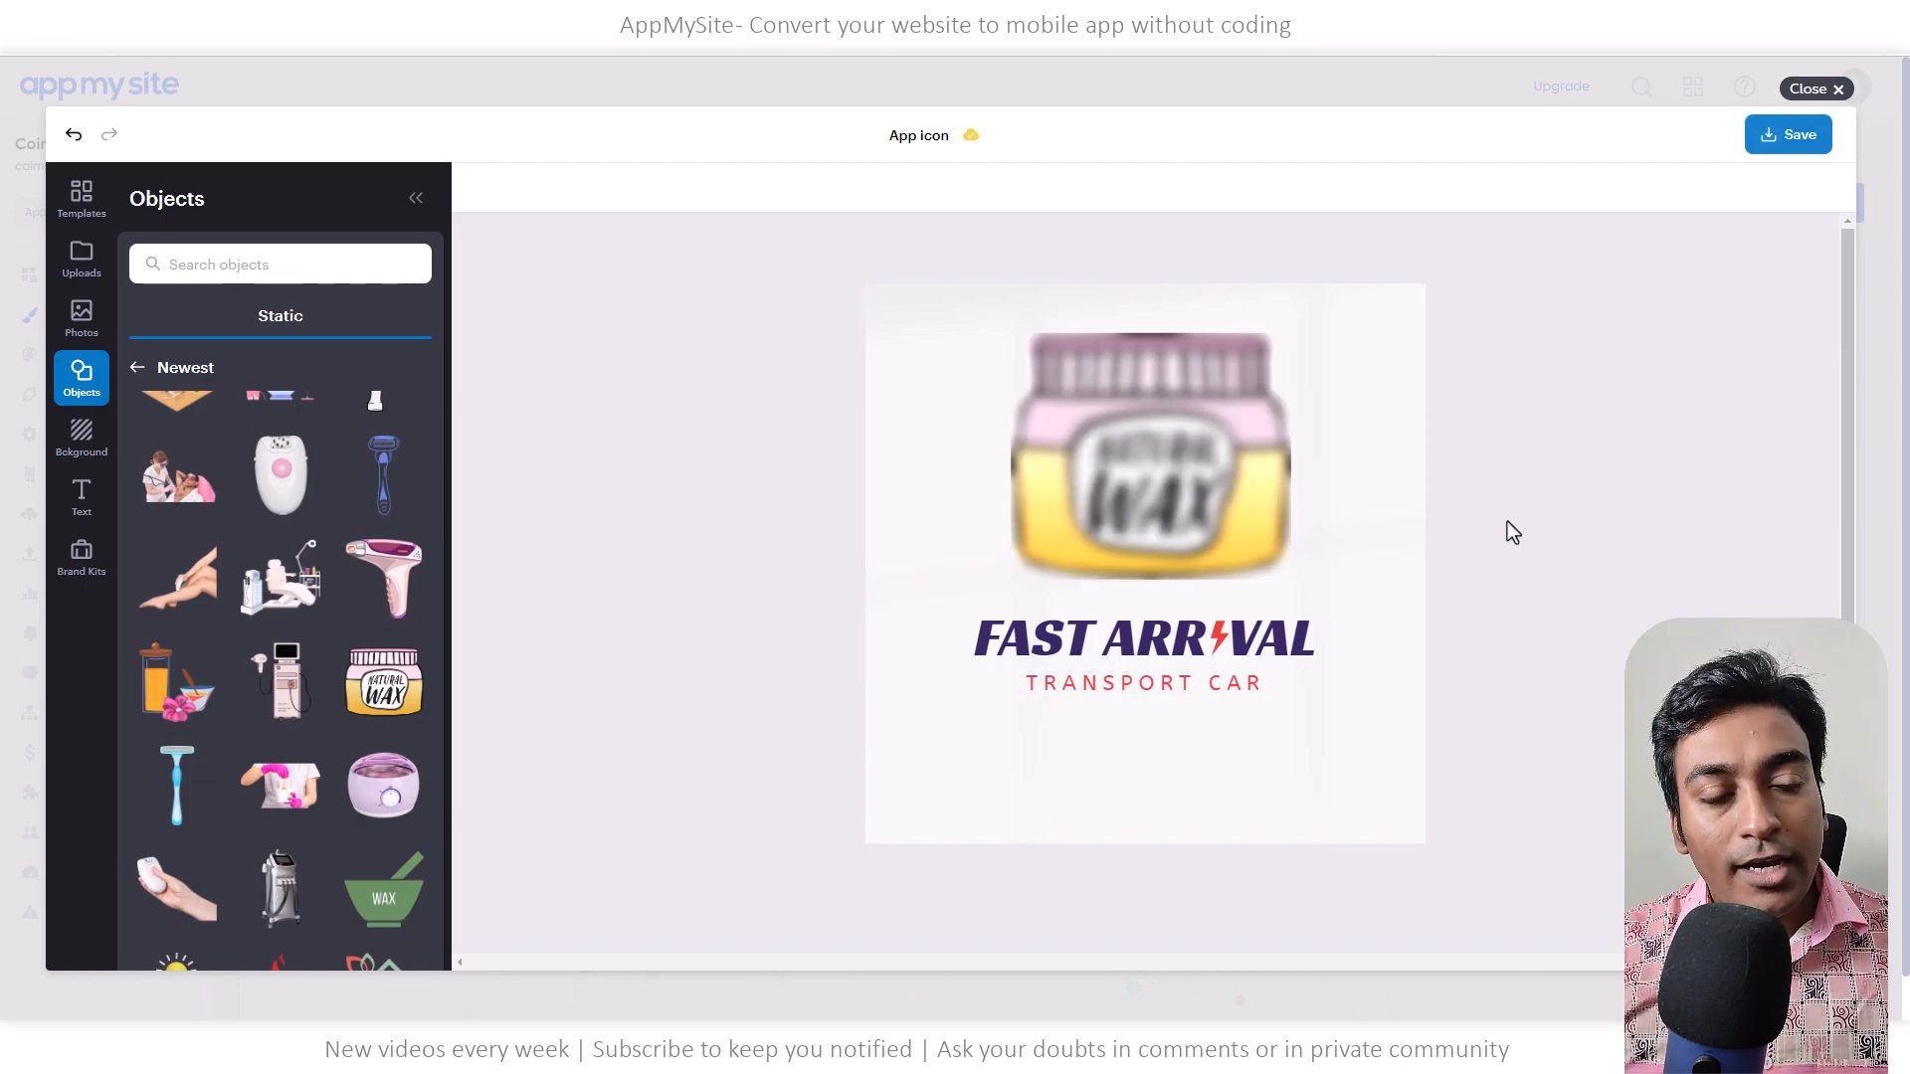
Apply the pink photo with red leaves as the icon background and close the designer without saving
{"action": "left_click", "coordinate": [87, 440]}
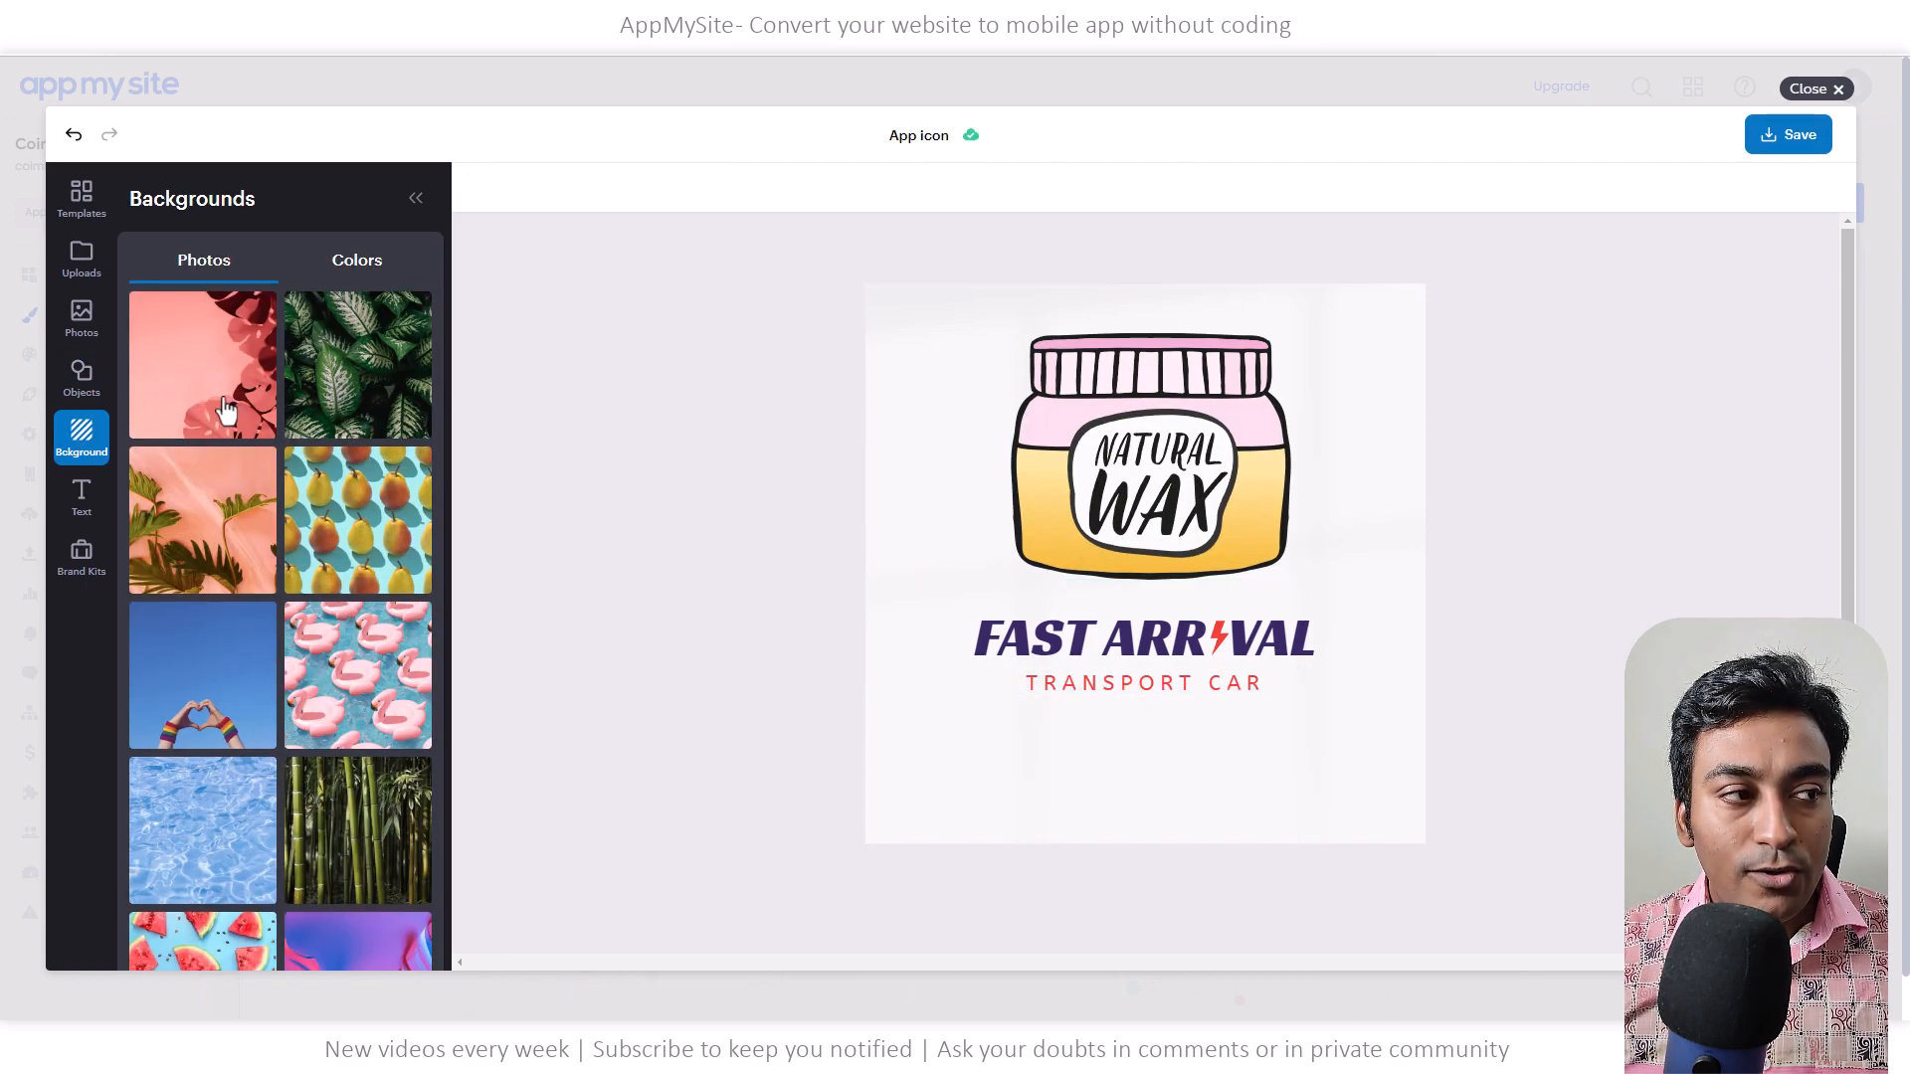
{"action": "left_click", "coordinate": [233, 409]}
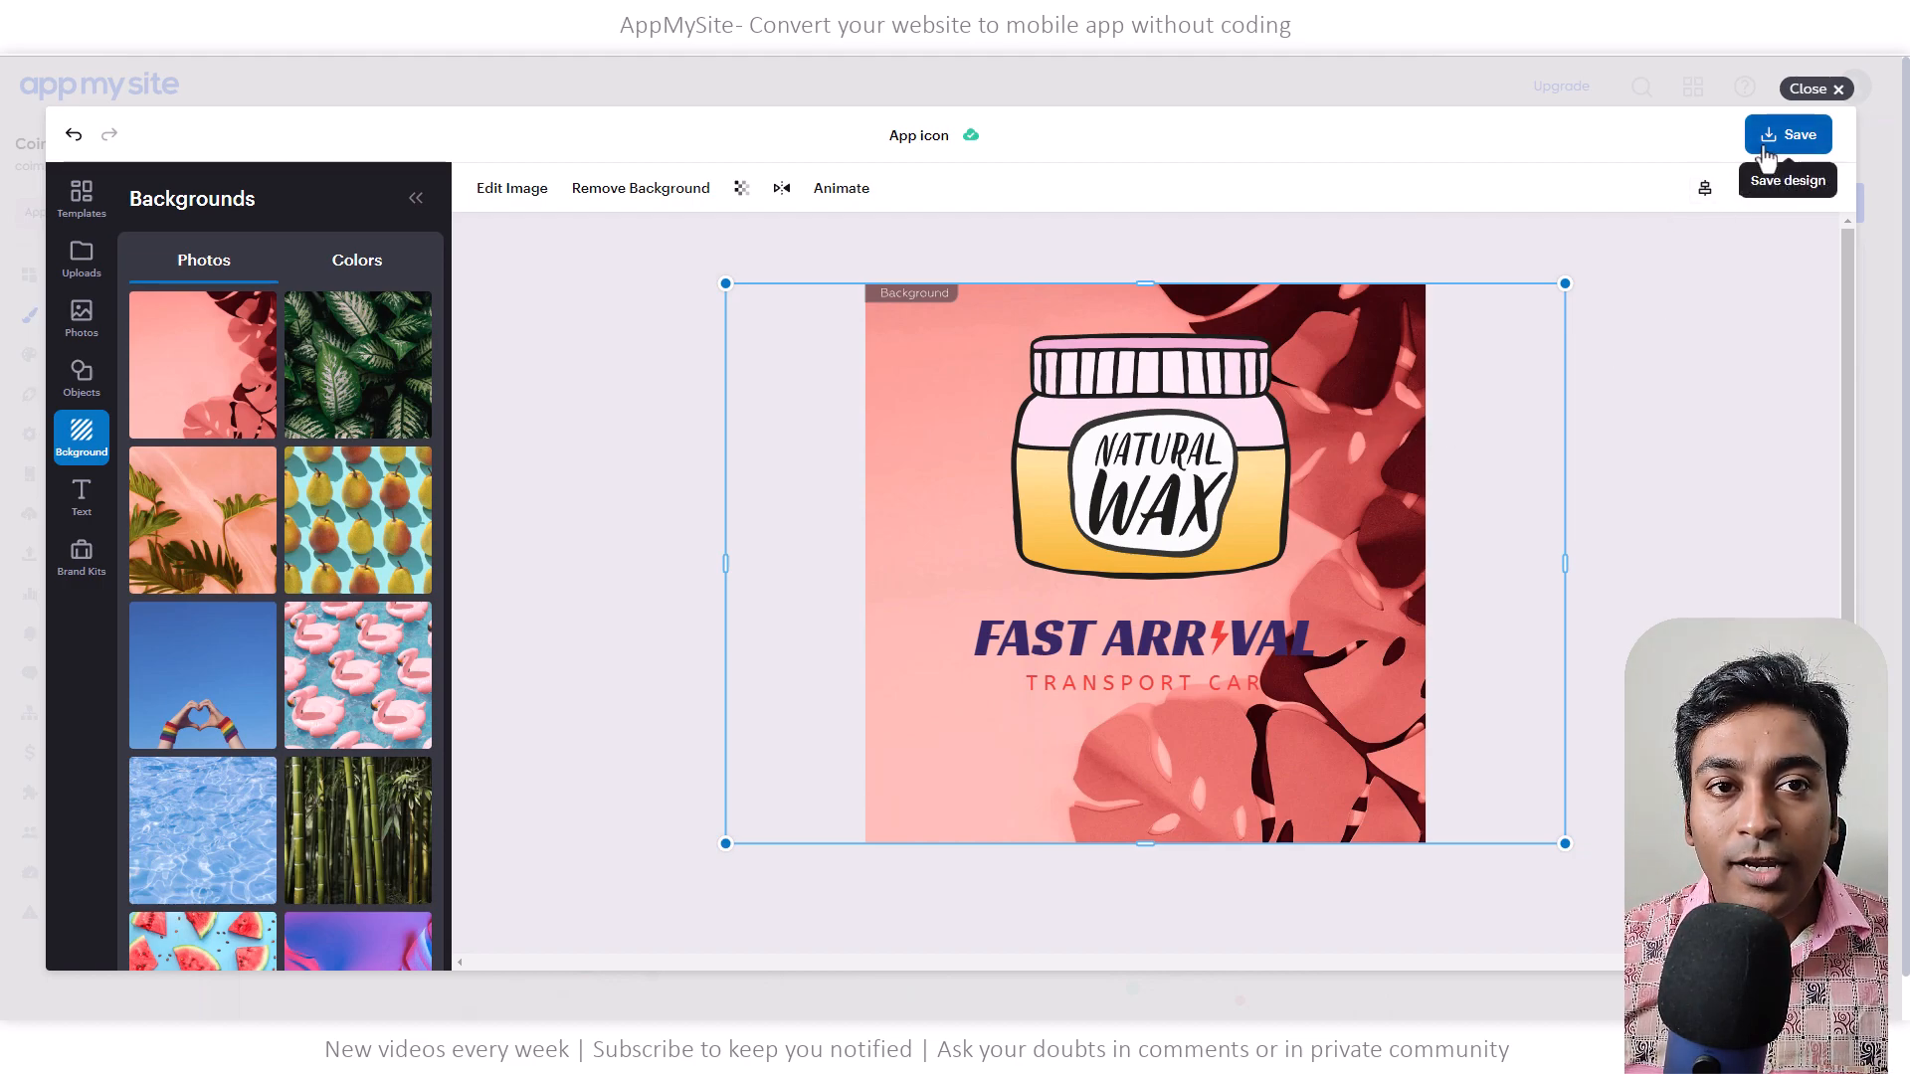
{"action": "left_click", "coordinate": [1840, 90]}
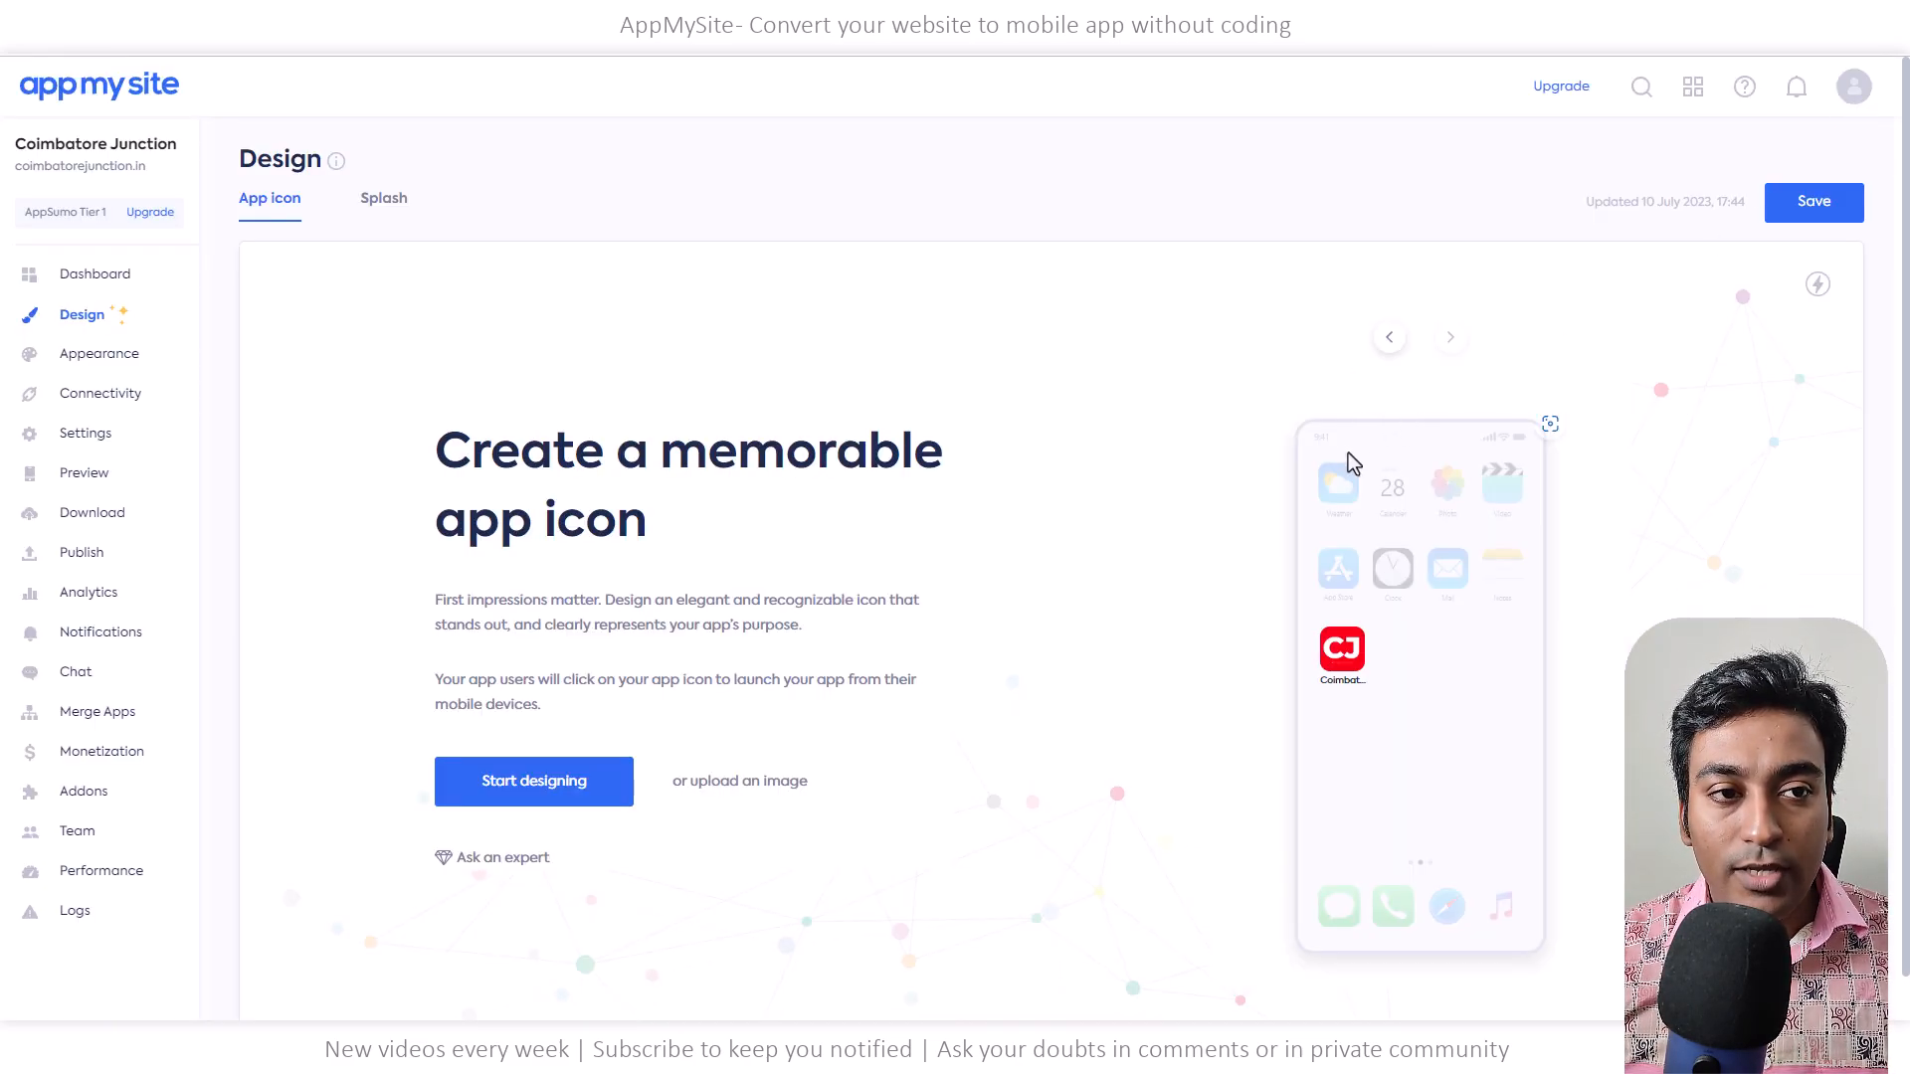
Return to the gridline preview of the existing app icon and save the app icon design
{"action": "left_click", "coordinate": [1384, 348]}
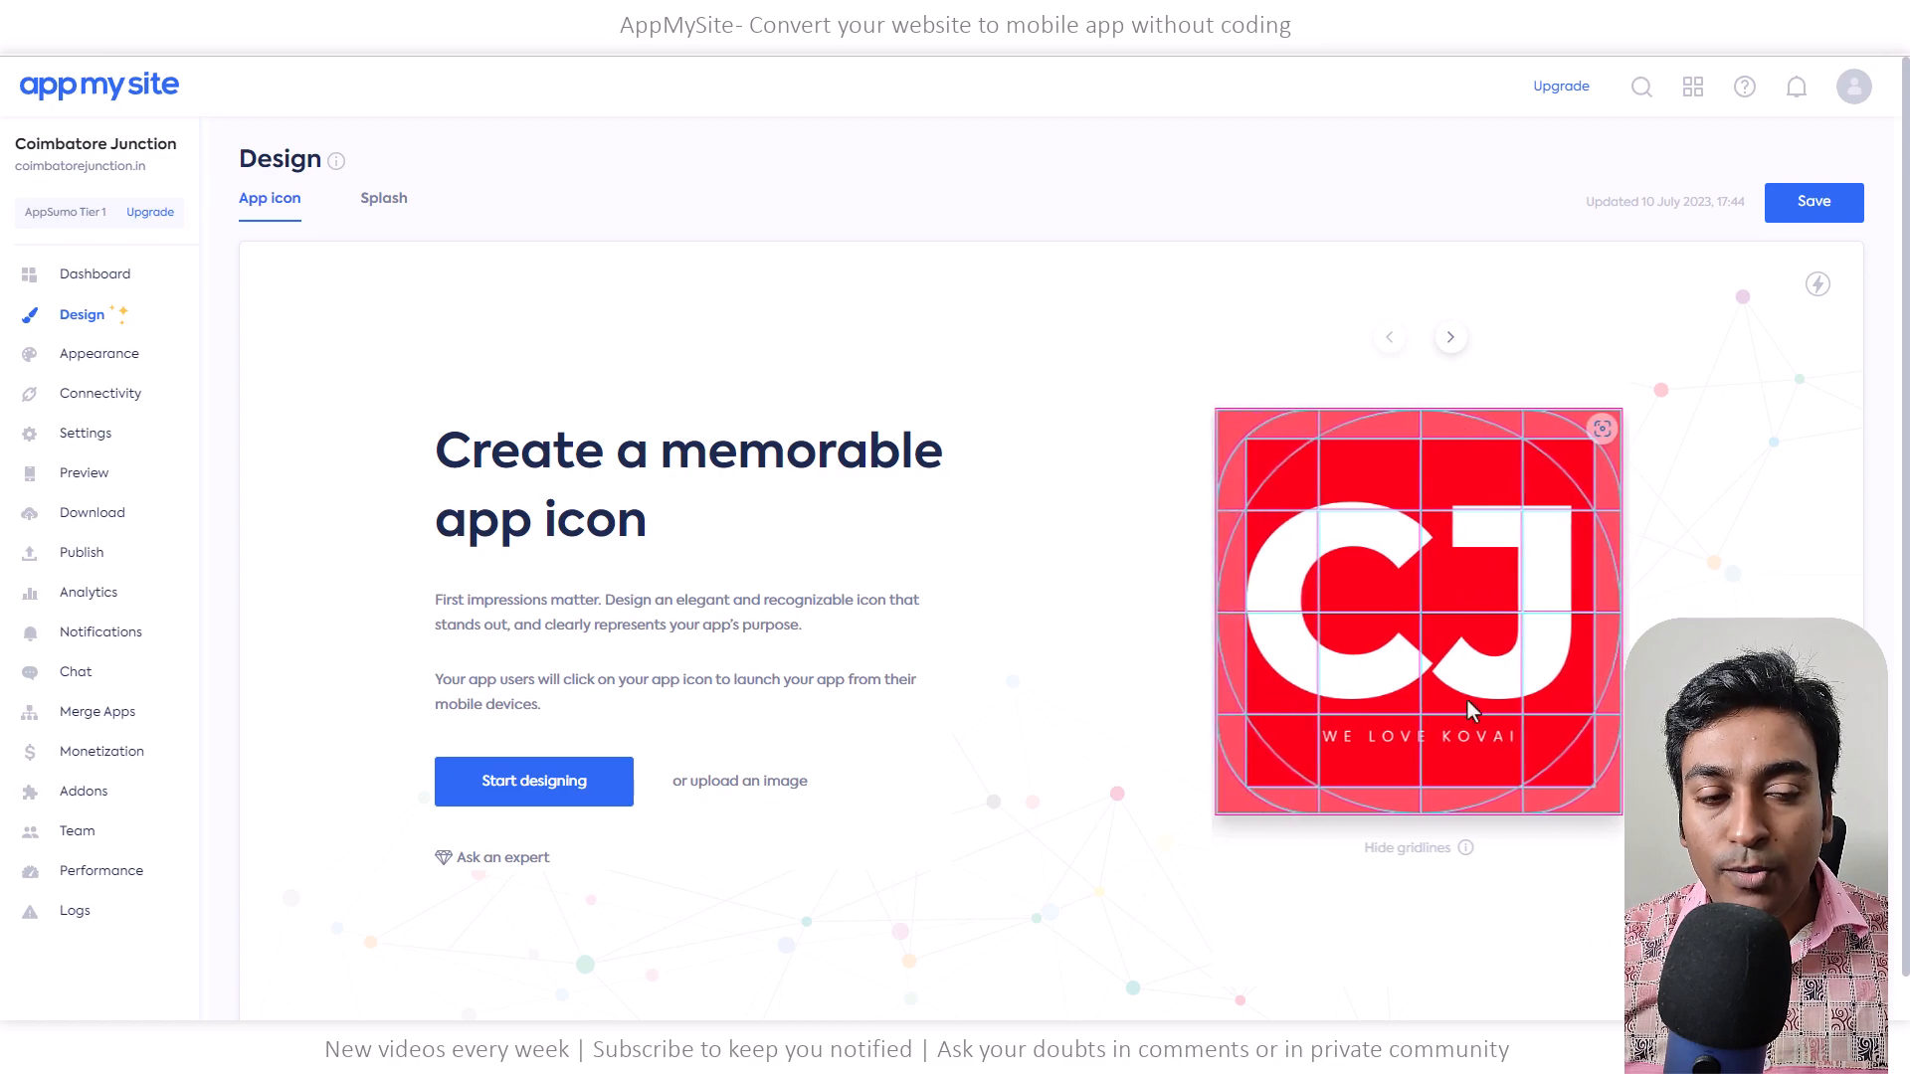
{"action": "scroll", "coordinate": [1288, 800], "scroll_direction": "down", "scroll_amount": 1}
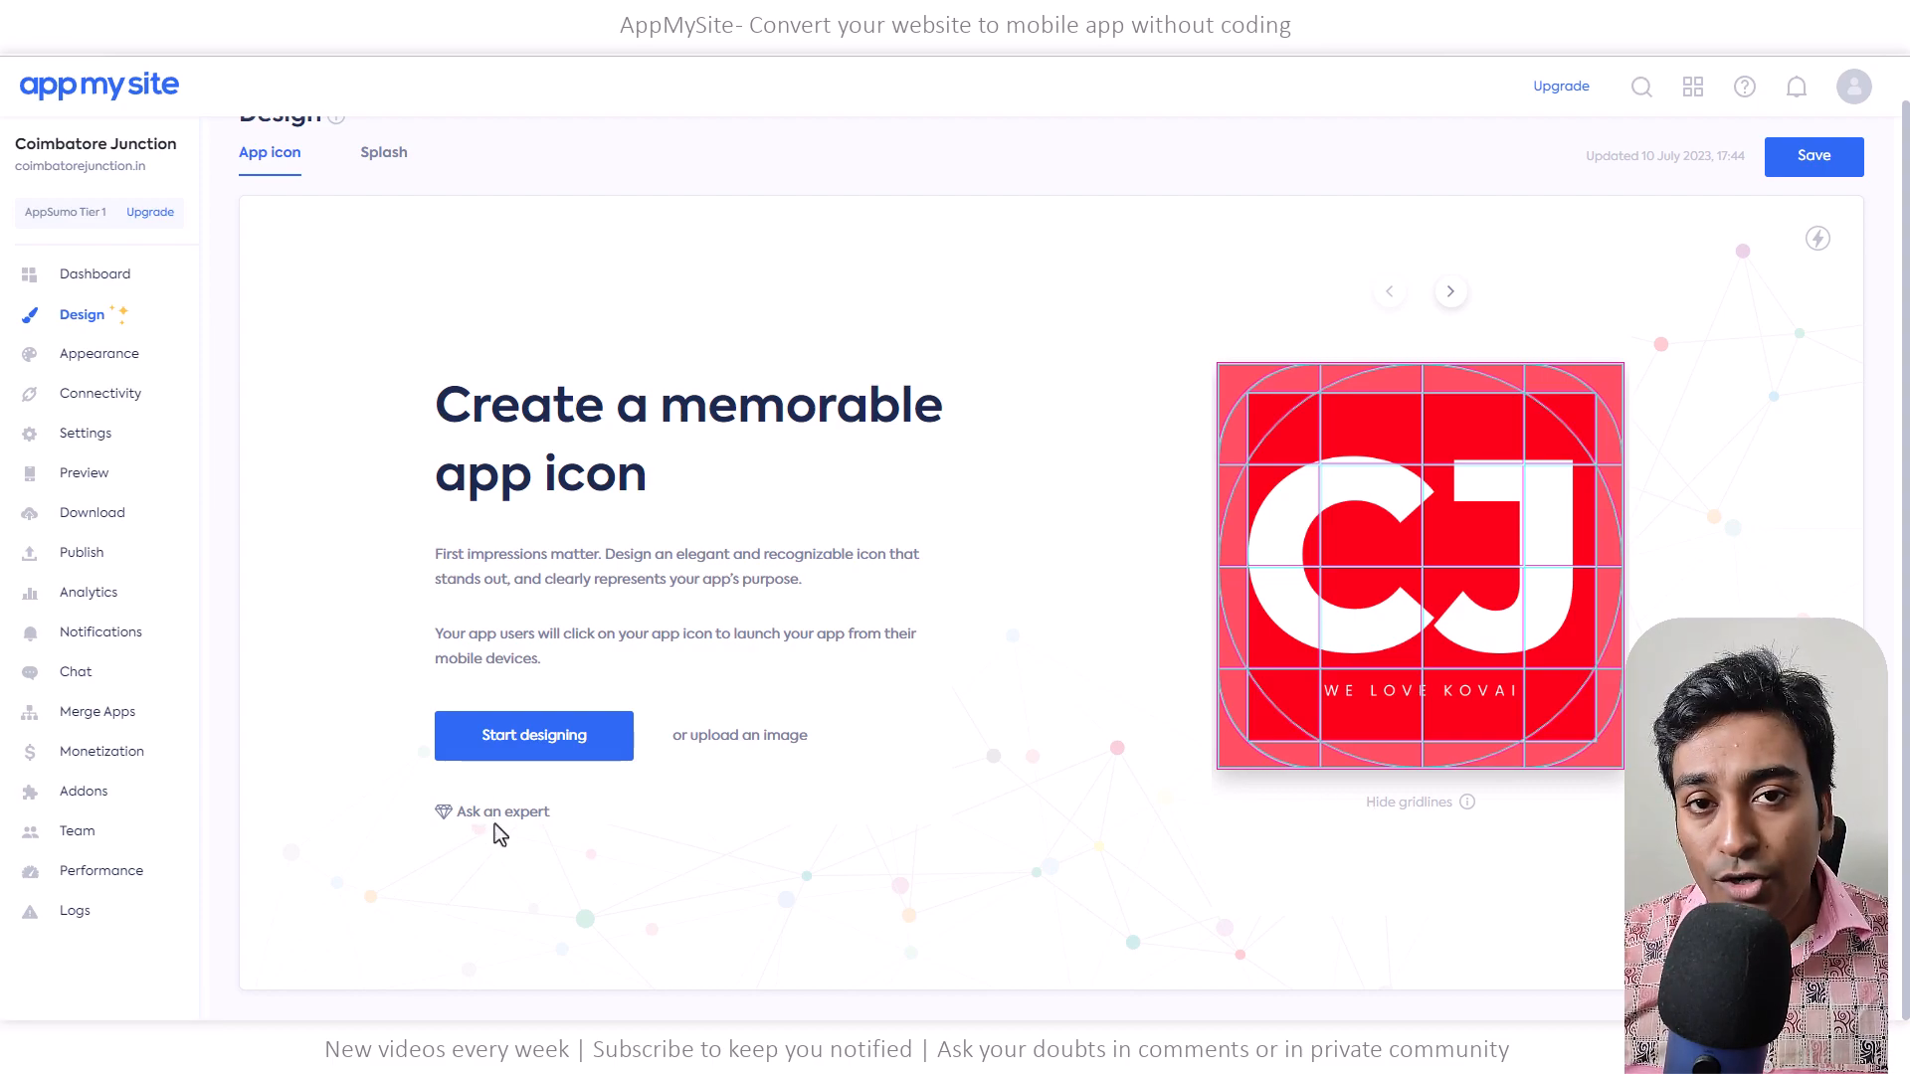
{"action": "scroll", "coordinate": [320, 290], "scroll_direction": "up", "scroll_amount": 1}
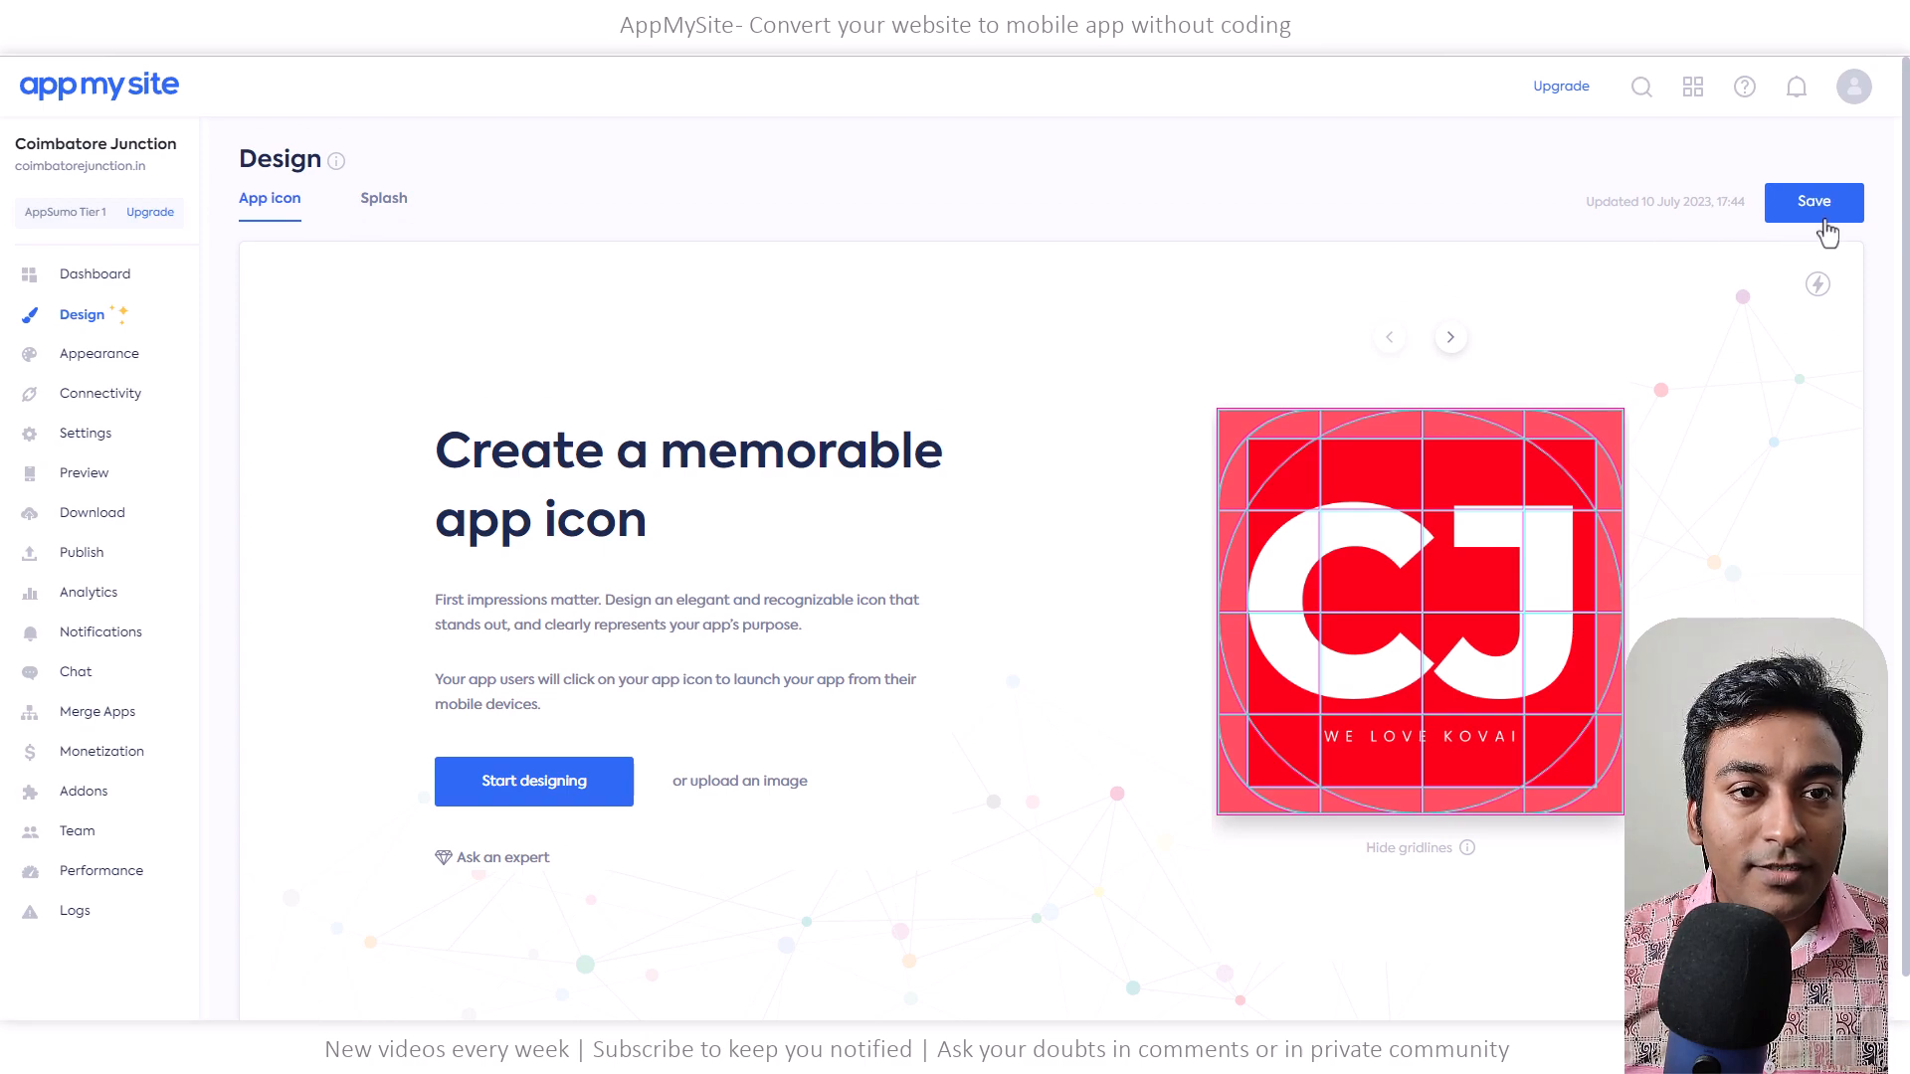
{"action": "left_click", "coordinate": [1825, 220]}
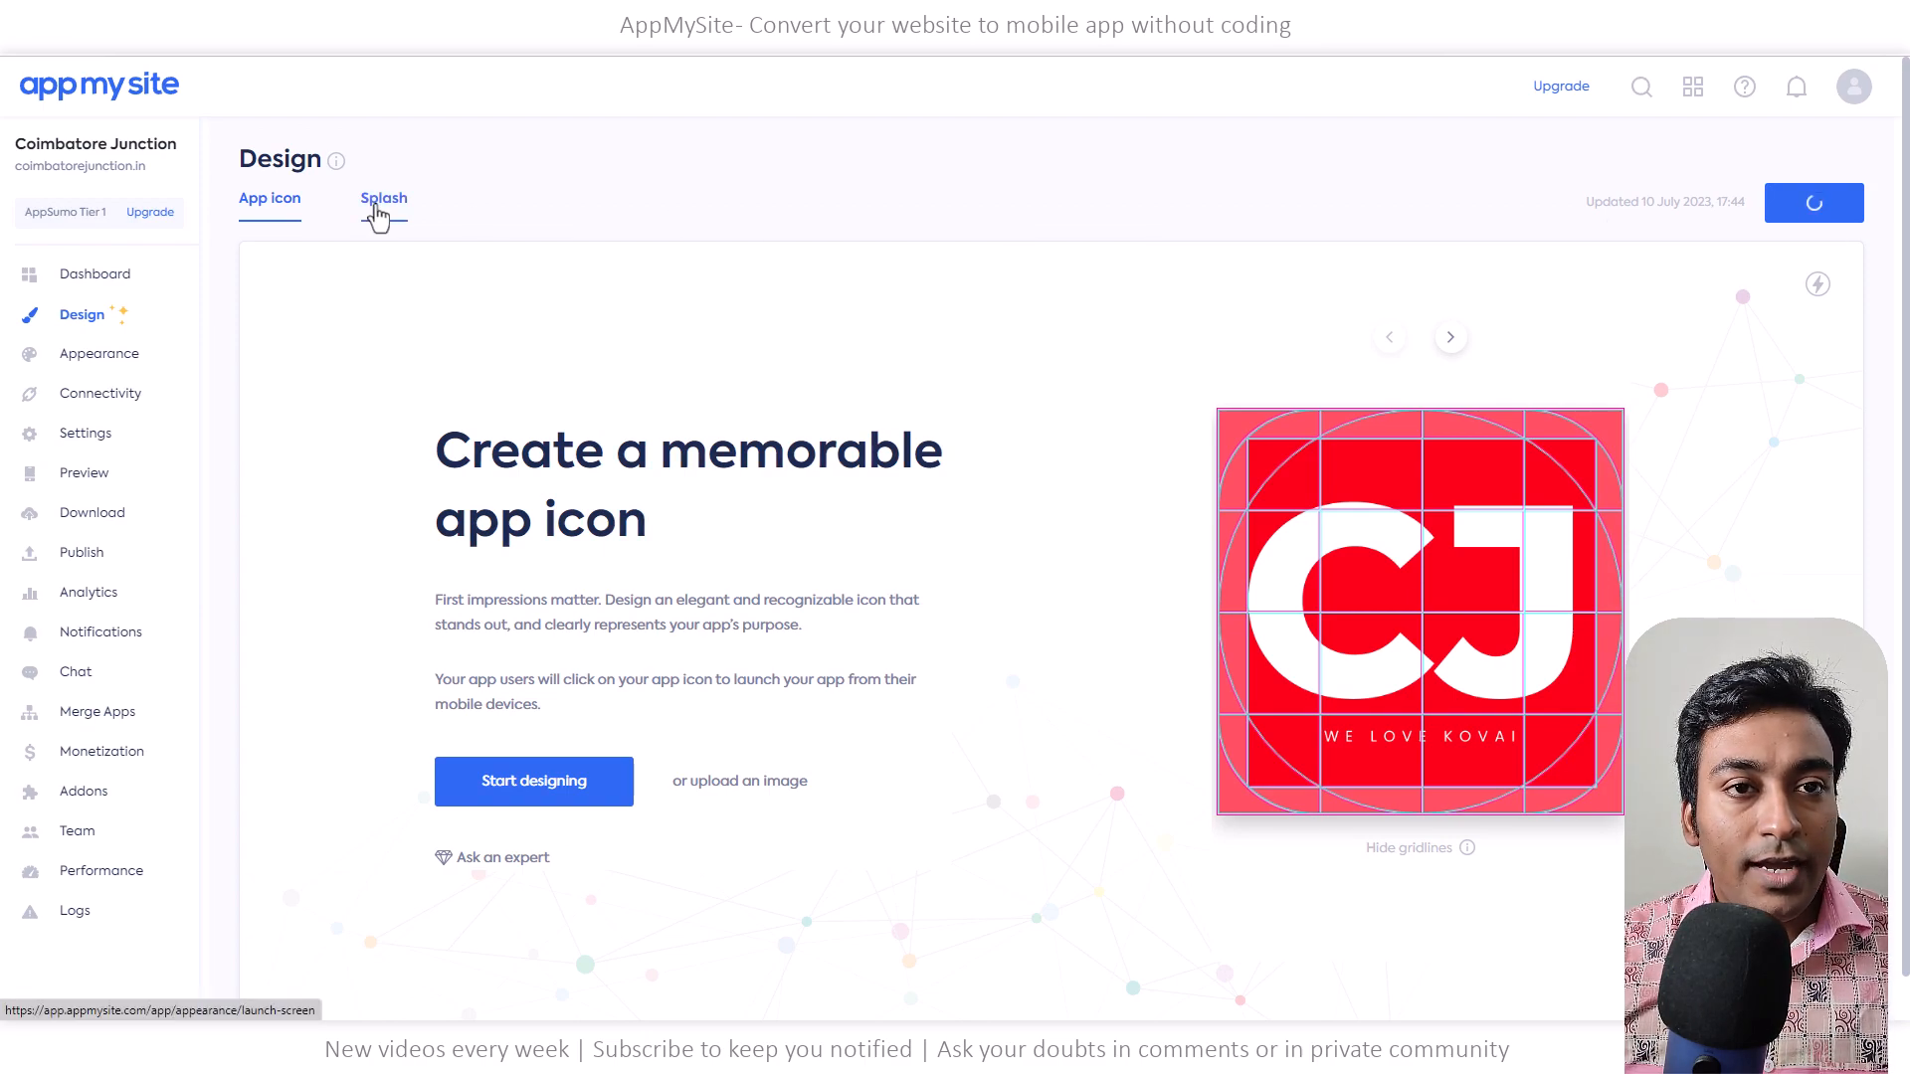
Open the splash screen design, toggle its gridlines on and off, and view the templates in the splash designer
{"action": "left_click", "coordinate": [384, 202]}
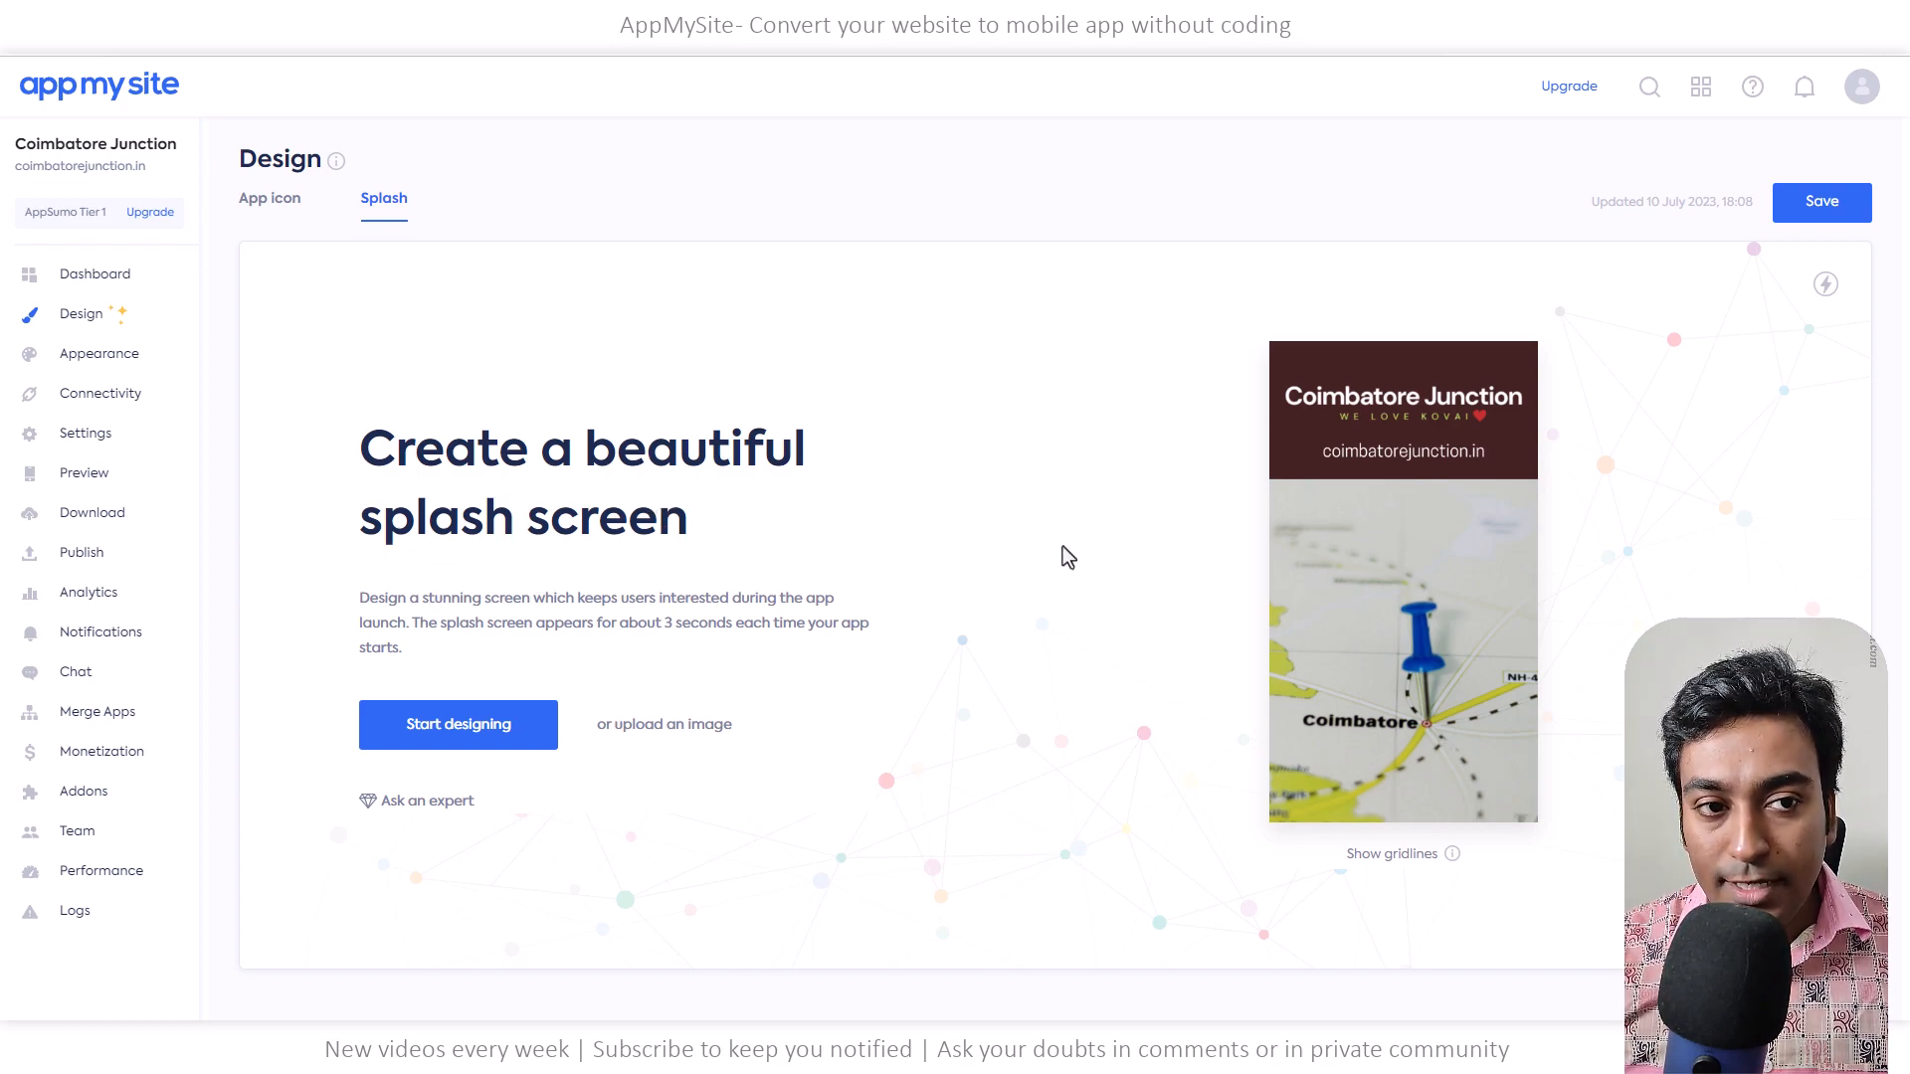
{"action": "left_click", "coordinate": [1374, 855]}
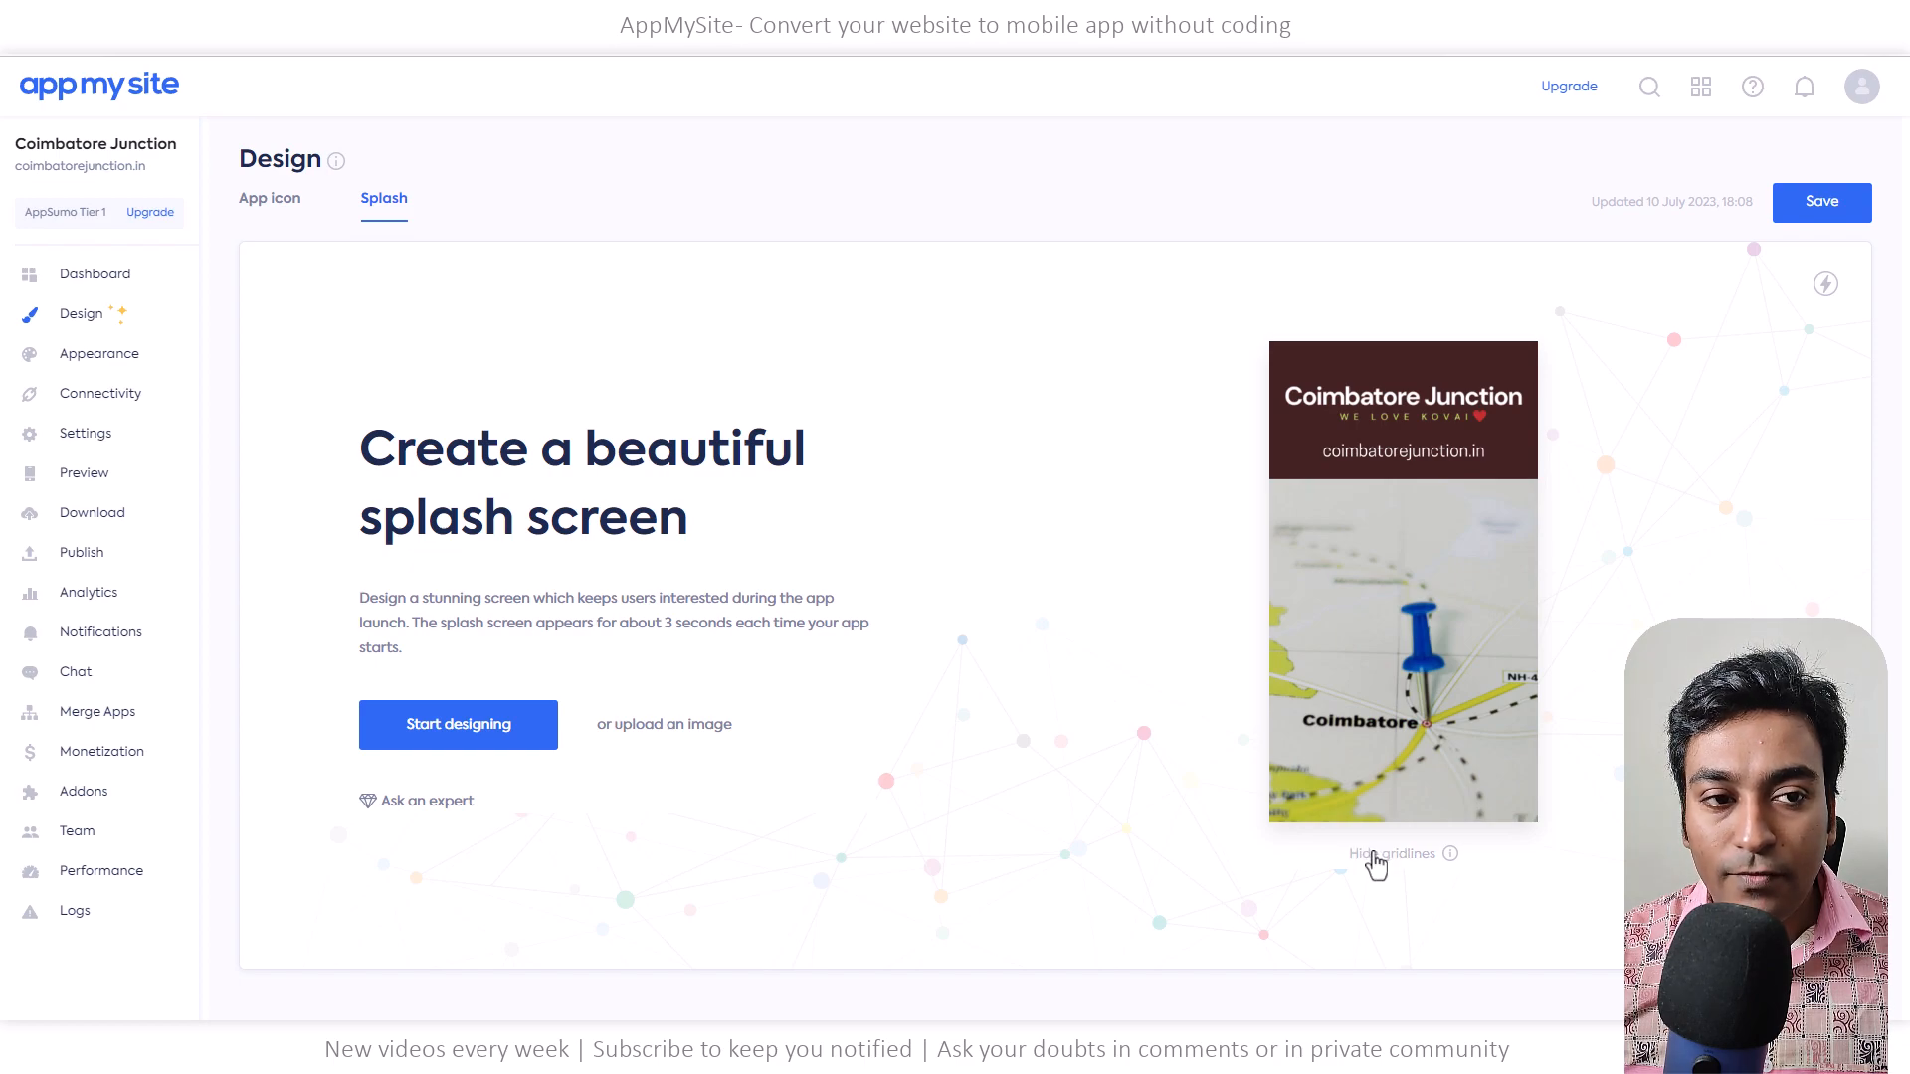
{"action": "left_click", "coordinate": [1374, 856]}
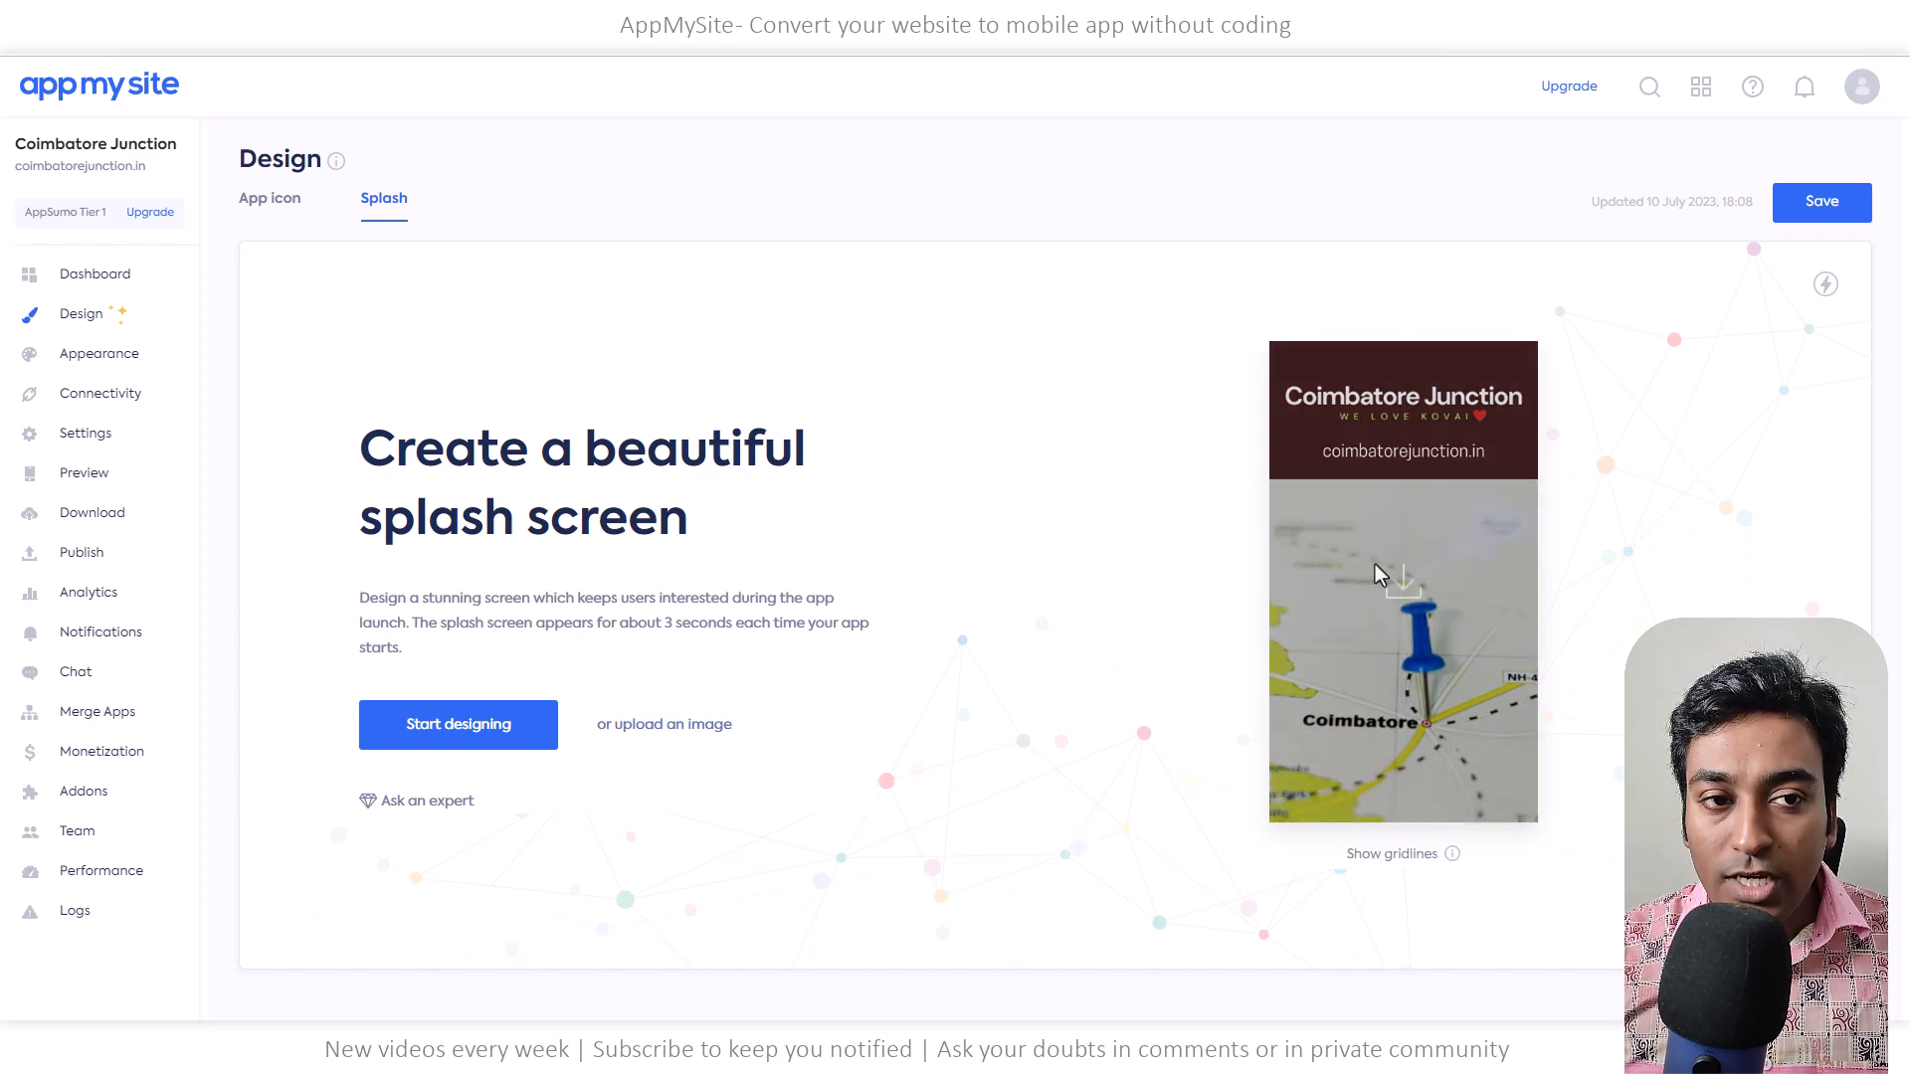
{"action": "left_click", "coordinate": [461, 724]}
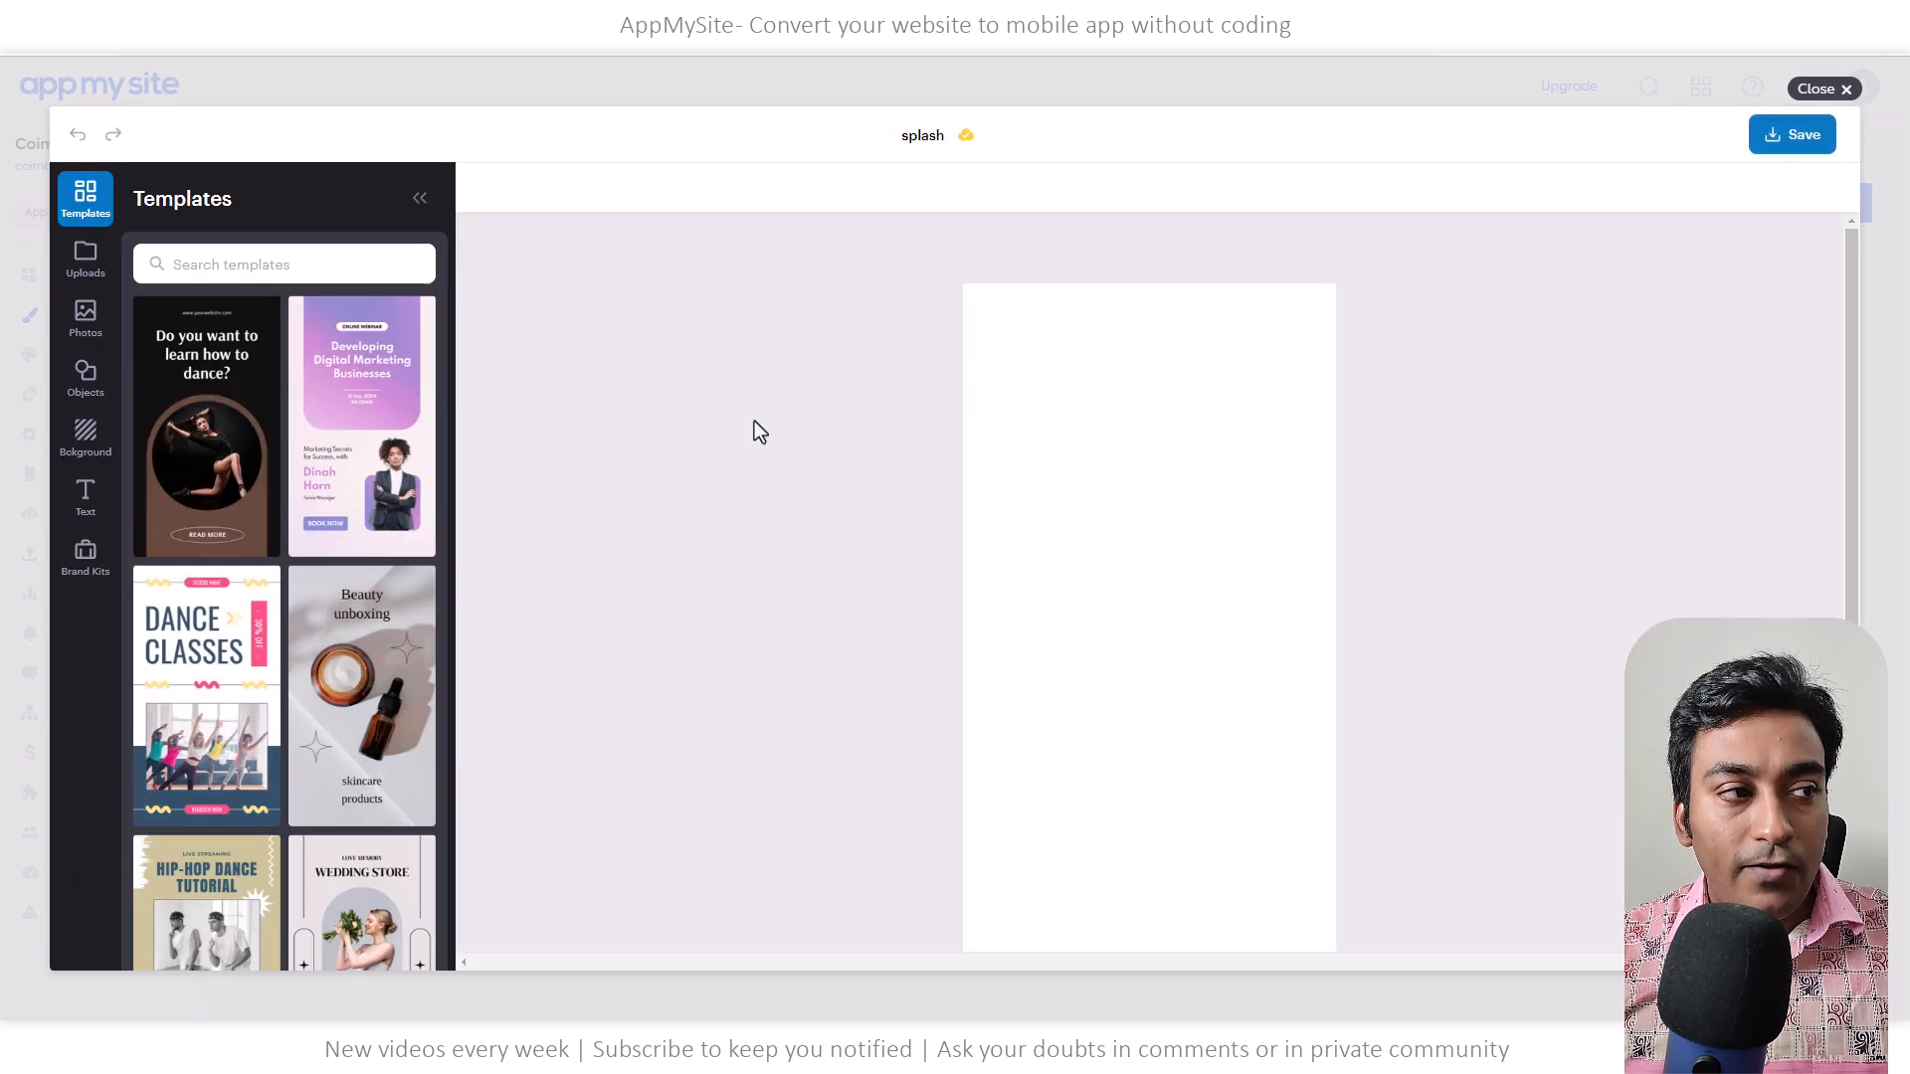
{"action": "left_click", "coordinate": [1820, 104]}
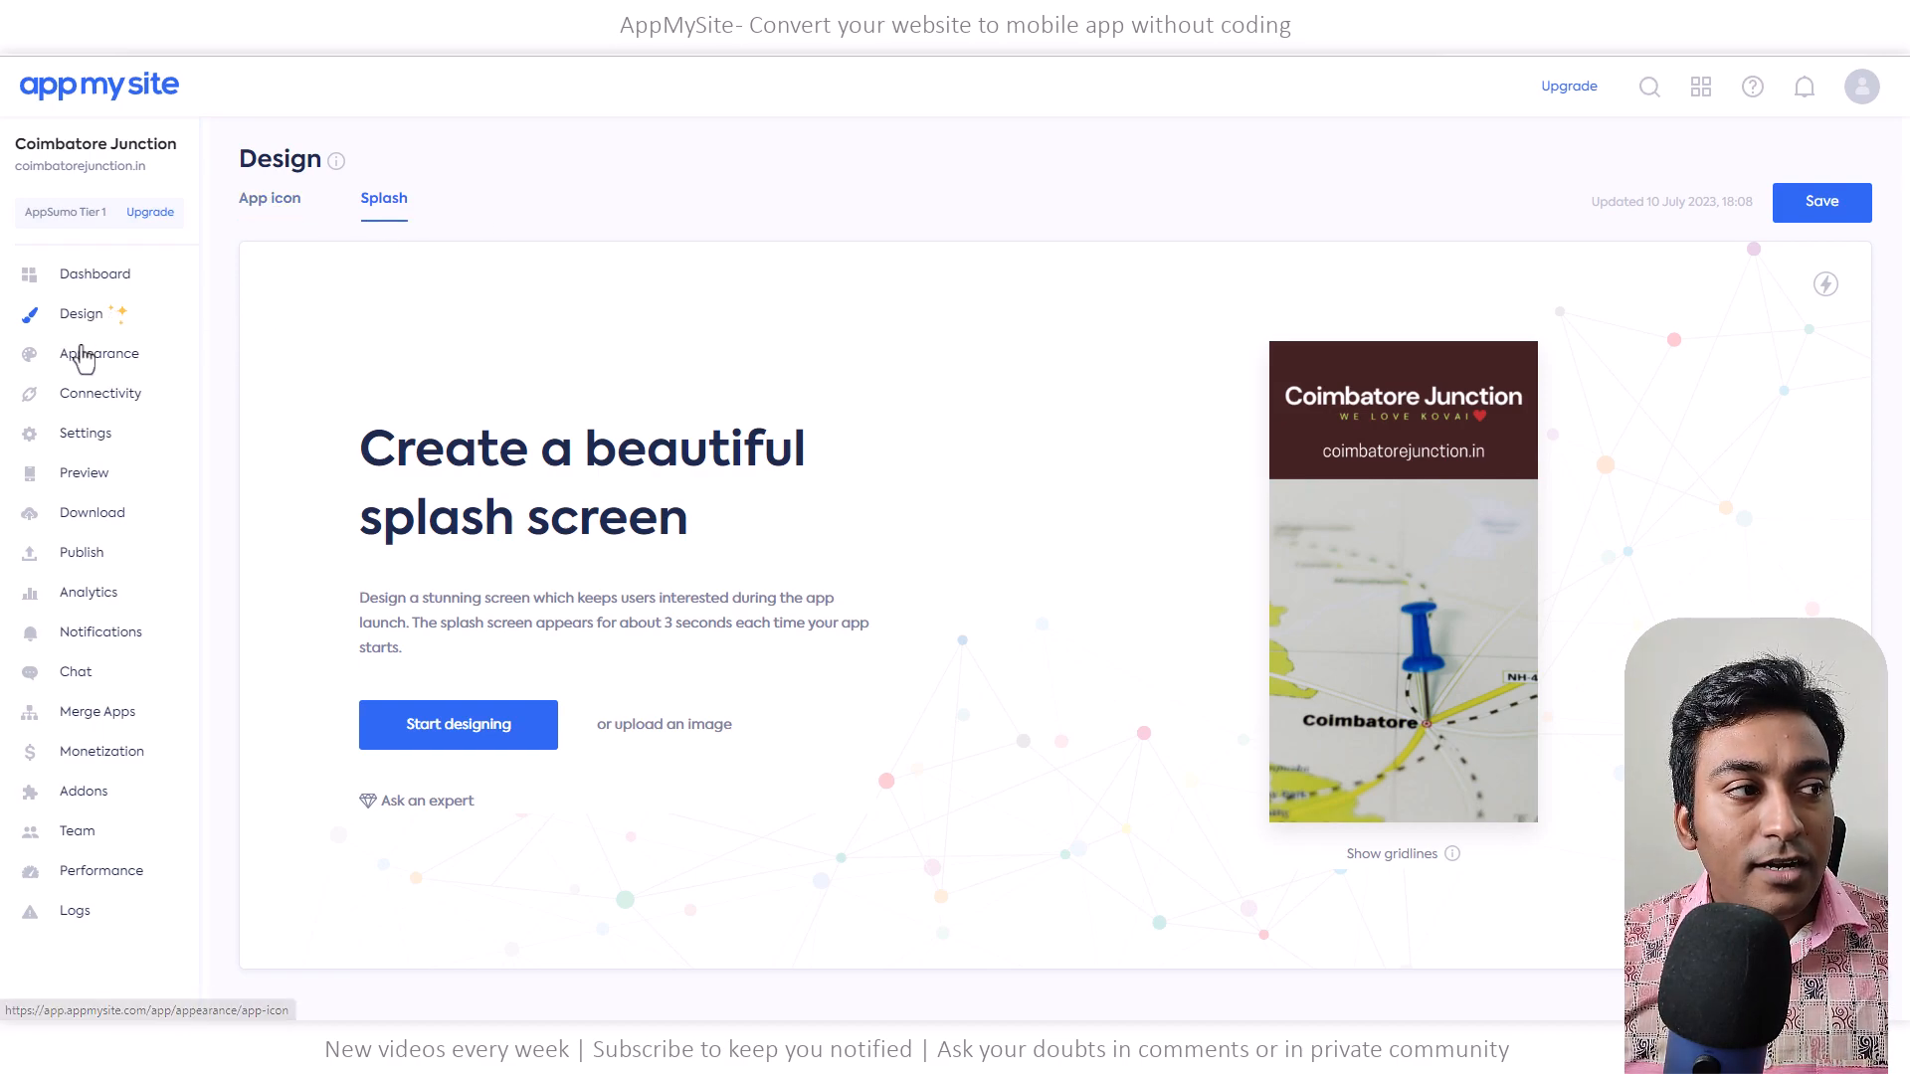
Open the Login & Sign Up appearance settings and browse background images with portrait, square and red filters, cancelling without a choice
{"action": "left_click", "coordinate": [82, 352]}
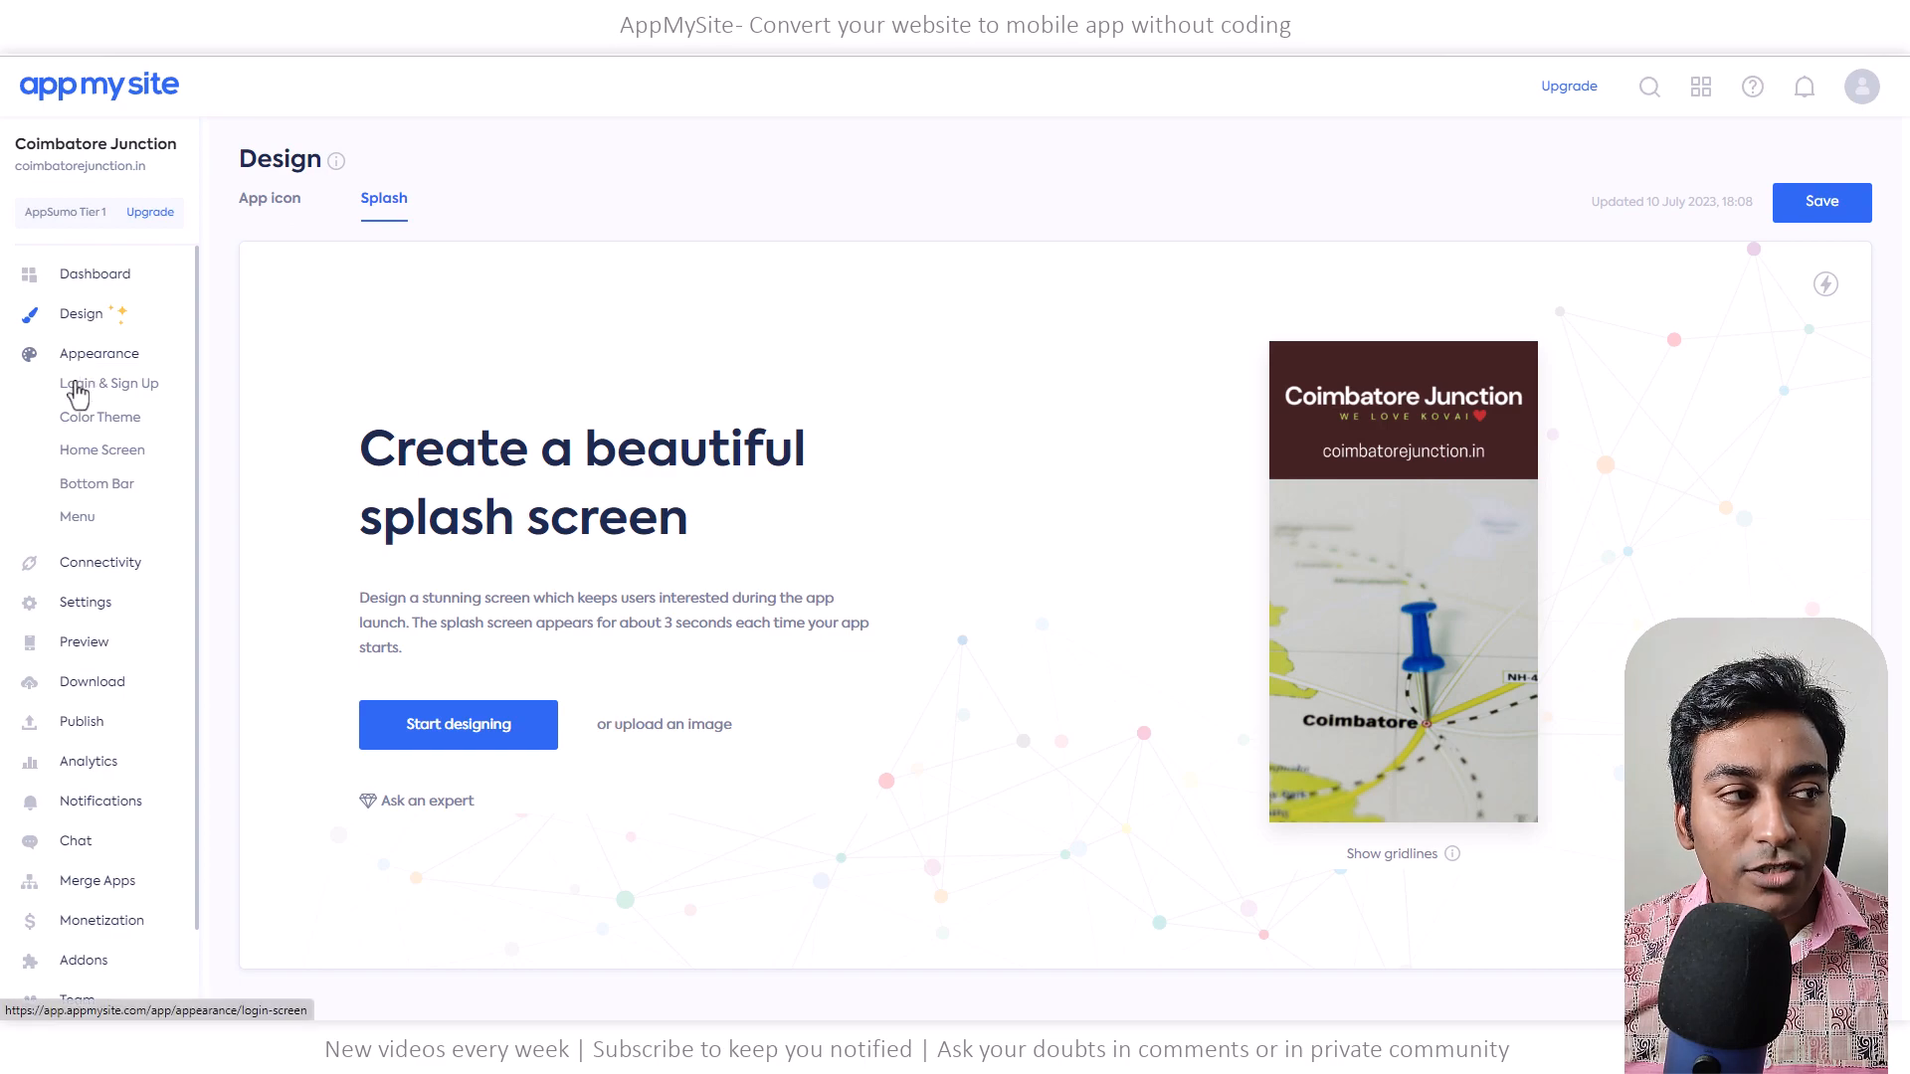
{"action": "left_click", "coordinate": [77, 388]}
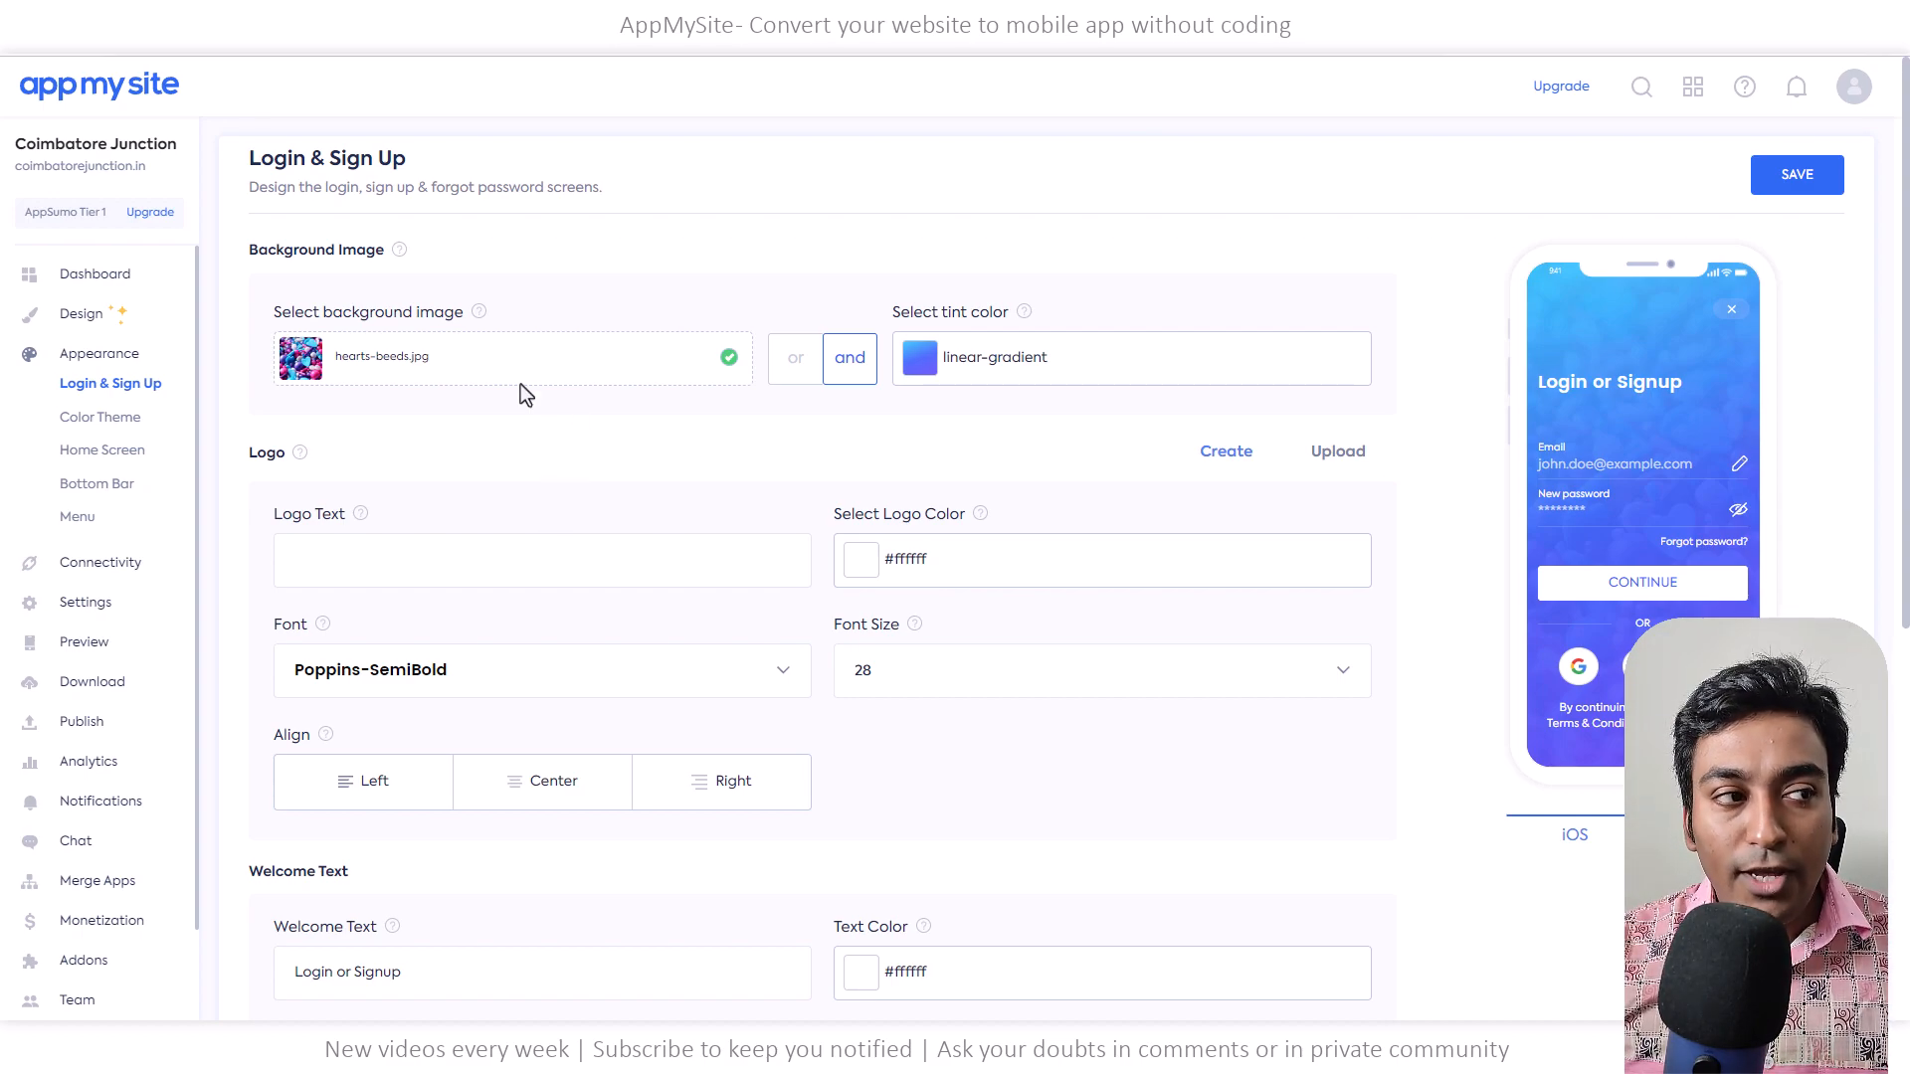
{"action": "left_click", "coordinate": [490, 376]}
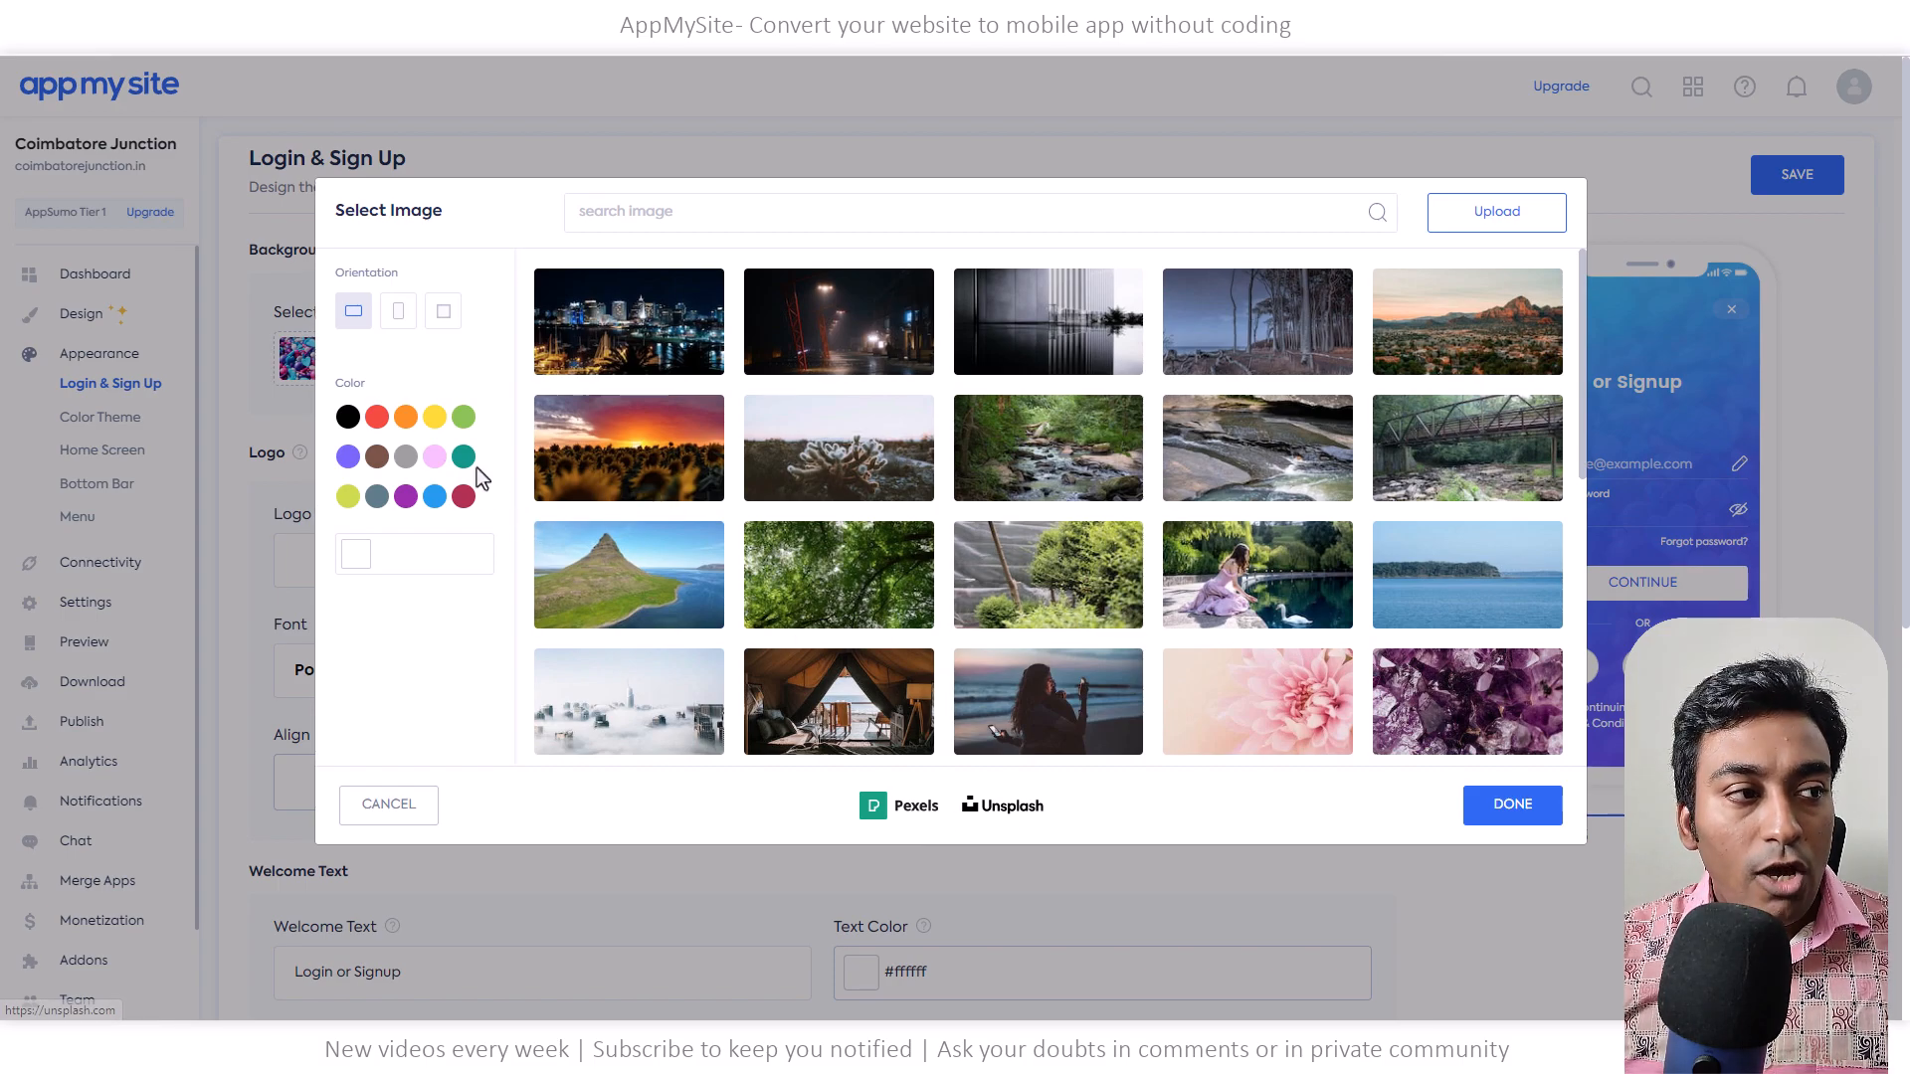
{"action": "left_click", "coordinate": [398, 319]}
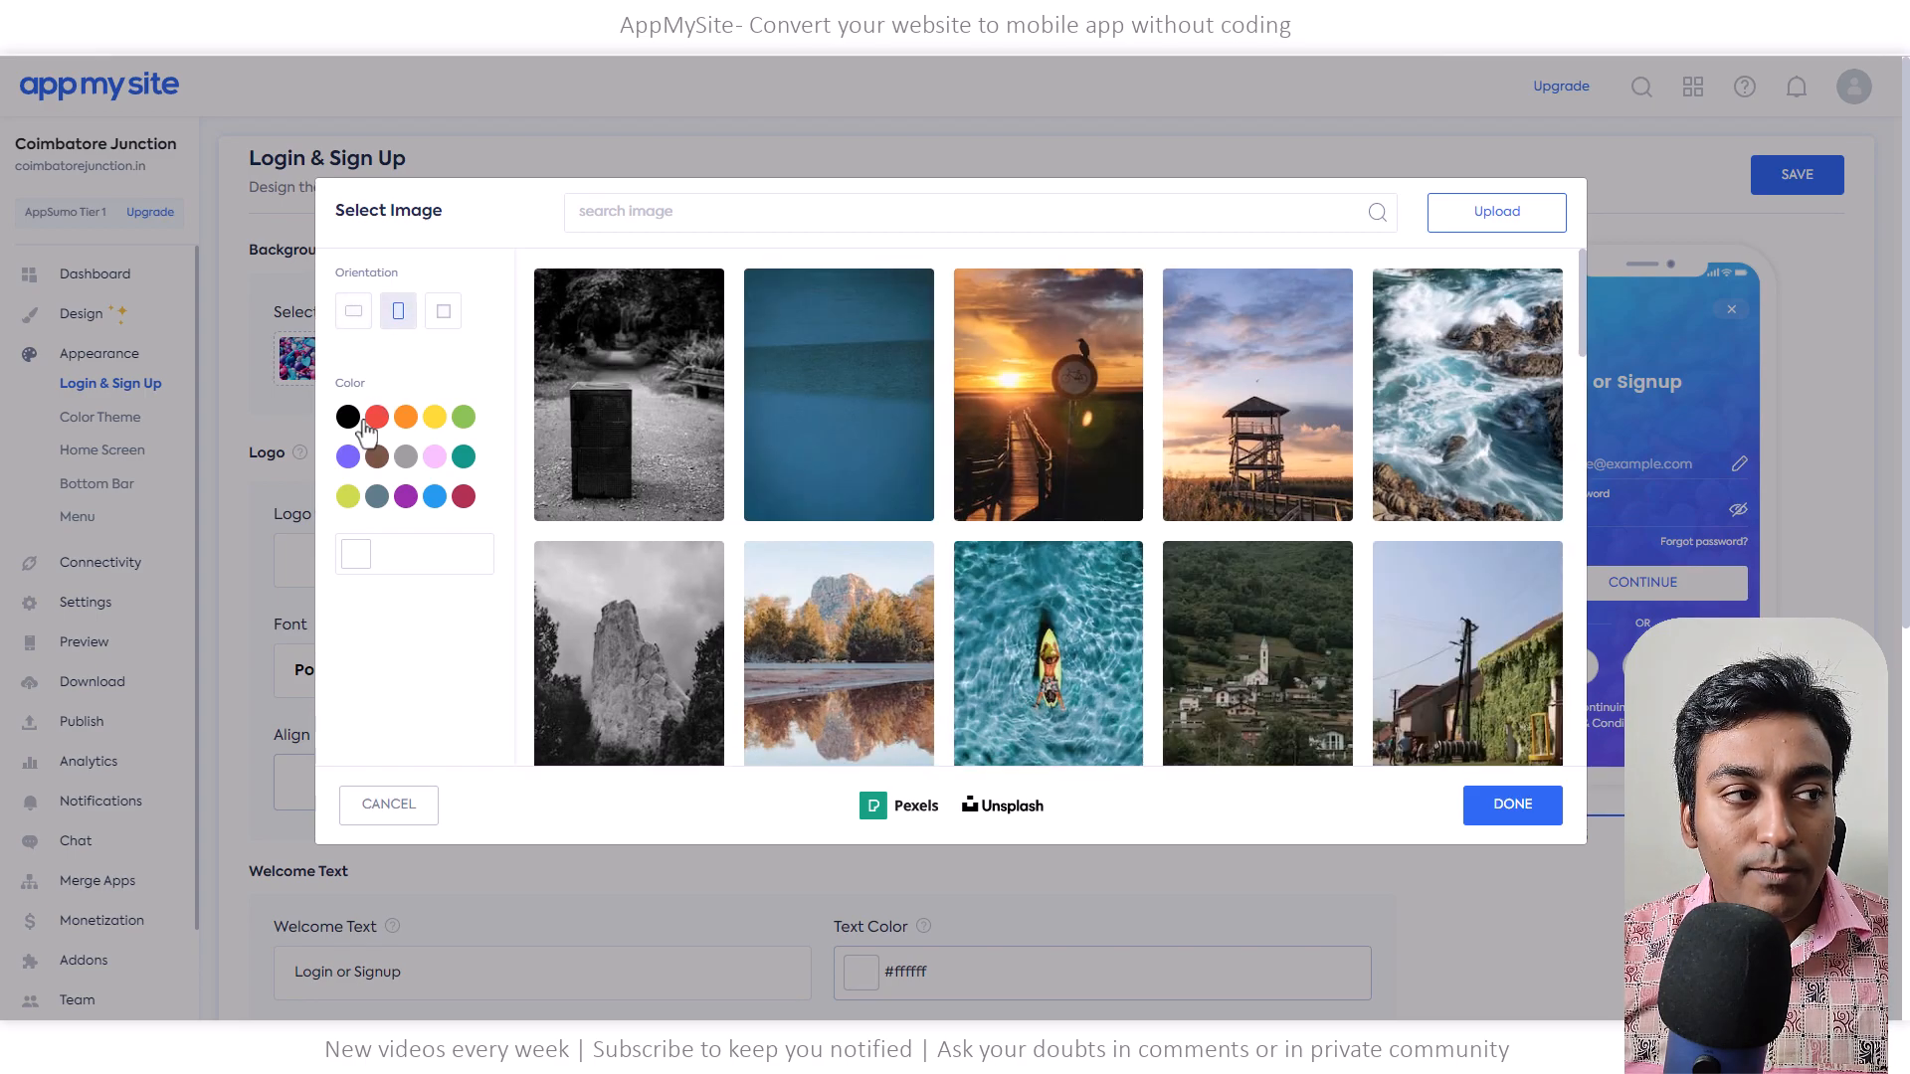
{"action": "left_click", "coordinate": [443, 312]}
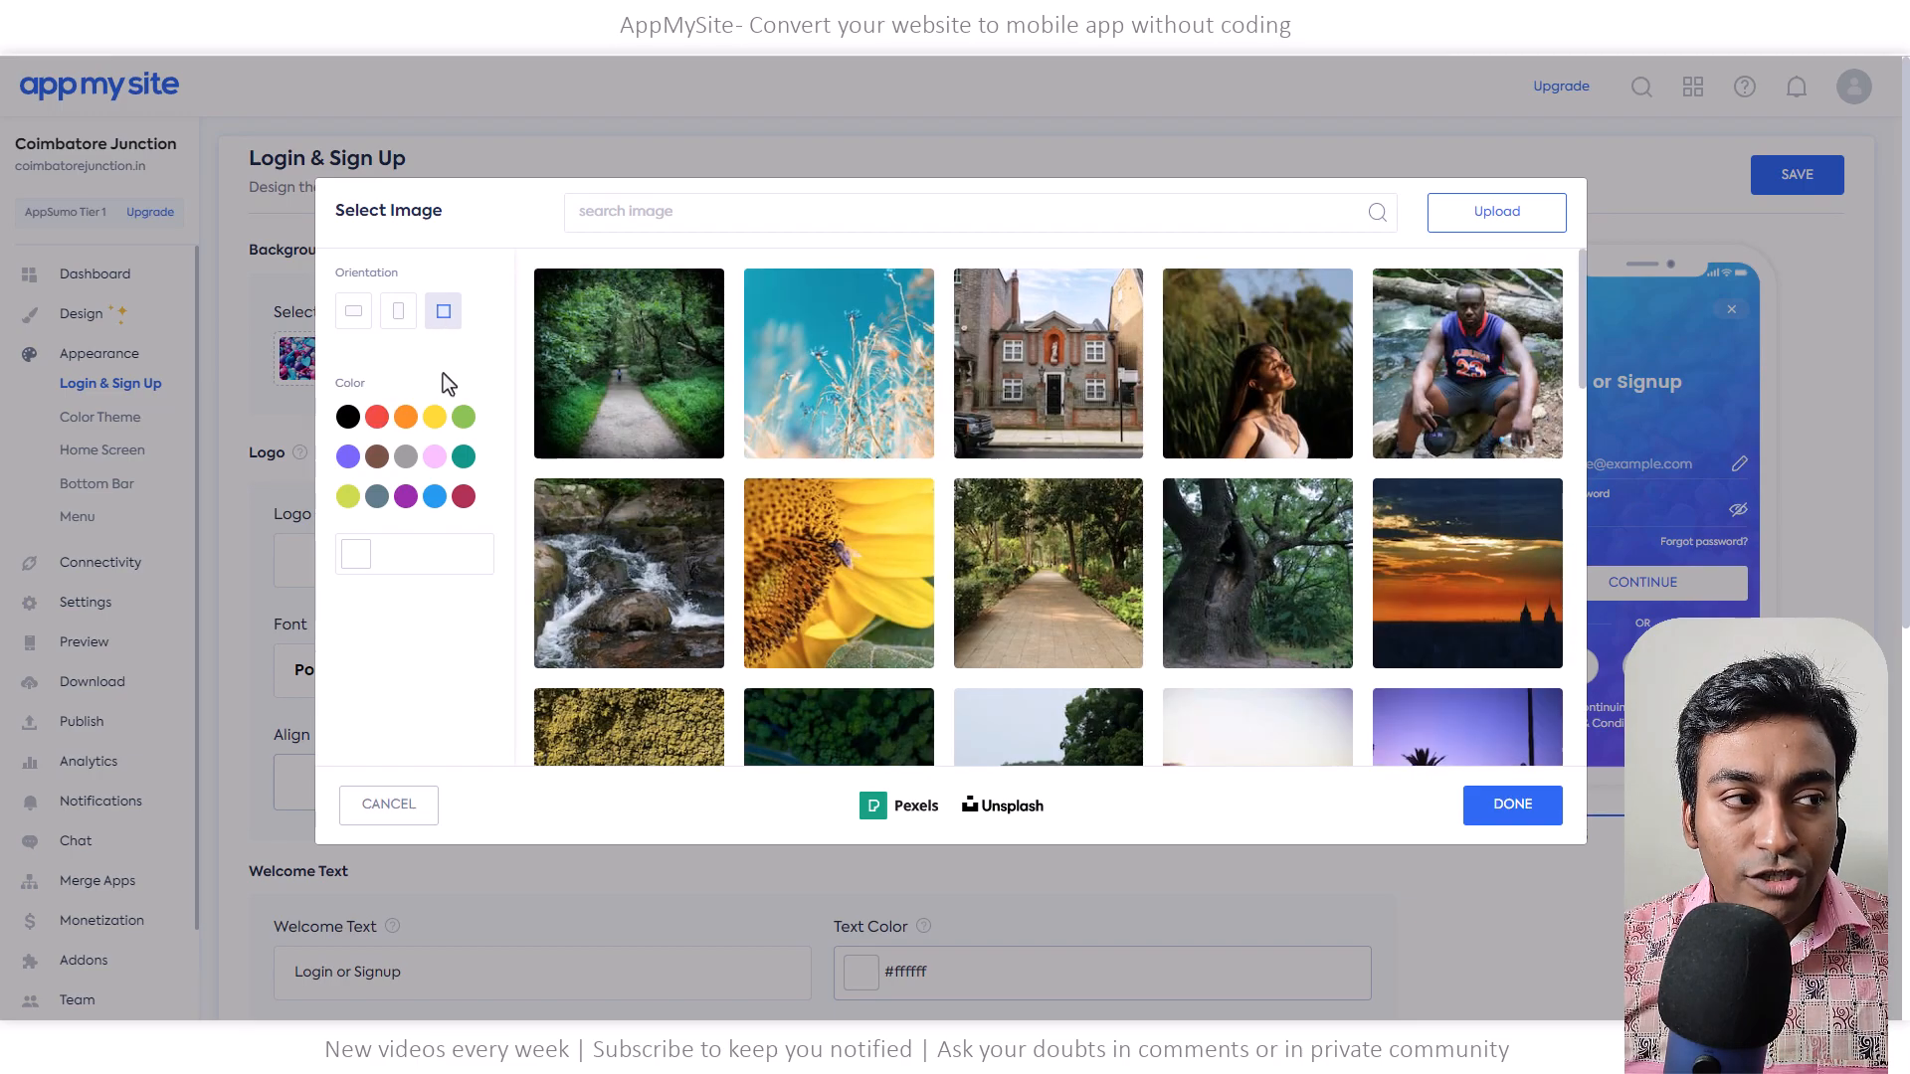
{"action": "left_click", "coordinate": [377, 417]}
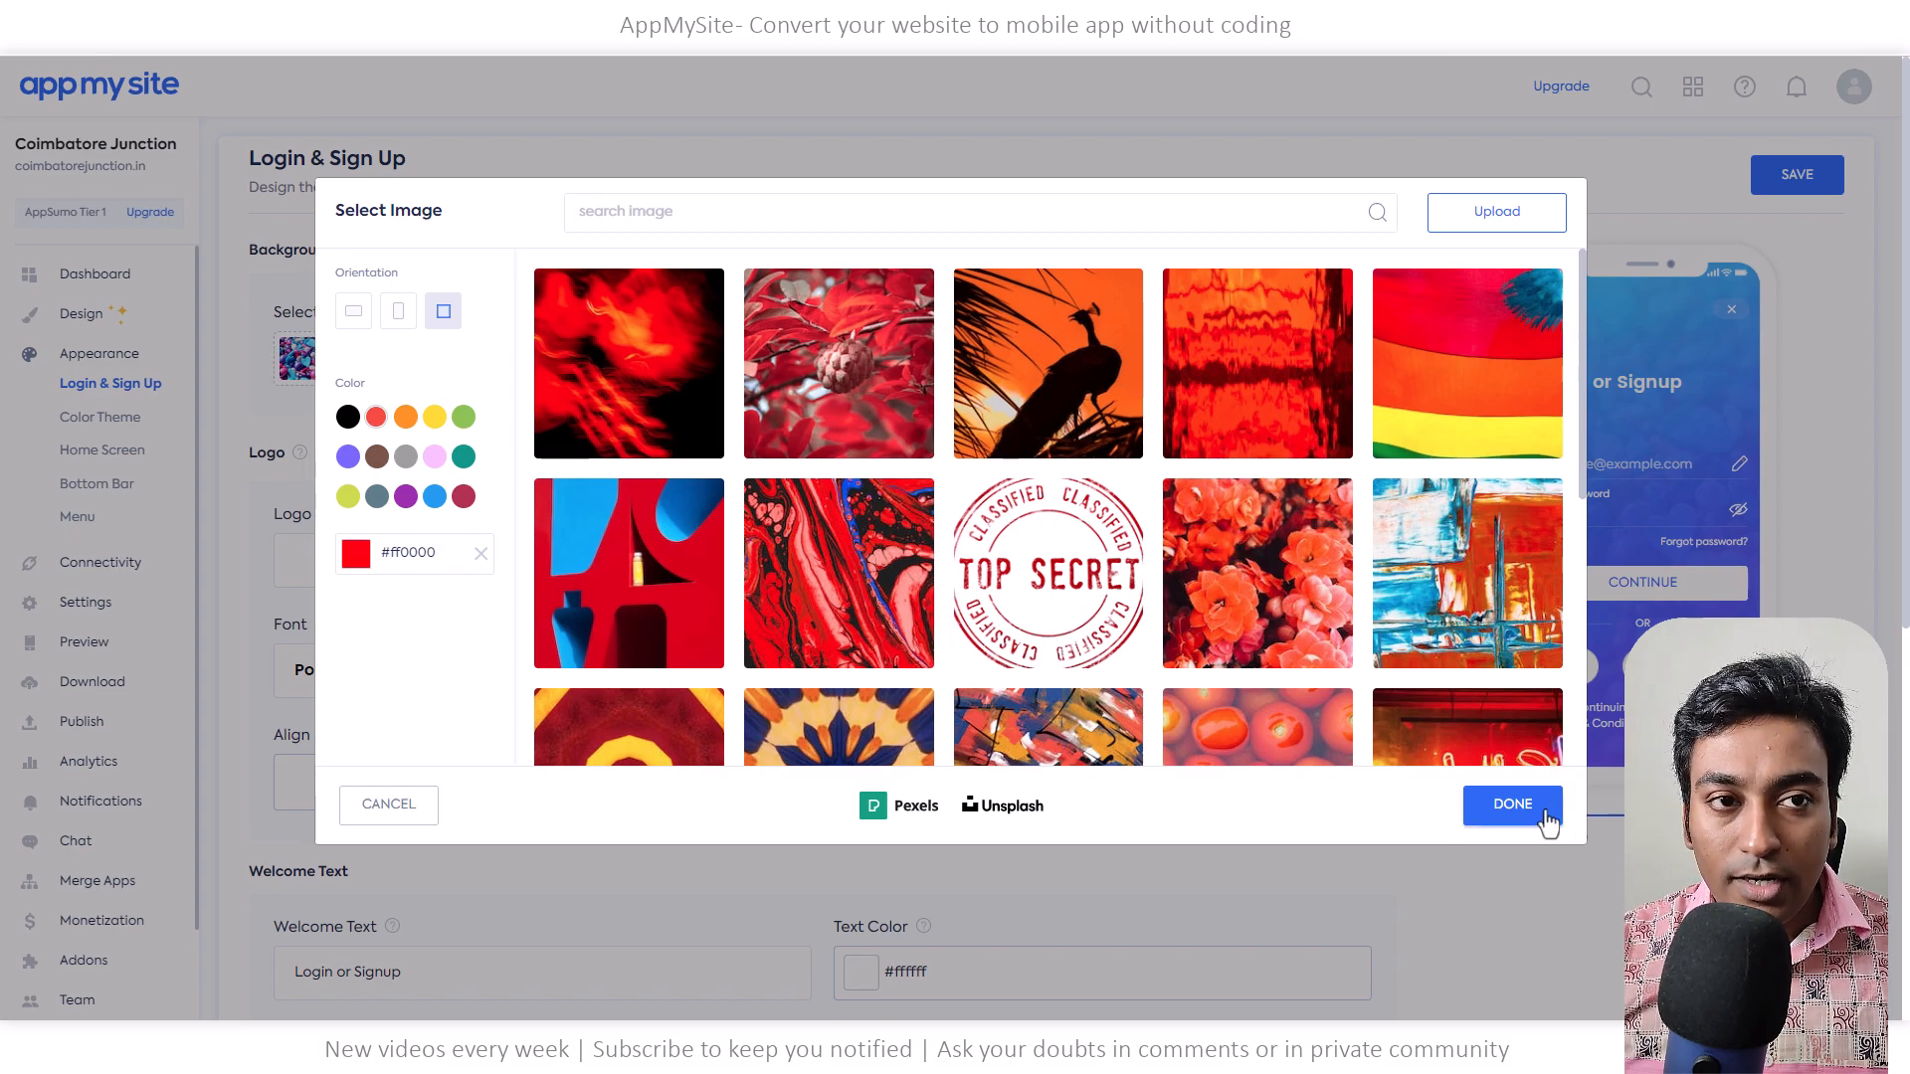
{"action": "left_click", "coordinate": [410, 814]}
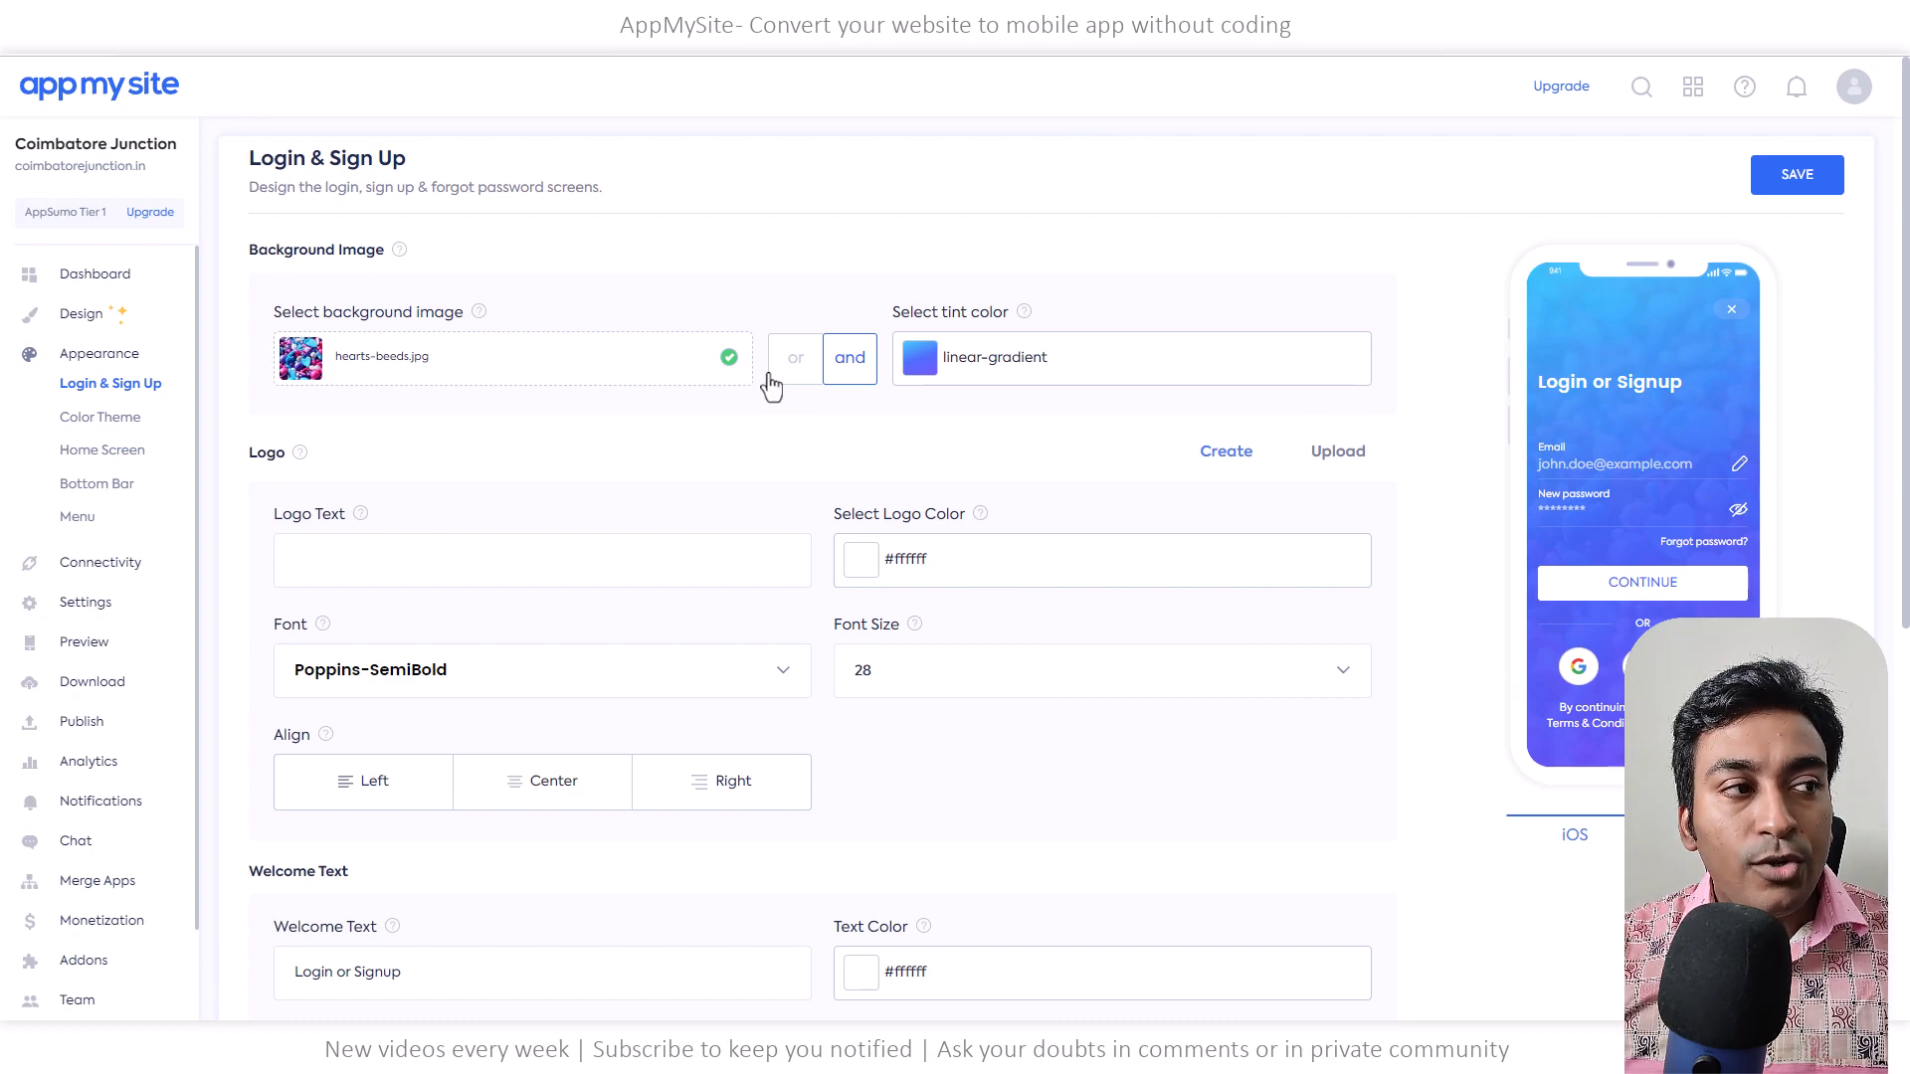
Change the login background's tint from a gradient to solid purple #af33f2 and lower its opacity so the image shows through
{"action": "left_click", "coordinate": [1080, 374]}
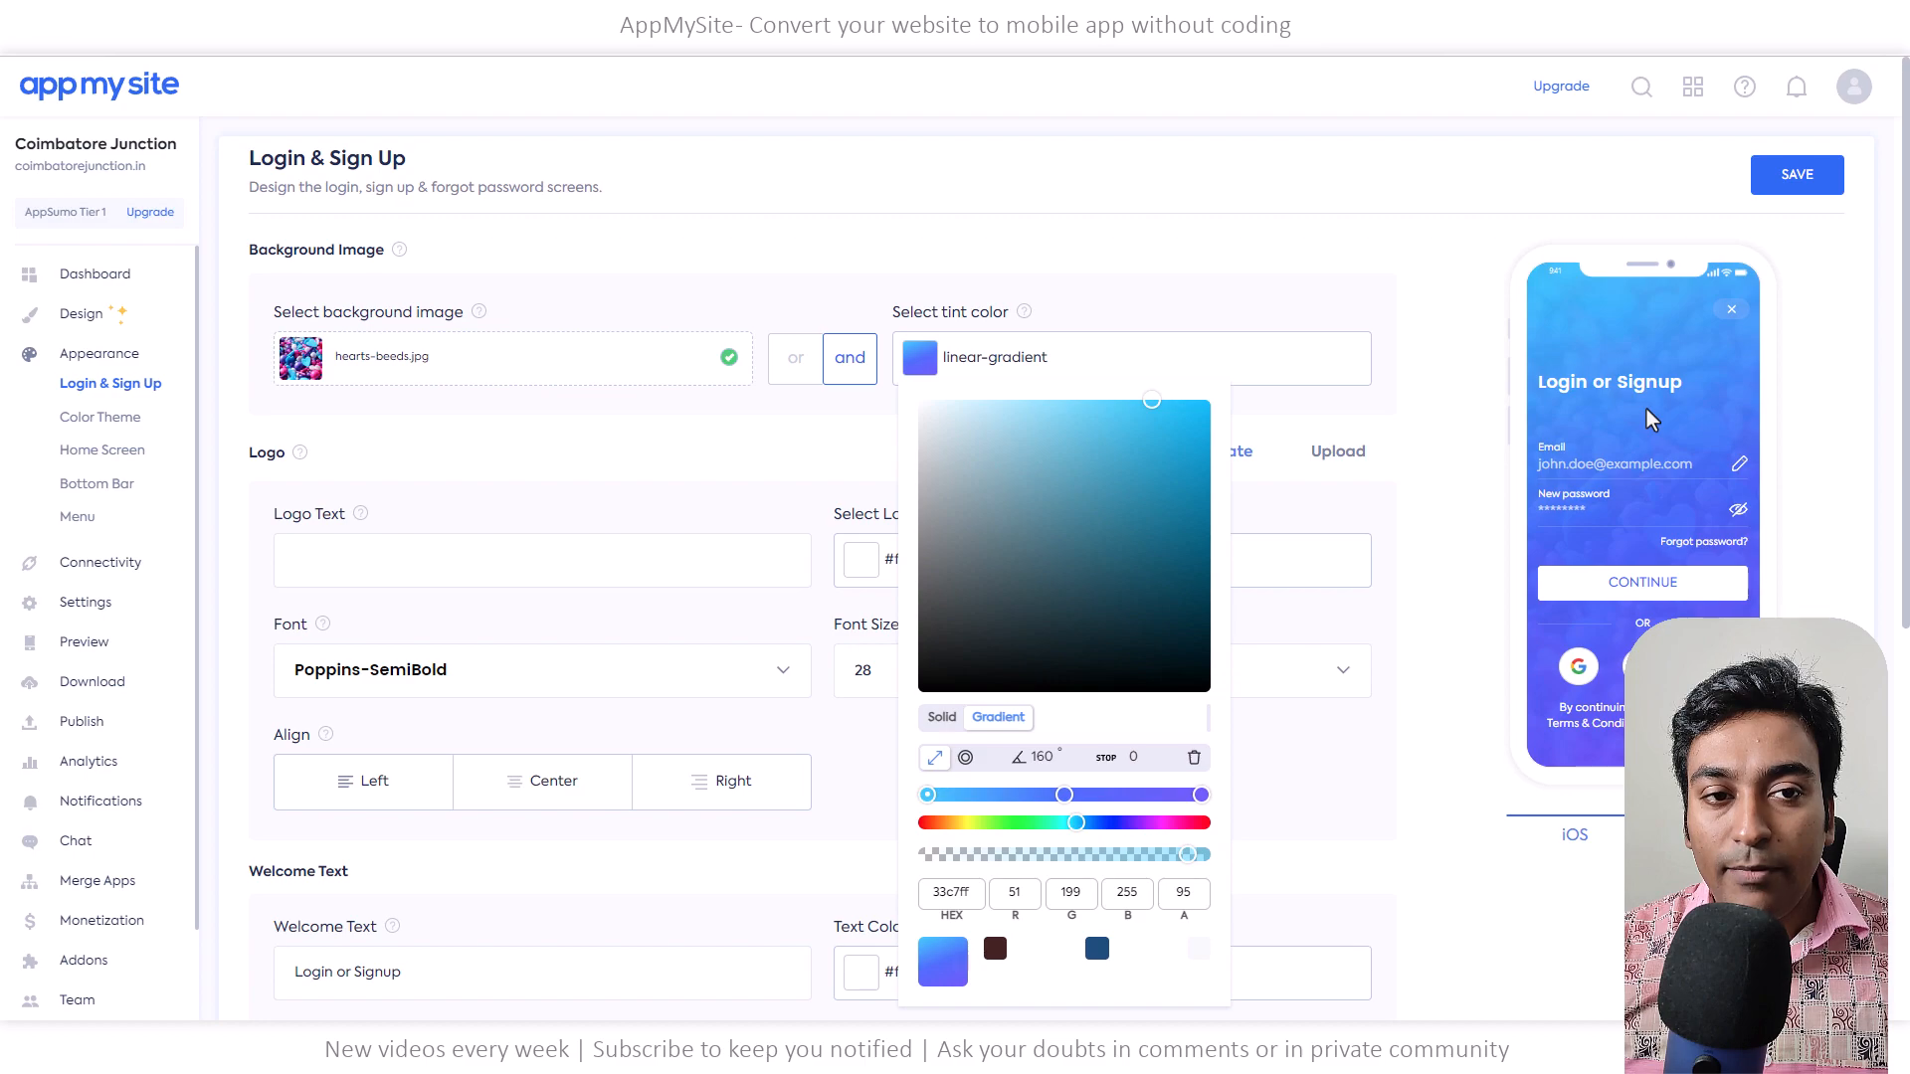
{"action": "left_click", "coordinate": [951, 712]}
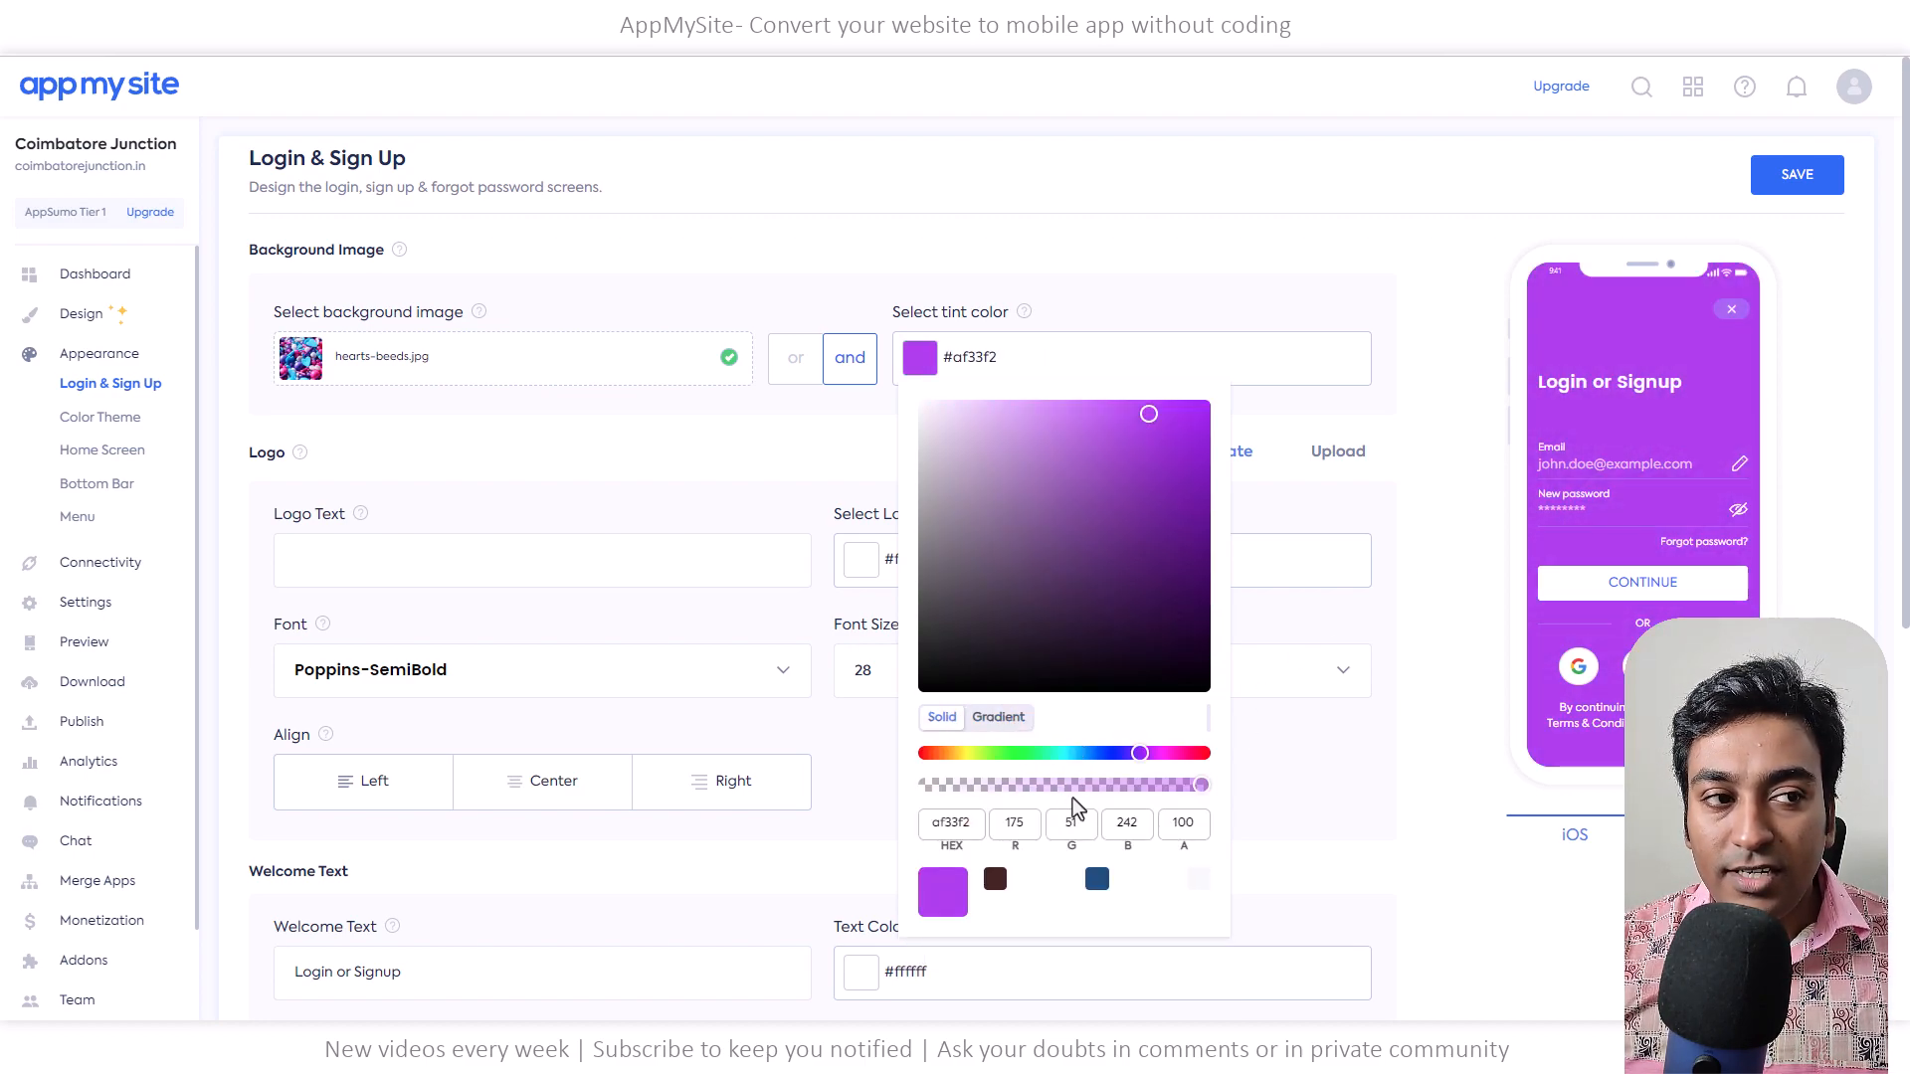
{"action": "left_click_drag", "start_coordinate": [1055, 785], "coordinate": [1016, 787]}
{"action": "left_click", "coordinate": [1351, 595]}
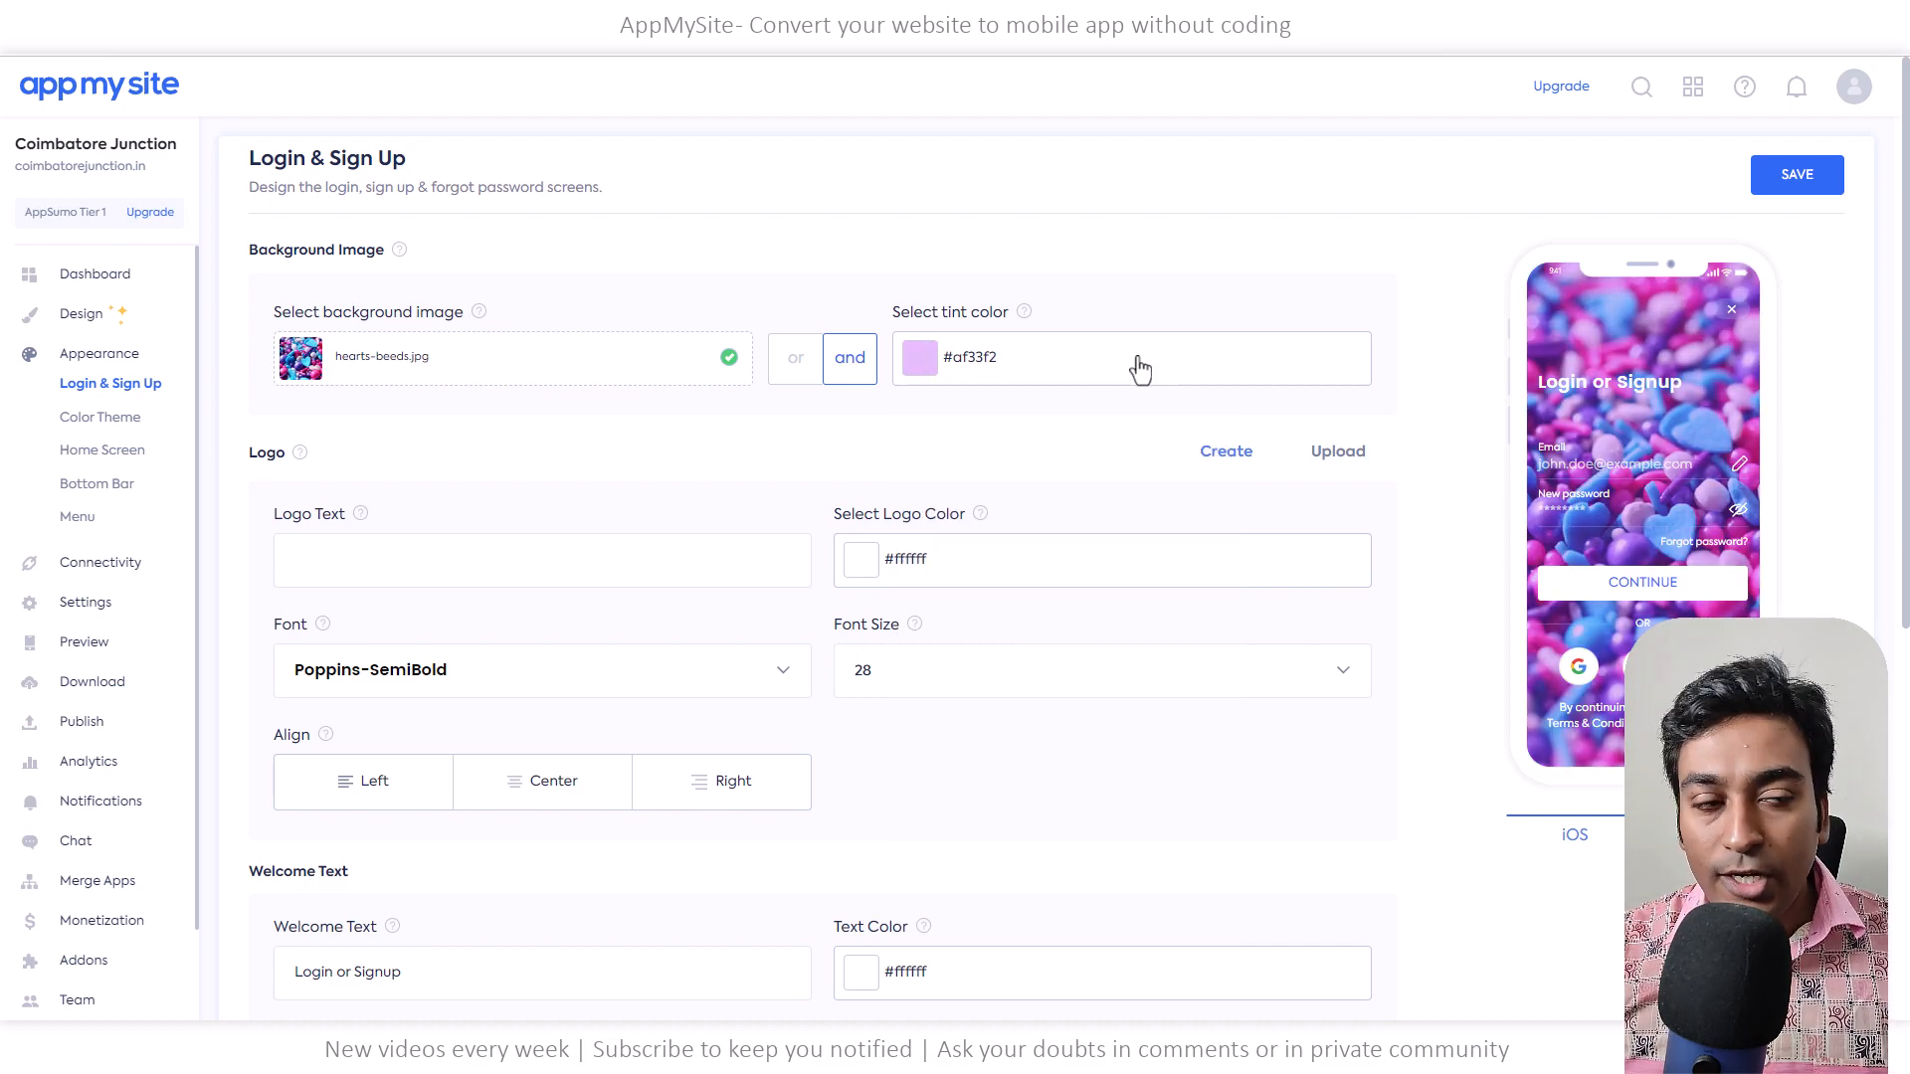
Set the login screen's logo text to "Logo" and align it to the center
{"action": "scroll", "coordinate": [1048, 422], "scroll_direction": "down", "scroll_amount": 2}
{"action": "scroll", "coordinate": [898, 461], "scroll_direction": "up", "scroll_amount": 2}
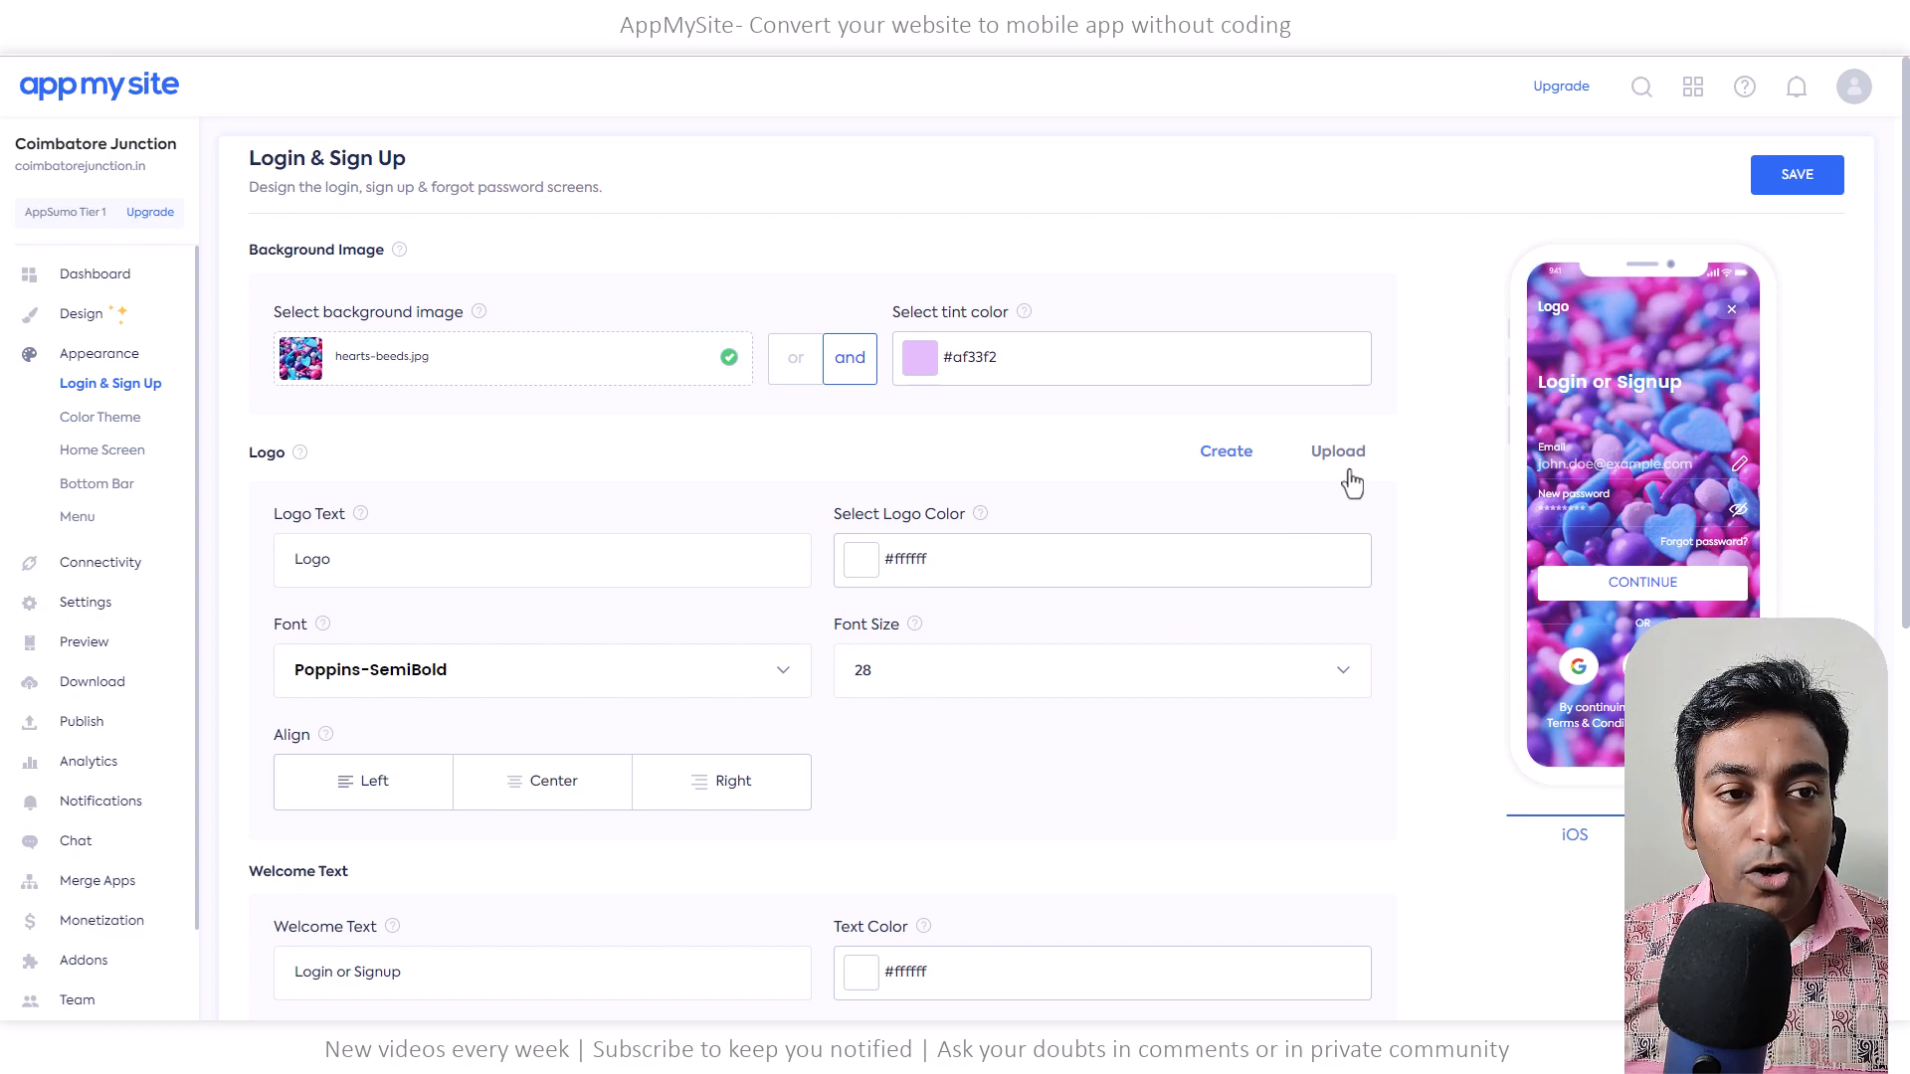
{"action": "scroll", "coordinate": [588, 635], "scroll_direction": "down", "scroll_amount": 2}
{"action": "left_click", "coordinate": [548, 651]}
Review the welcome text, social and color theme options, and set the social button shape to Square
{"action": "scroll", "coordinate": [597, 666], "scroll_direction": "down", "scroll_amount": 4}
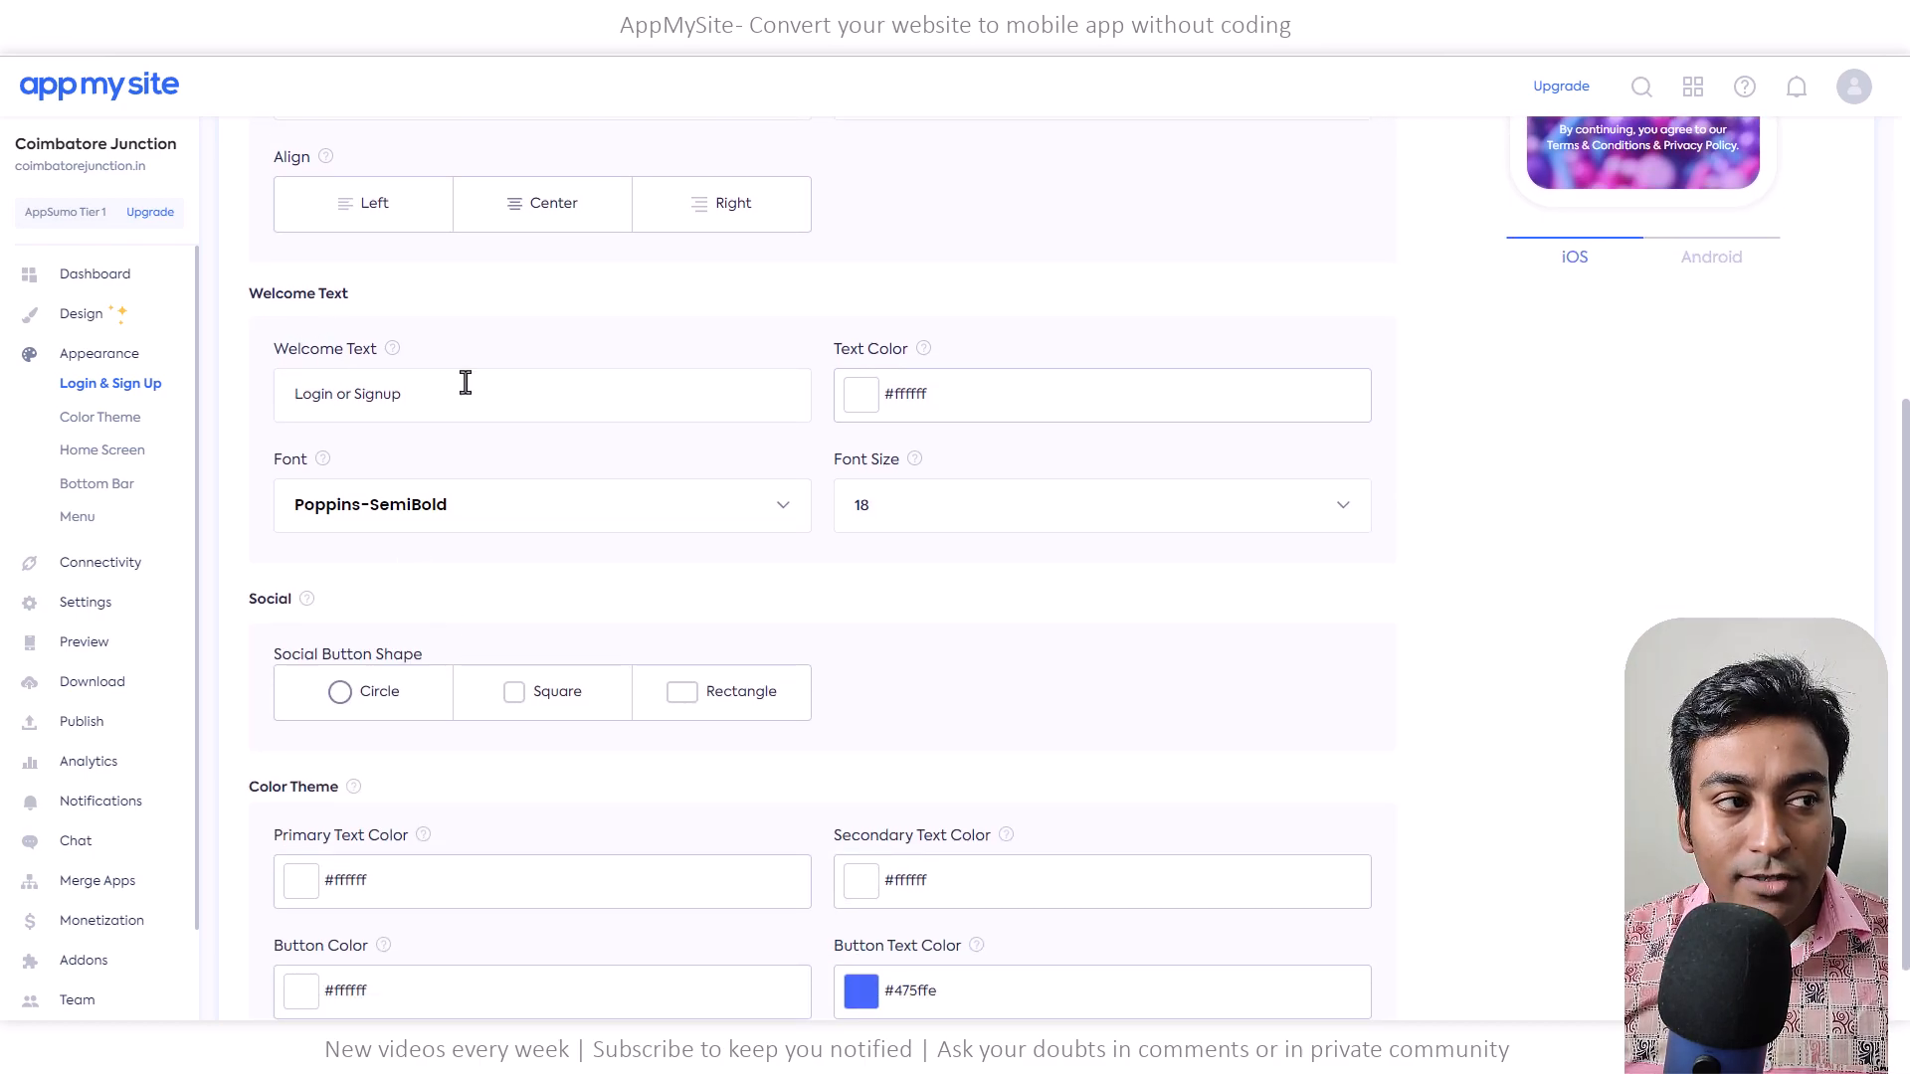
{"action": "scroll", "coordinate": [549, 503], "scroll_direction": "down", "scroll_amount": 1}
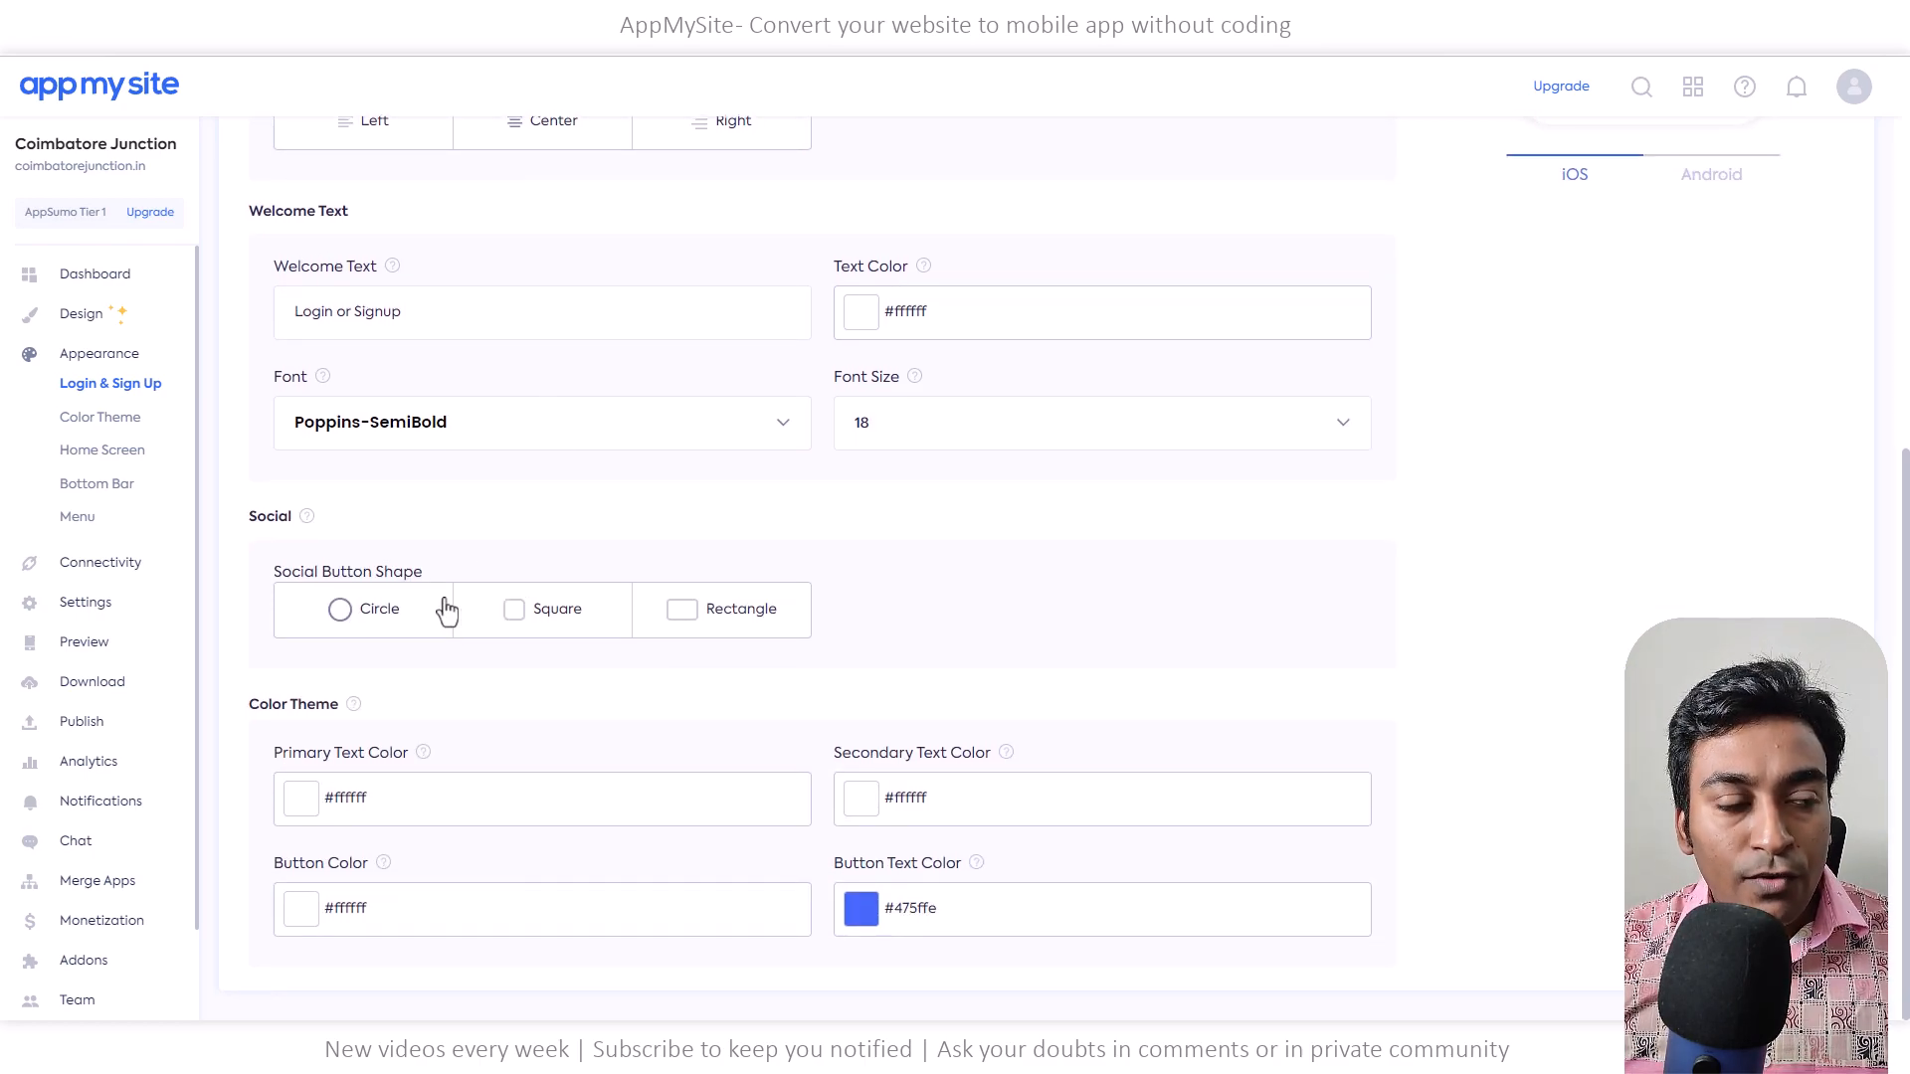
{"action": "scroll", "coordinate": [1272, 456], "scroll_direction": "up", "scroll_amount": 3}
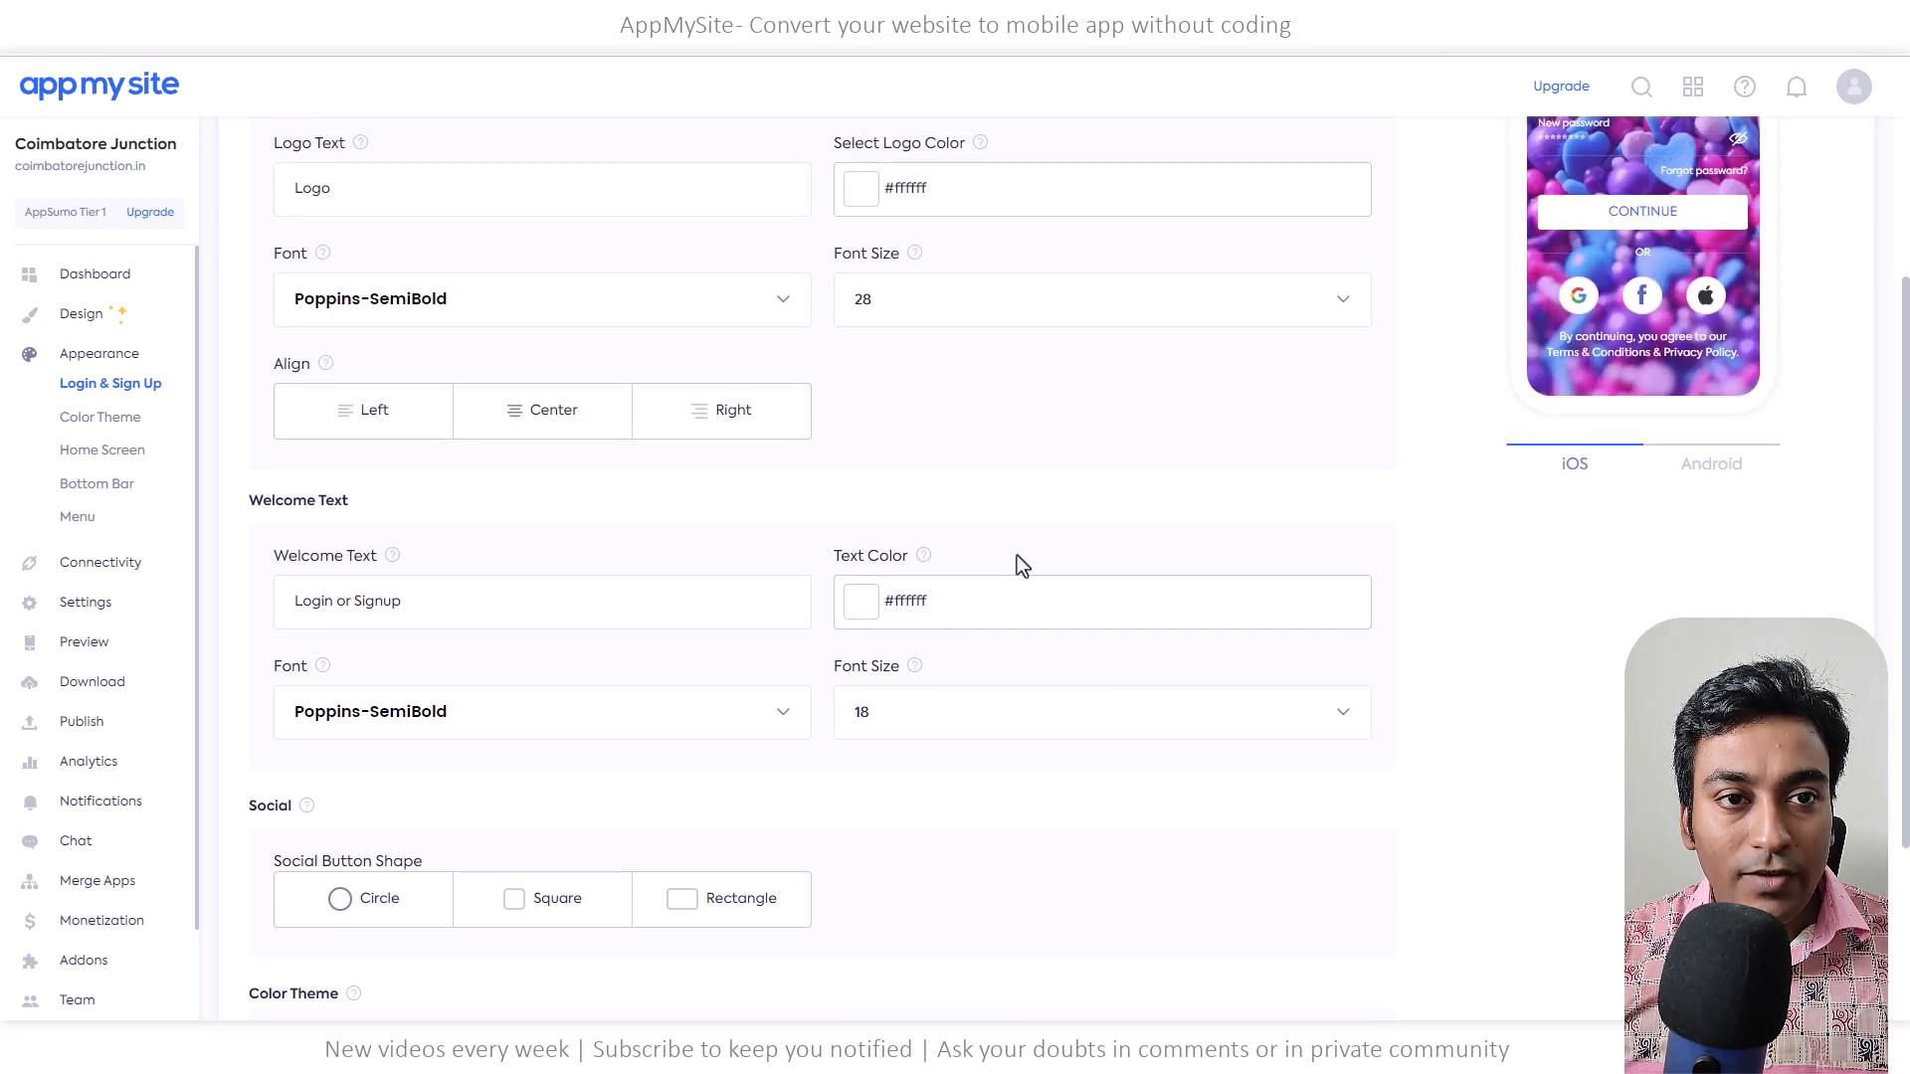
{"action": "left_click", "coordinate": [512, 903]}
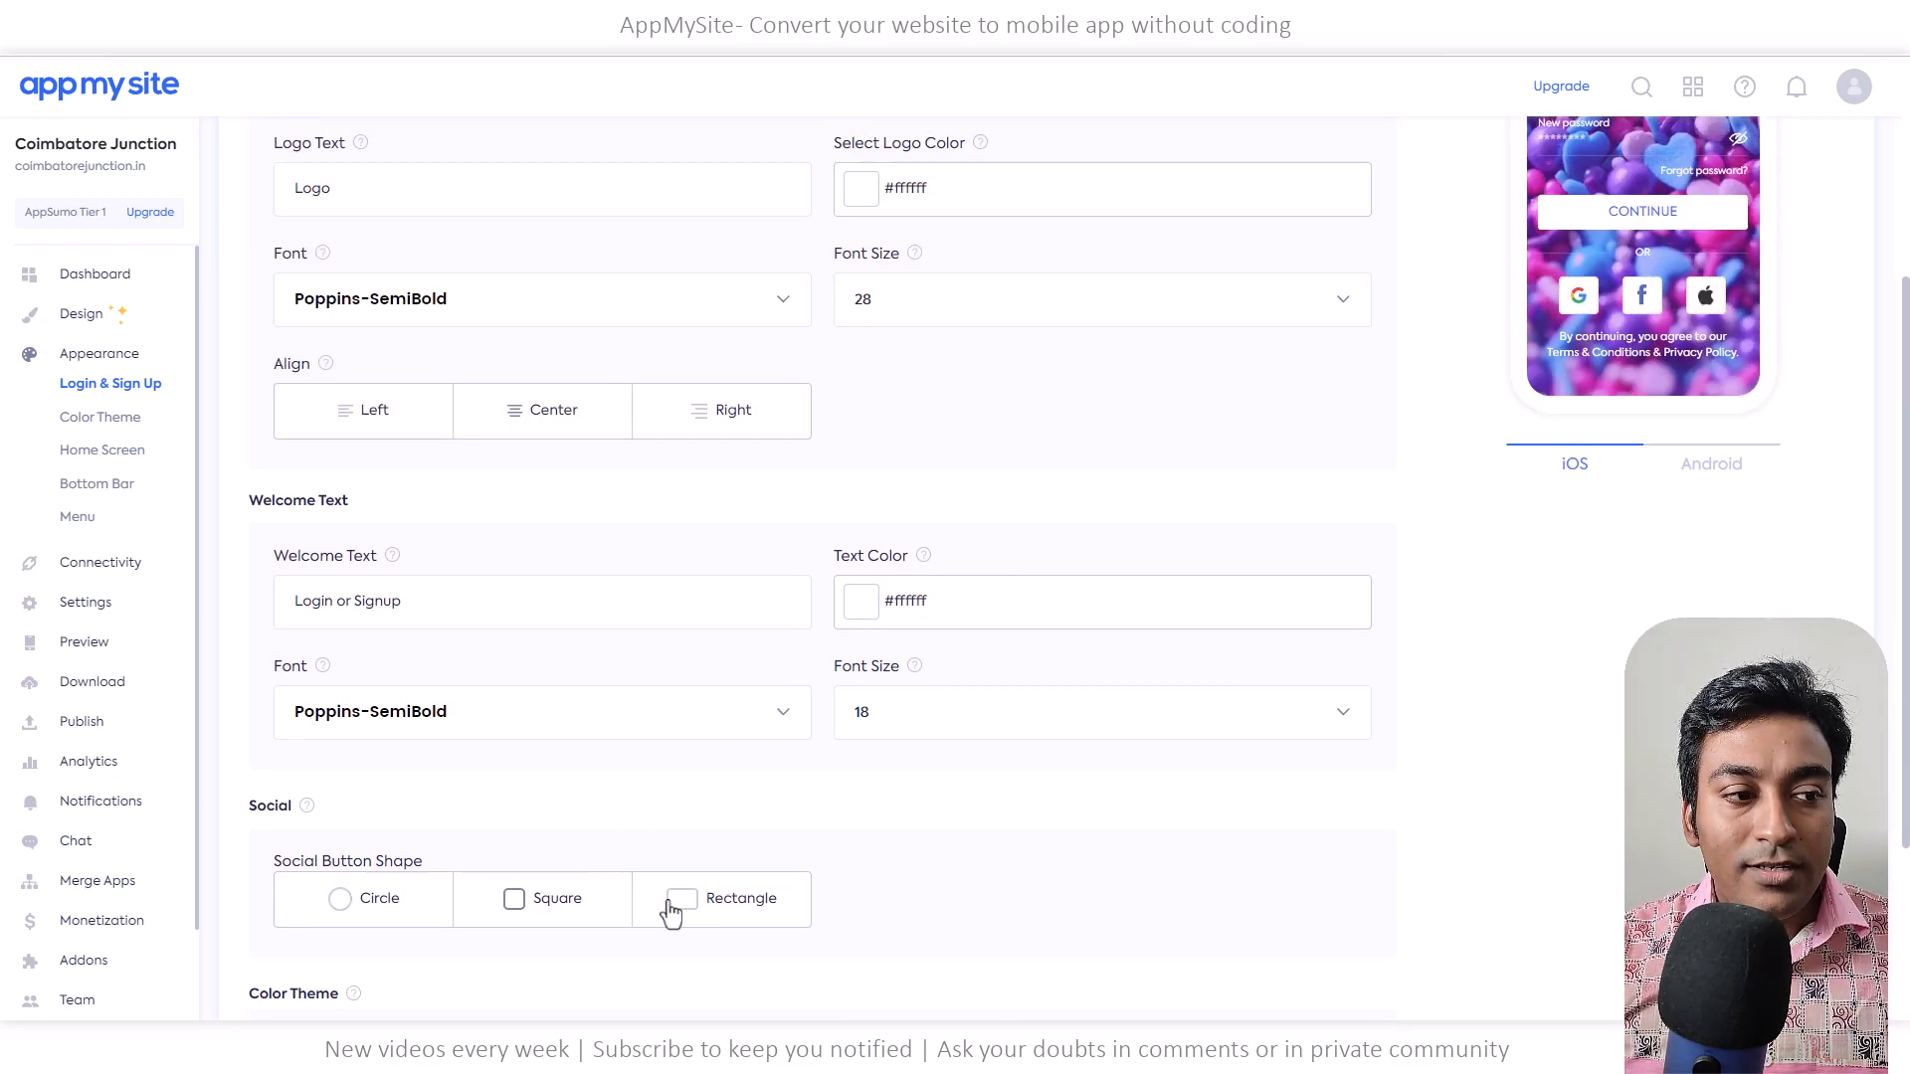
Preview the login screen on Android and iOS, and save the Login & Sign Up design
{"action": "scroll", "coordinate": [537, 908], "scroll_direction": "down", "scroll_amount": 3}
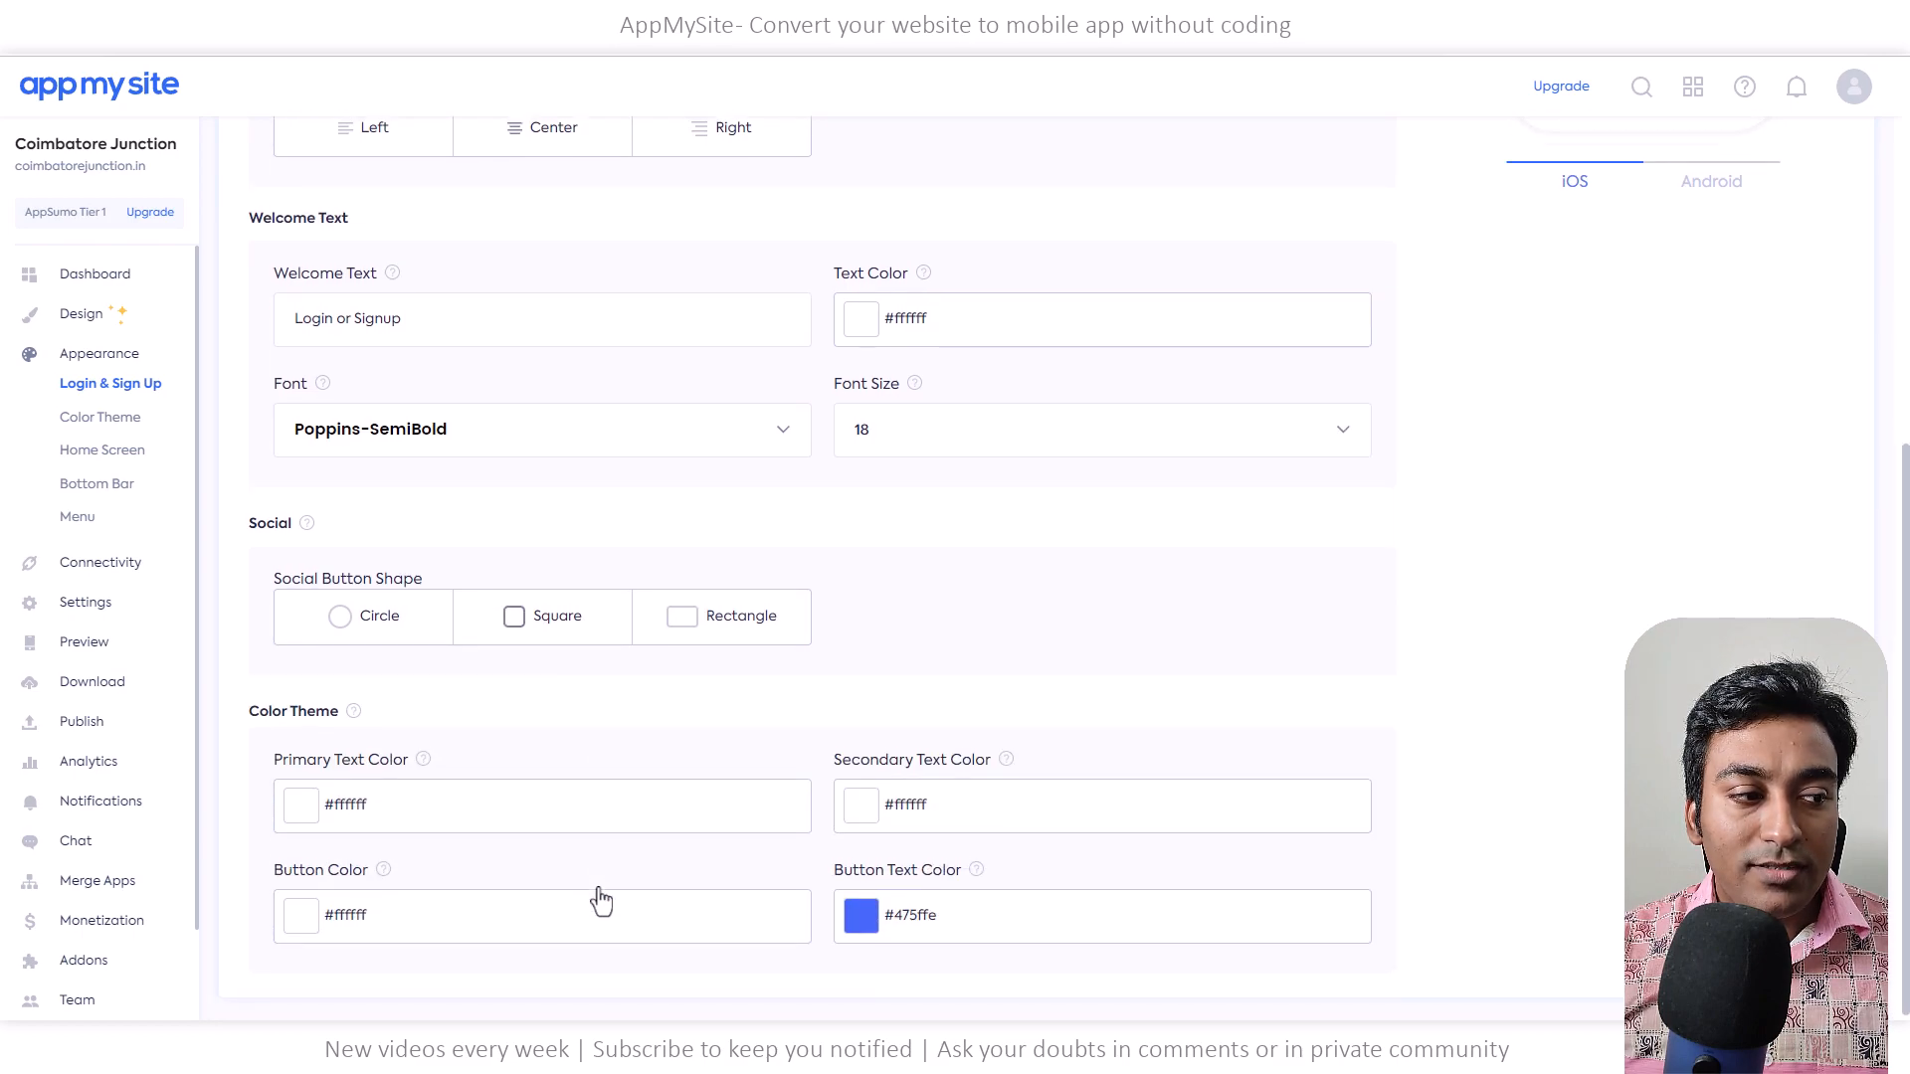
{"action": "scroll", "coordinate": [713, 700], "scroll_direction": "up", "scroll_amount": 7}
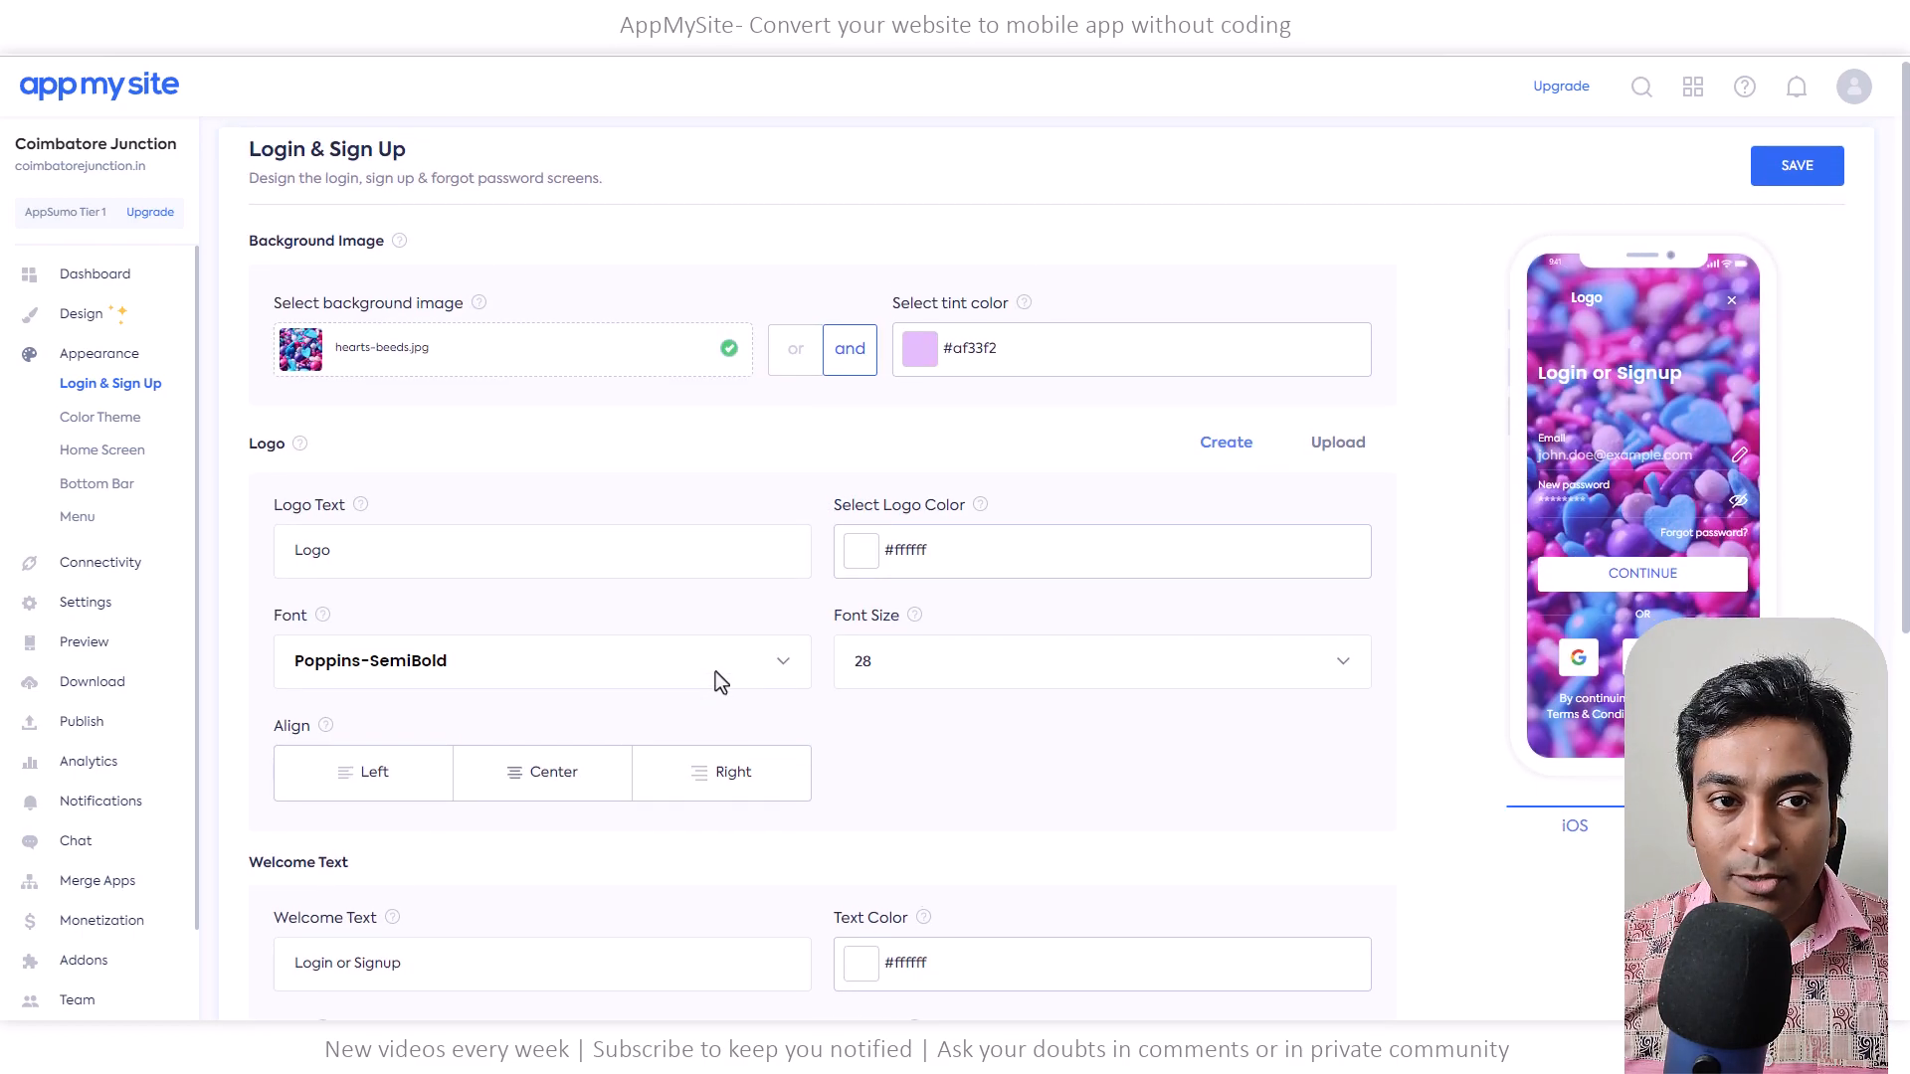
{"action": "left_click", "coordinate": [1710, 835]}
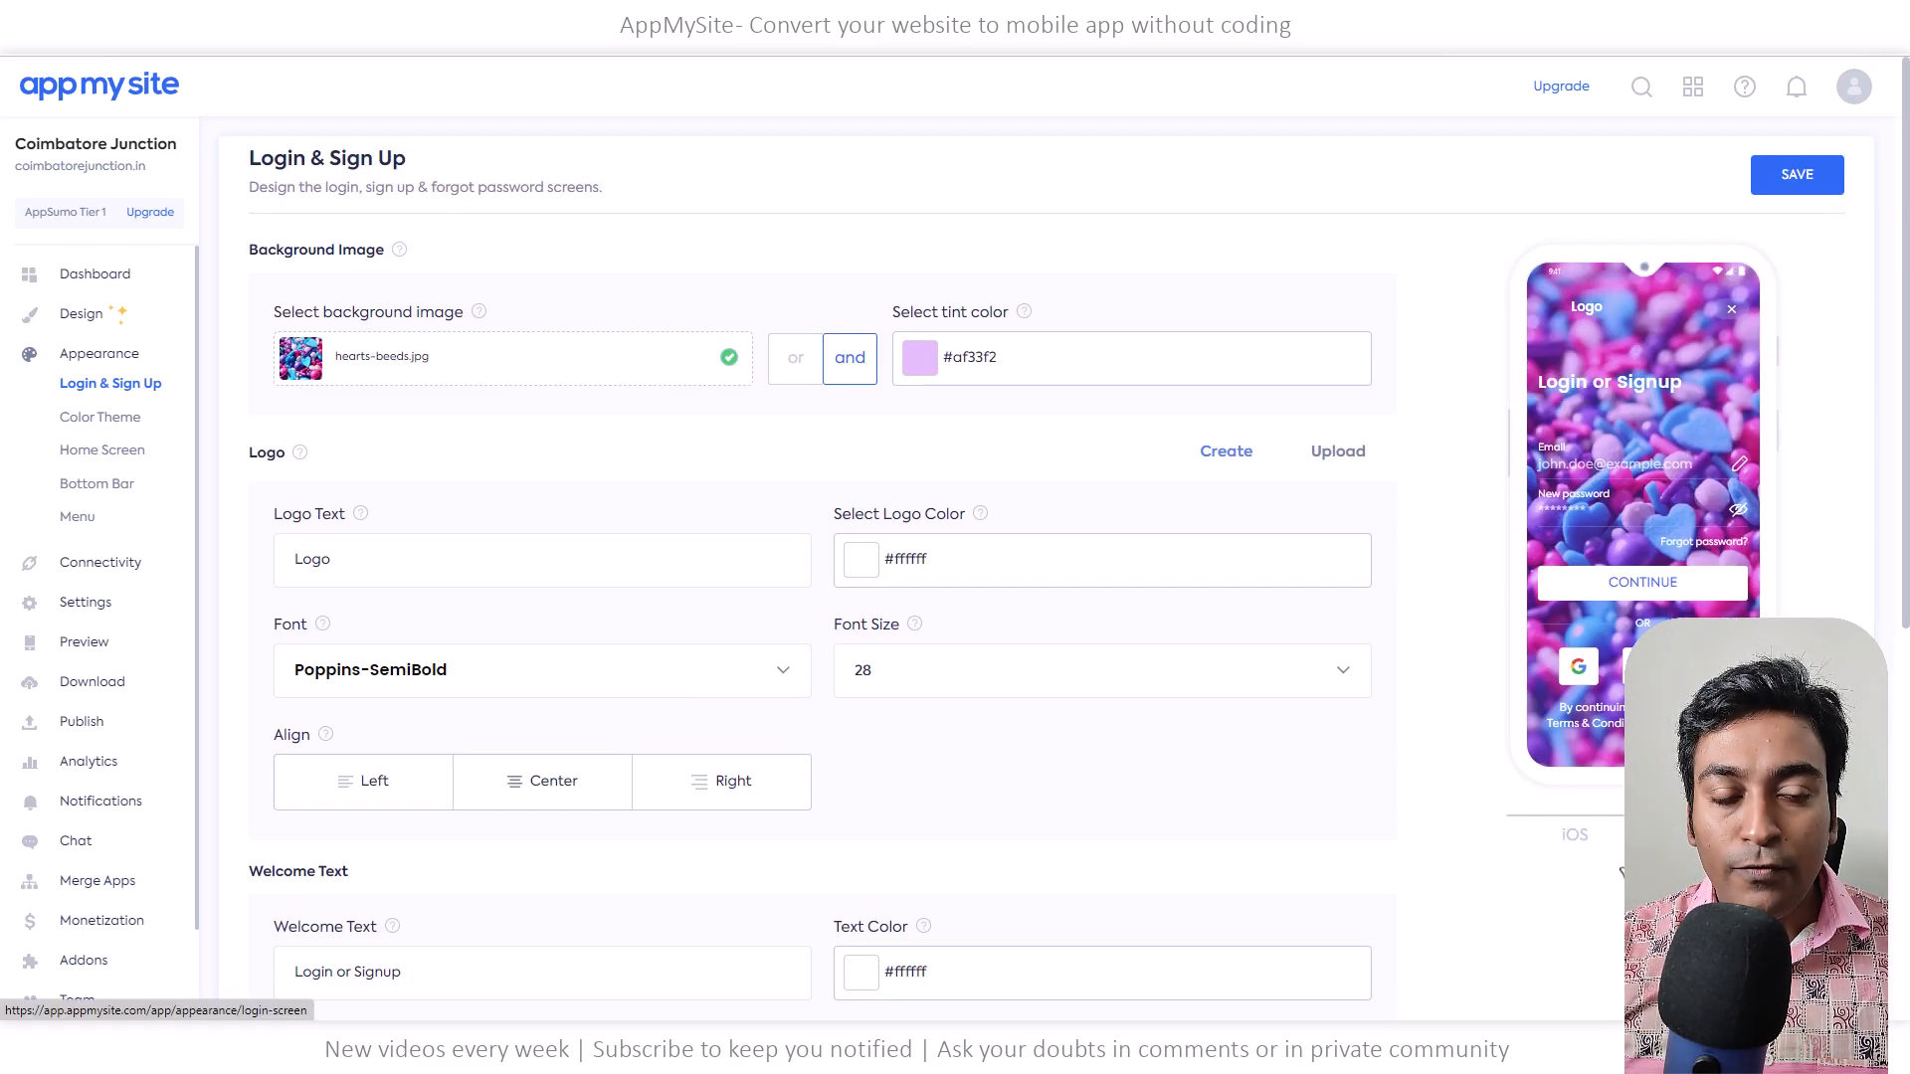
{"action": "left_click", "coordinate": [1593, 852]}
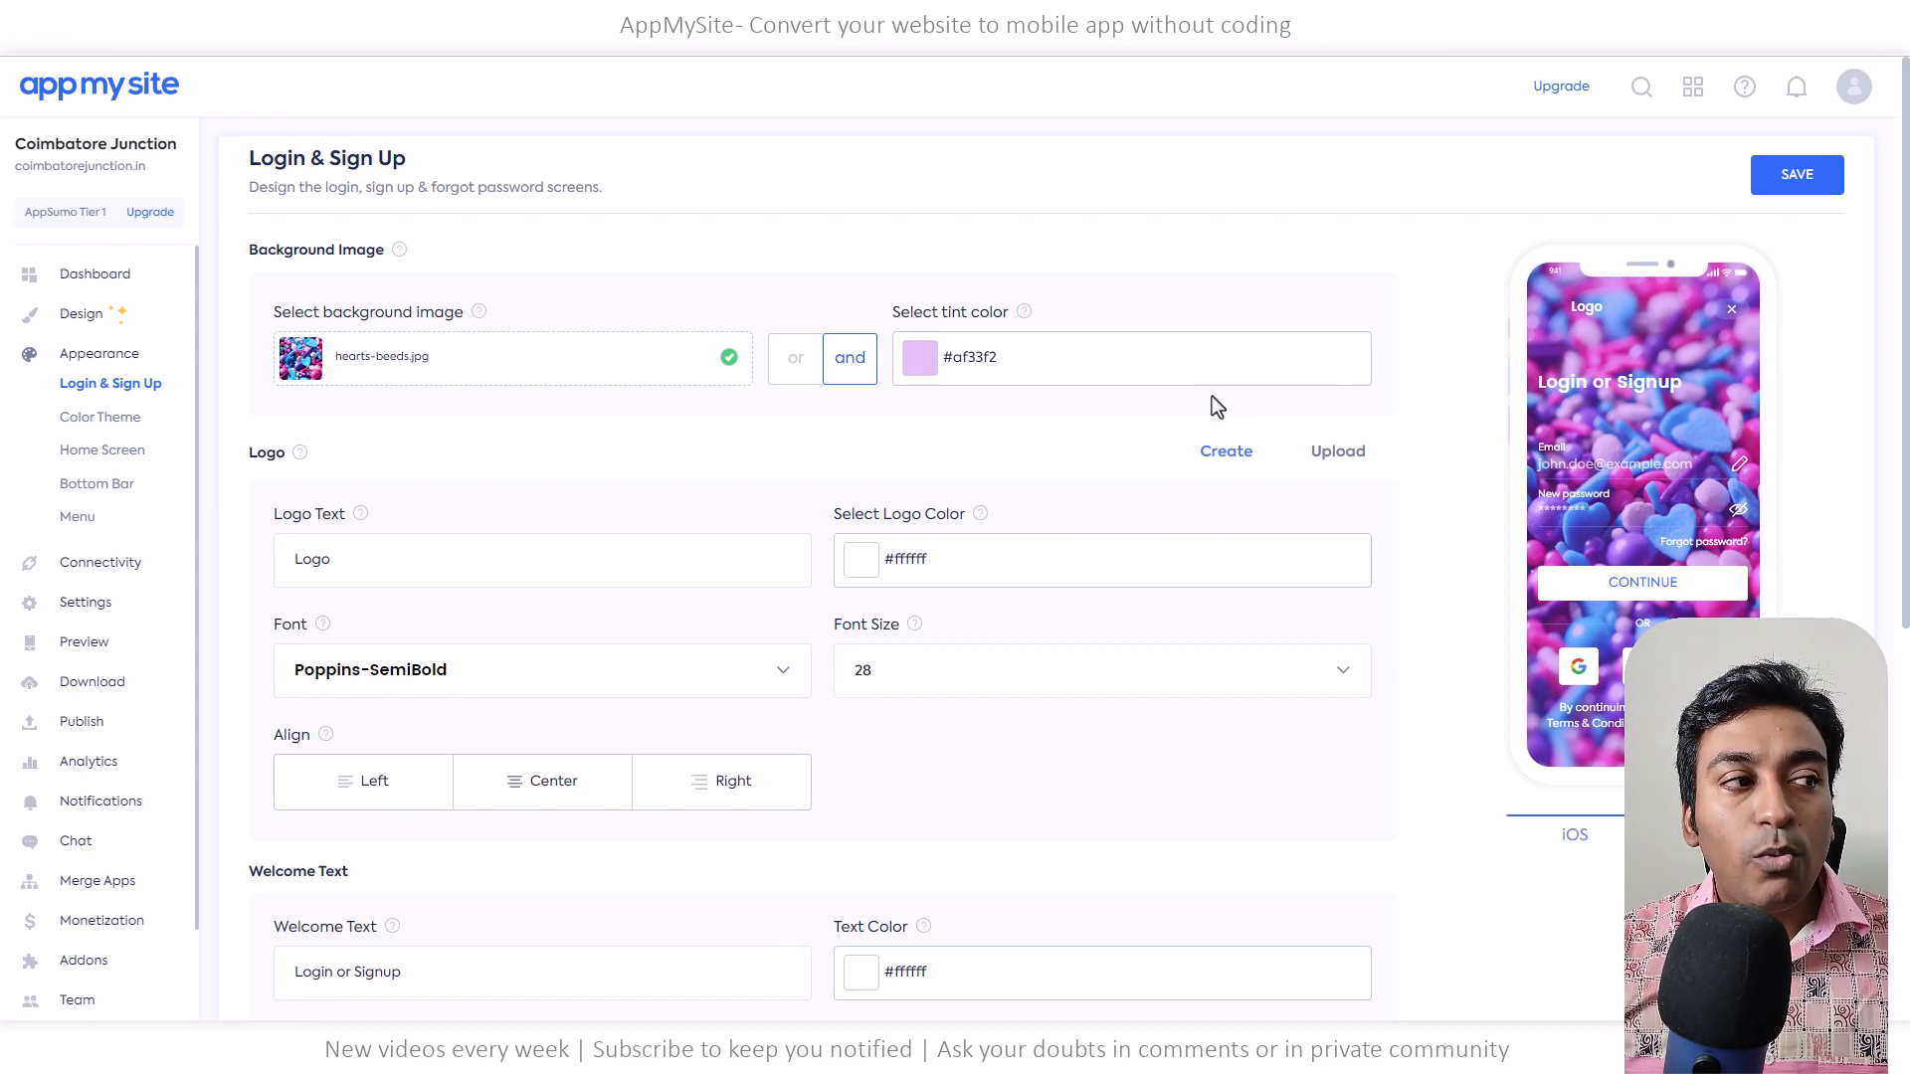
{"action": "left_click", "coordinate": [1810, 189]}
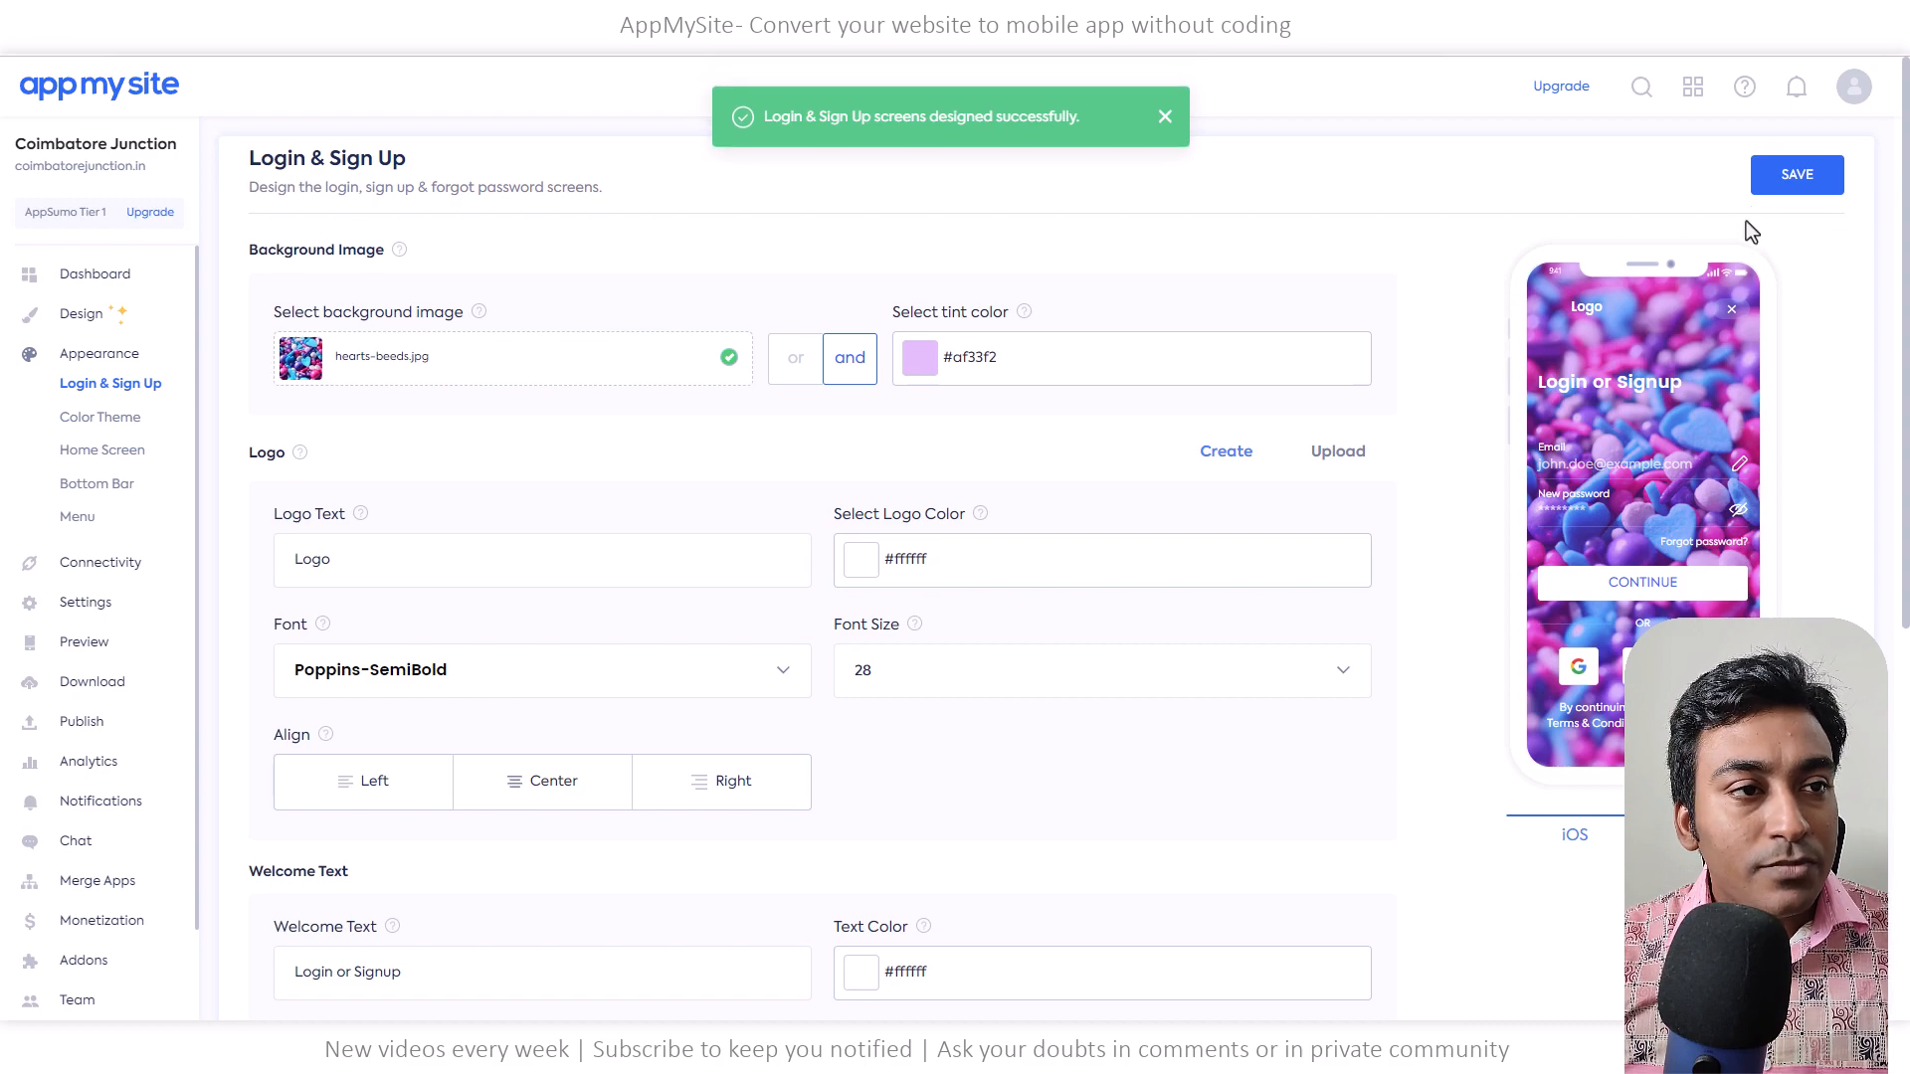
Set the button color in the Color Theme settings to solid red #e52727 and save the theme
{"action": "left_click", "coordinate": [96, 419]}
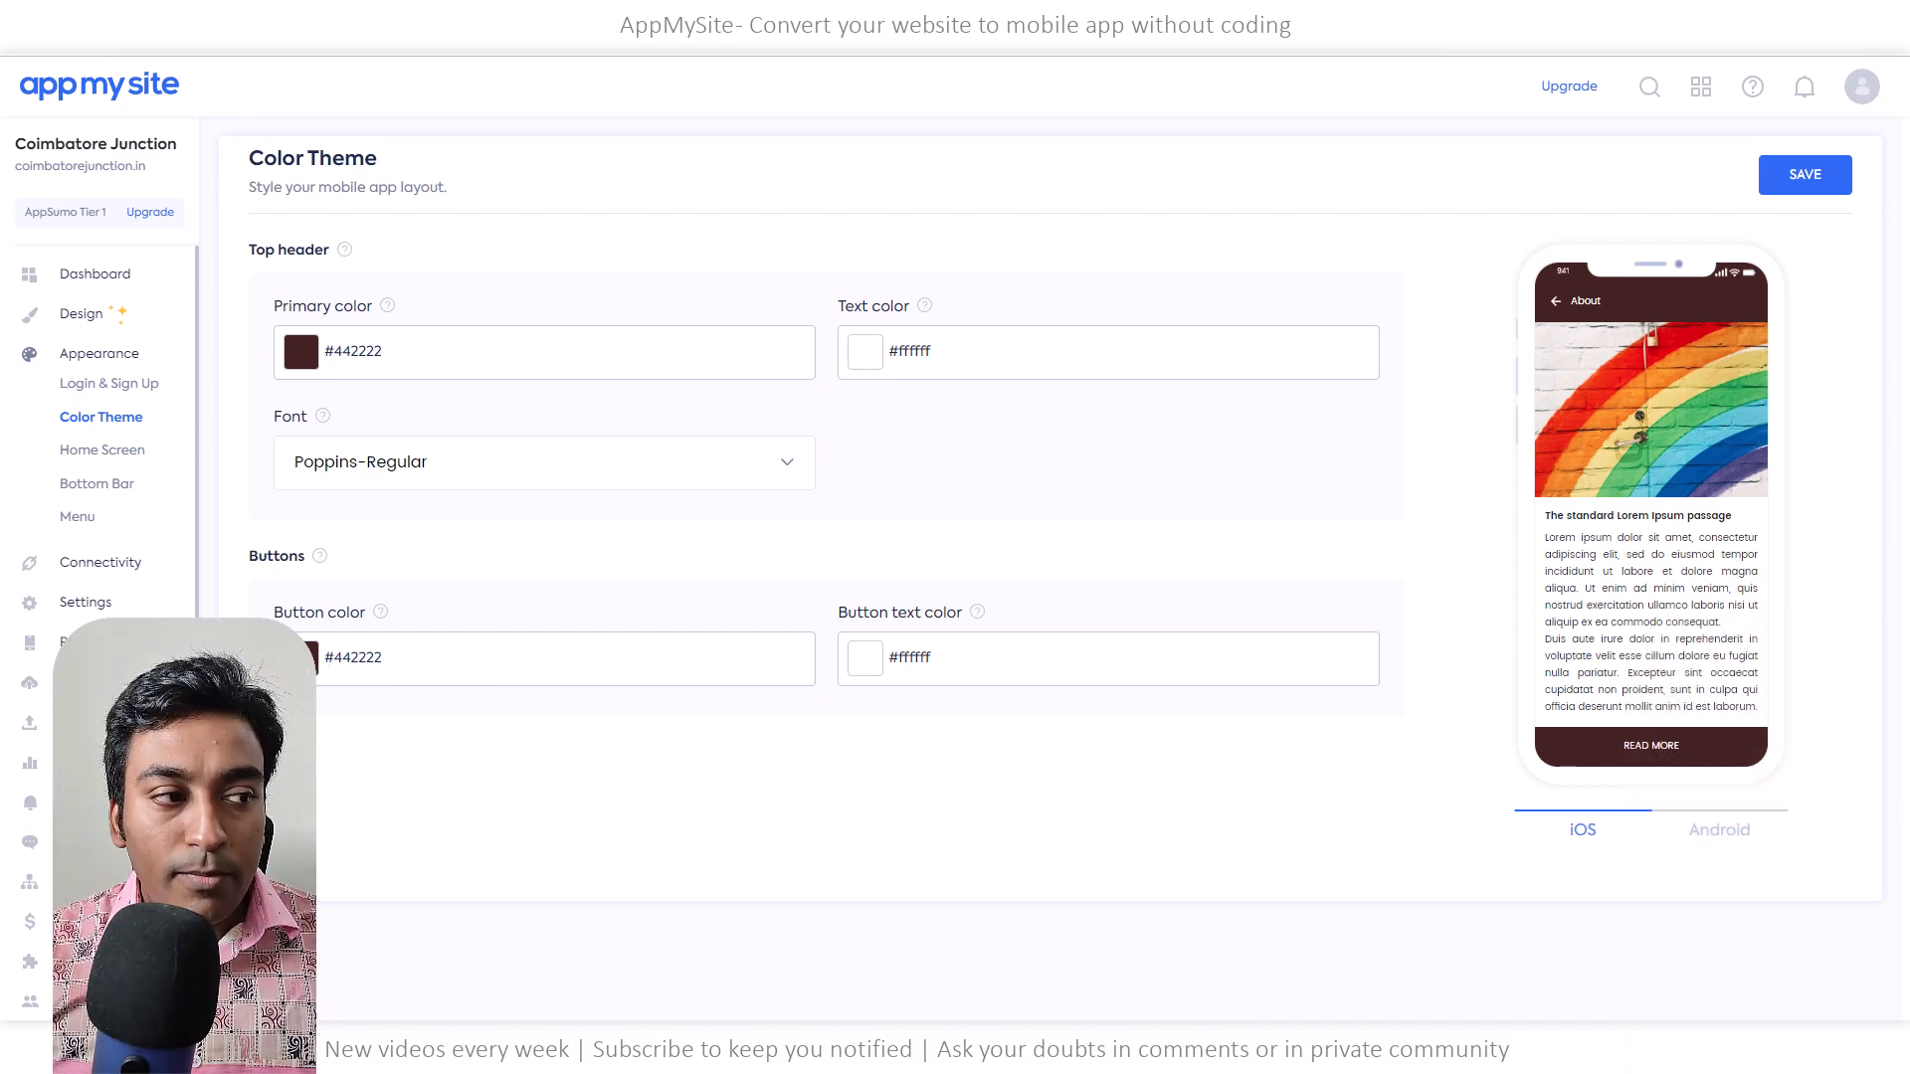
{"action": "left_click", "coordinate": [316, 677]}
{"action": "left_click_drag", "start_coordinate": [475, 171], "coordinate": [542, 124]}
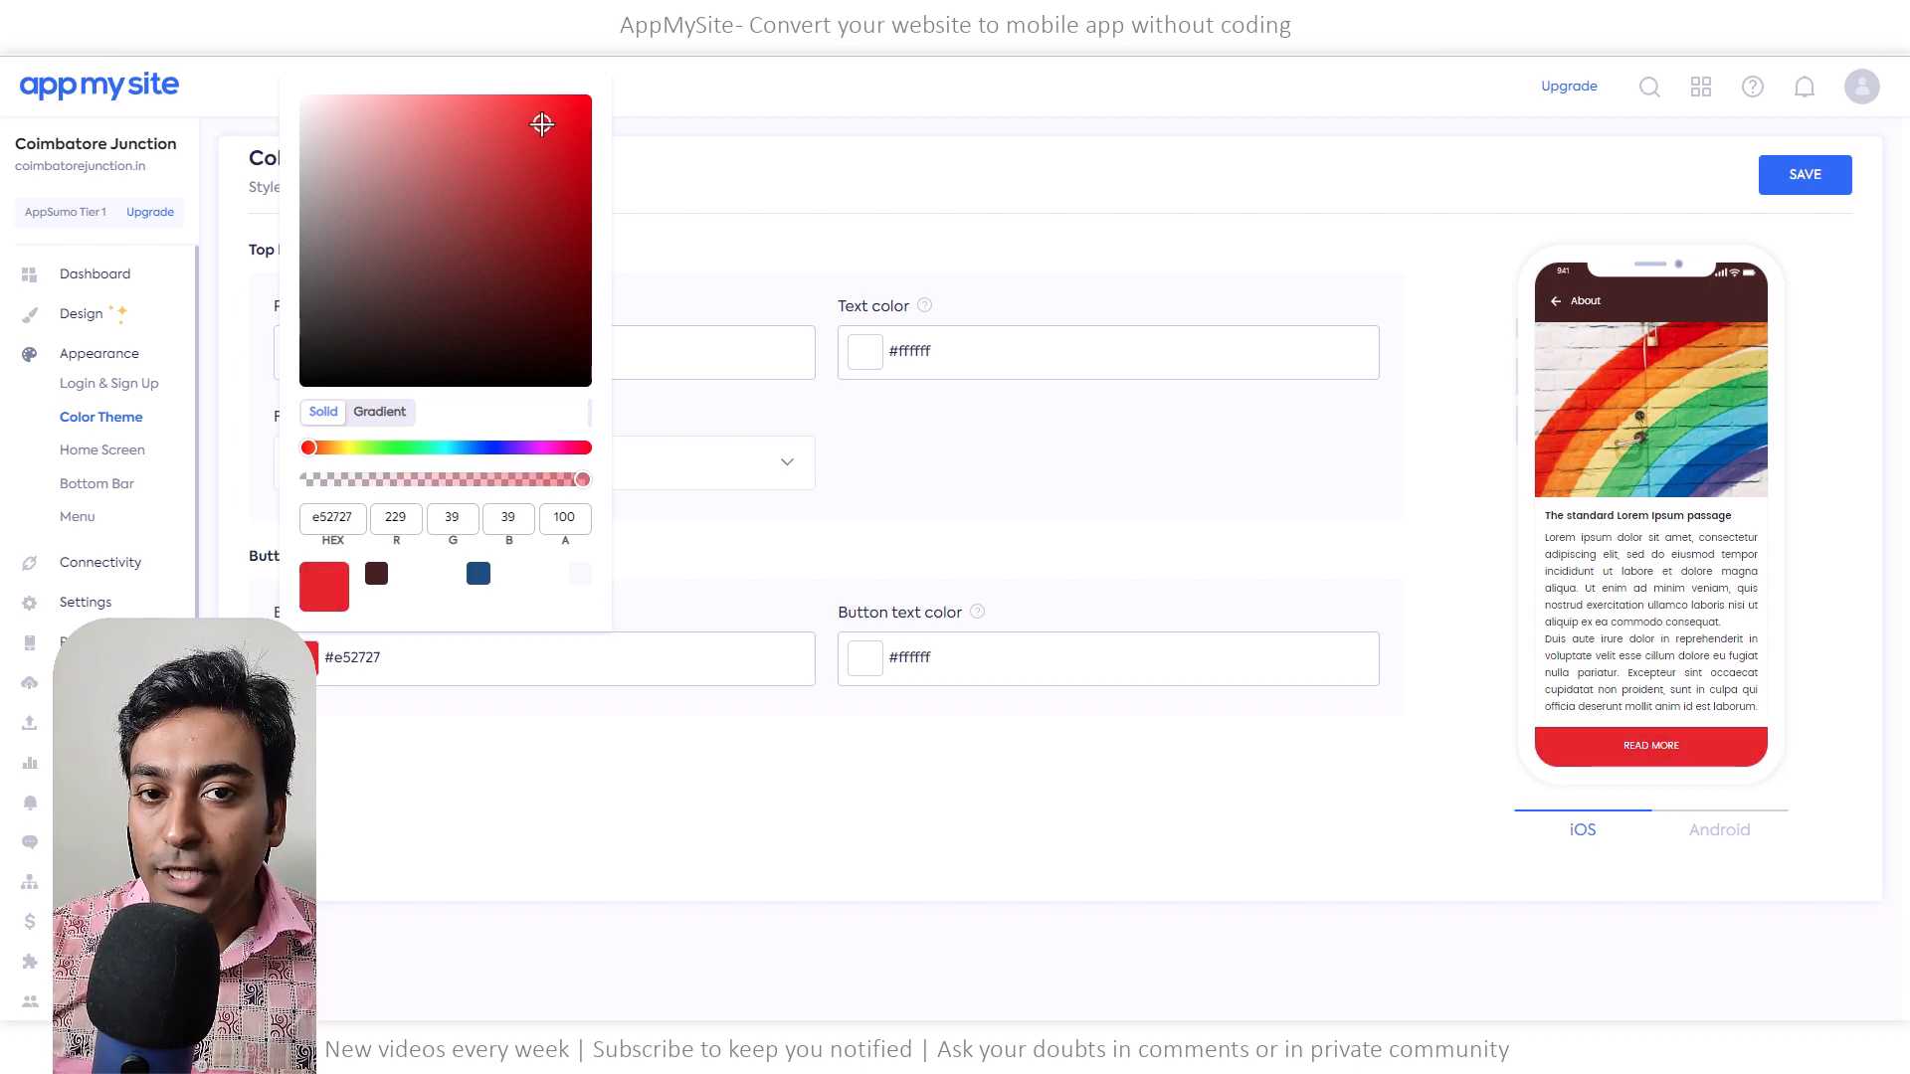
{"action": "left_click", "coordinate": [873, 514]}
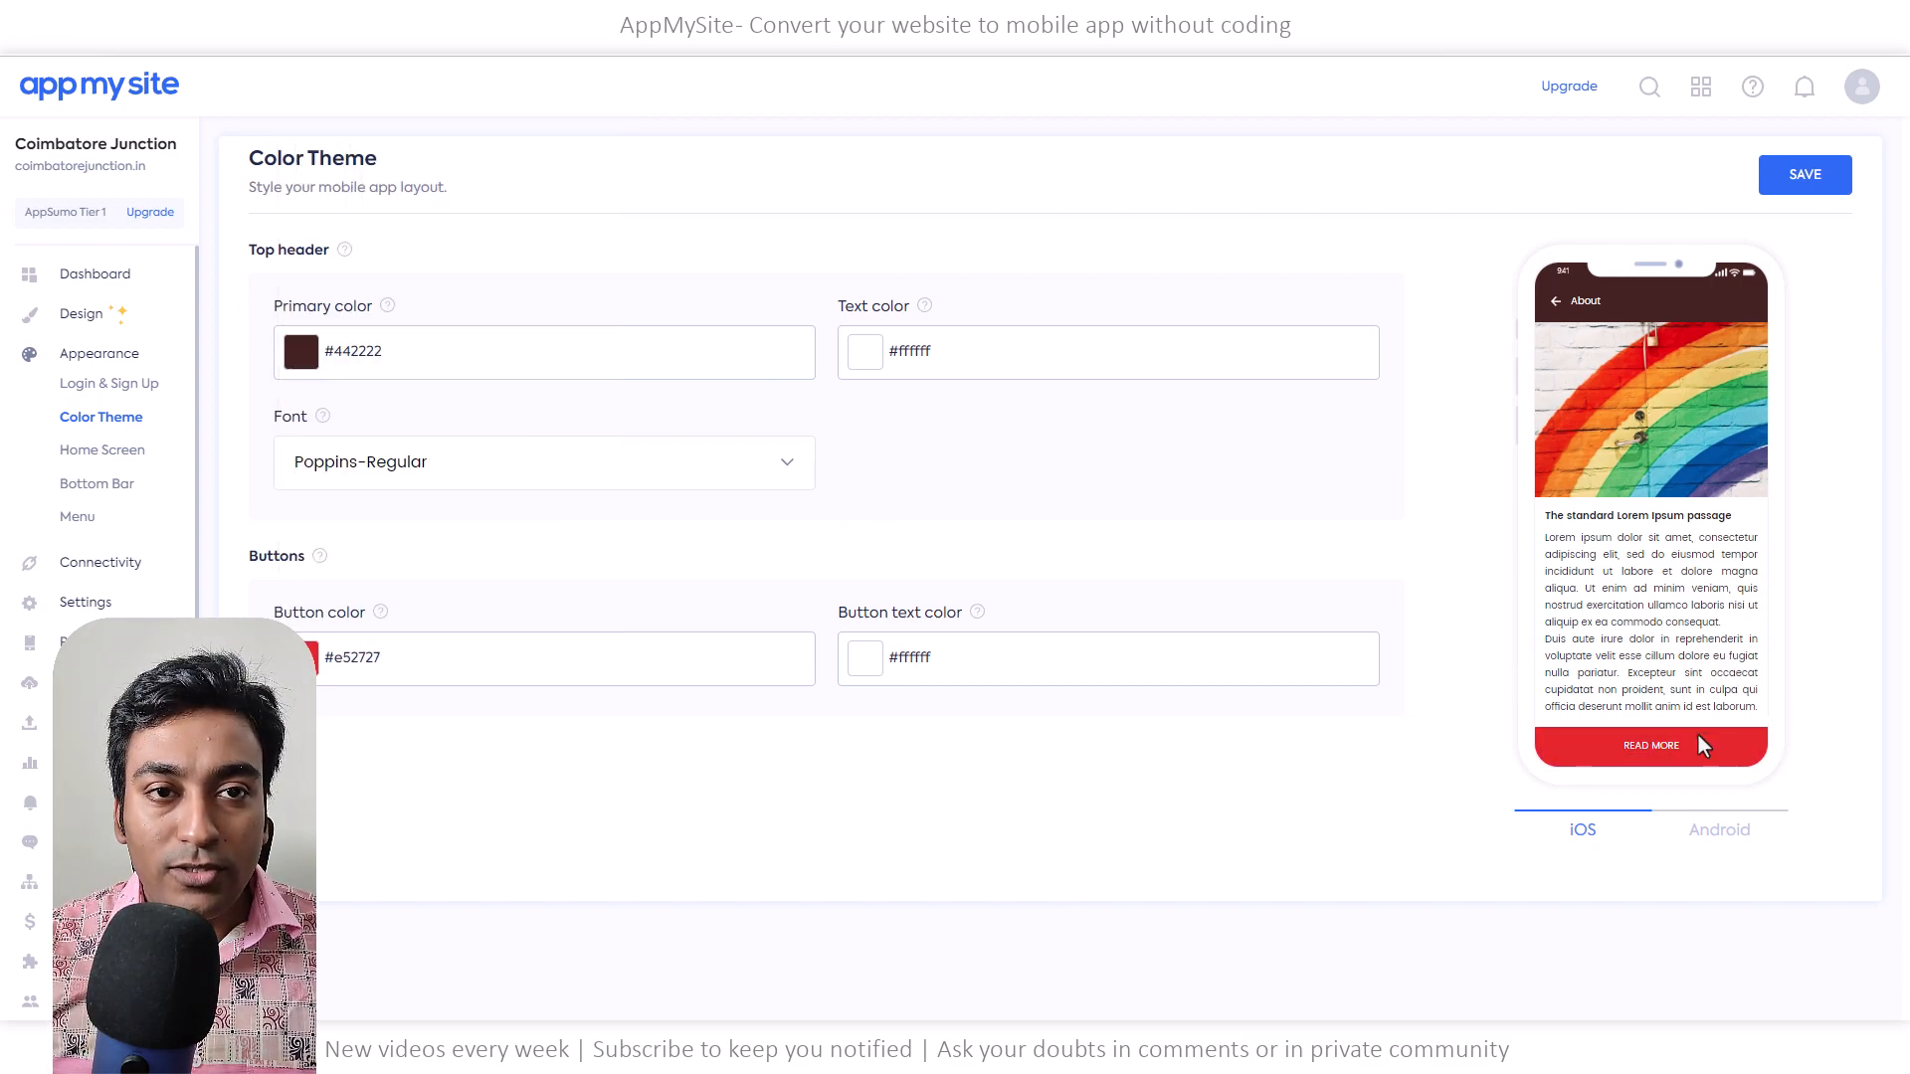
{"action": "left_click", "coordinate": [1812, 194]}
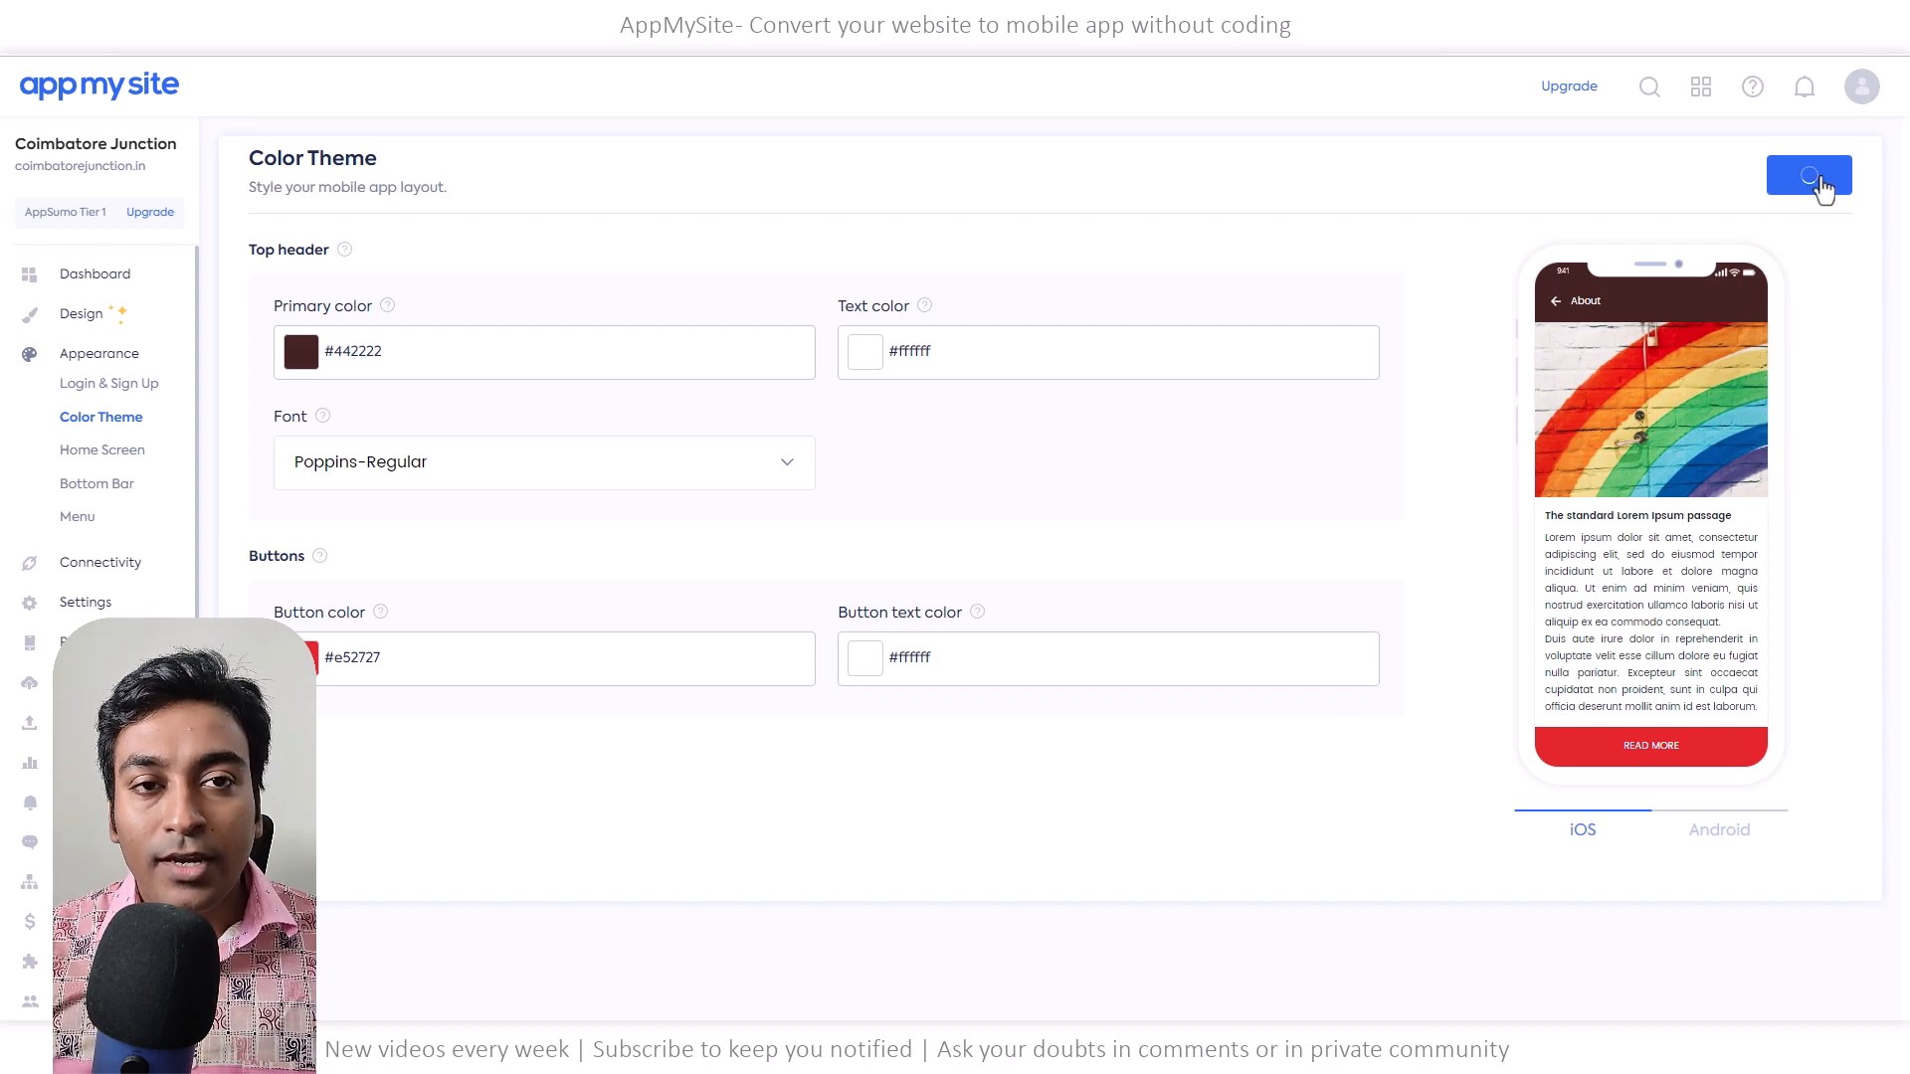
Open the Home Screen settings and enable the Main Banner and Blog Banner sections
{"action": "left_click", "coordinate": [111, 453]}
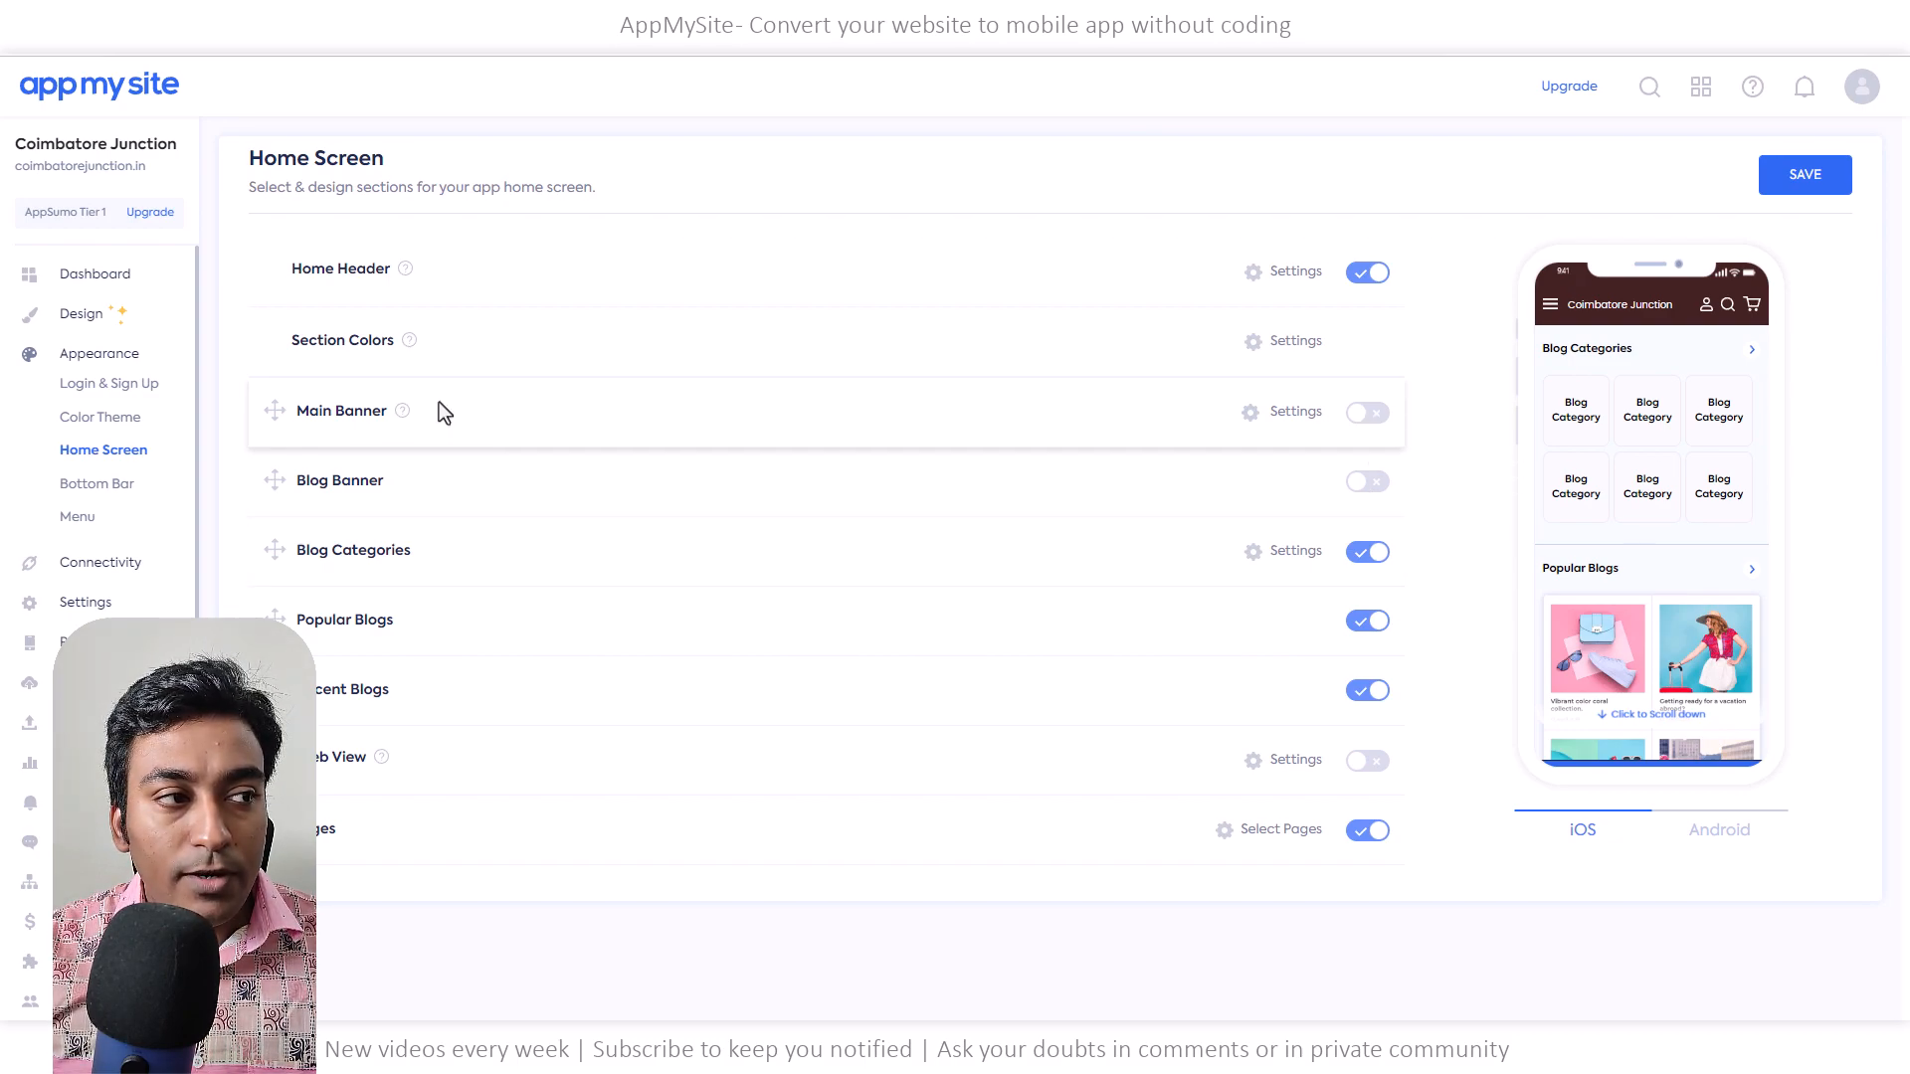
{"action": "left_click", "coordinate": [1370, 414]}
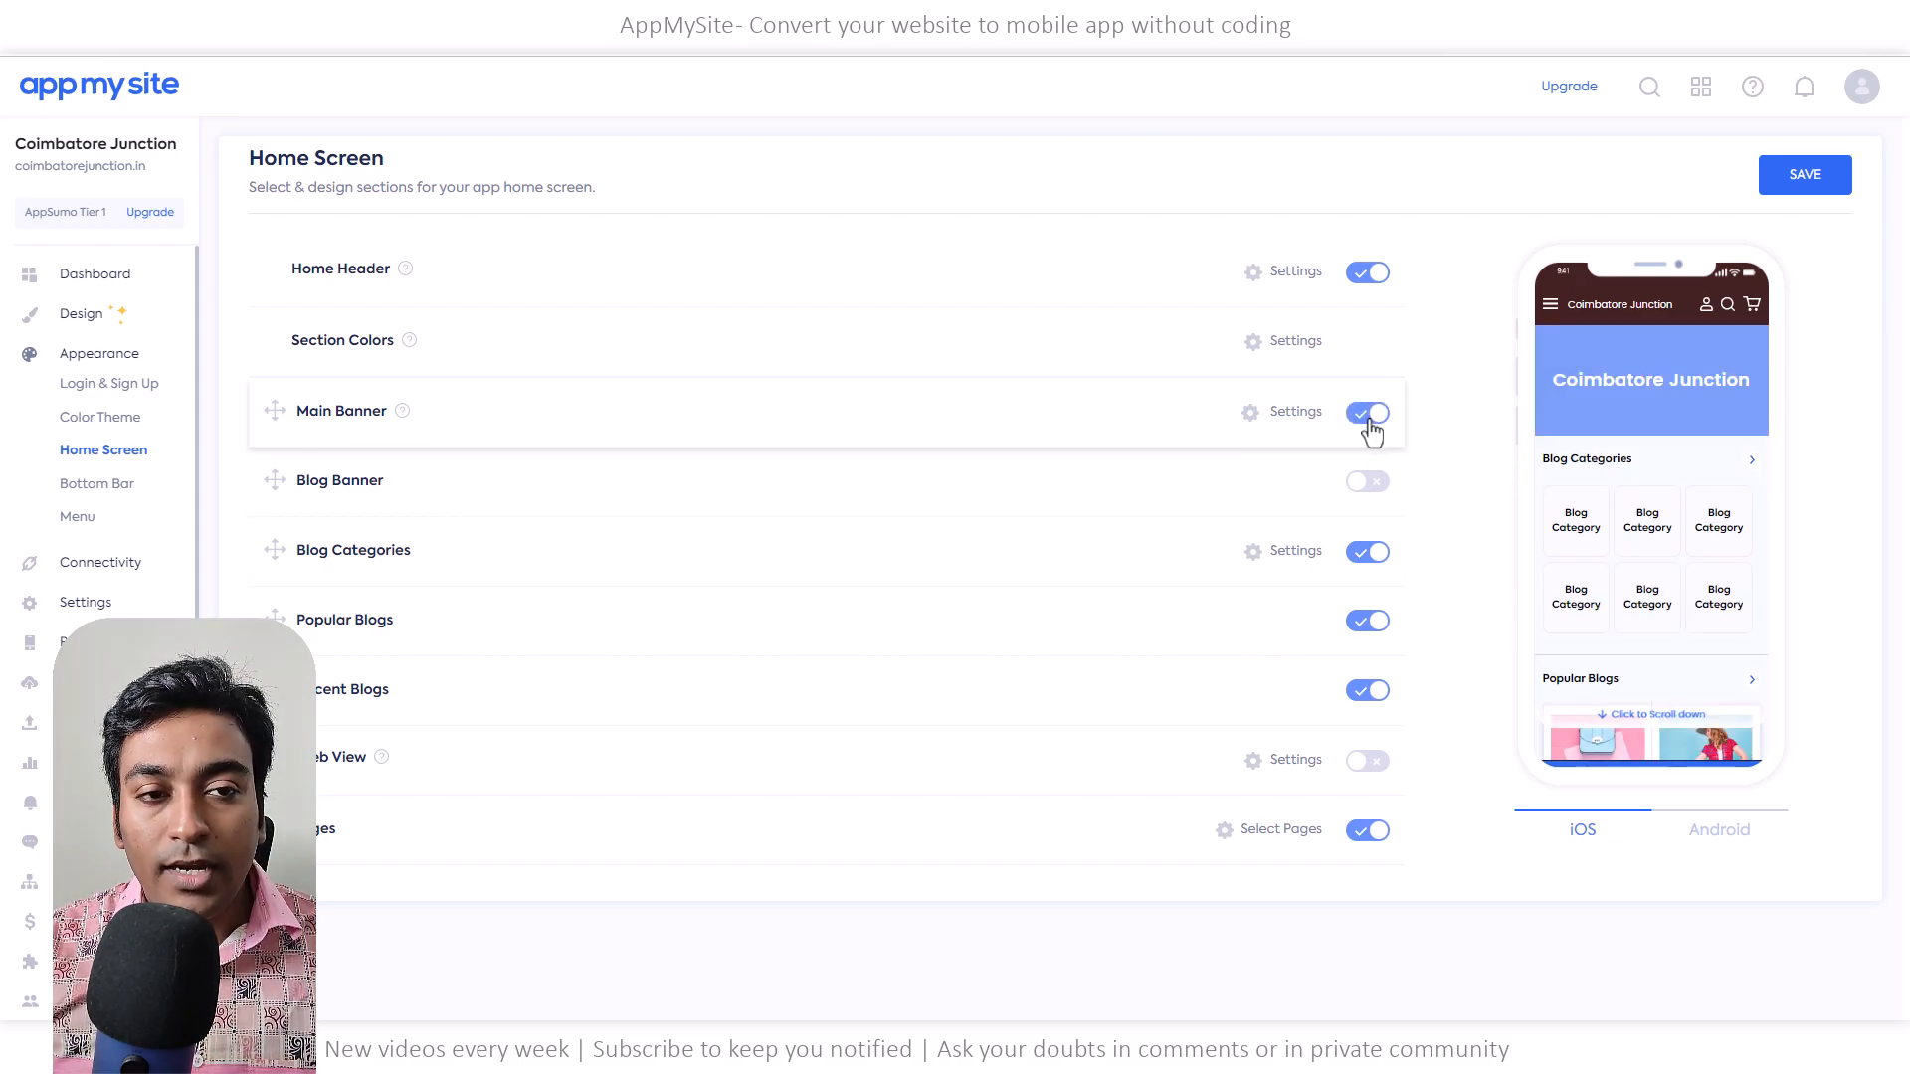
{"action": "left_click", "coordinate": [1368, 485]}
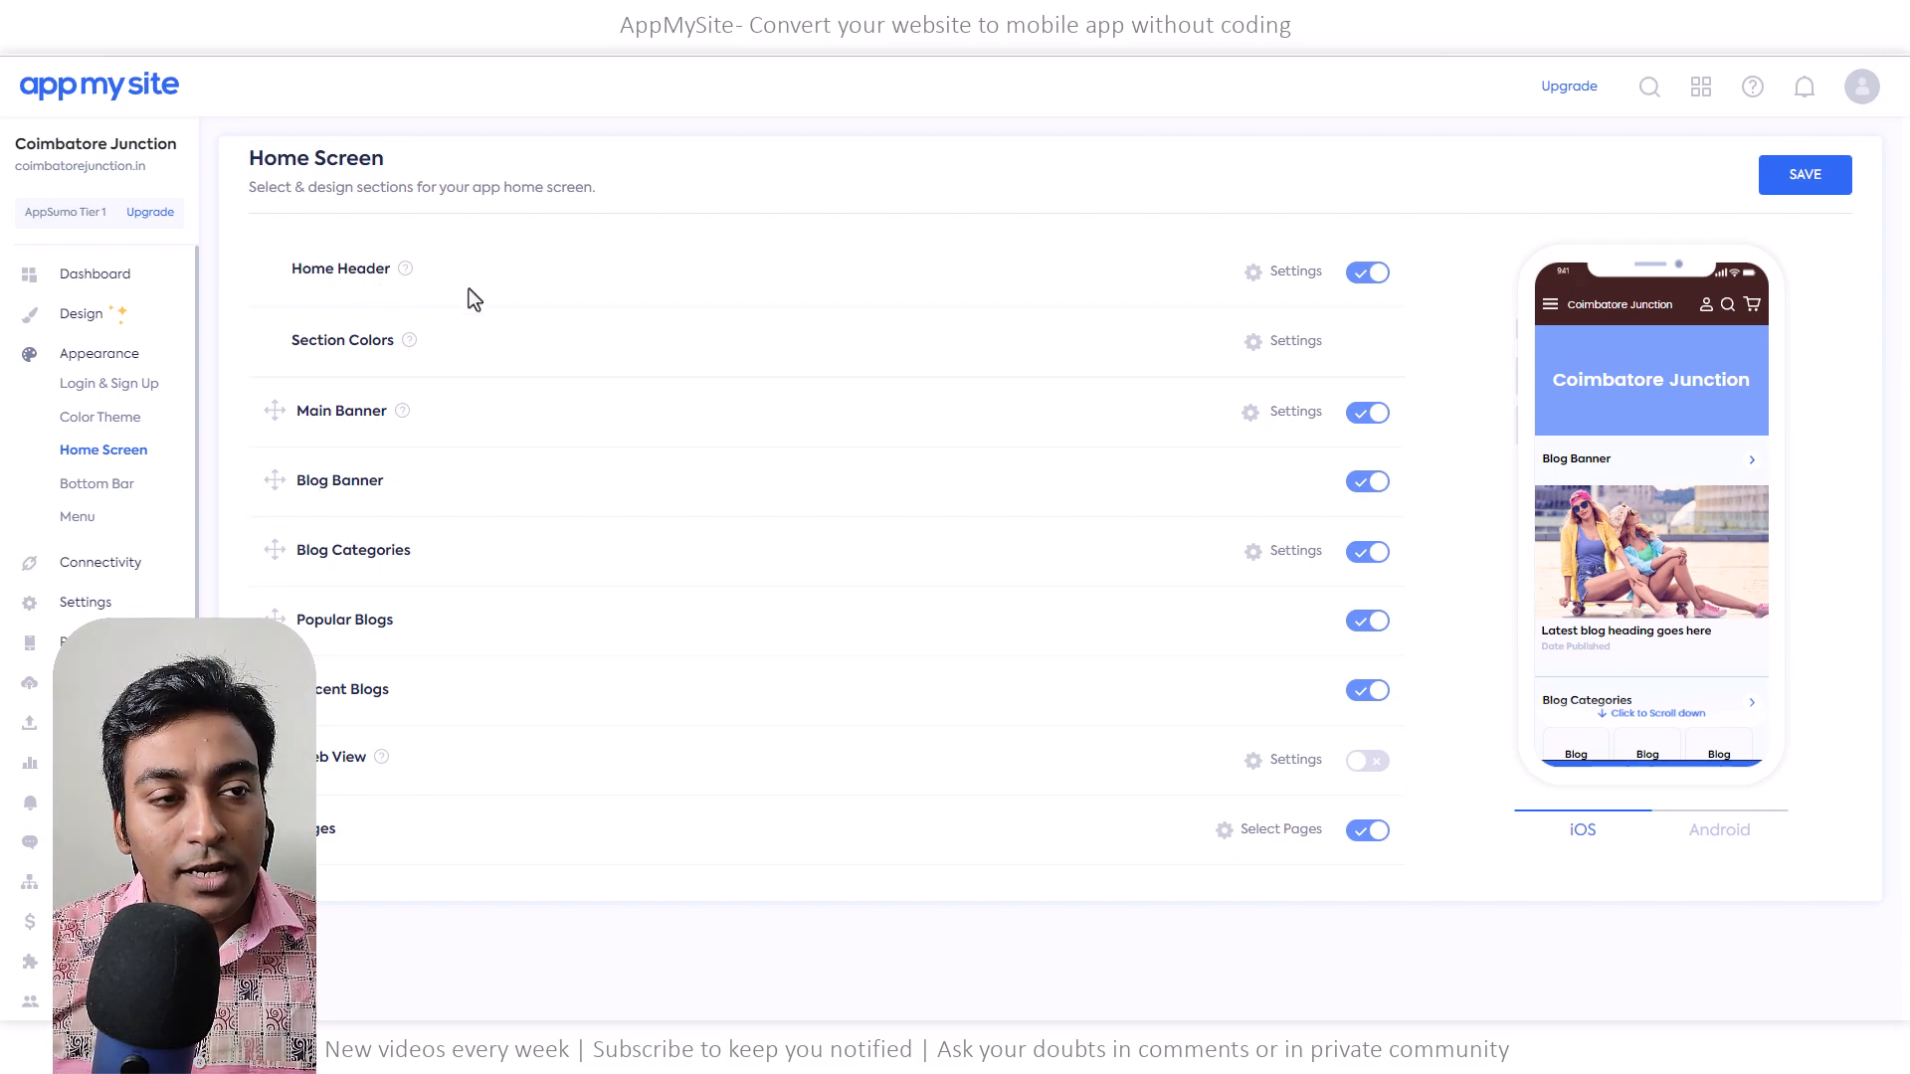
View the Home Header settings, switching post search off and back on, and examine the Section Colors settings
{"action": "left_click", "coordinate": [1269, 287]}
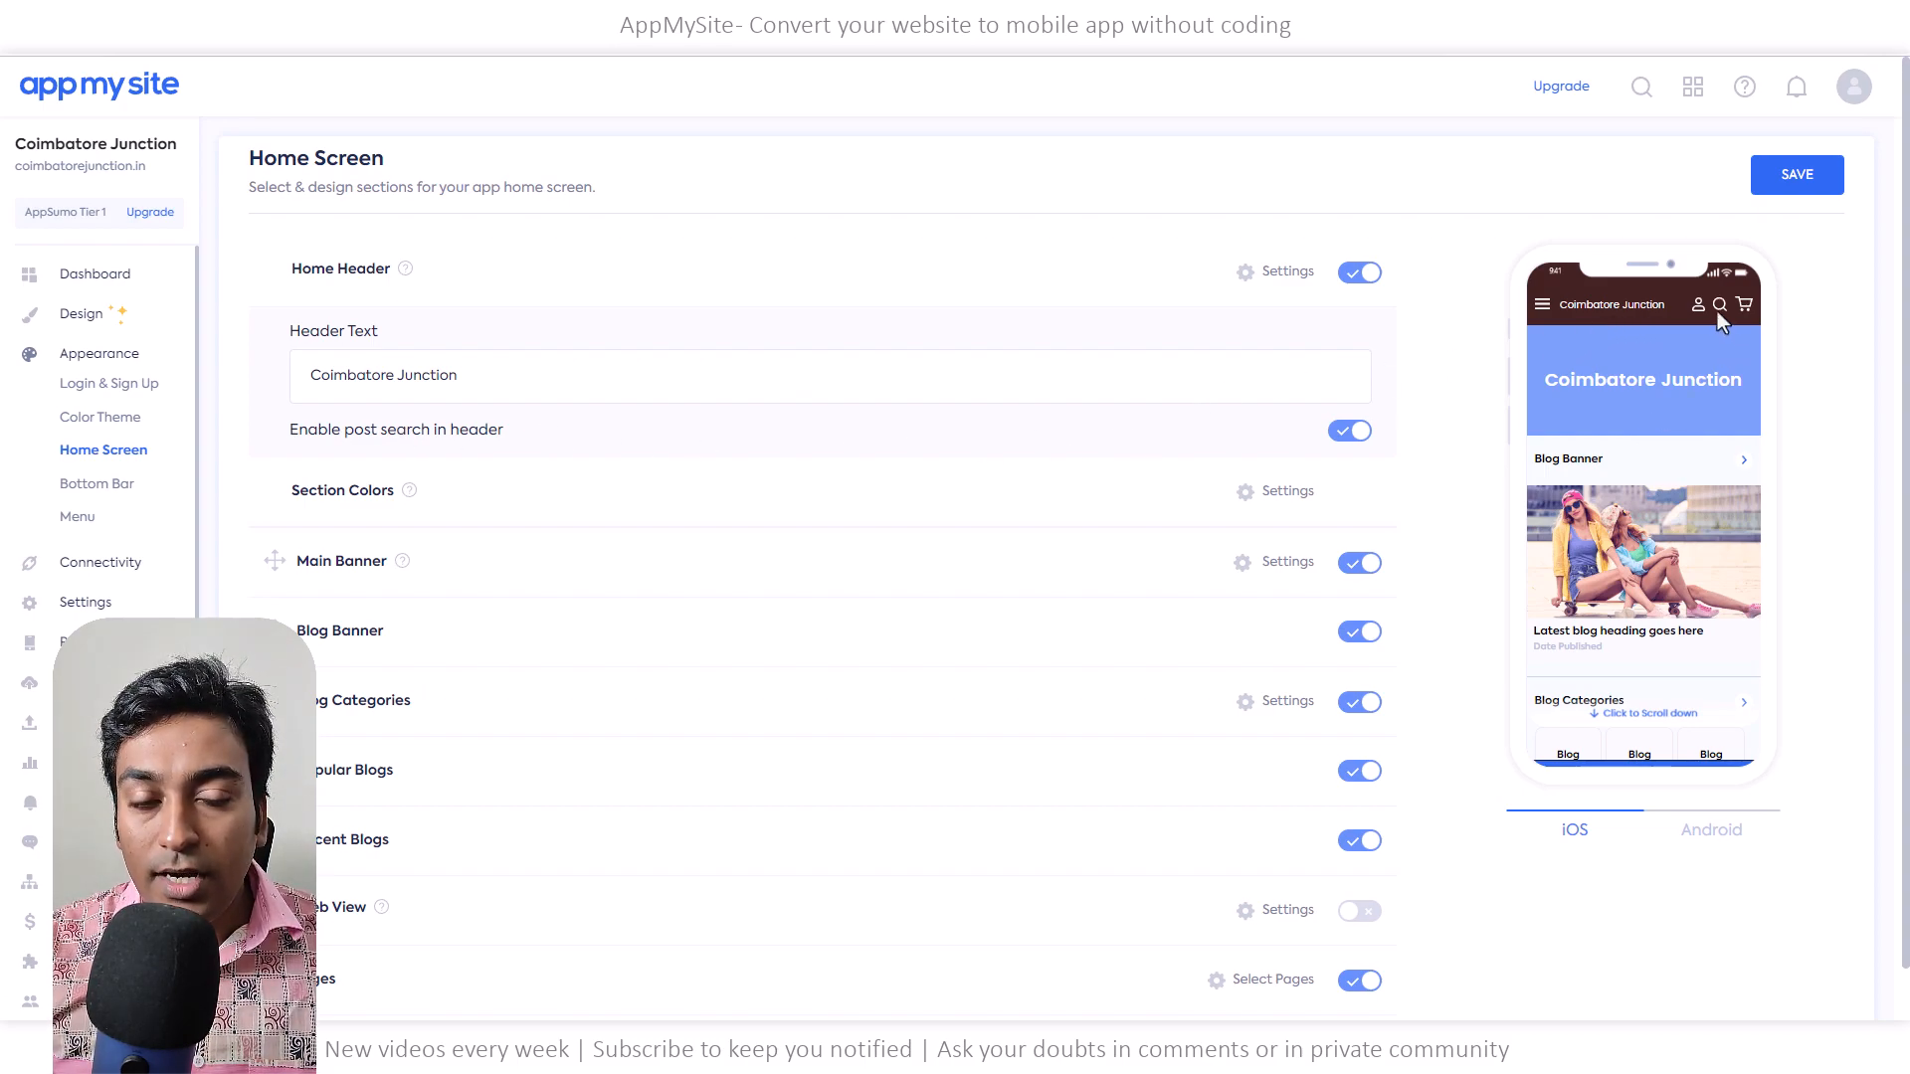
{"action": "left_click", "coordinate": [1350, 432]}
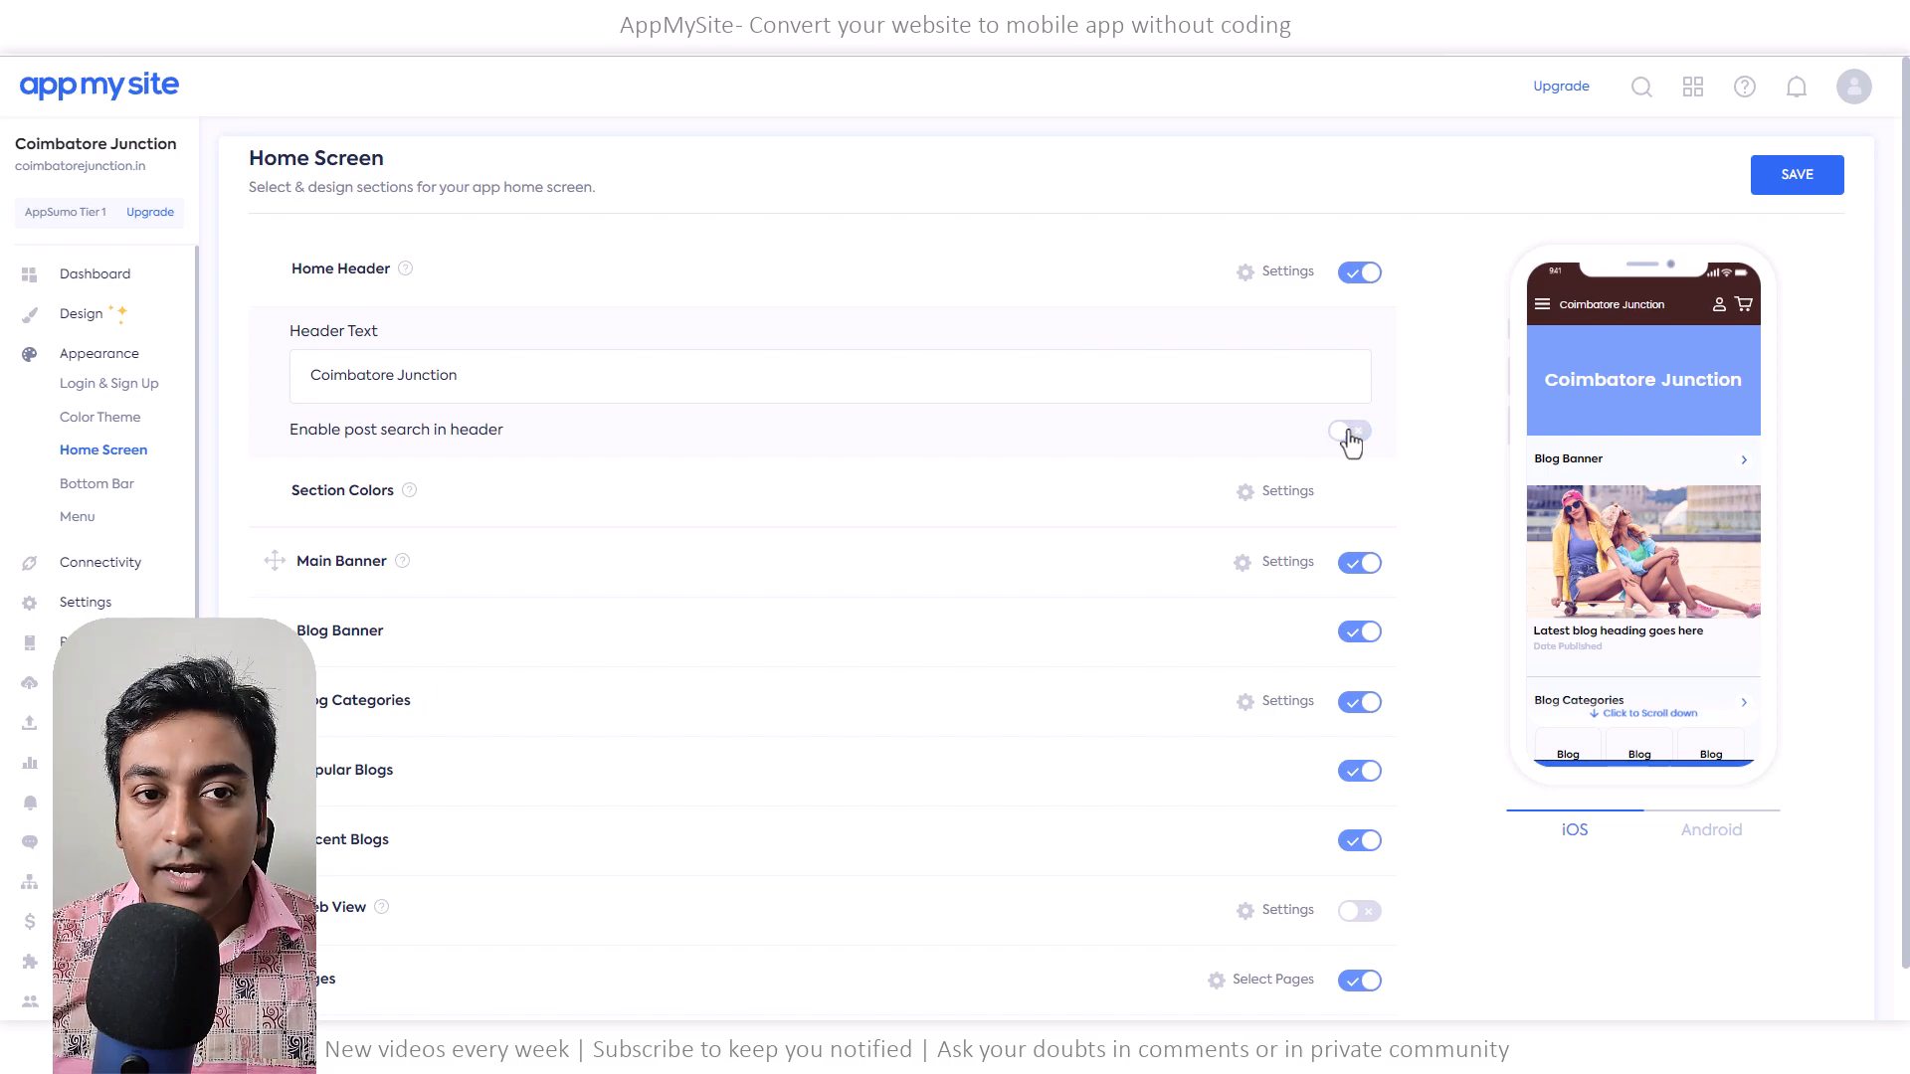
{"action": "left_click", "coordinate": [1350, 432]}
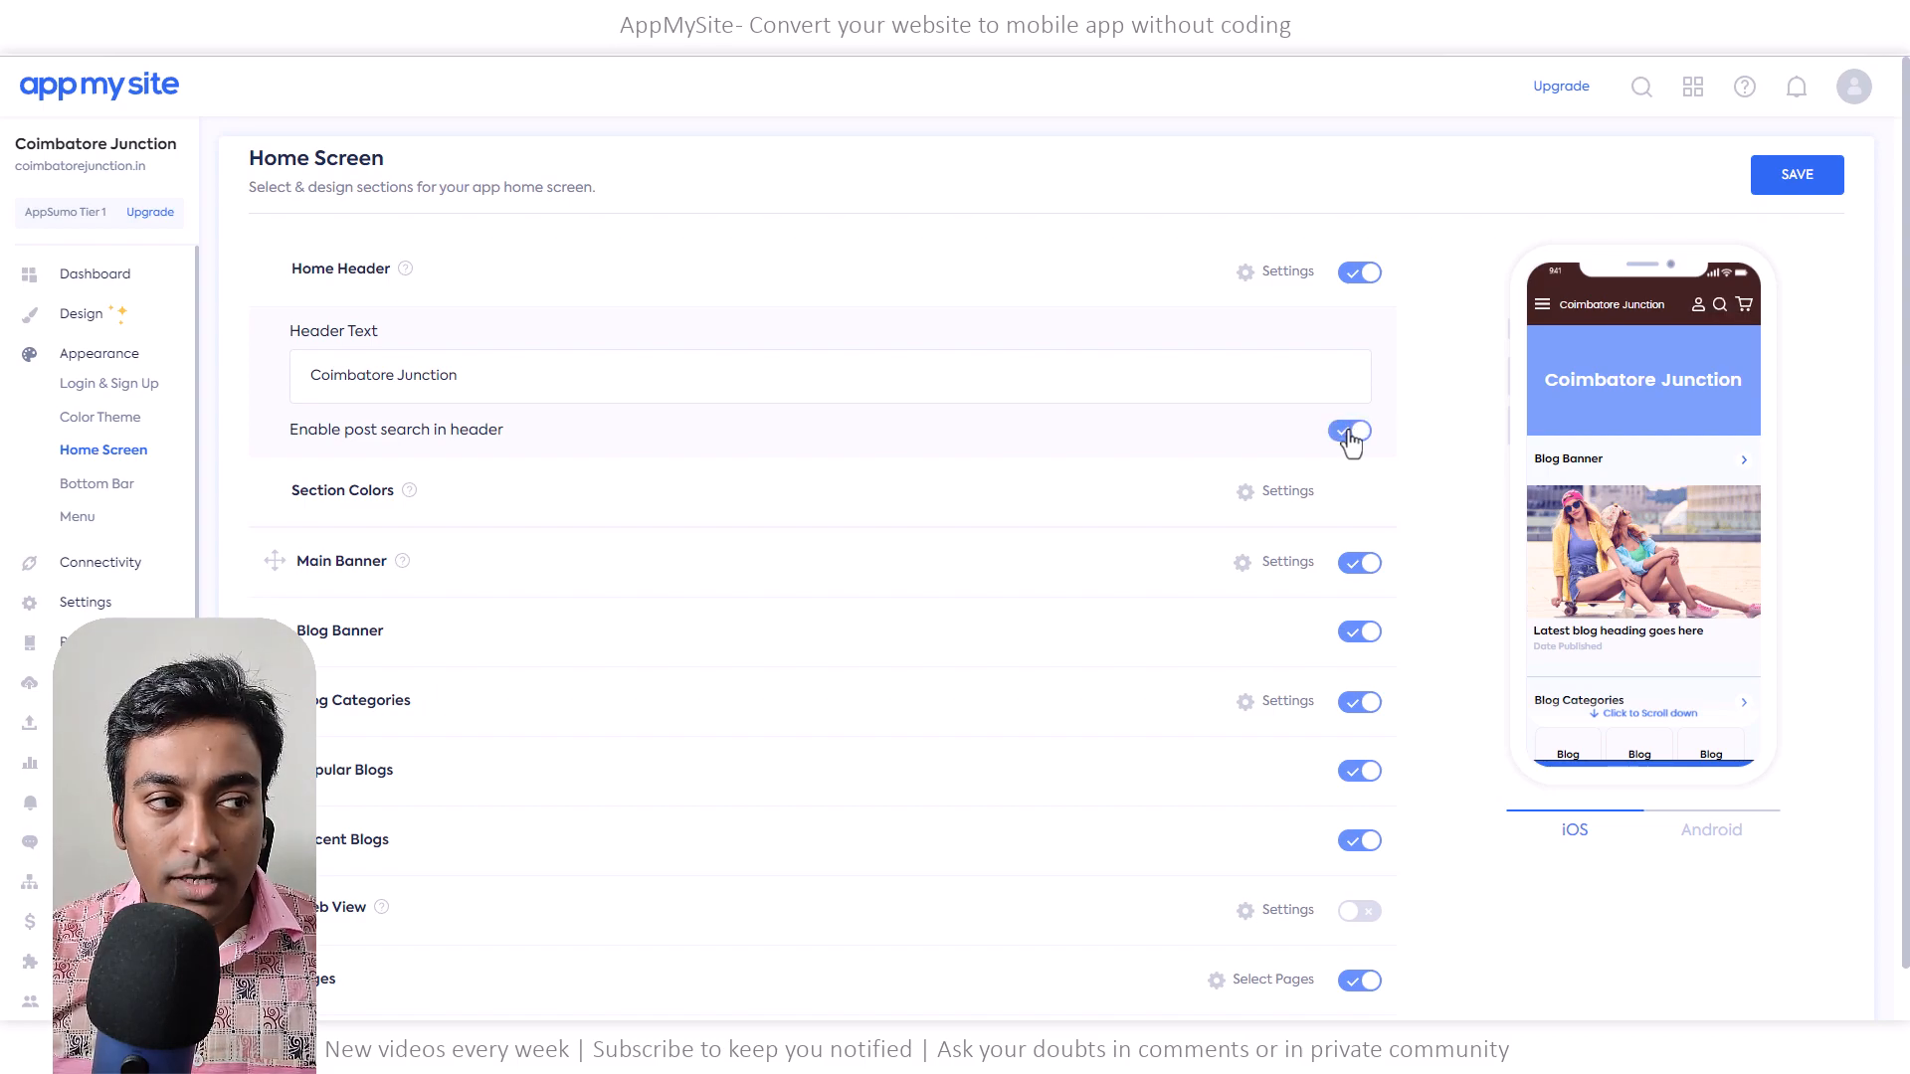
{"action": "left_click", "coordinate": [1278, 493]}
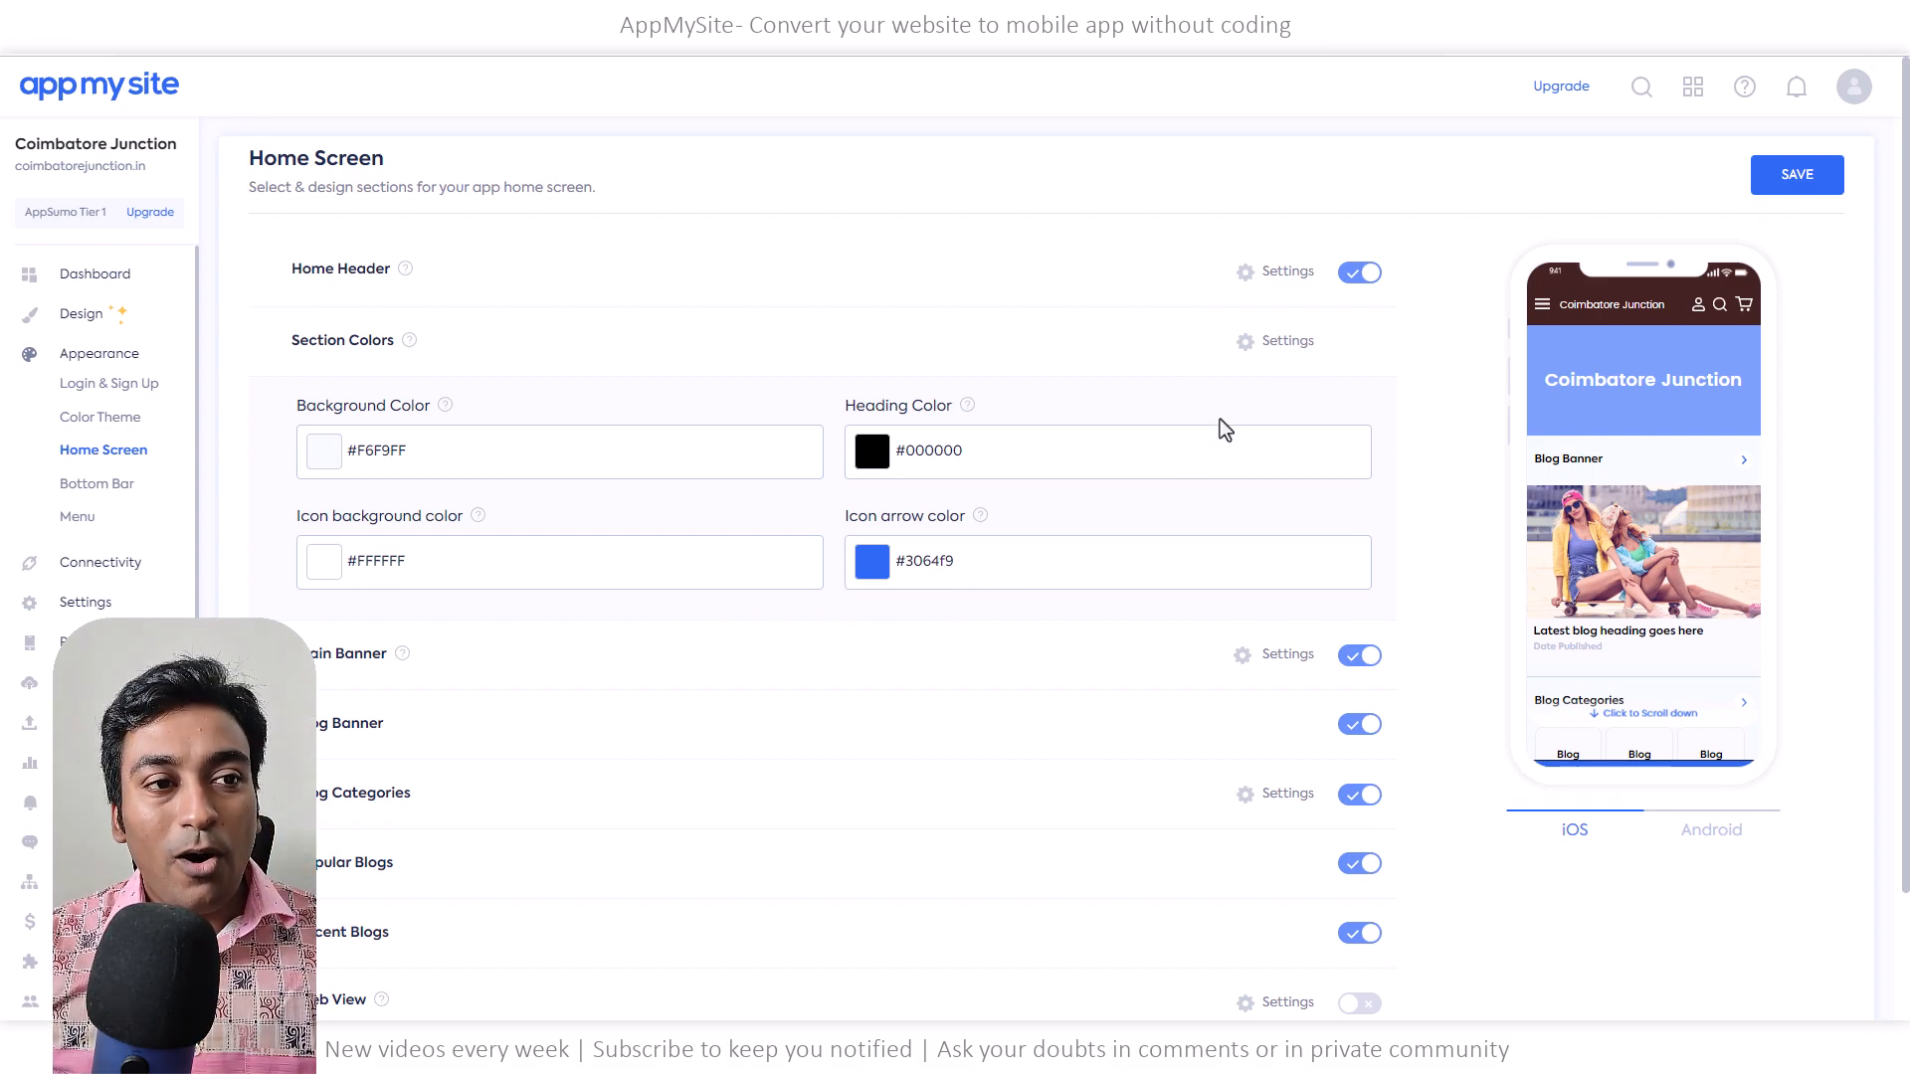
{"action": "left_click", "coordinate": [1291, 348]}
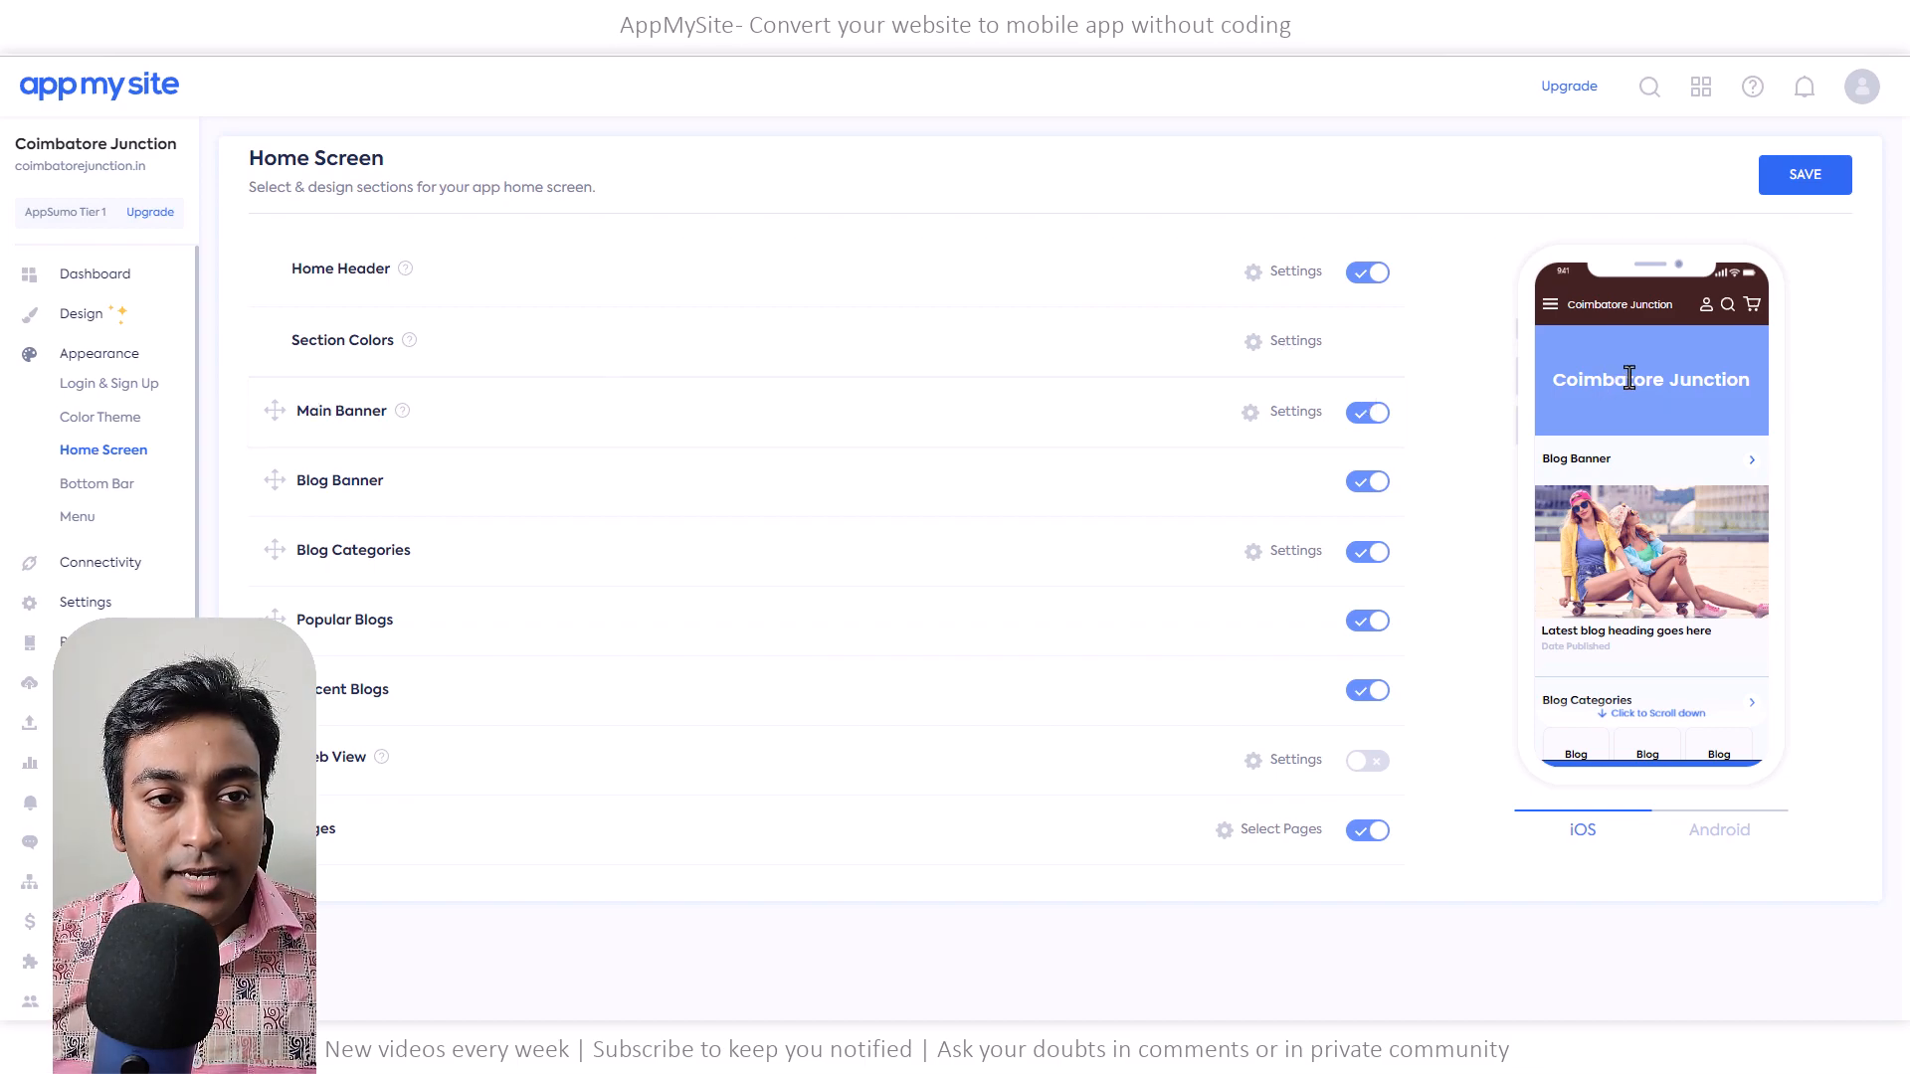
Toggle the Main Banner off and on to compare the home screen preview, and open the banner's settings
{"action": "left_click", "coordinate": [1365, 413]}
{"action": "left_click", "coordinate": [1365, 414]}
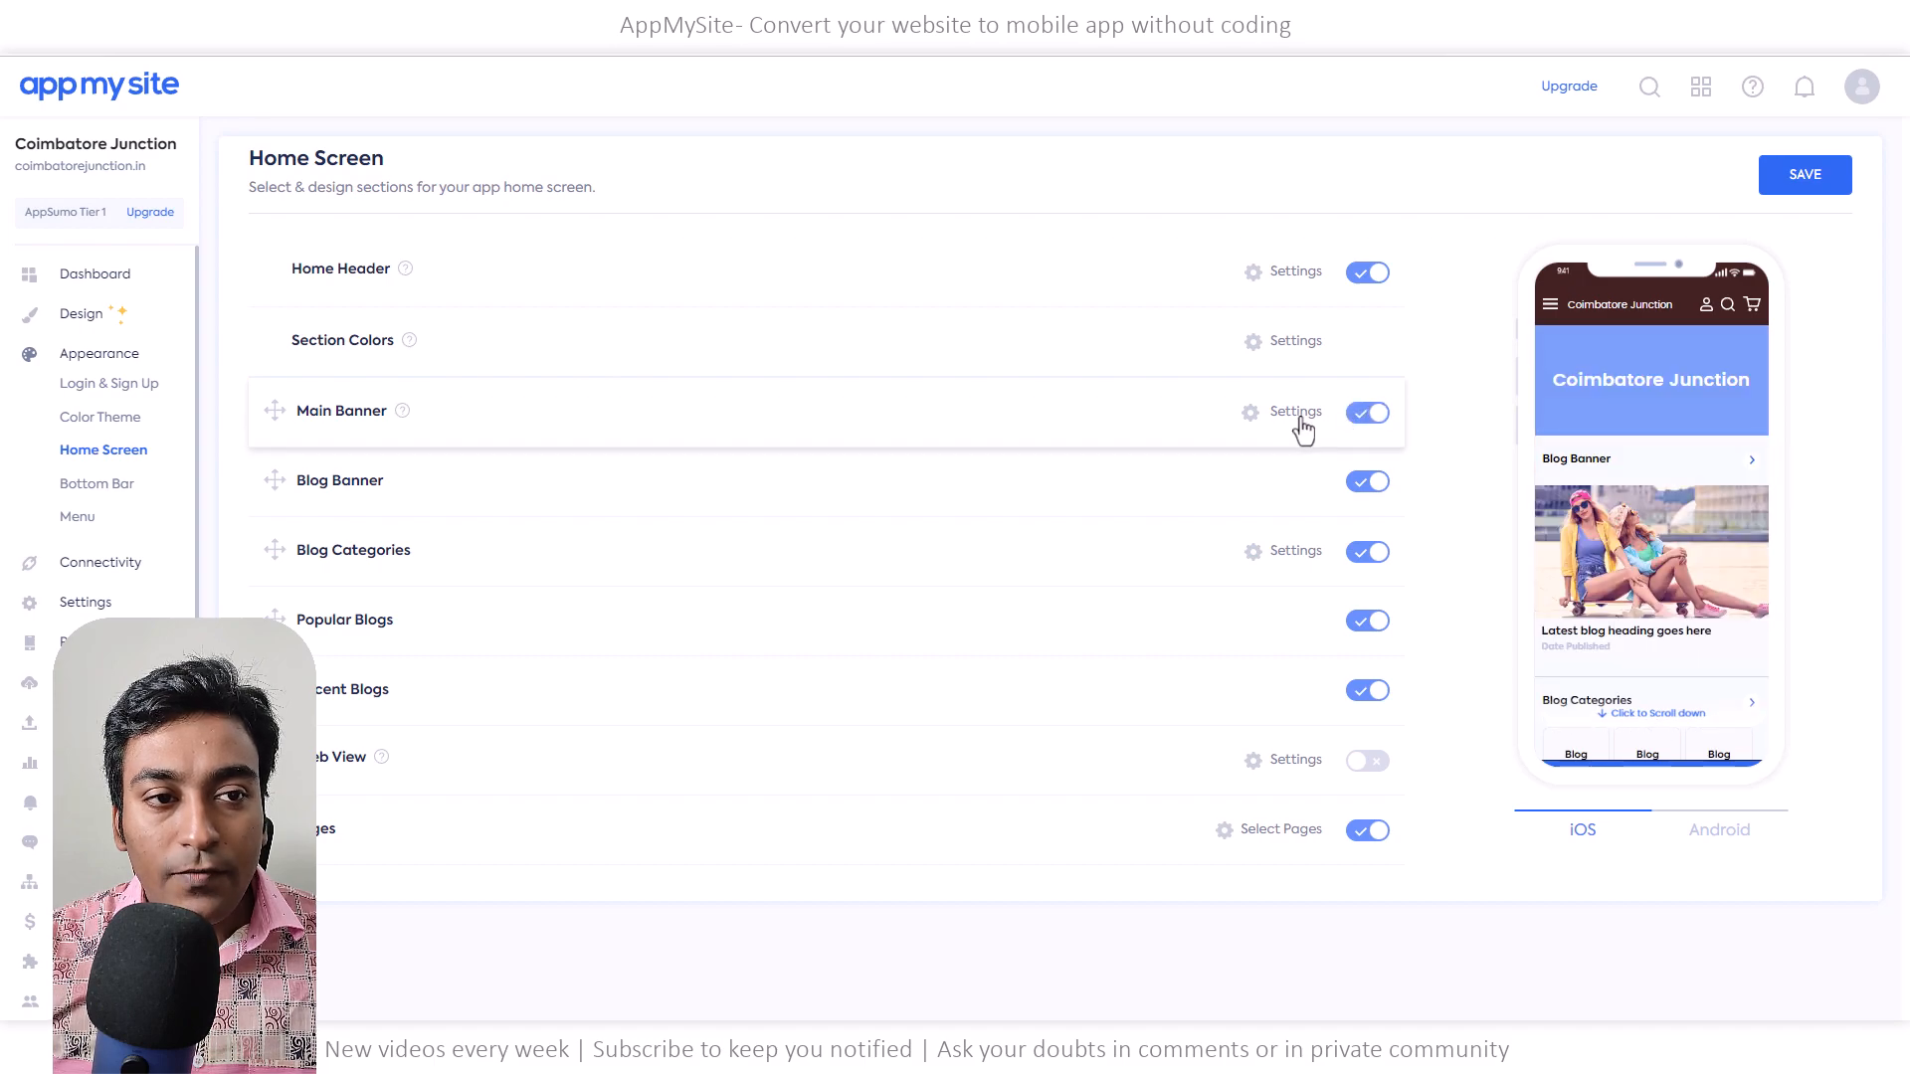
{"action": "left_click", "coordinate": [1363, 414]}
{"action": "left_click", "coordinate": [1364, 414]}
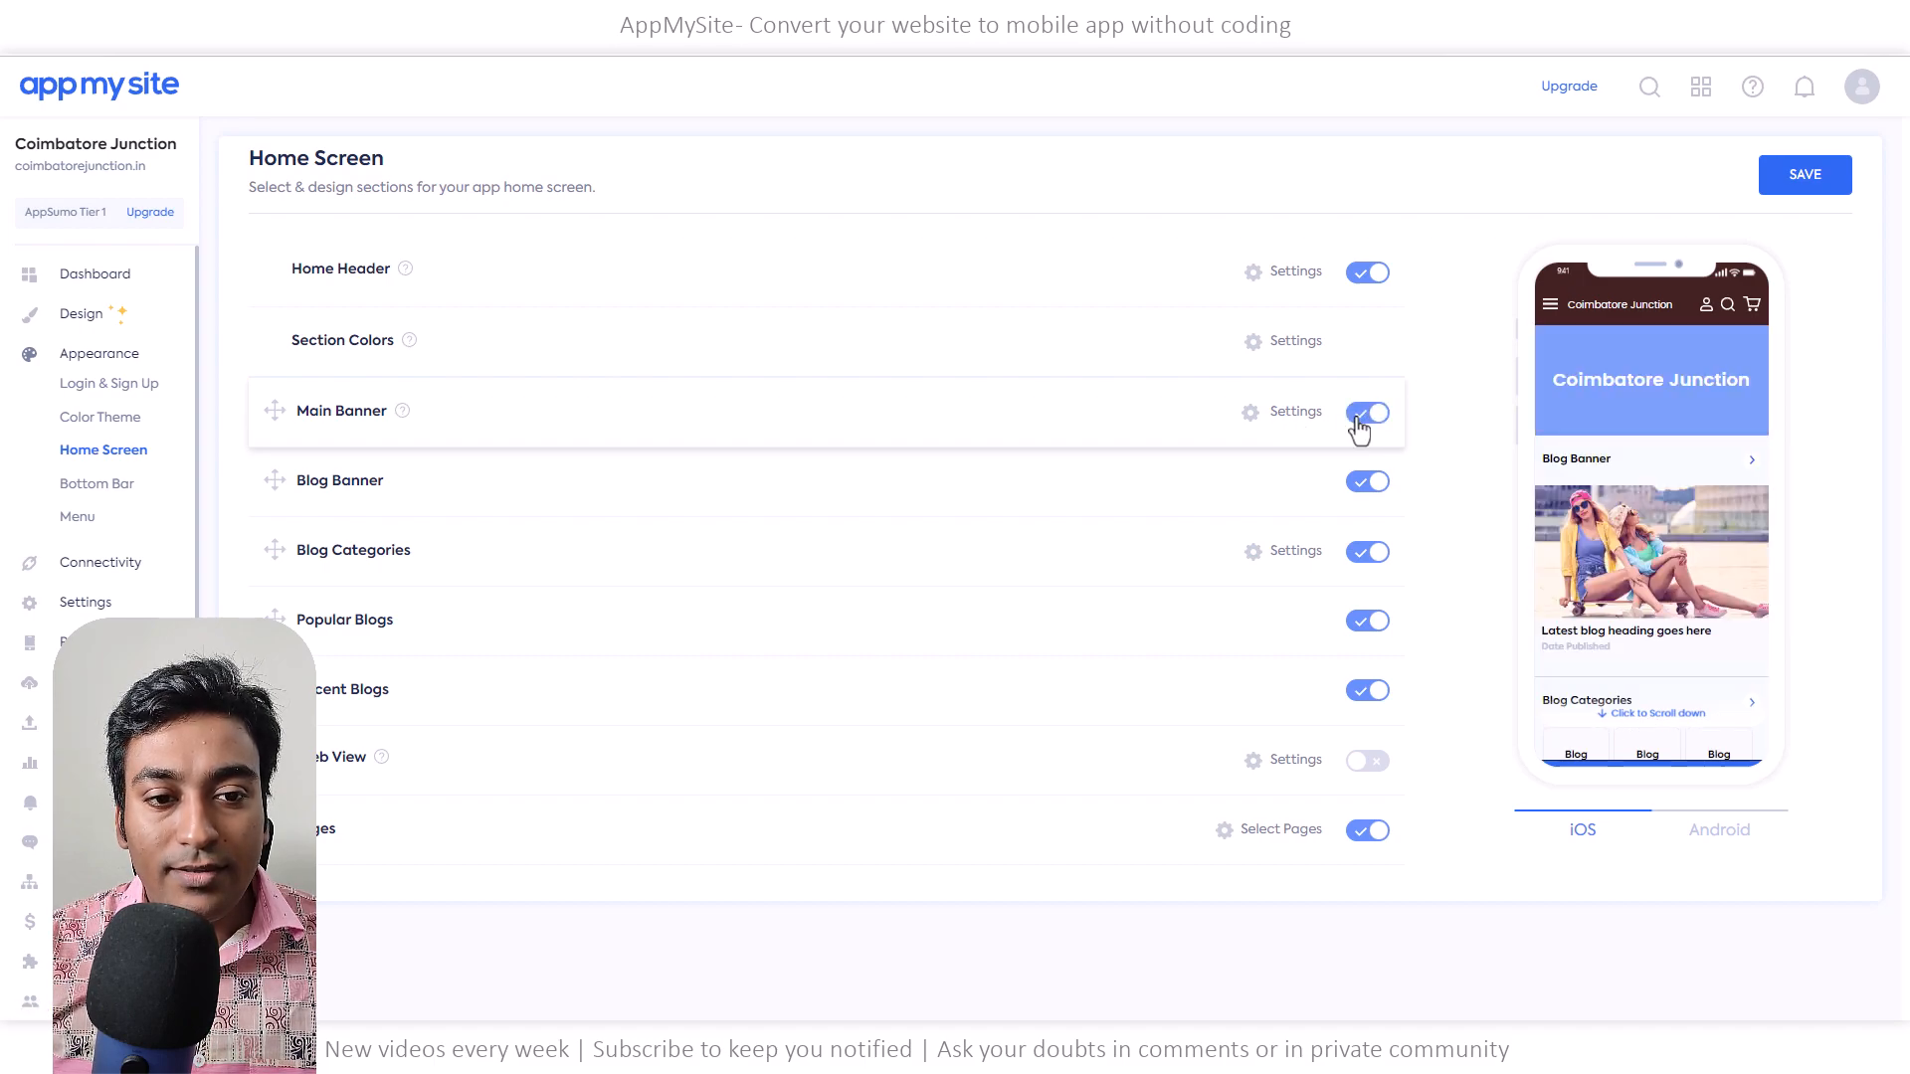
{"action": "left_click", "coordinate": [1255, 420]}
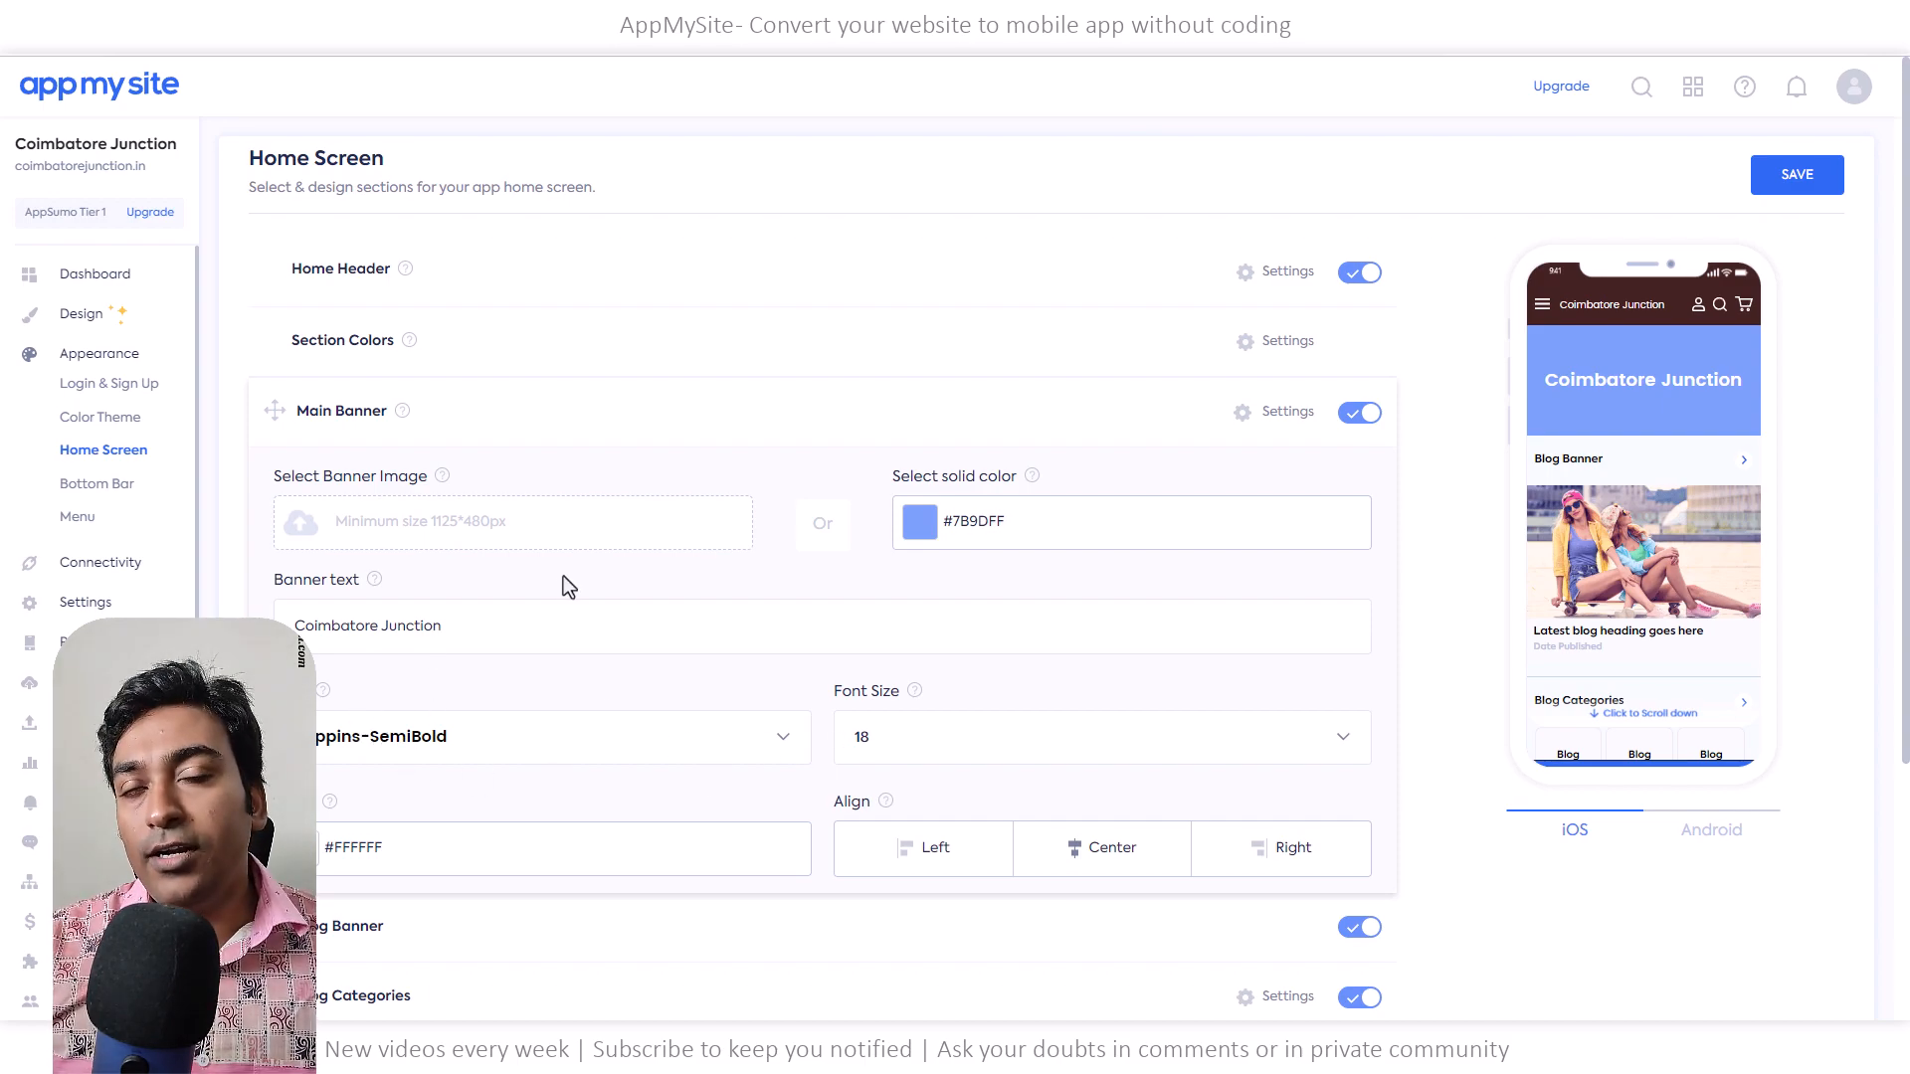
Examine the Blog Banner rename option and the Blog Categories display settings on the Home Screen page
{"action": "left_click", "coordinate": [1263, 420]}
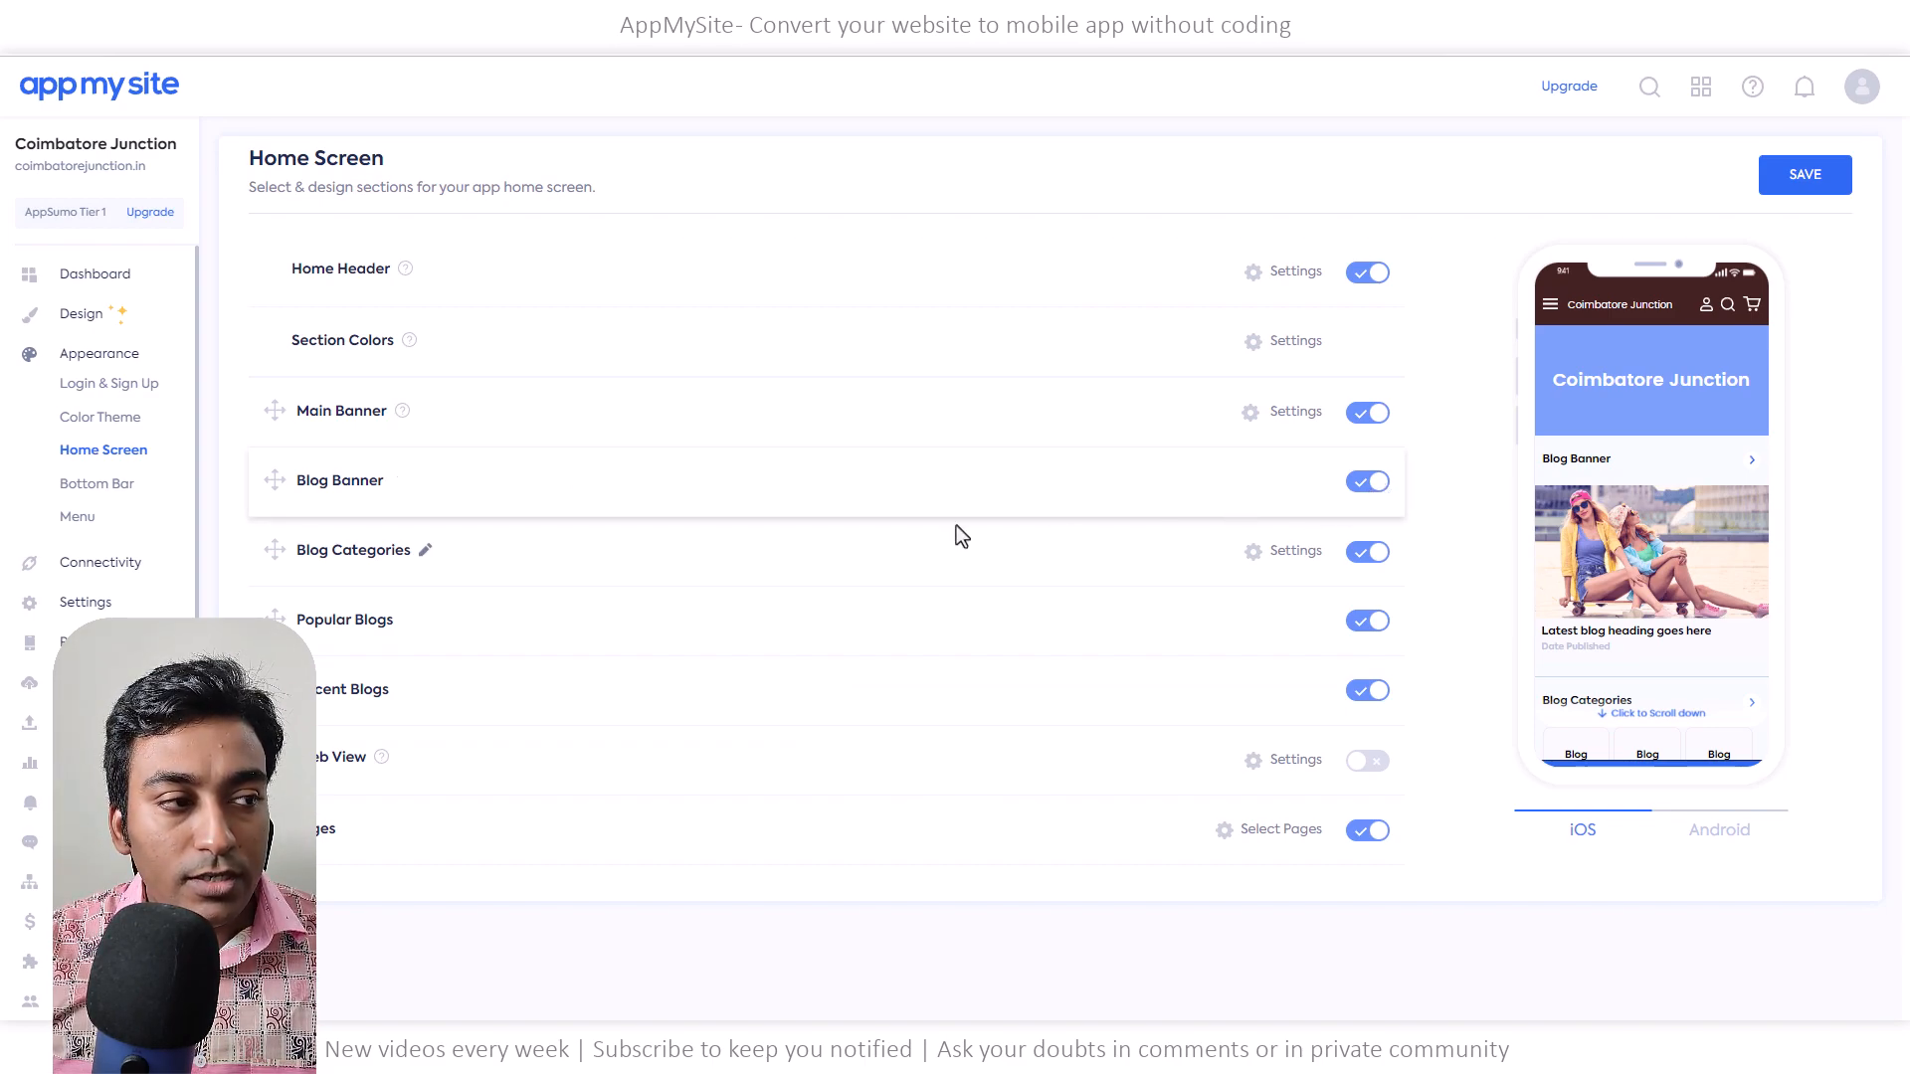
{"action": "left_click", "coordinate": [399, 482]}
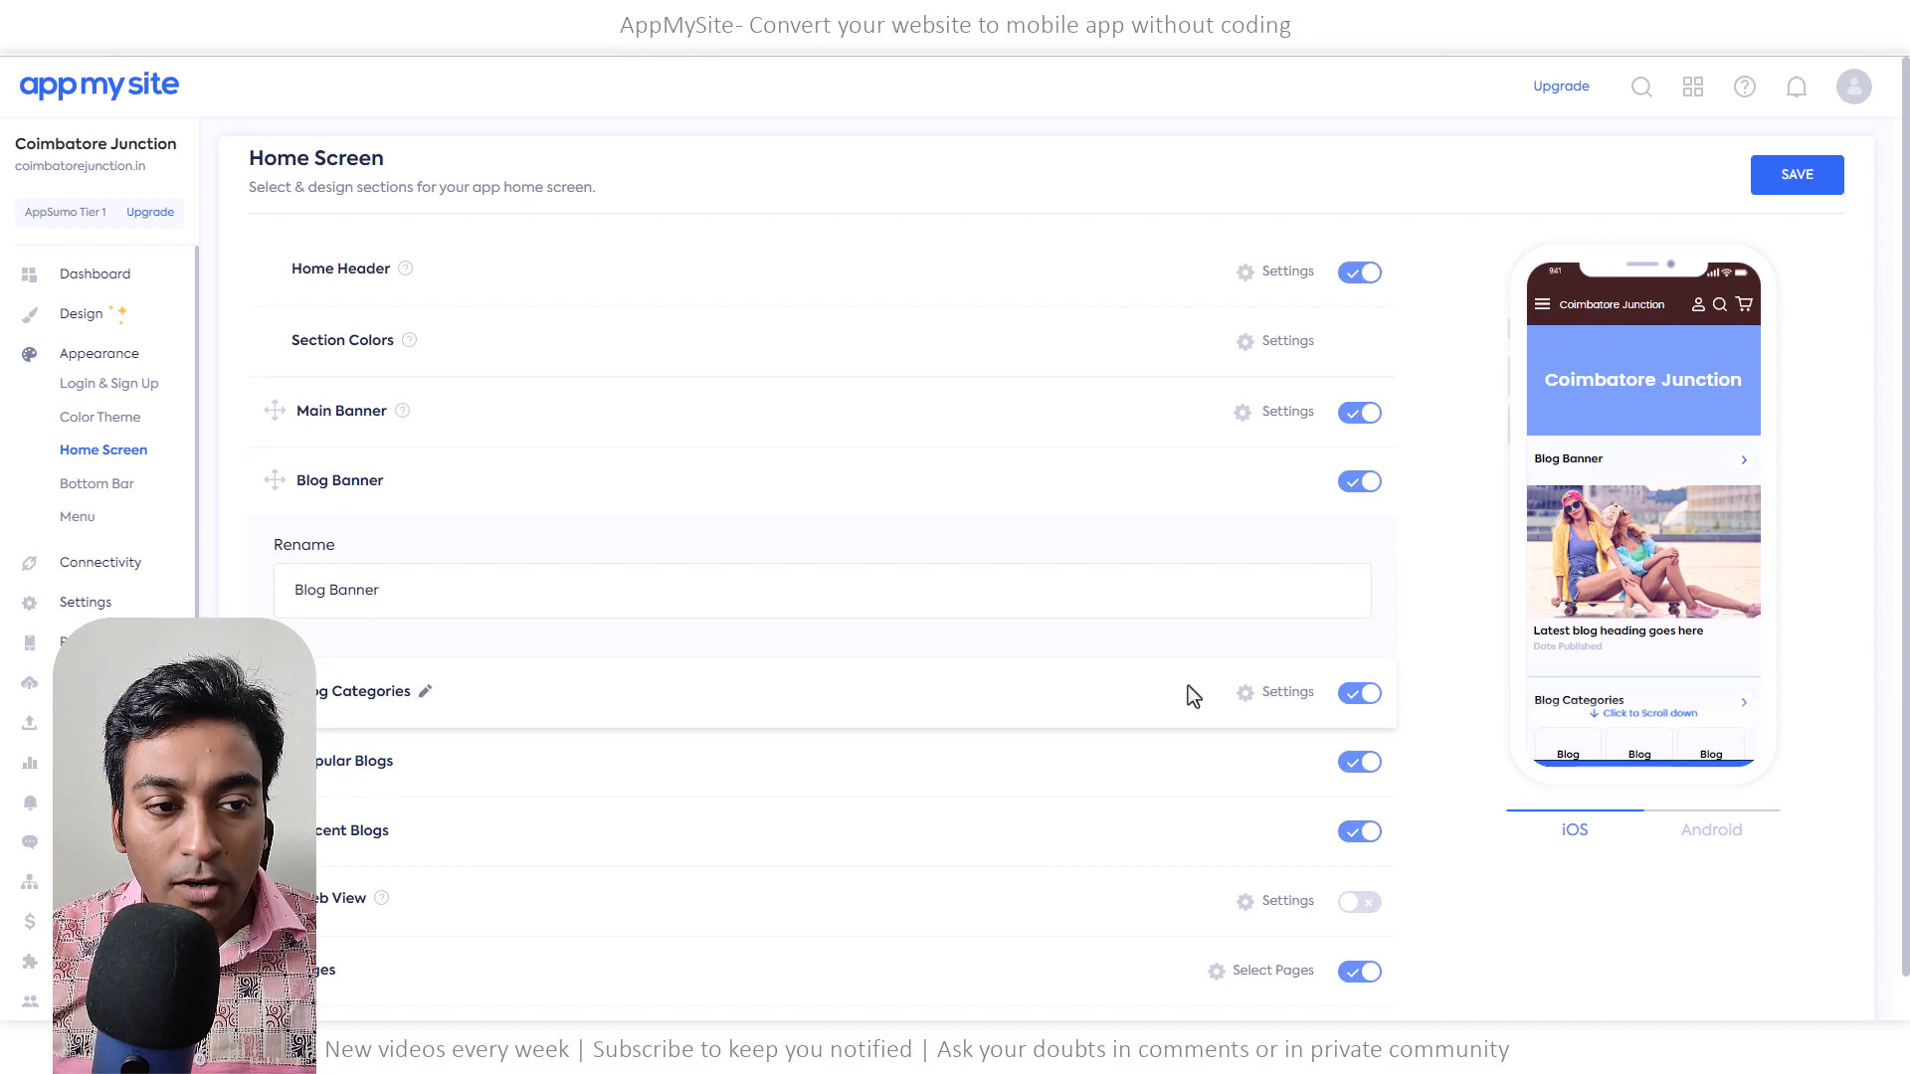
{"action": "left_click", "coordinate": [1250, 701]}
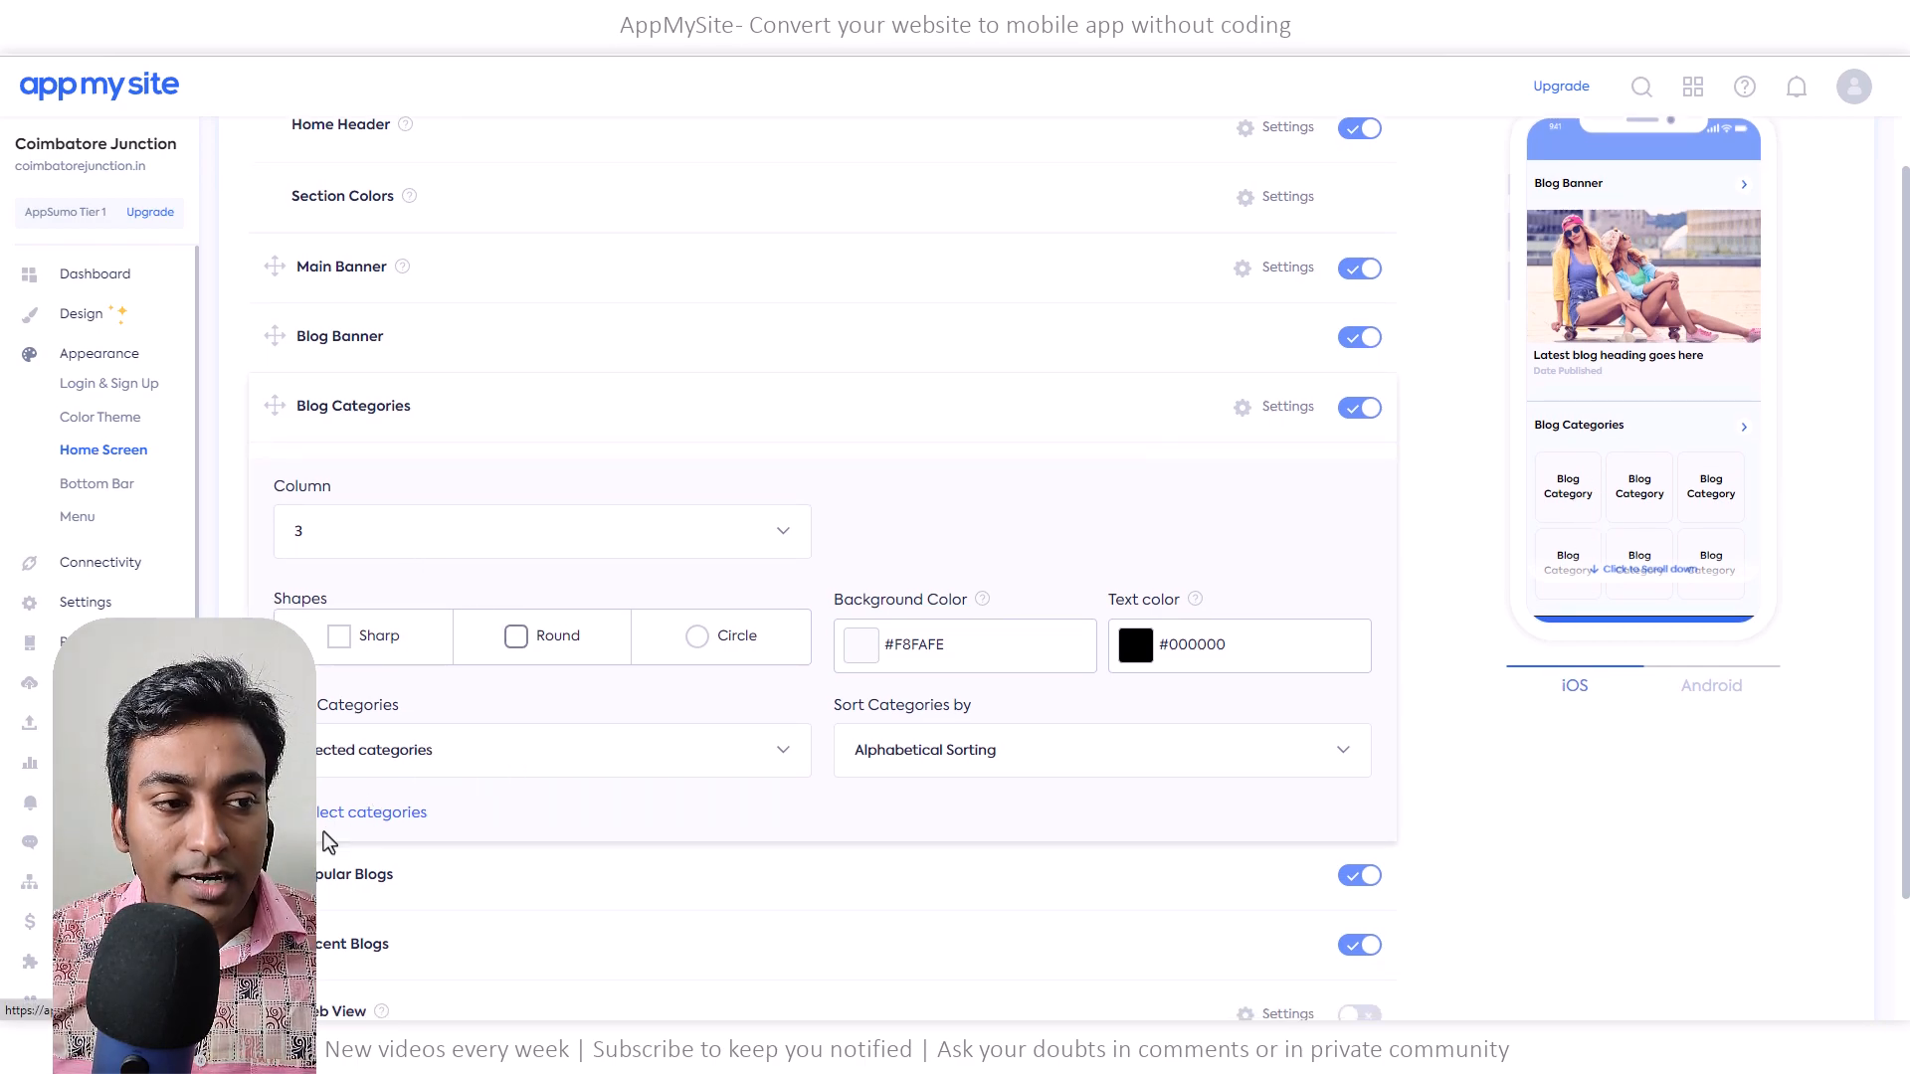
{"action": "left_click", "coordinate": [400, 772]}
{"action": "left_click", "coordinate": [400, 774]}
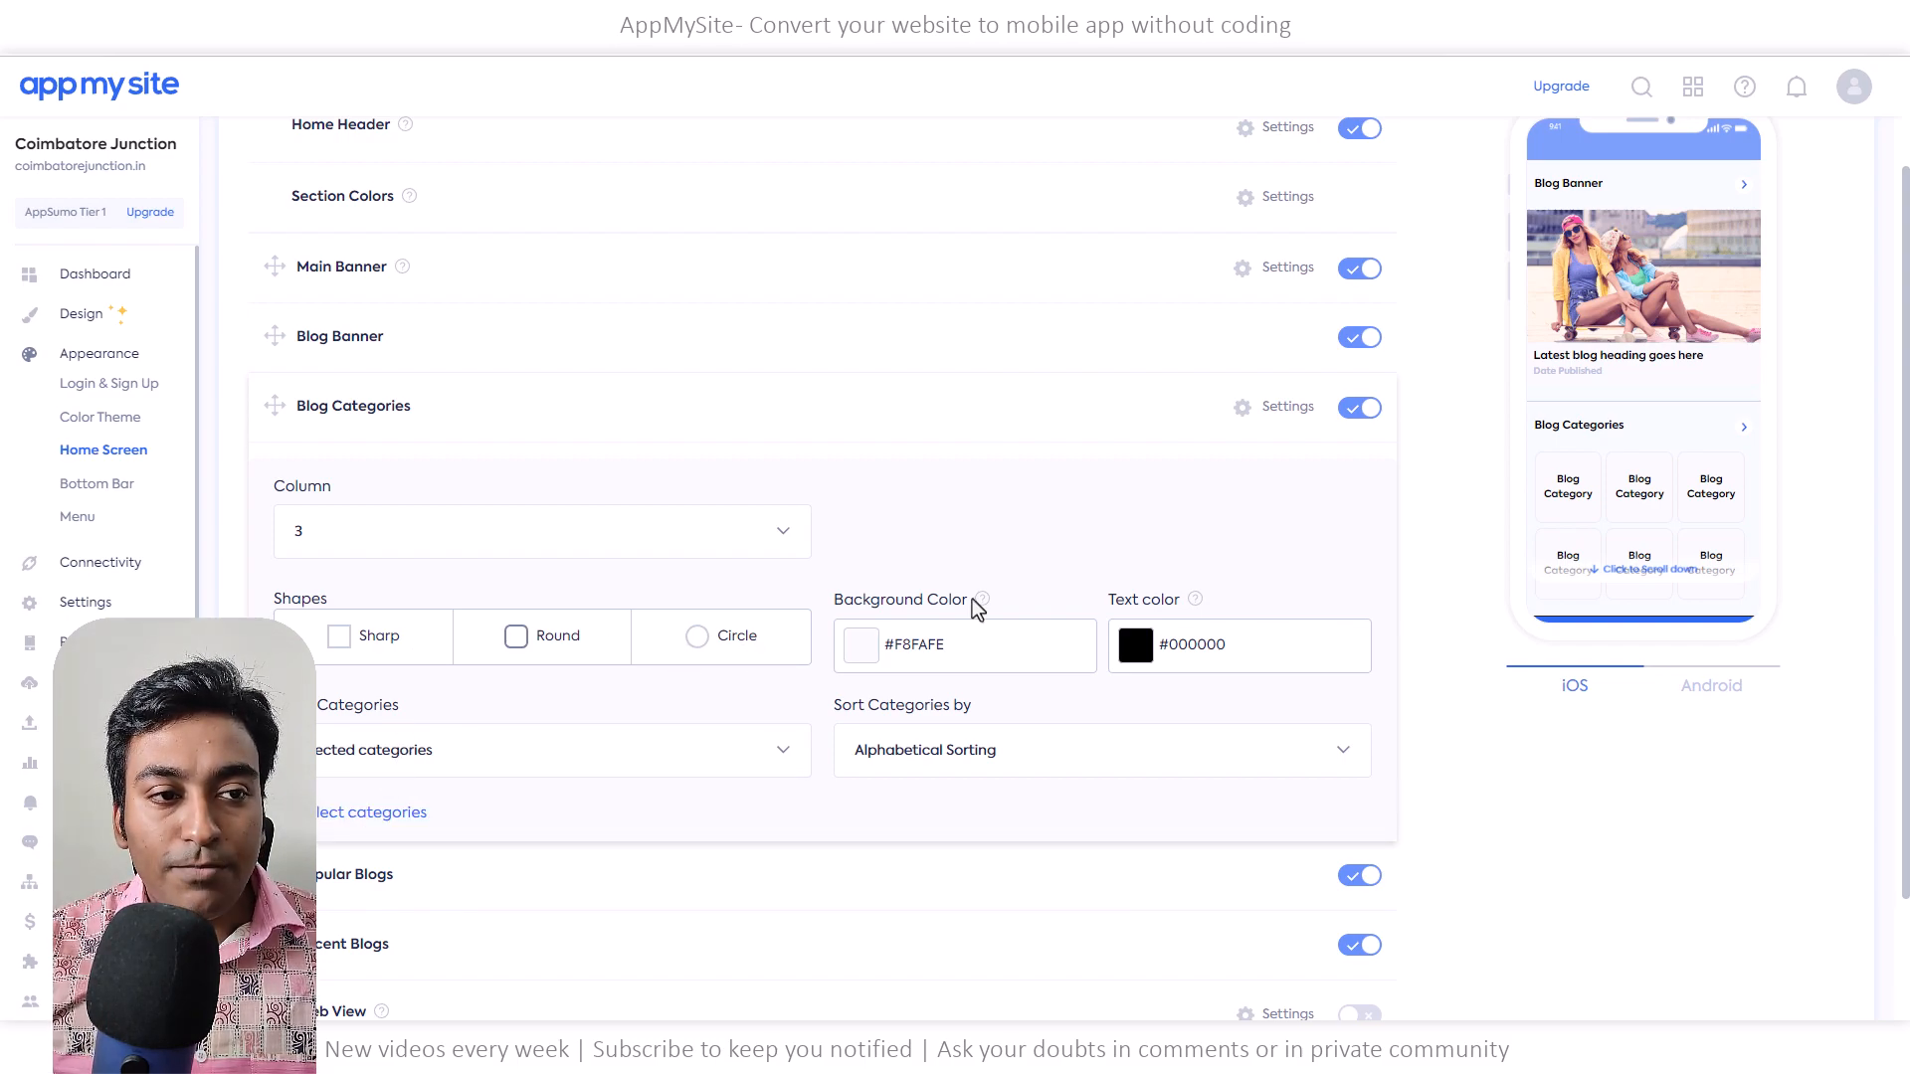
{"action": "left_click", "coordinate": [1248, 418]}
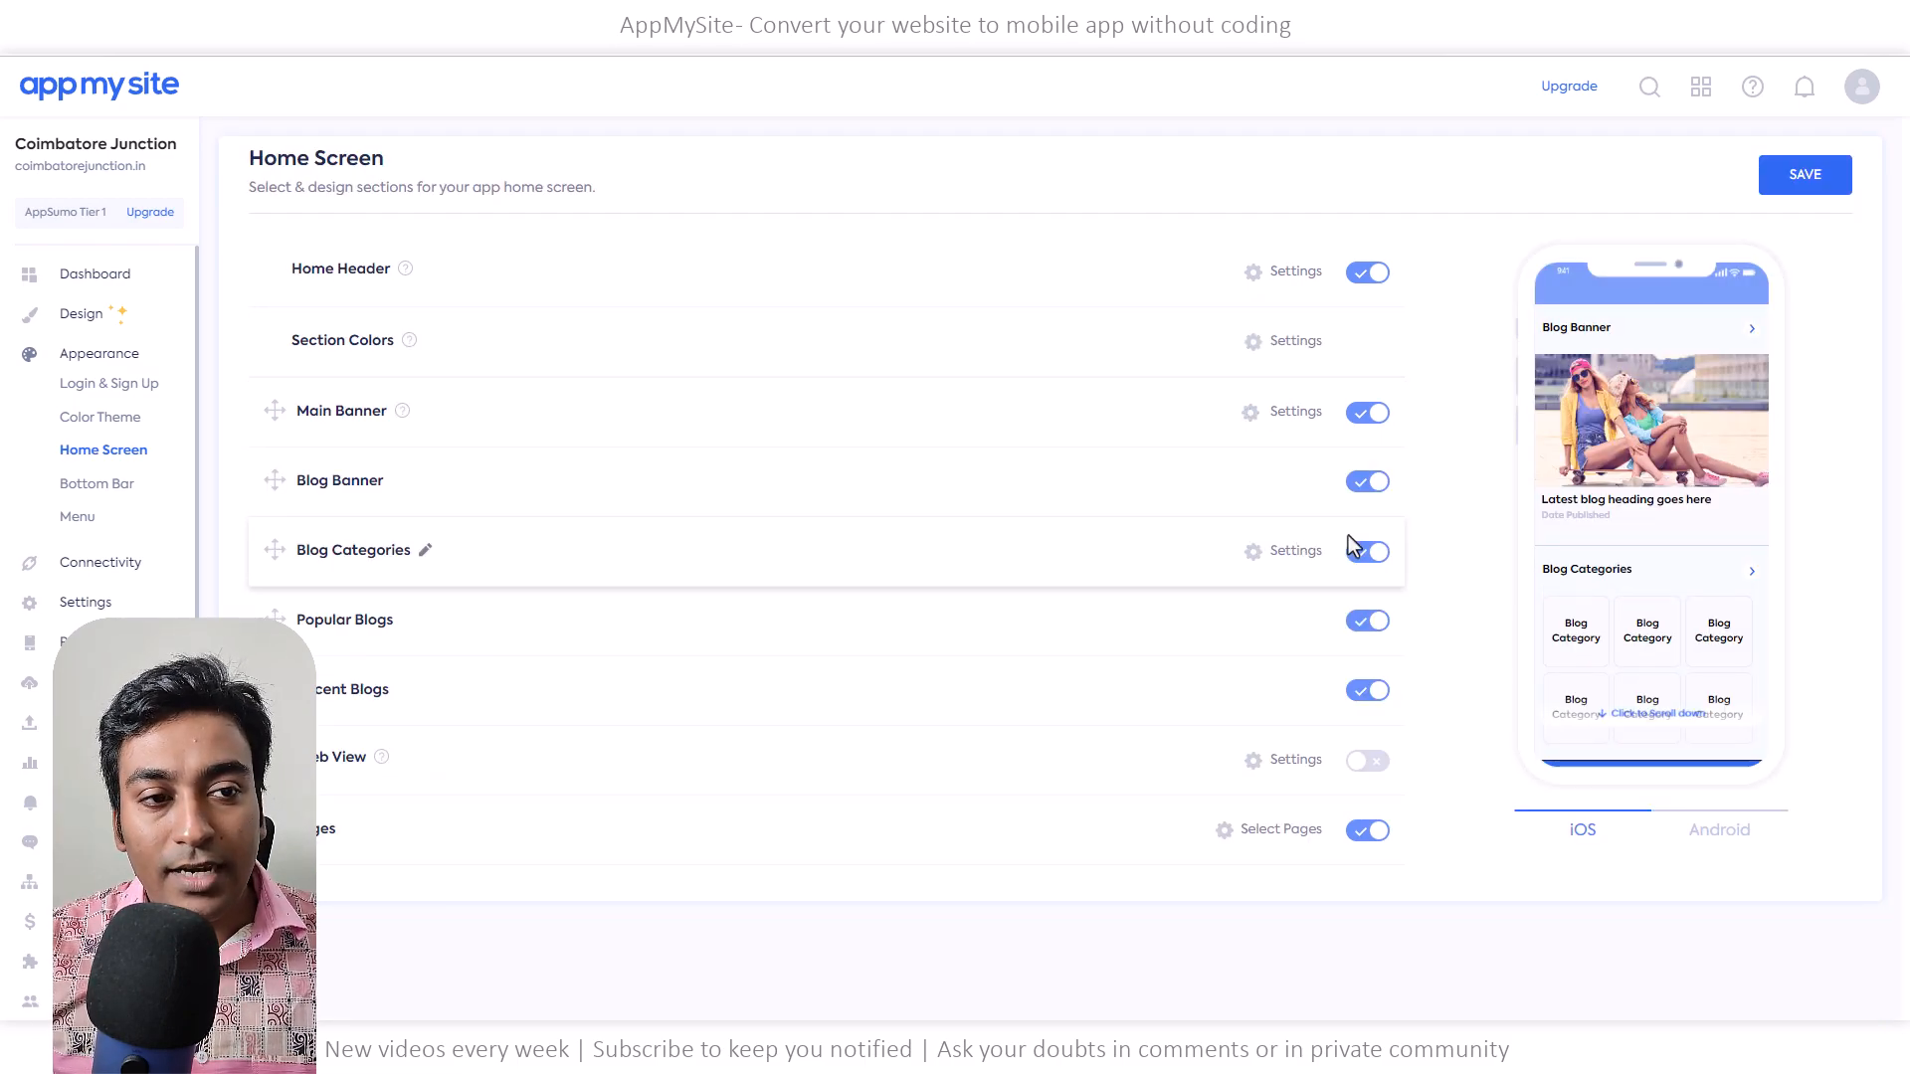
Disable the Blog Banner, Blog Categories, Popular Blogs, Recent Blogs, Pages and Main Banner sections of the home screen
{"action": "left_click", "coordinate": [1370, 484]}
{"action": "left_click", "coordinate": [1369, 554]}
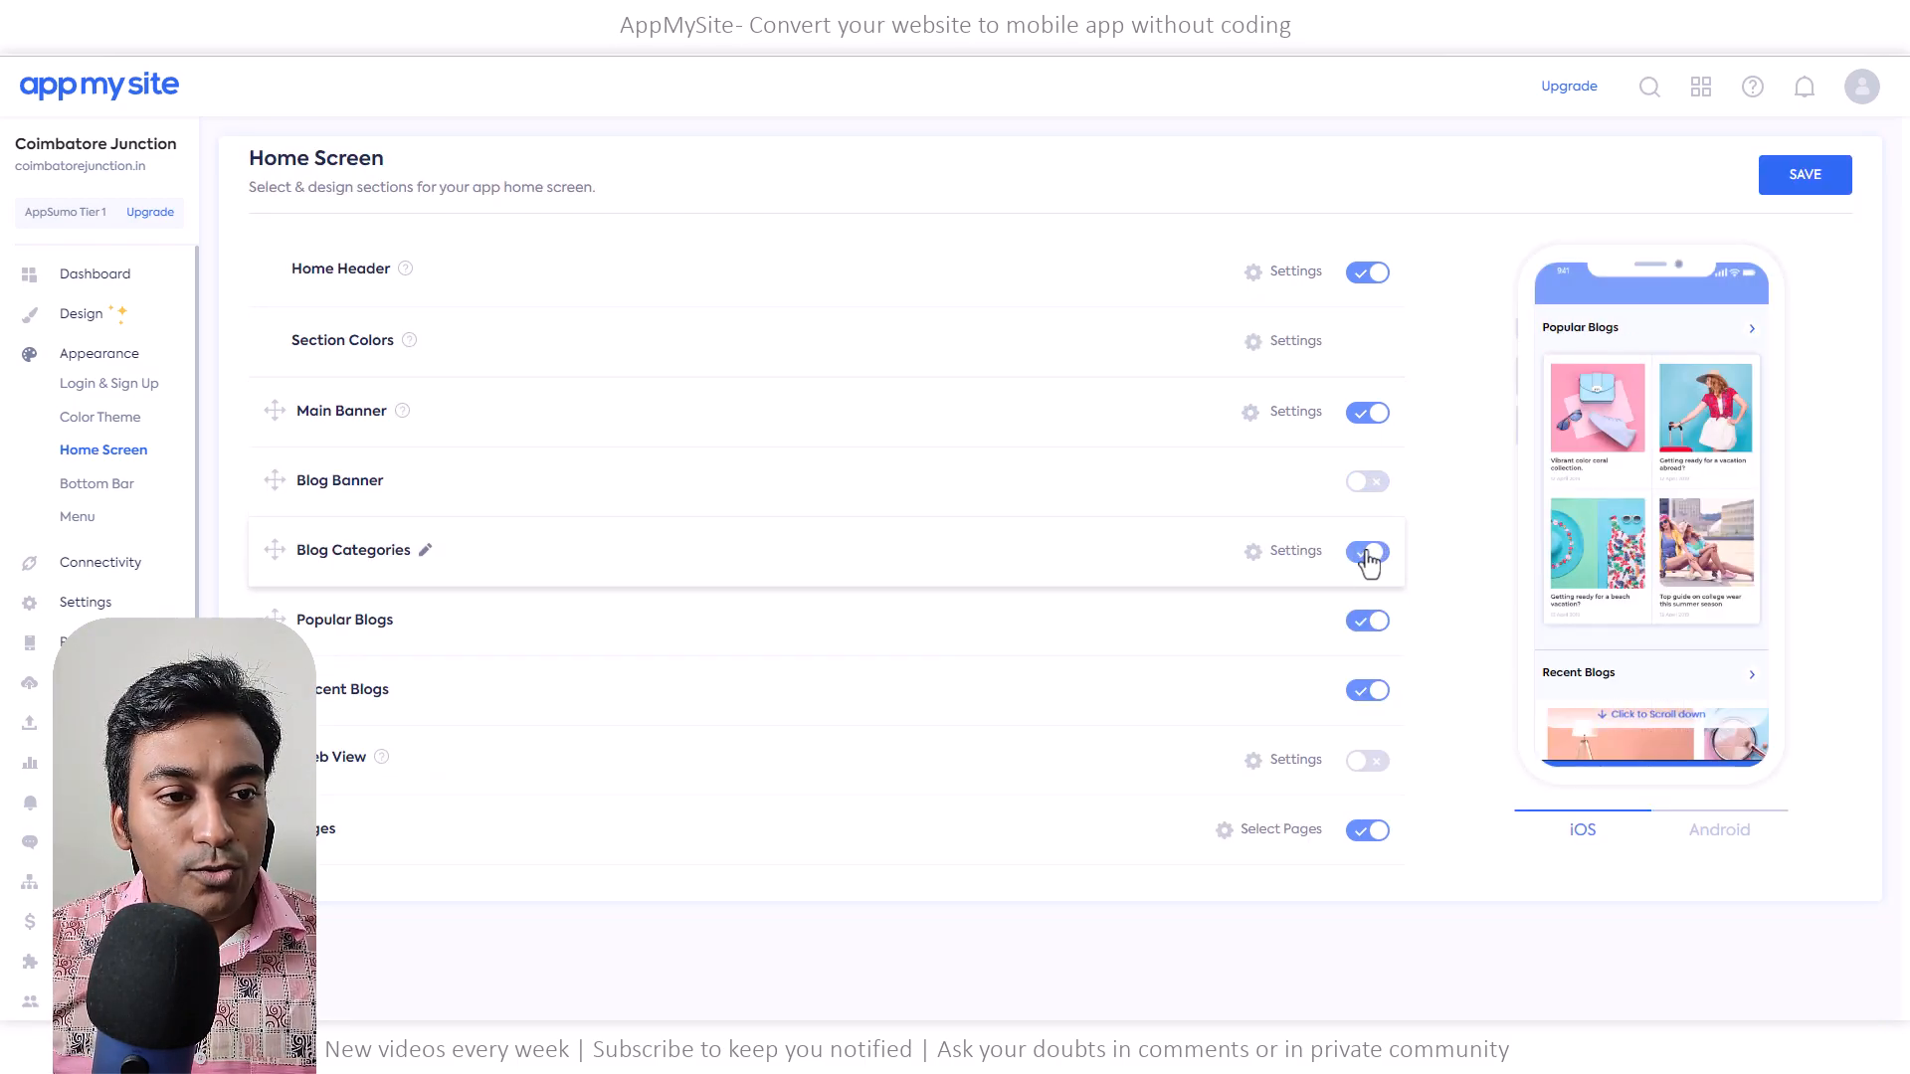
{"action": "left_click", "coordinate": [1365, 623]}
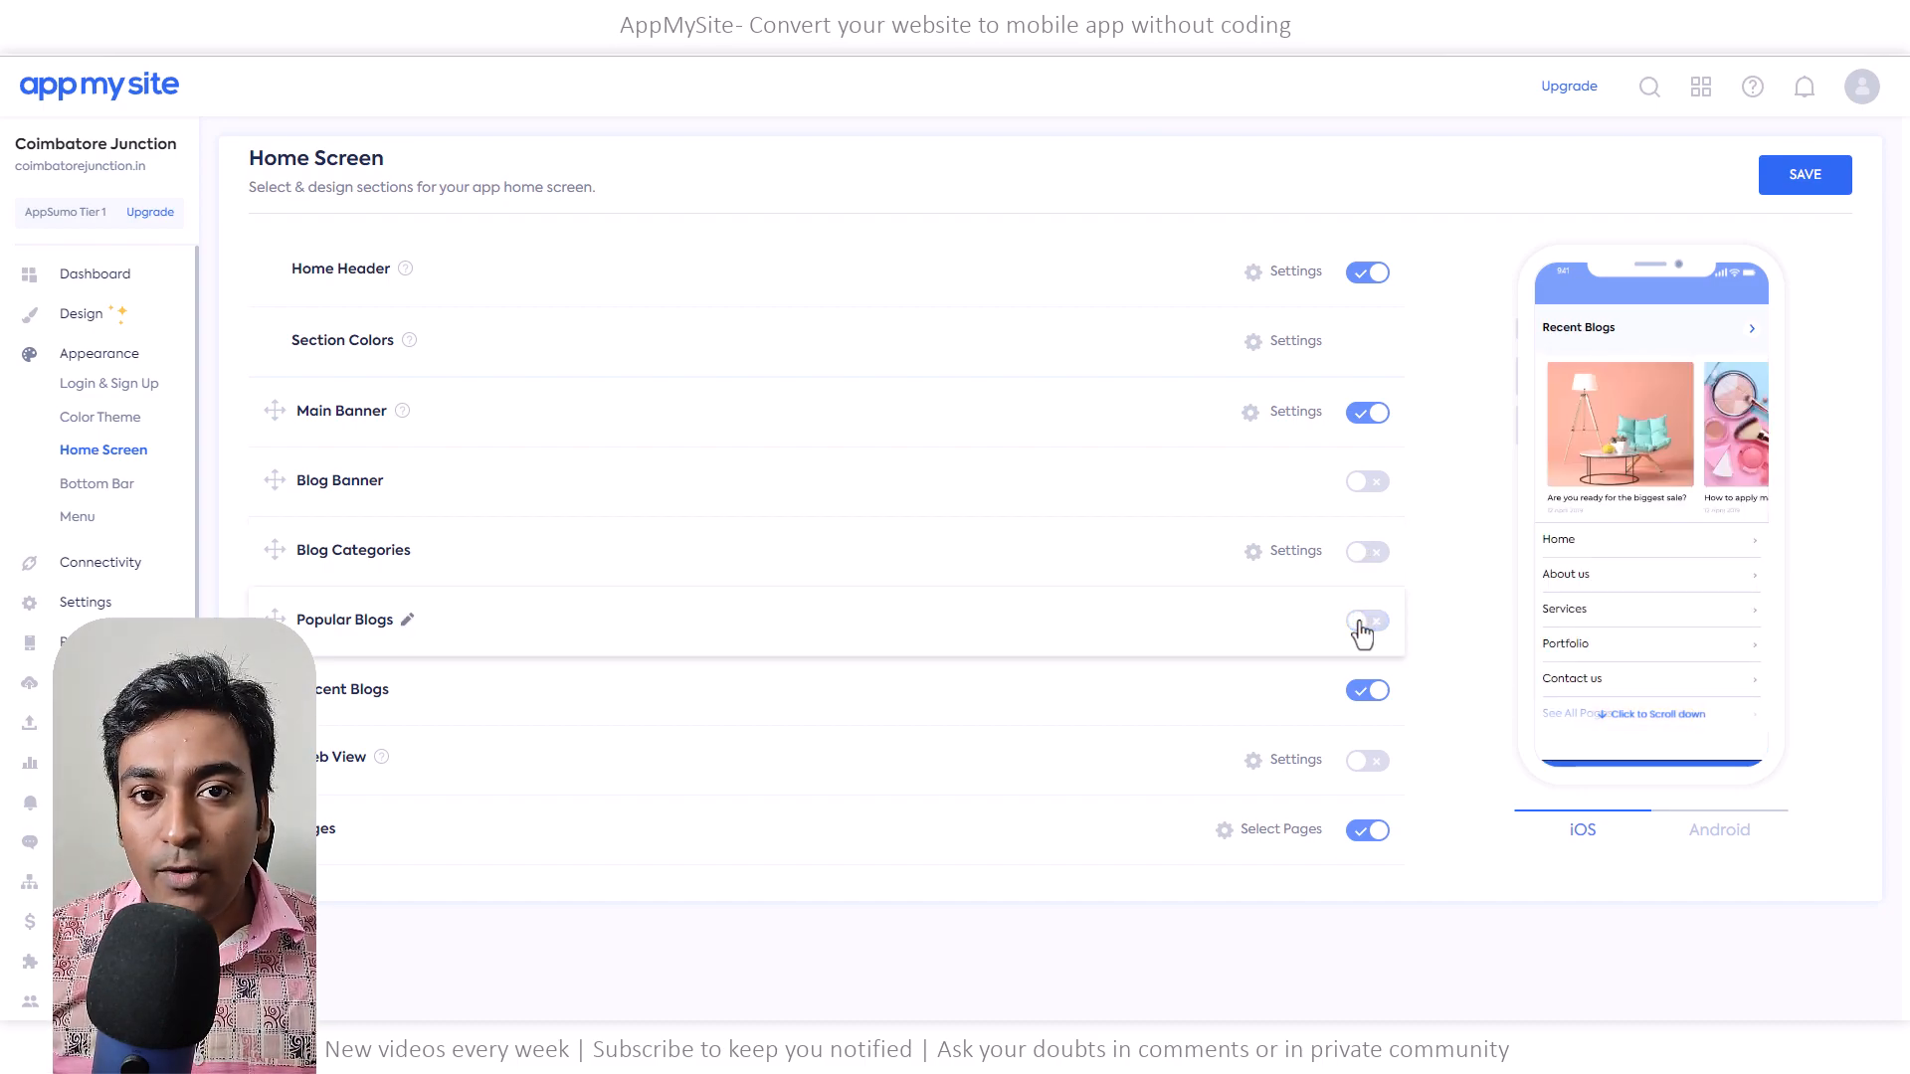
{"action": "left_click", "coordinate": [1356, 701]}
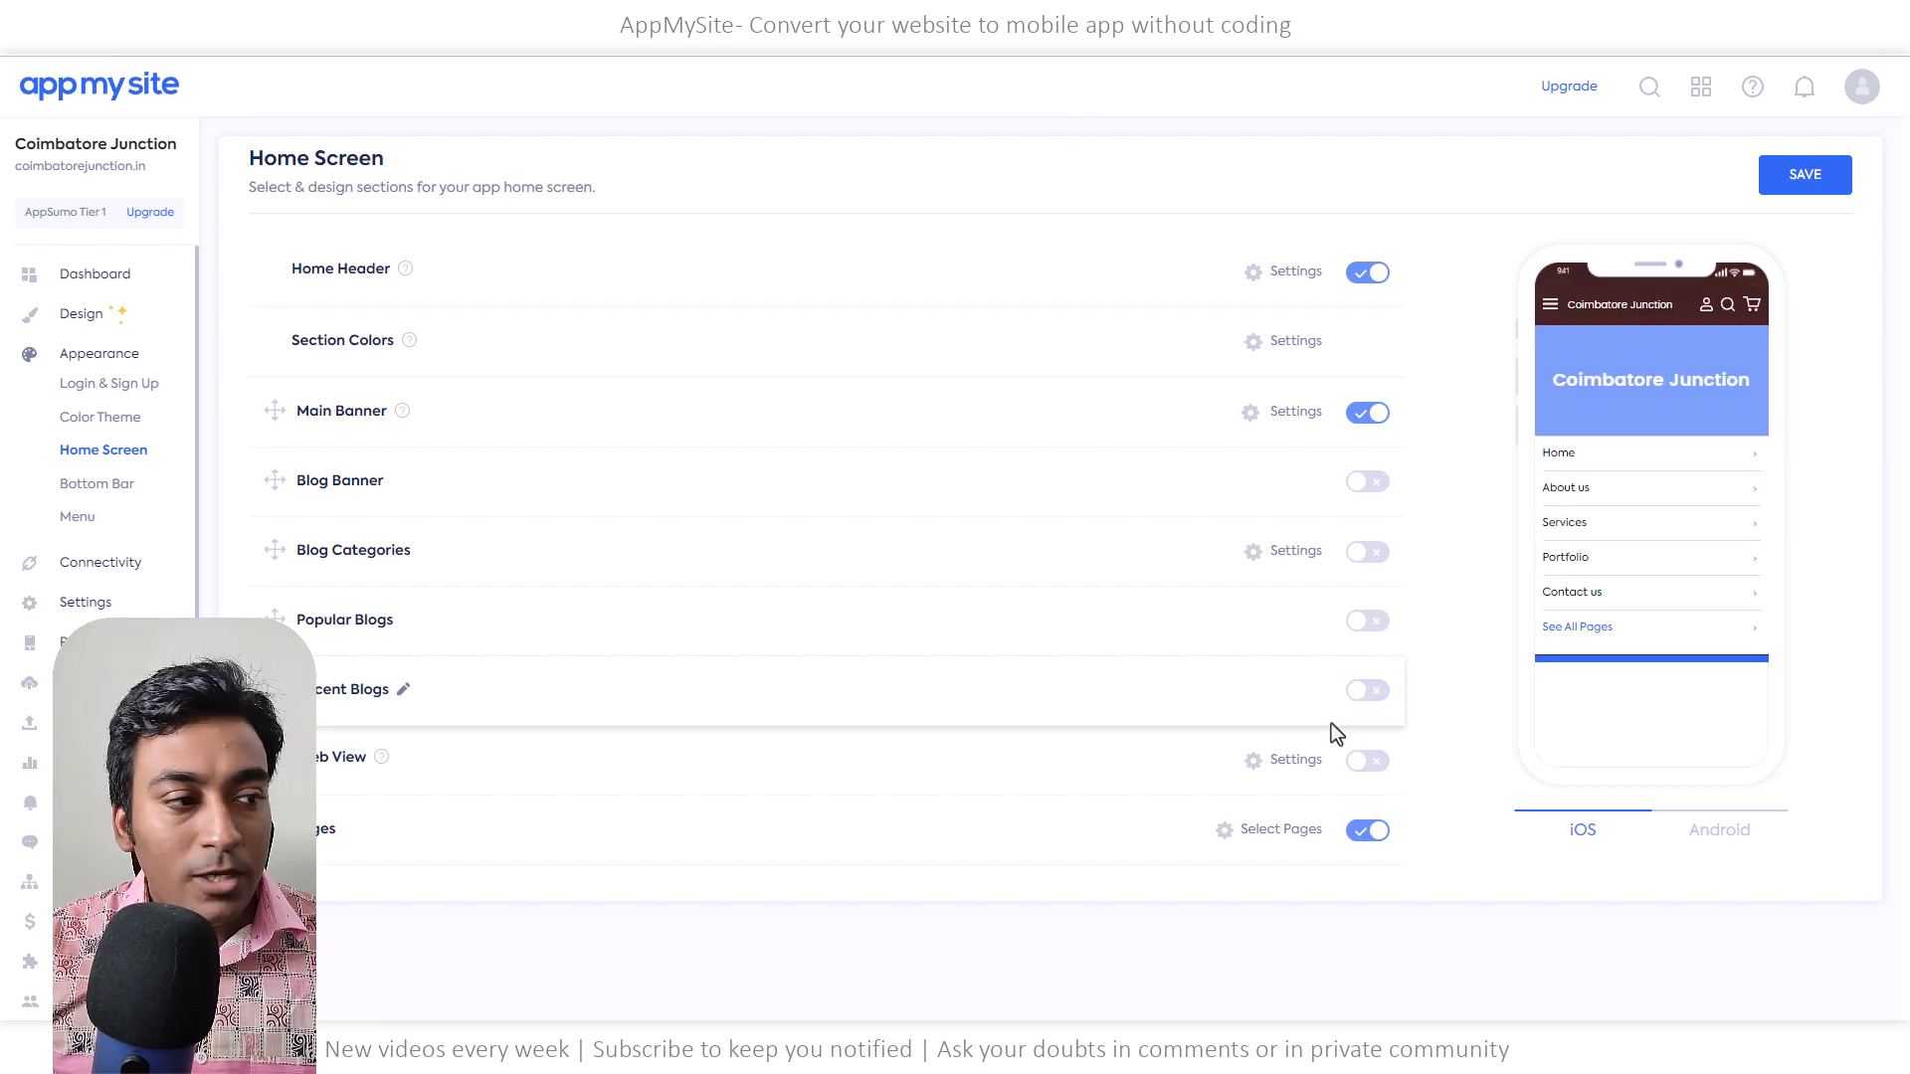
{"action": "left_click", "coordinate": [1365, 844]}
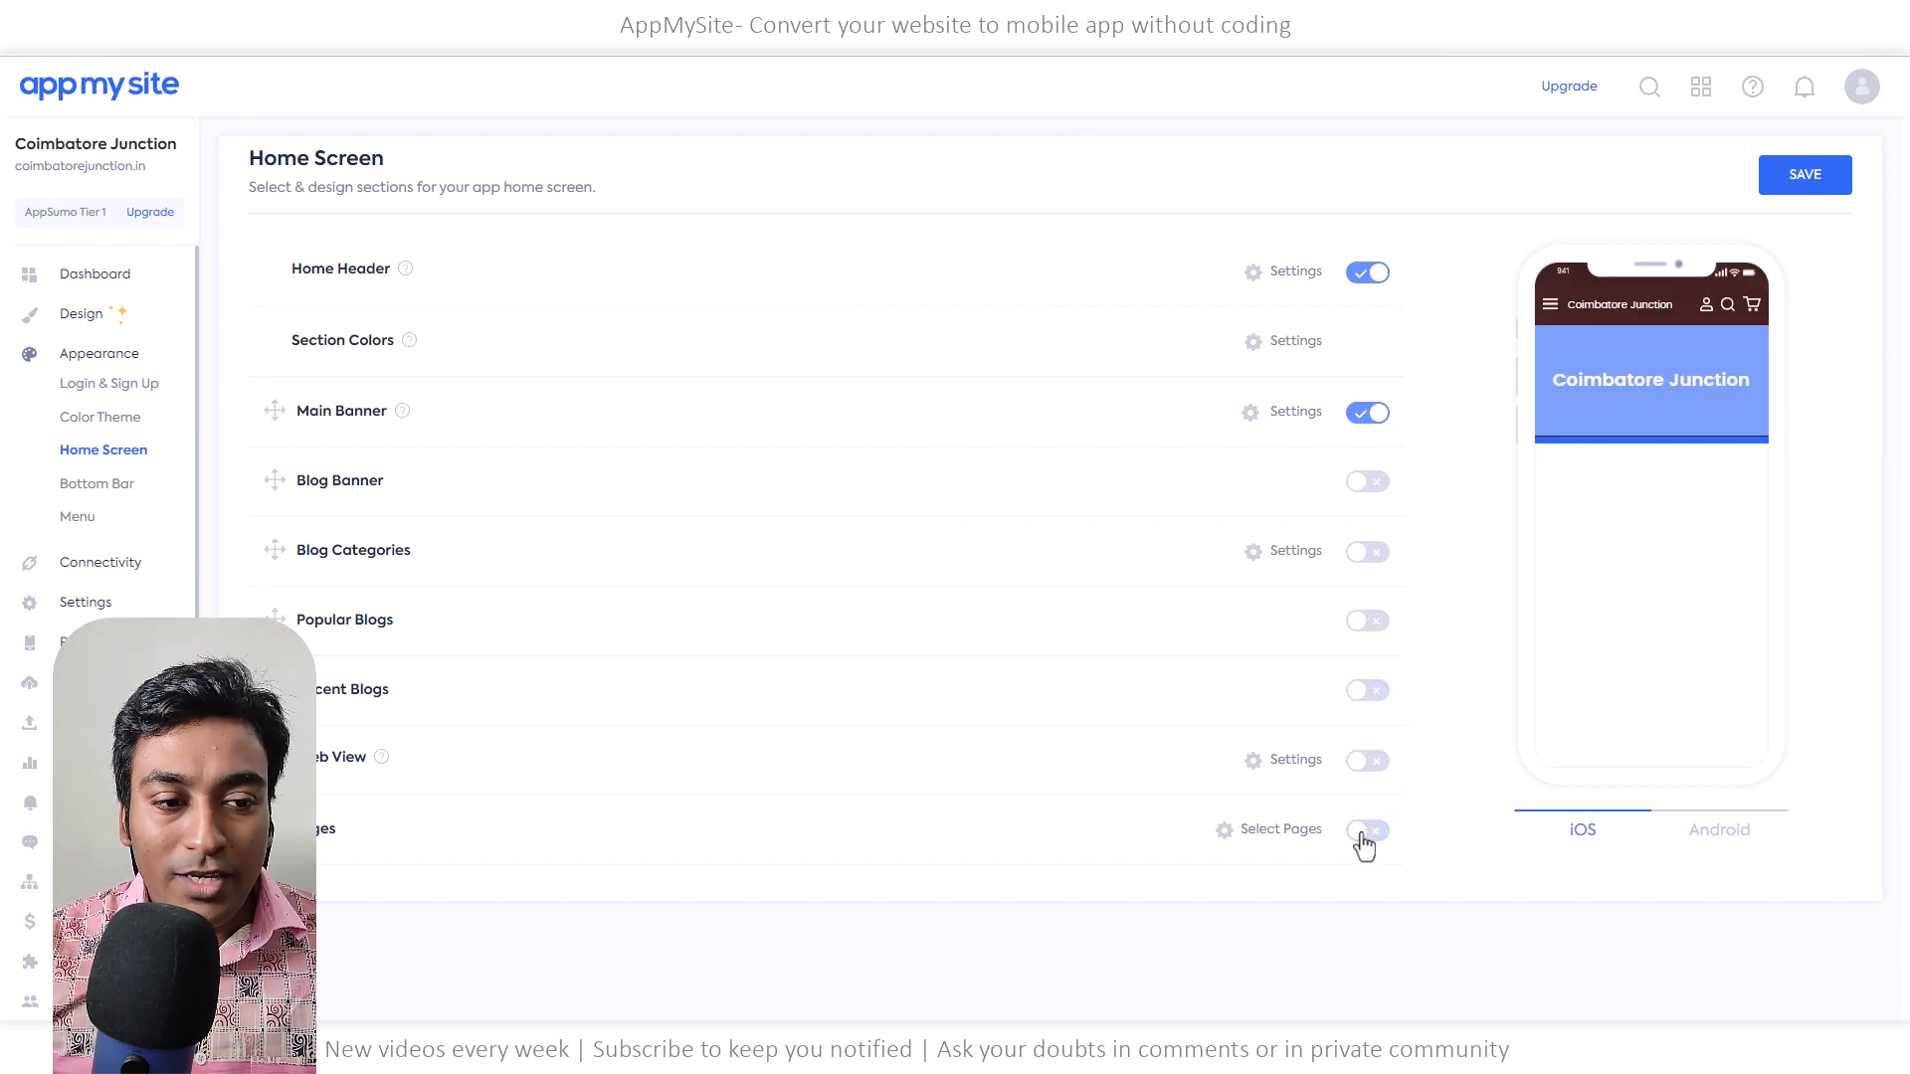
{"action": "left_click", "coordinate": [1369, 413]}
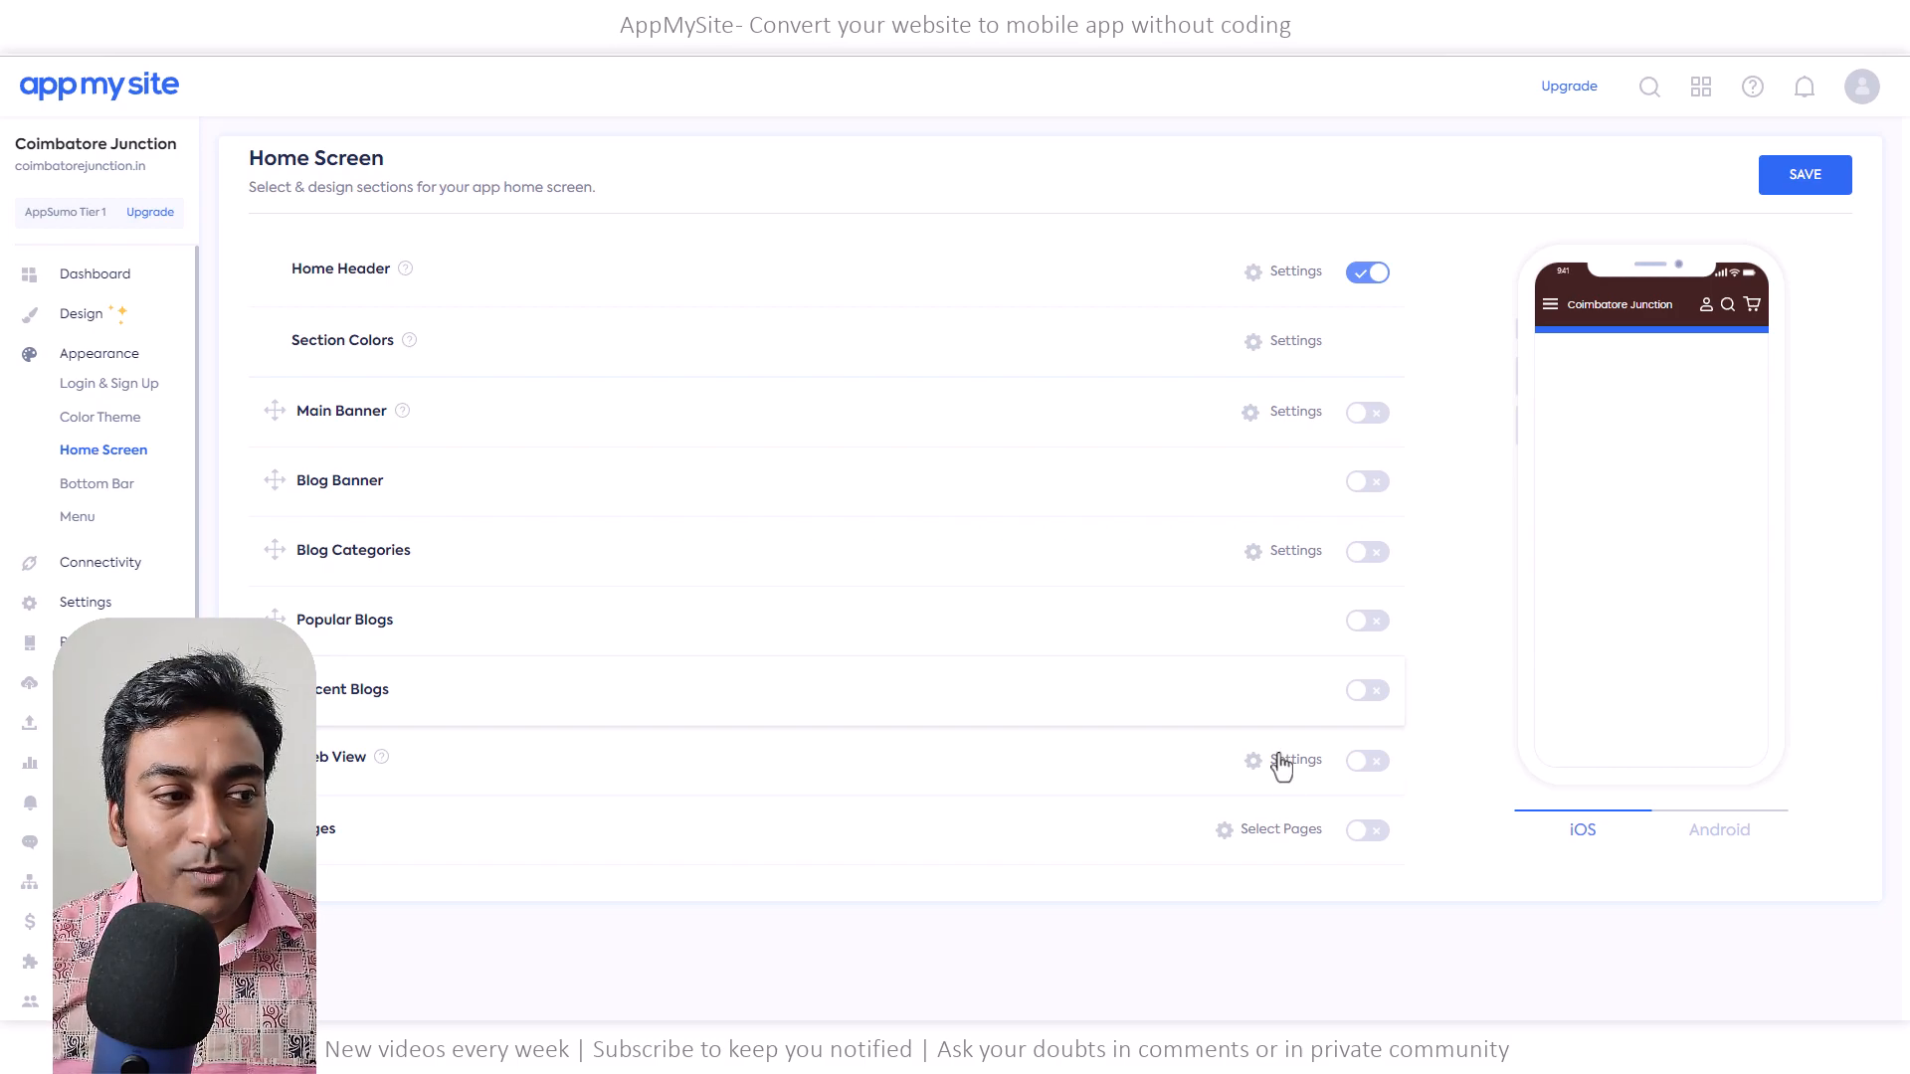
Enable the Web View section on the home screen
{"action": "left_click", "coordinate": [1374, 764]}
{"action": "left_click", "coordinate": [1369, 762]}
{"action": "left_click", "coordinate": [945, 645]}
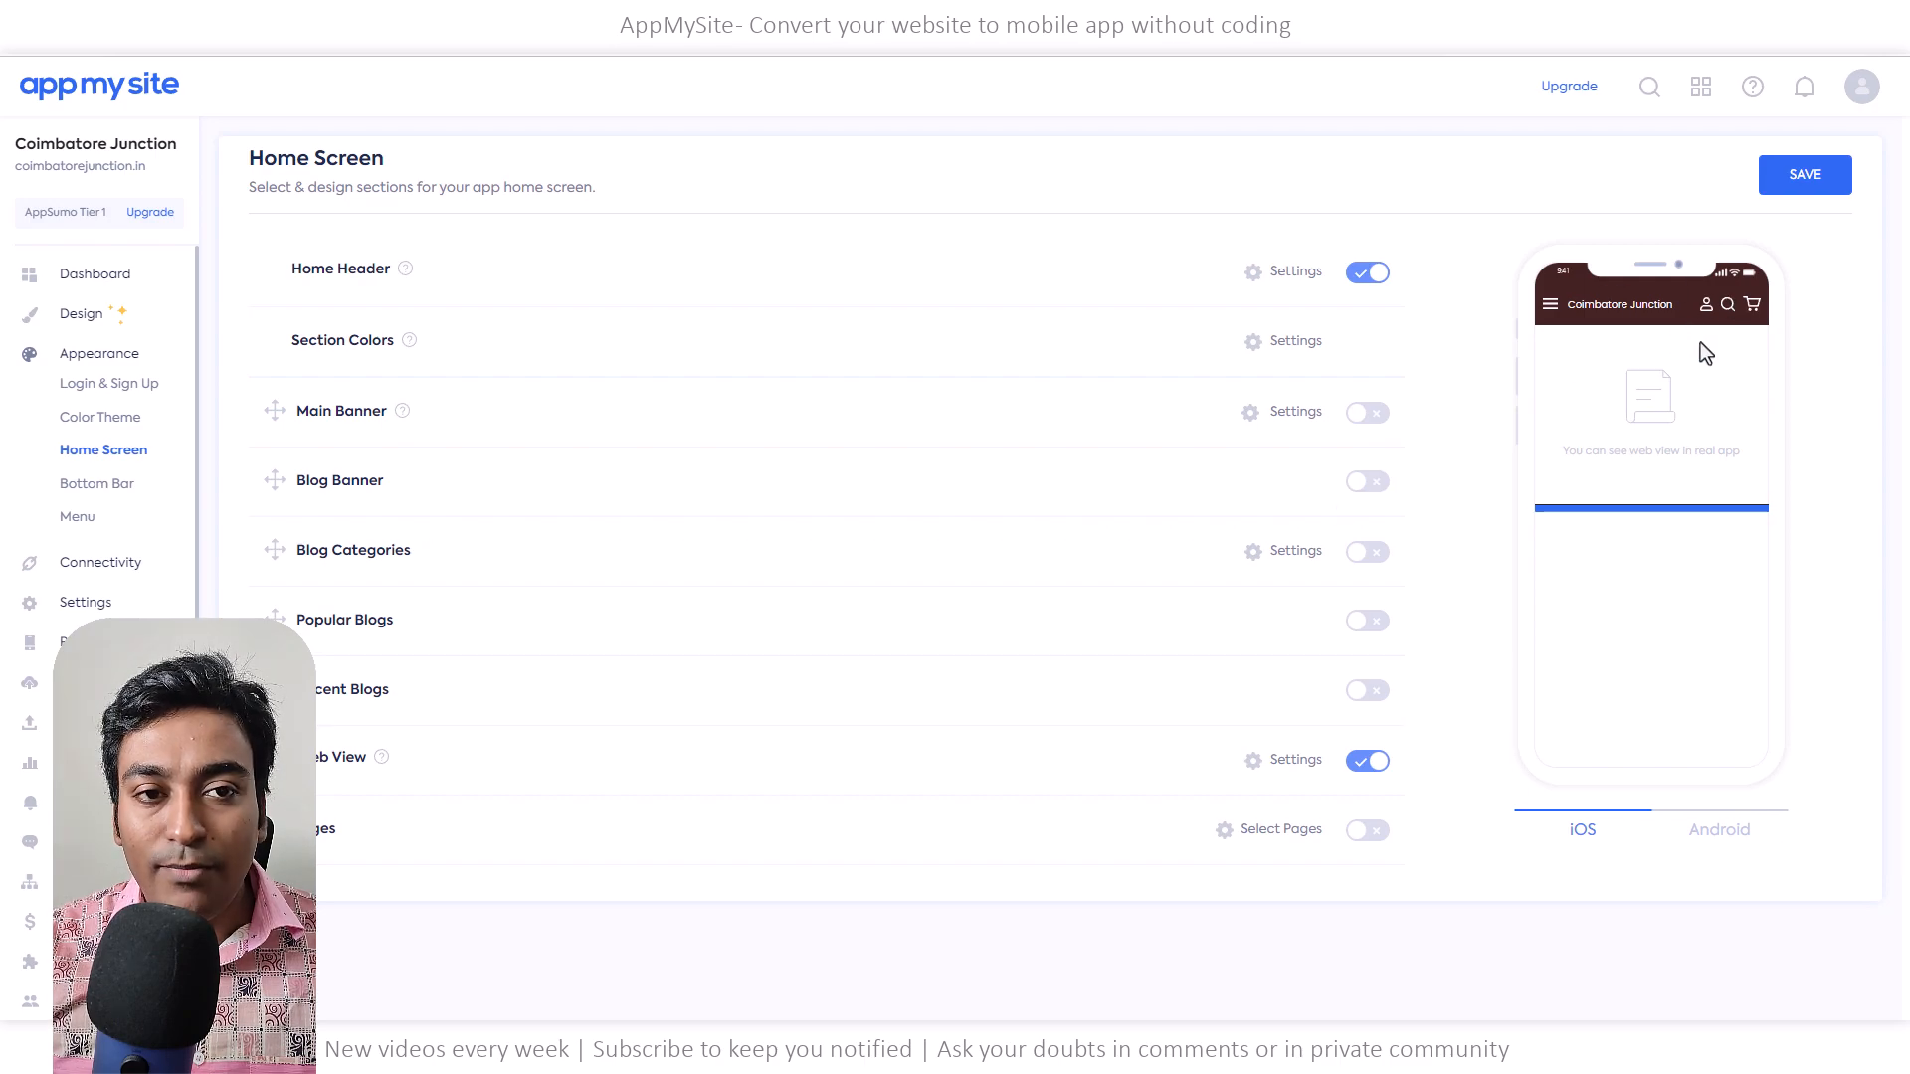
Disable post search in the Home Header settings
{"action": "left_click", "coordinate": [1294, 276]}
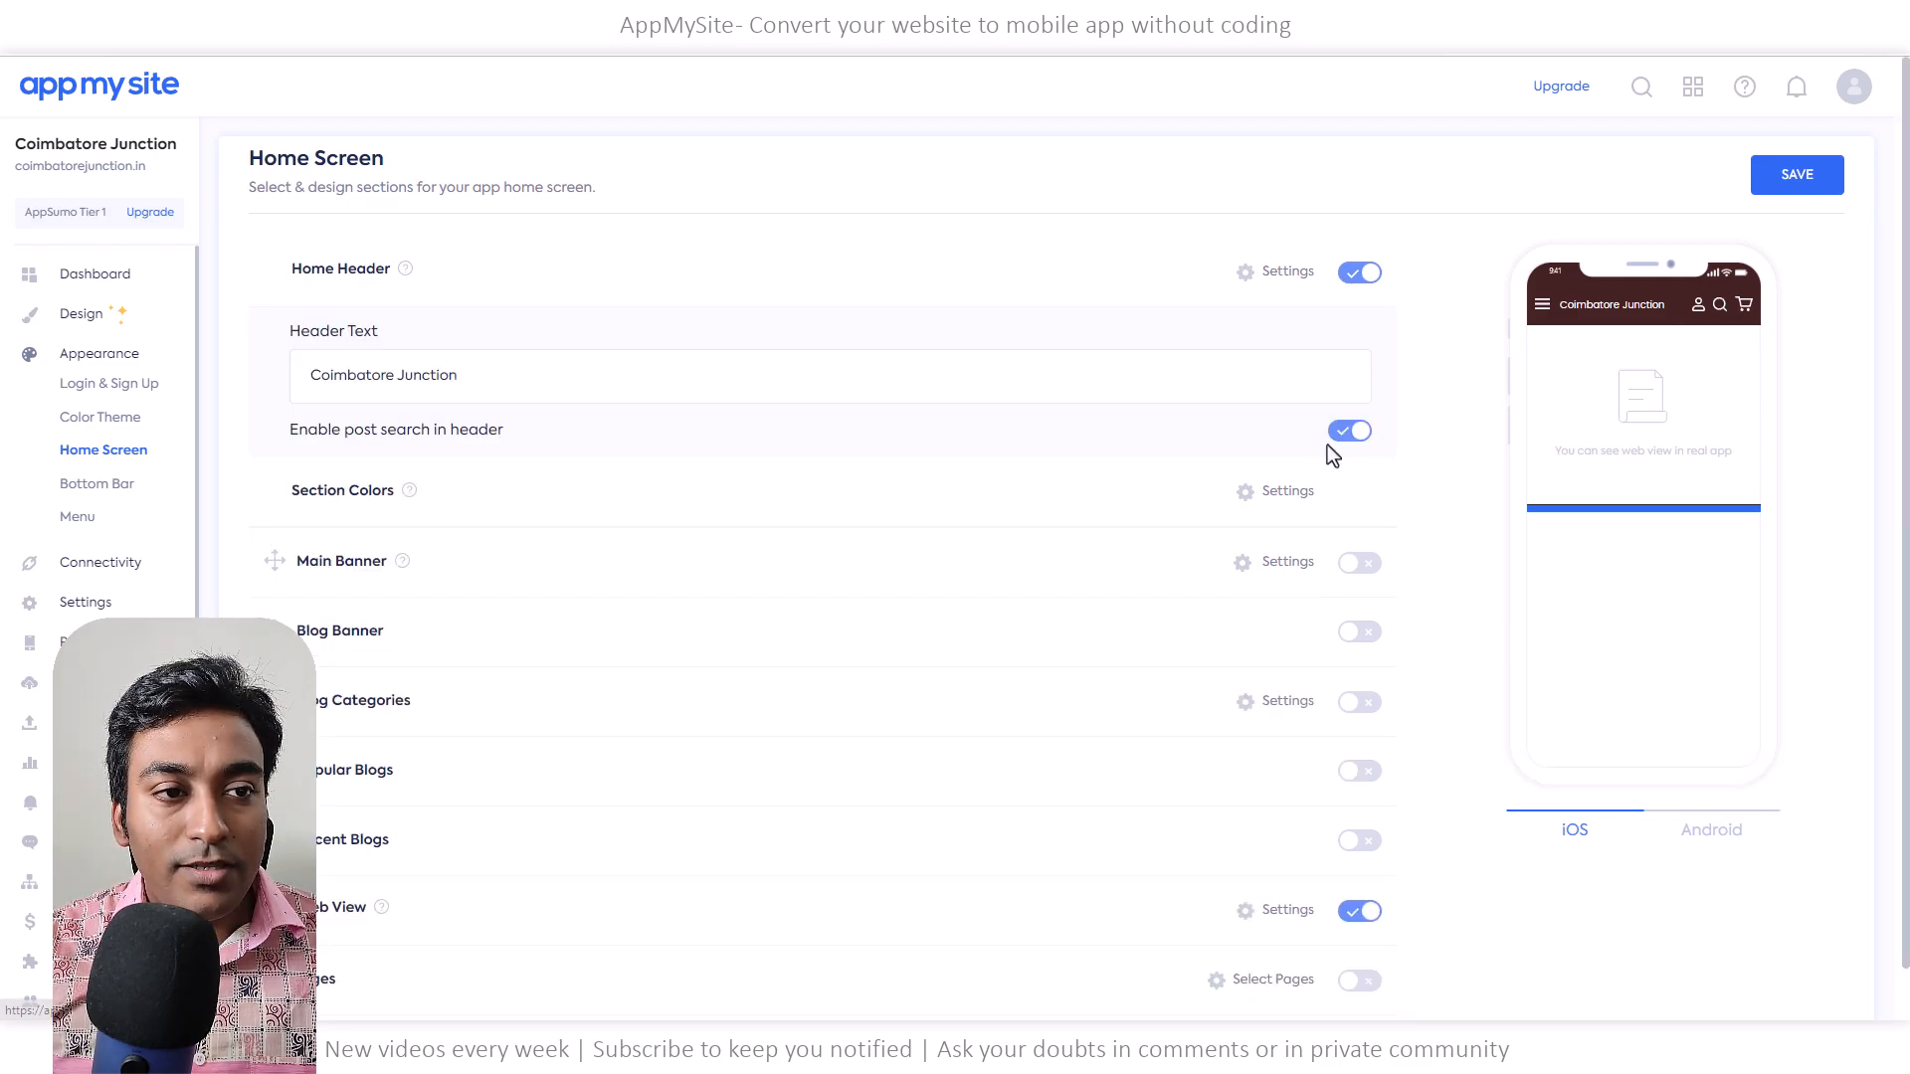
{"action": "left_click", "coordinate": [1361, 438]}
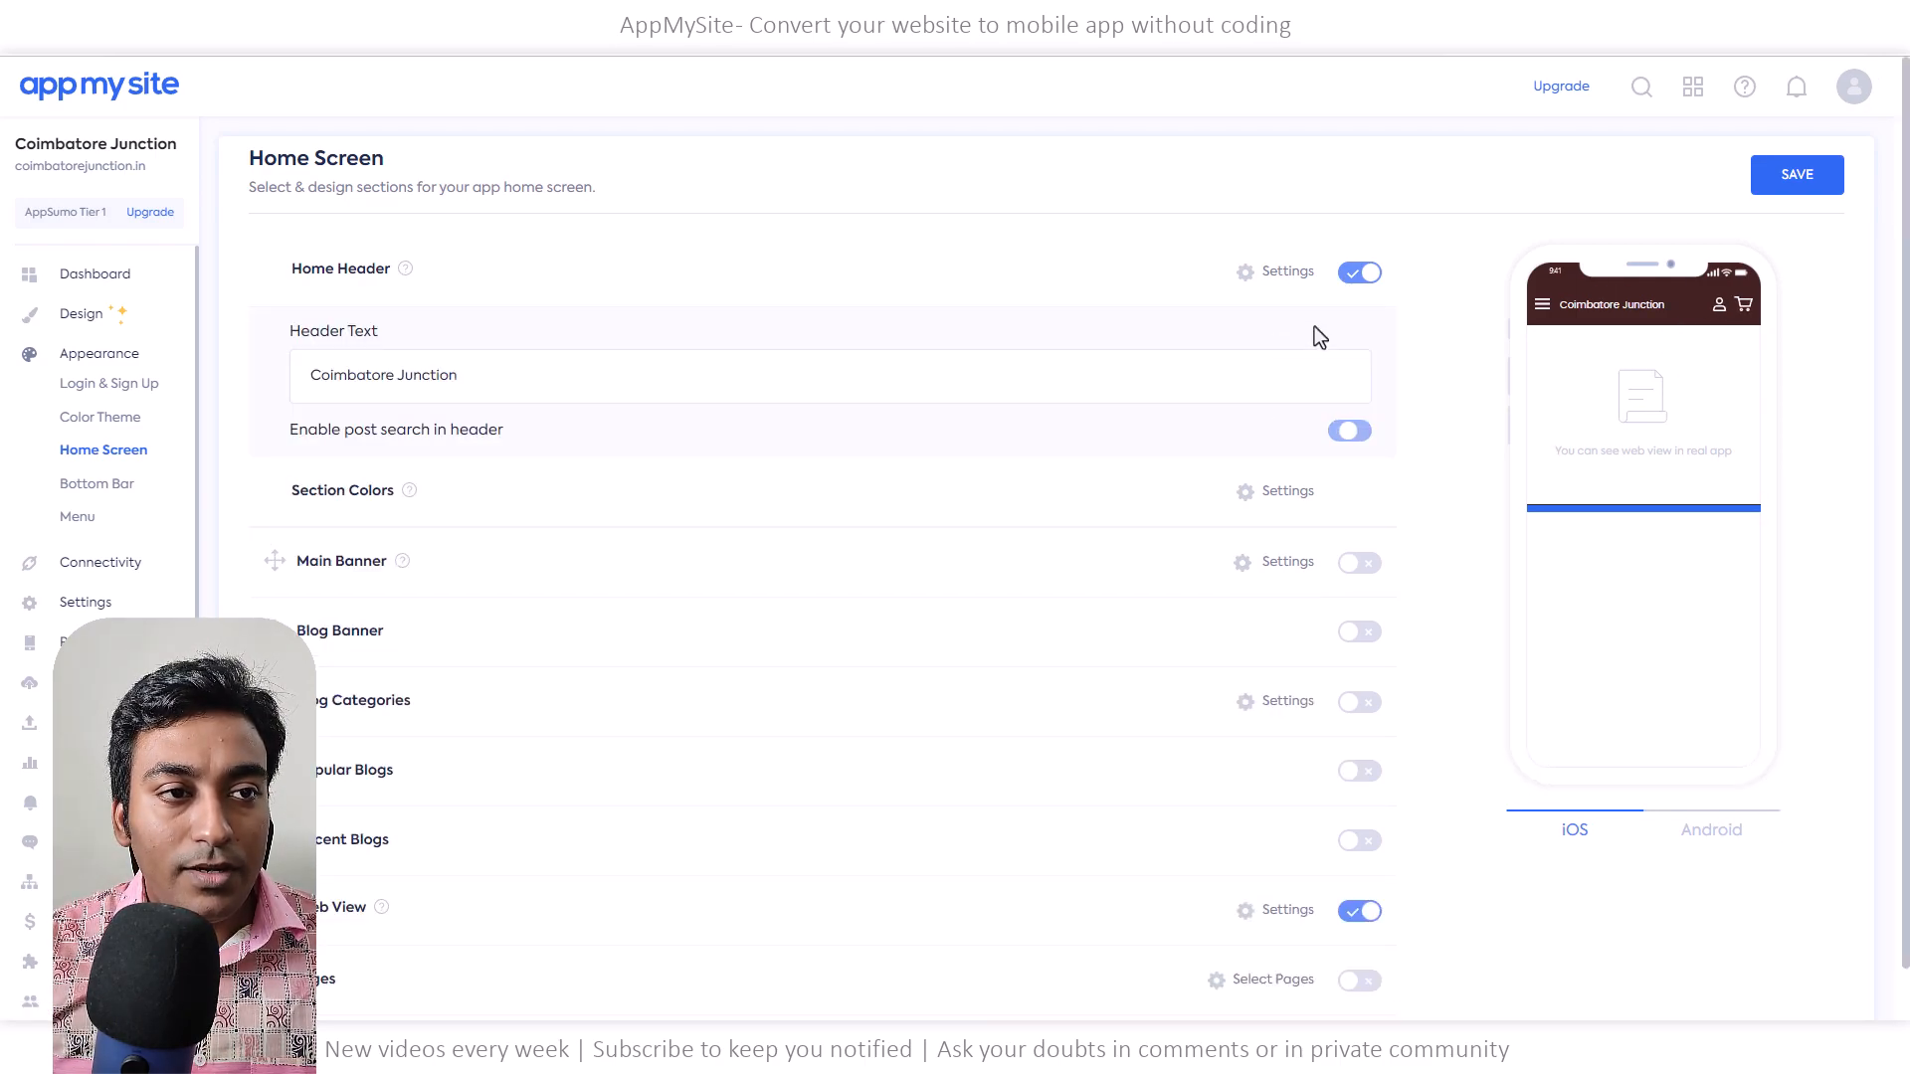
{"action": "left_click", "coordinate": [1293, 283]}
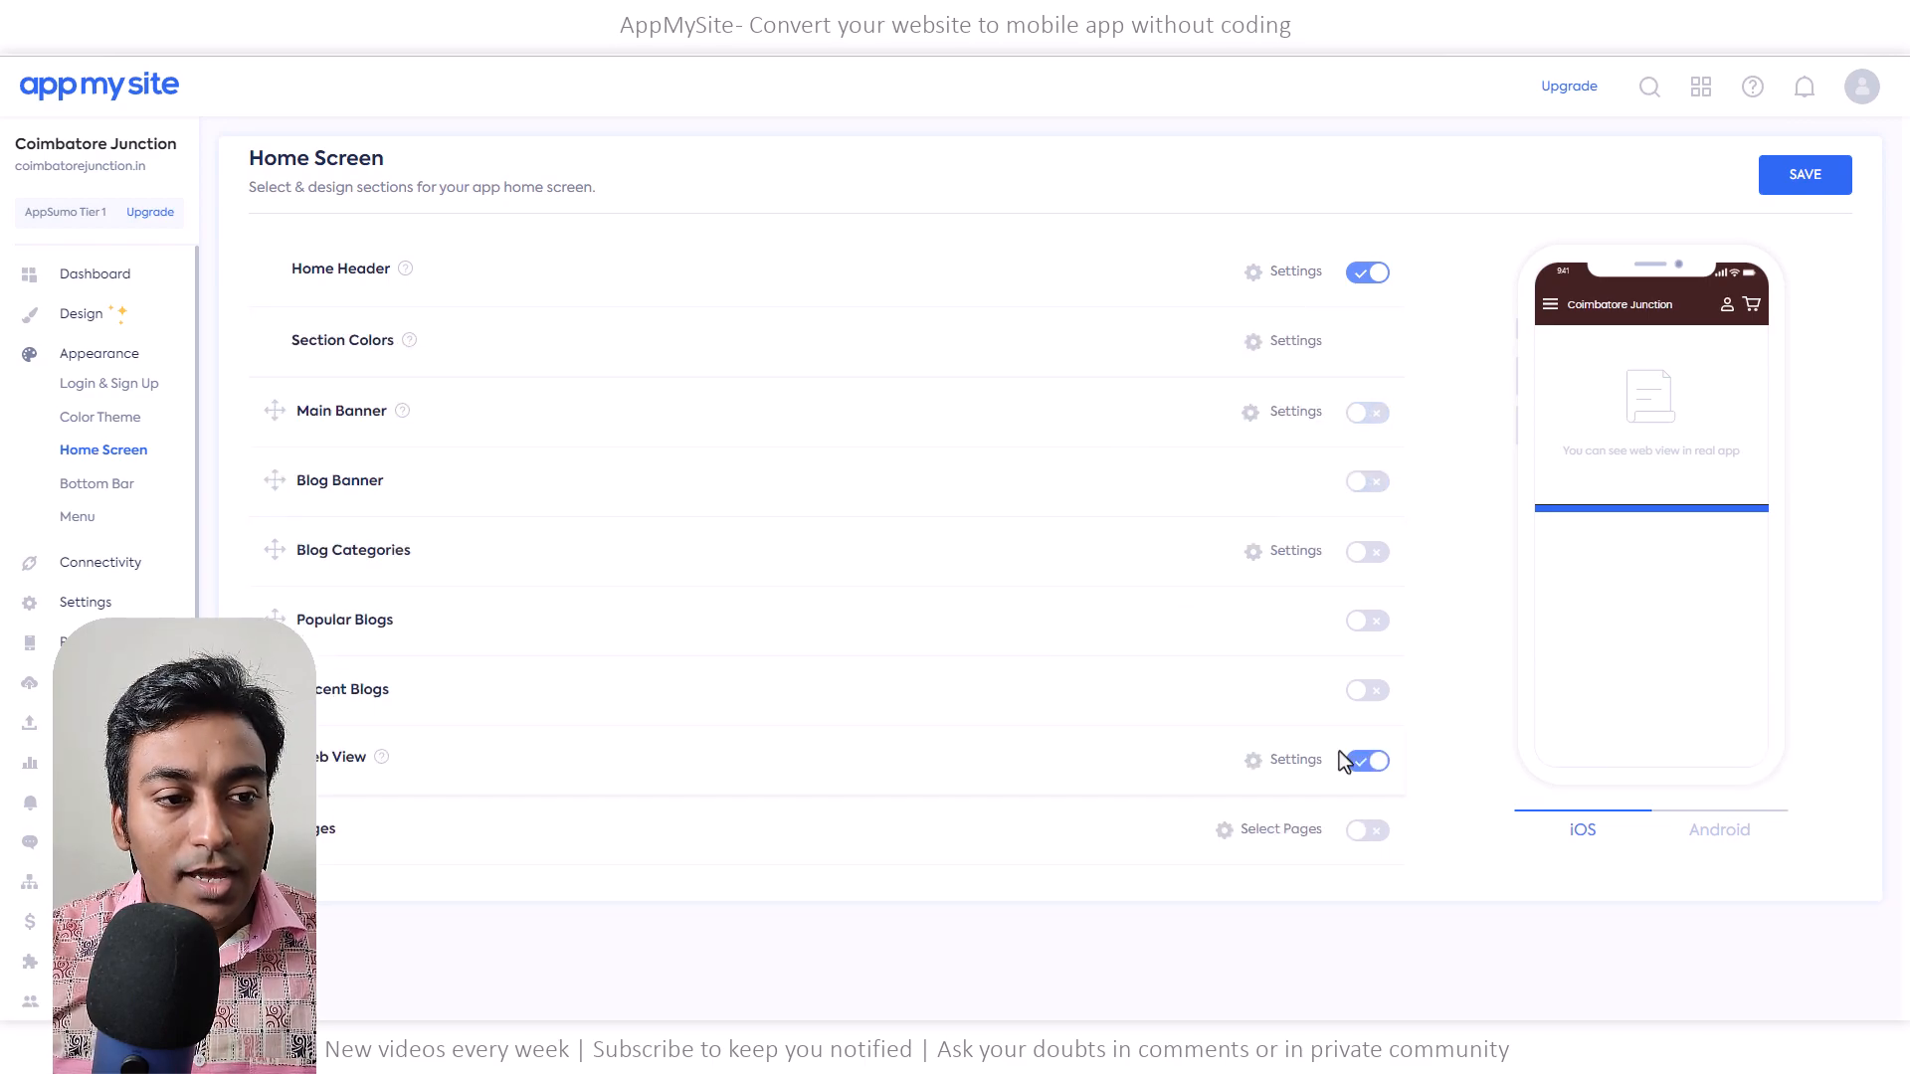
Check the URL in the Web View settings and disable the Web View section
{"action": "left_click", "coordinate": [1304, 766]}
{"action": "scroll", "coordinate": [1237, 733], "scroll_direction": "down", "scroll_amount": 1}
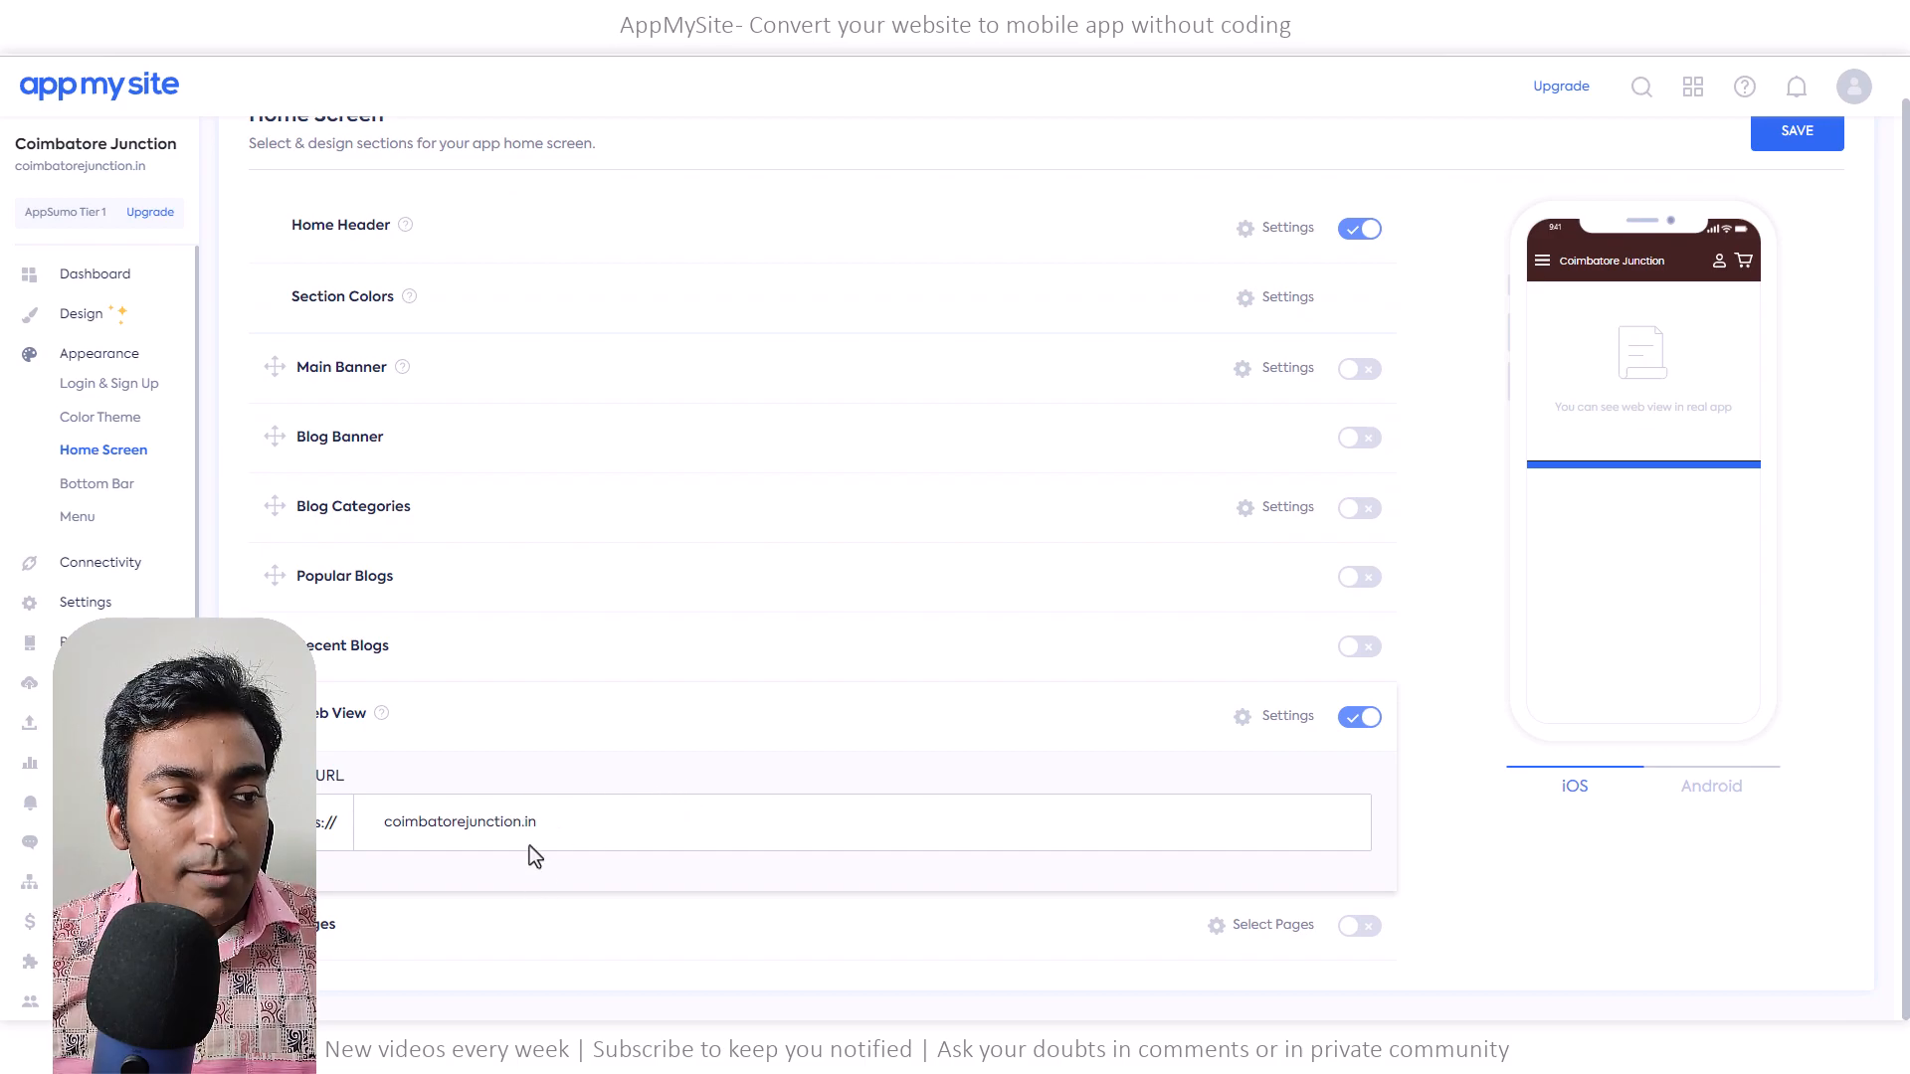
{"action": "left_click", "coordinate": [1264, 718]}
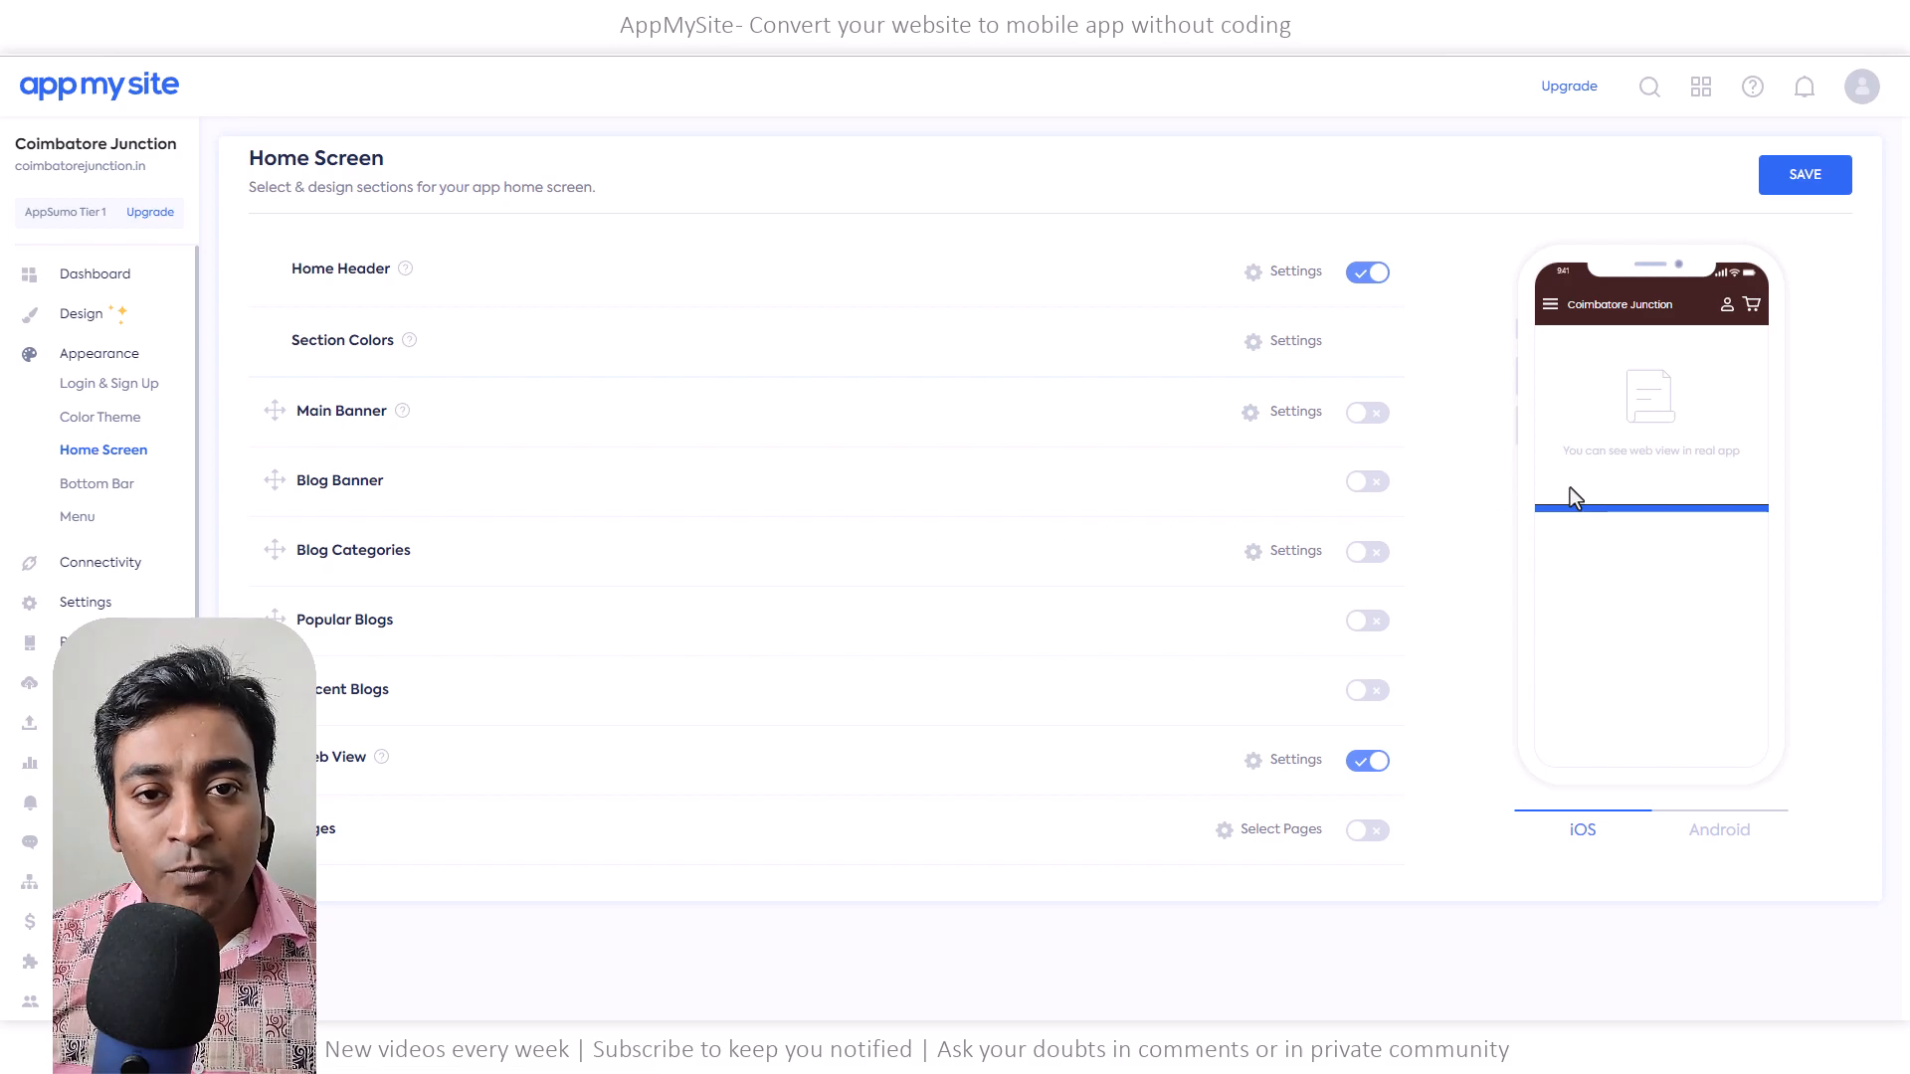
{"action": "left_click", "coordinate": [1368, 764]}
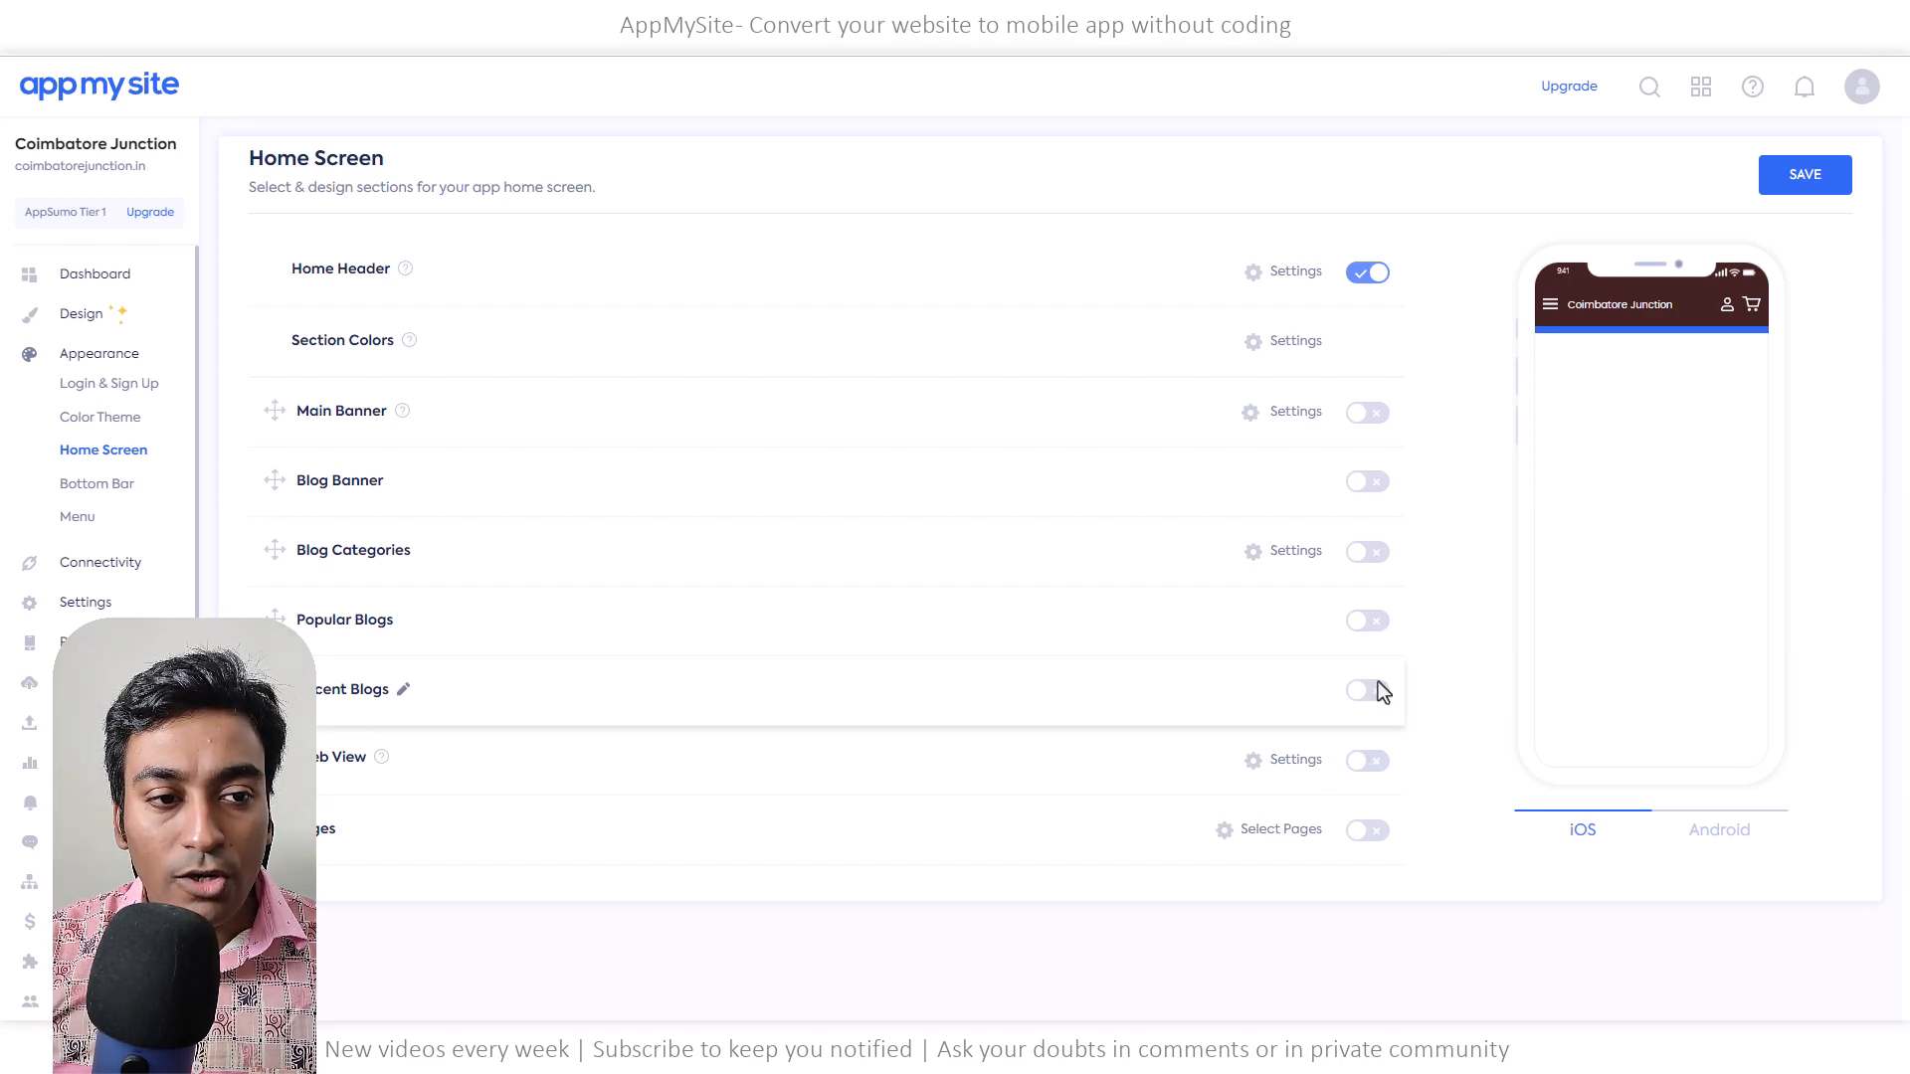
Enable the Recent Blogs, Popular Blogs, Blog Categories and Blog Banner sections and save the home screen
{"action": "left_click", "coordinate": [1373, 686]}
{"action": "left_click", "coordinate": [1369, 623]}
{"action": "left_click", "coordinate": [1368, 552]}
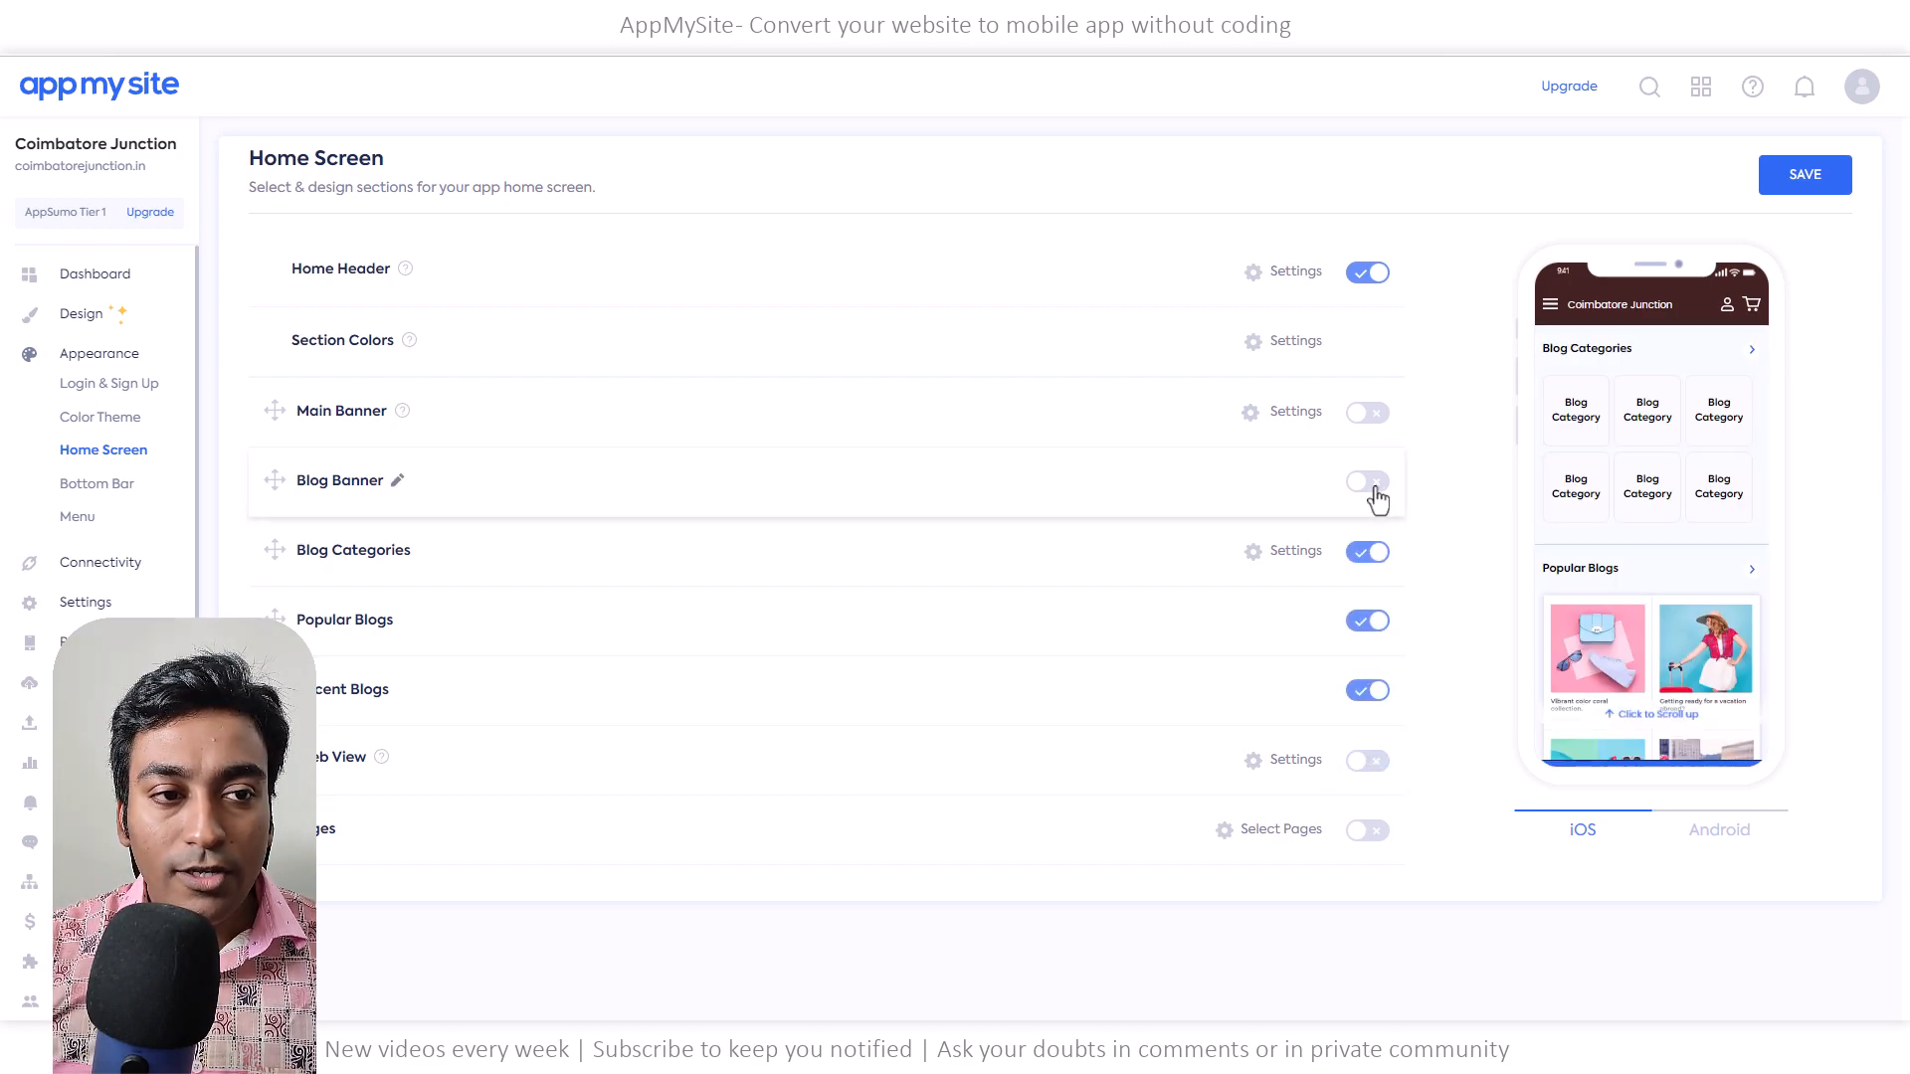
{"action": "left_click", "coordinate": [1369, 482]}
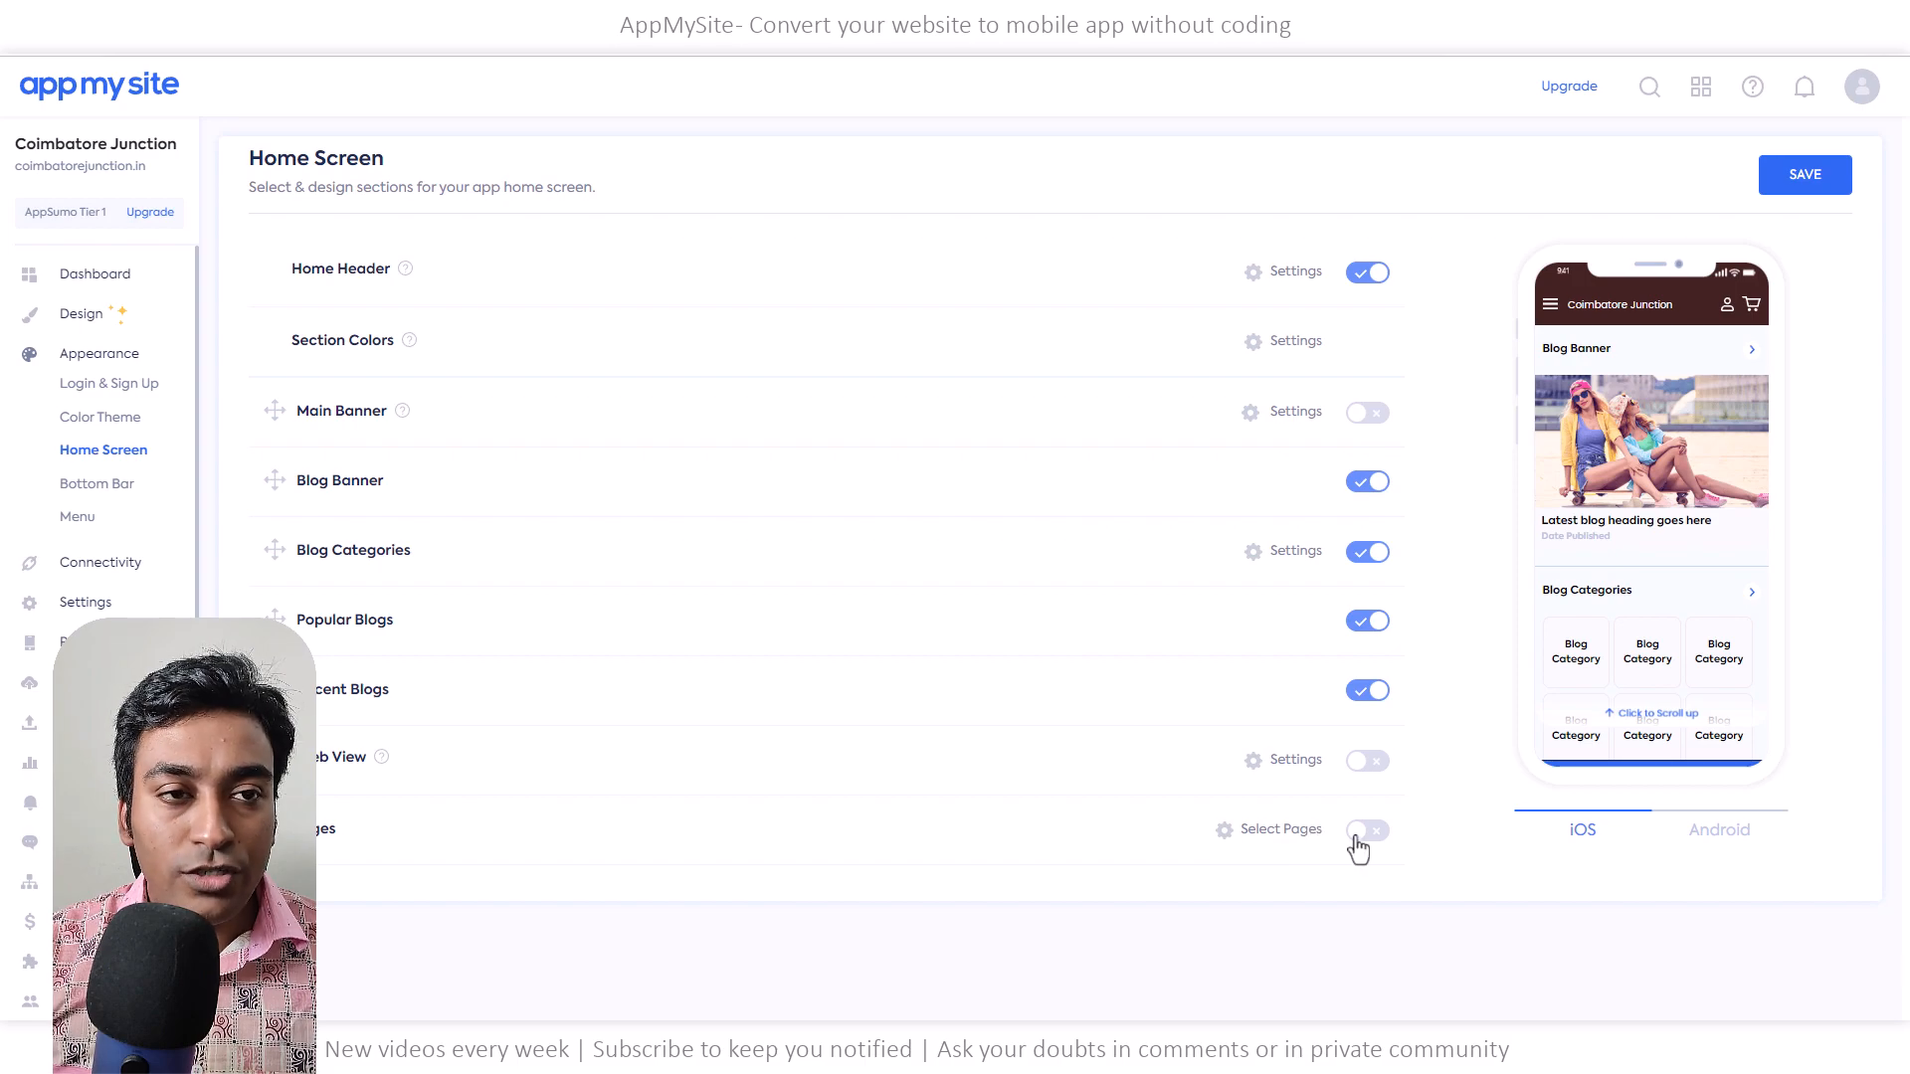
{"action": "left_click", "coordinate": [1280, 835]}
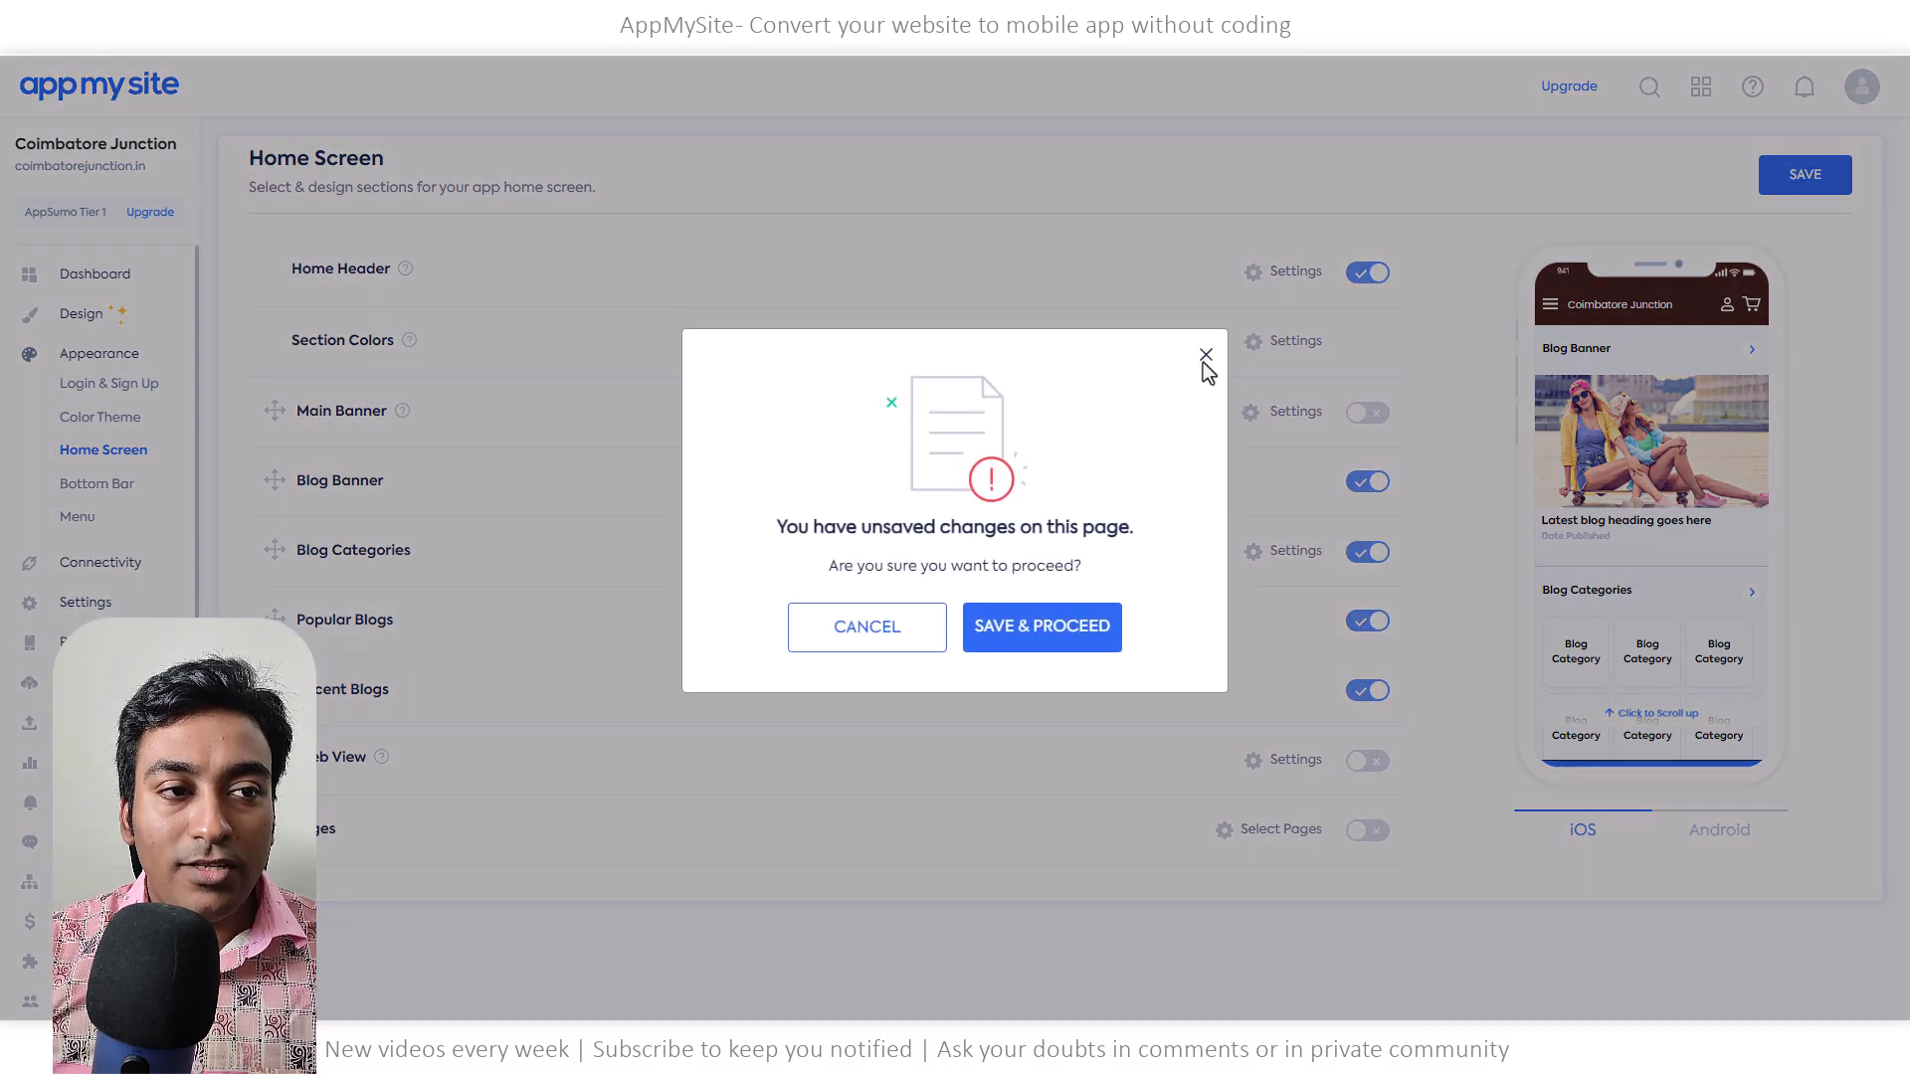
{"action": "left_click", "coordinate": [1205, 359]}
{"action": "left_click", "coordinate": [1830, 189]}
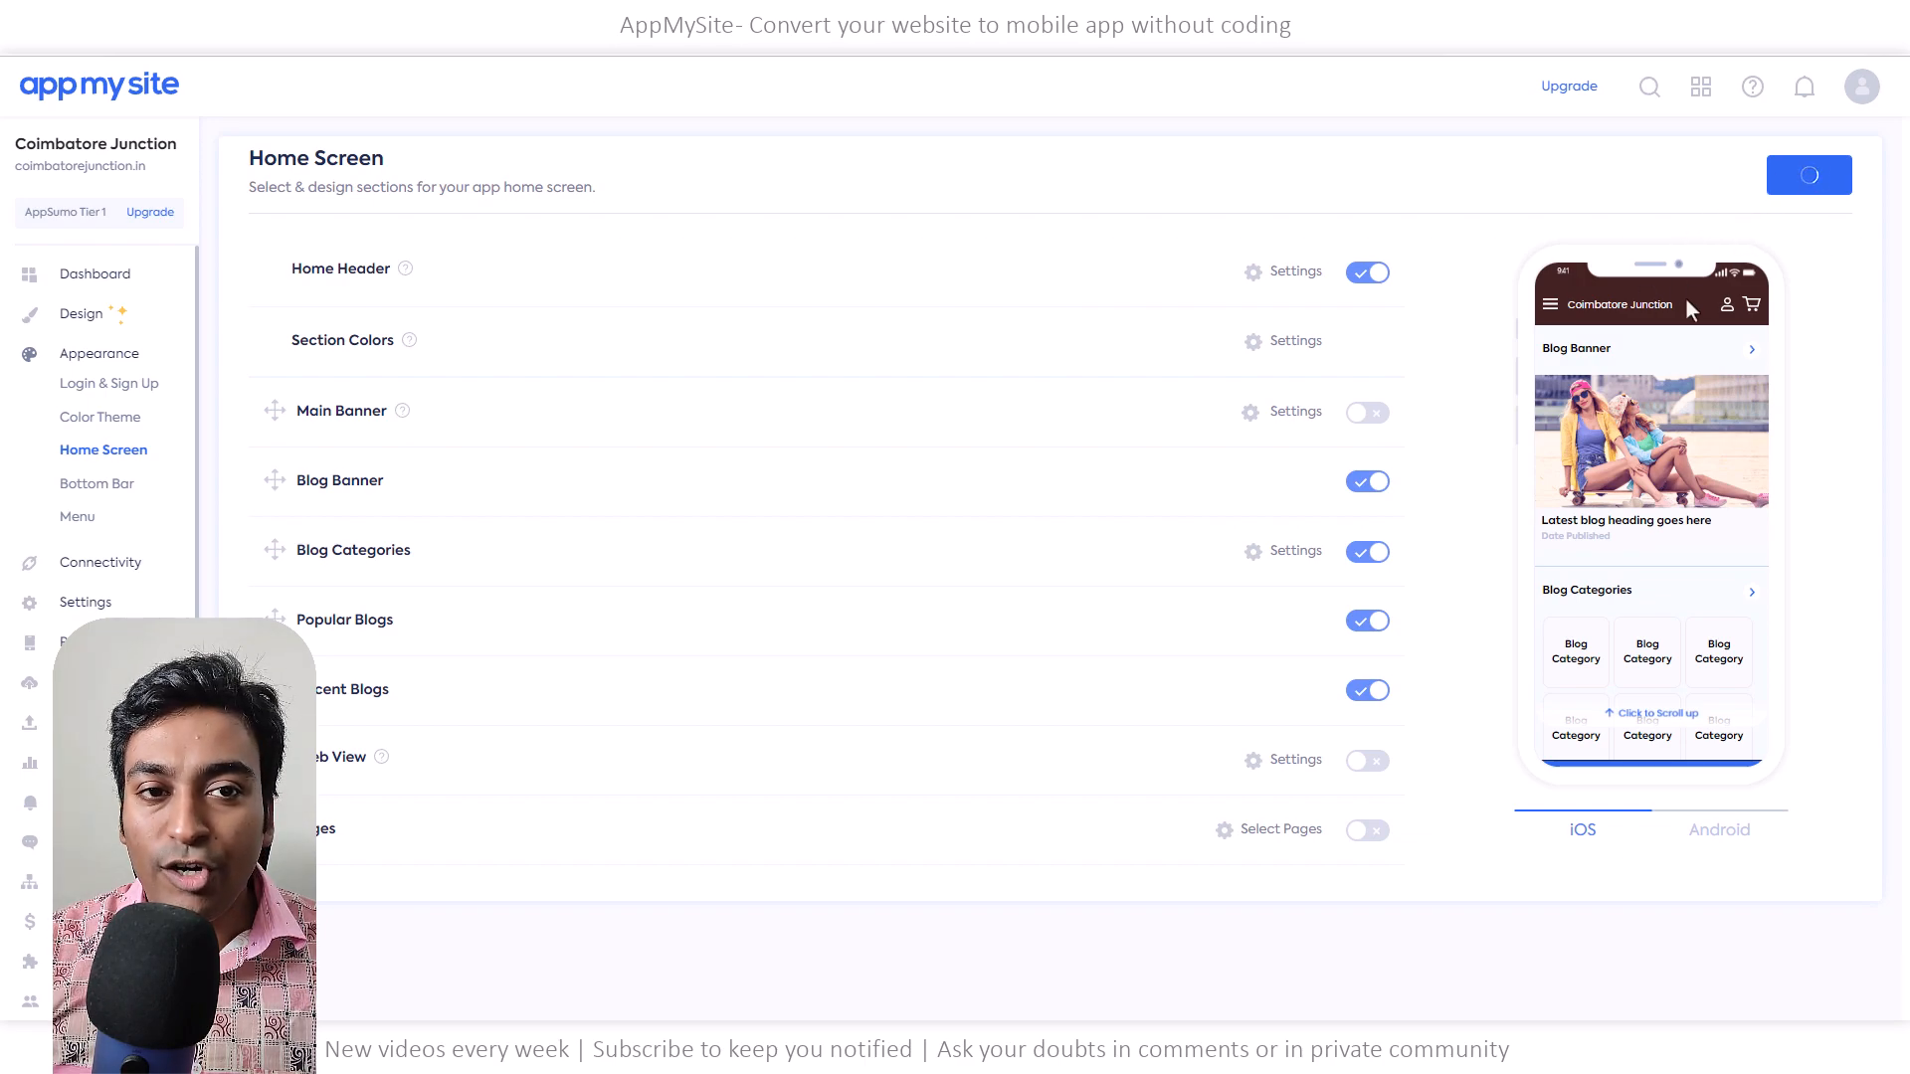
Open the Bottom Bar settings and examine the style options and item list
{"action": "left_click", "coordinate": [98, 484]}
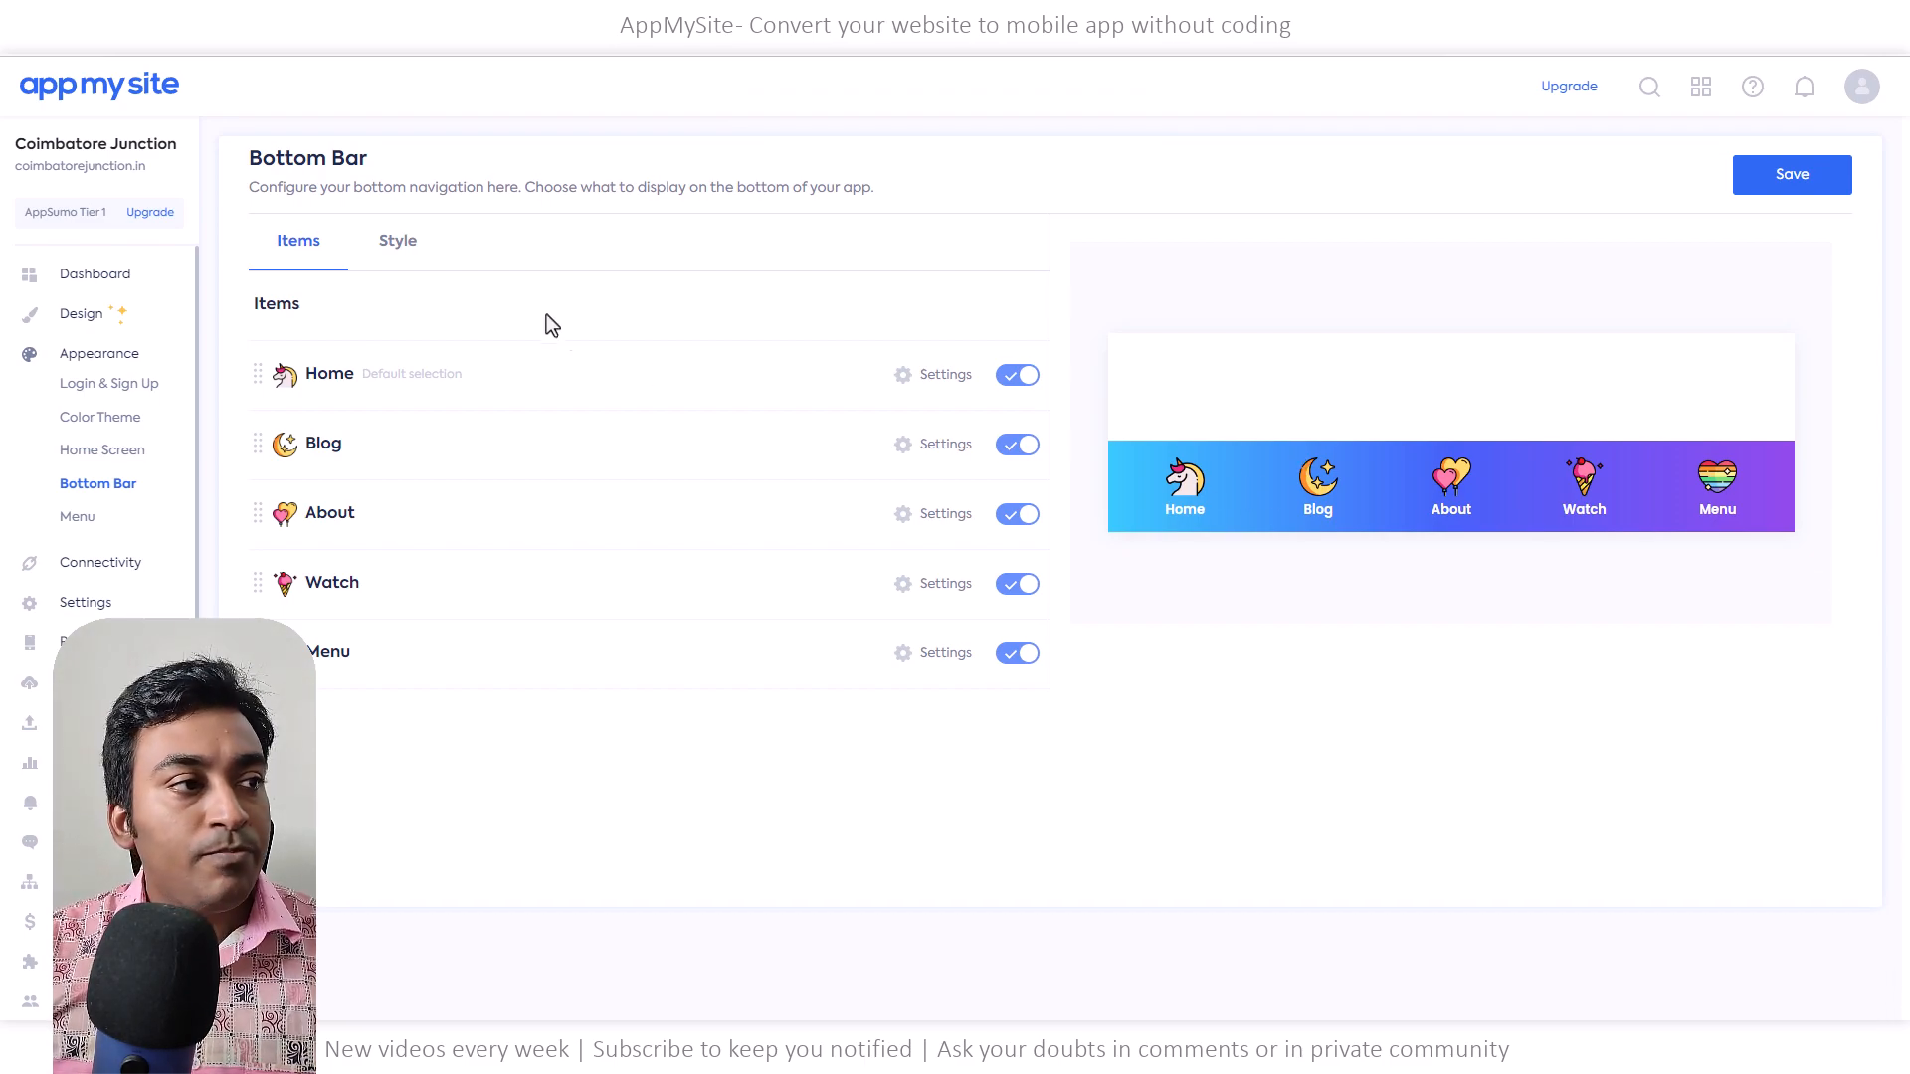
{"action": "left_click", "coordinate": [393, 264]}
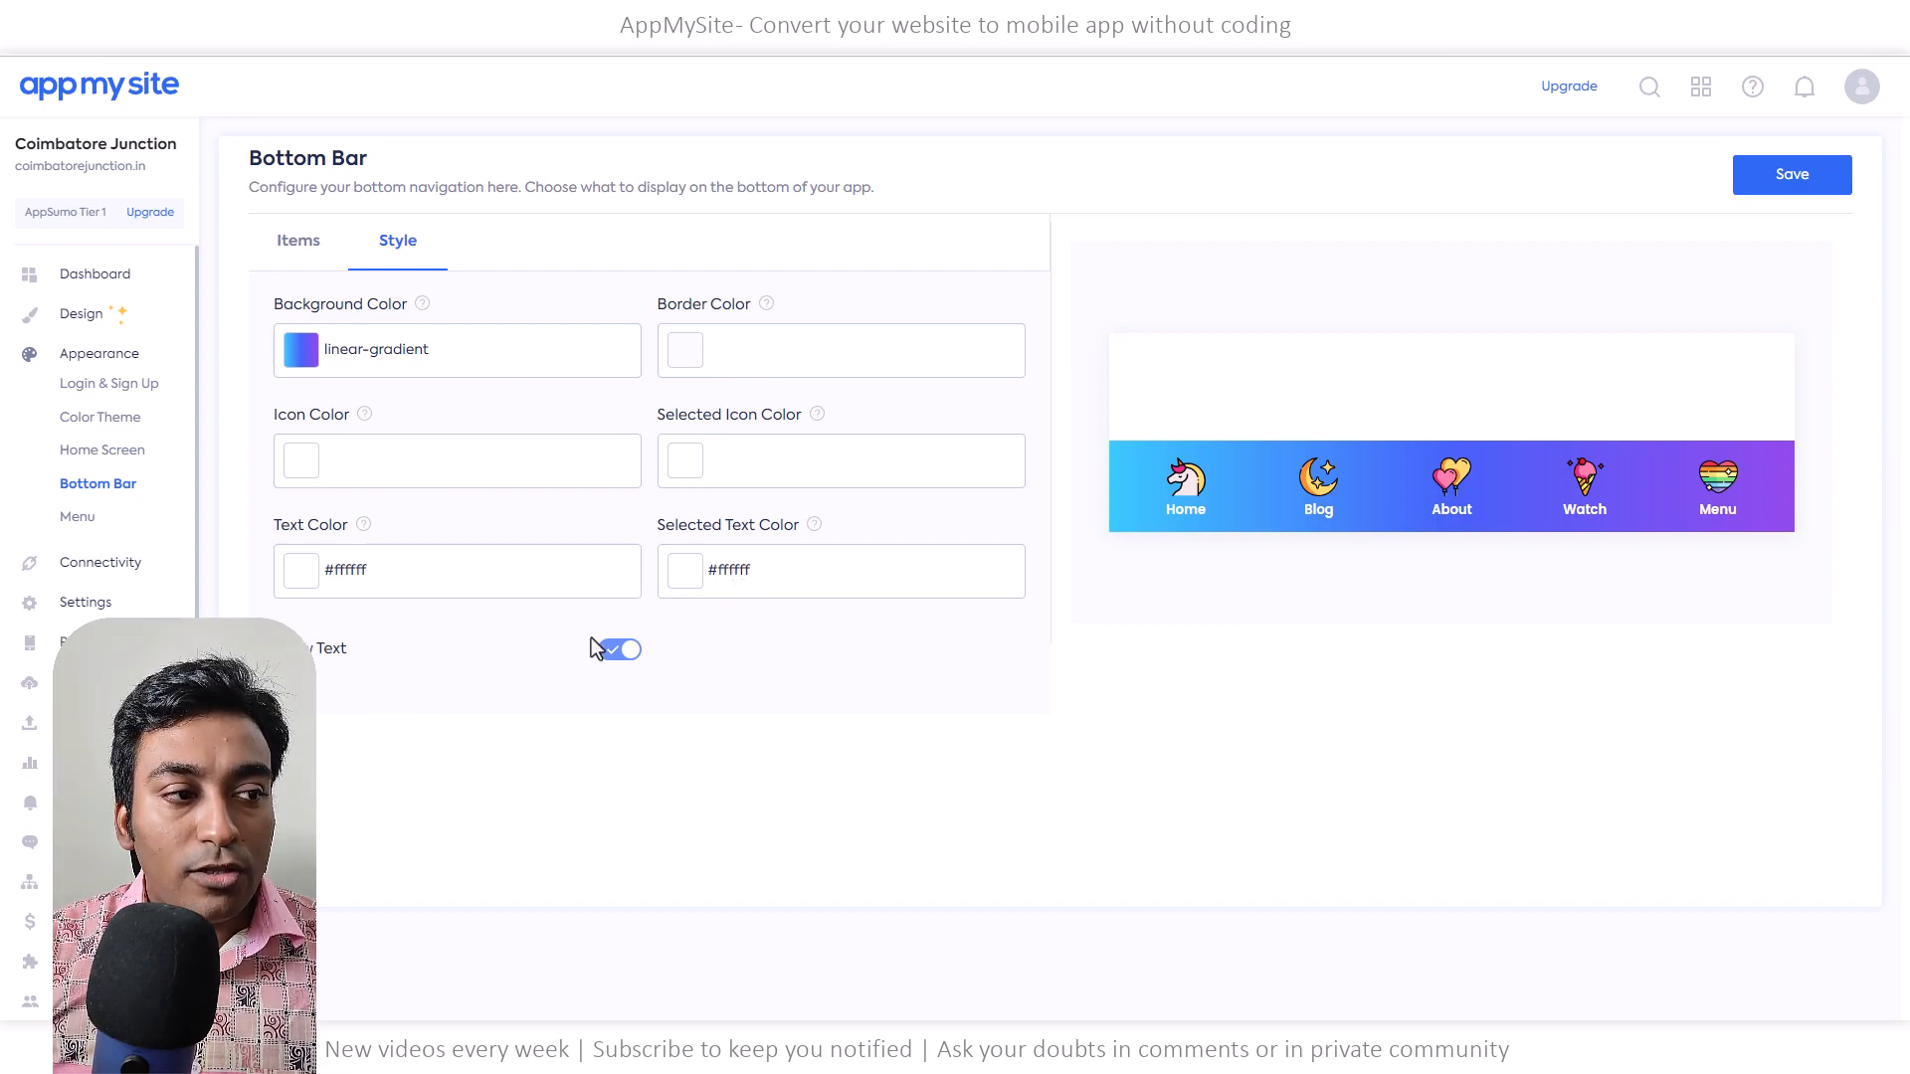
{"action": "left_click", "coordinate": [303, 243]}
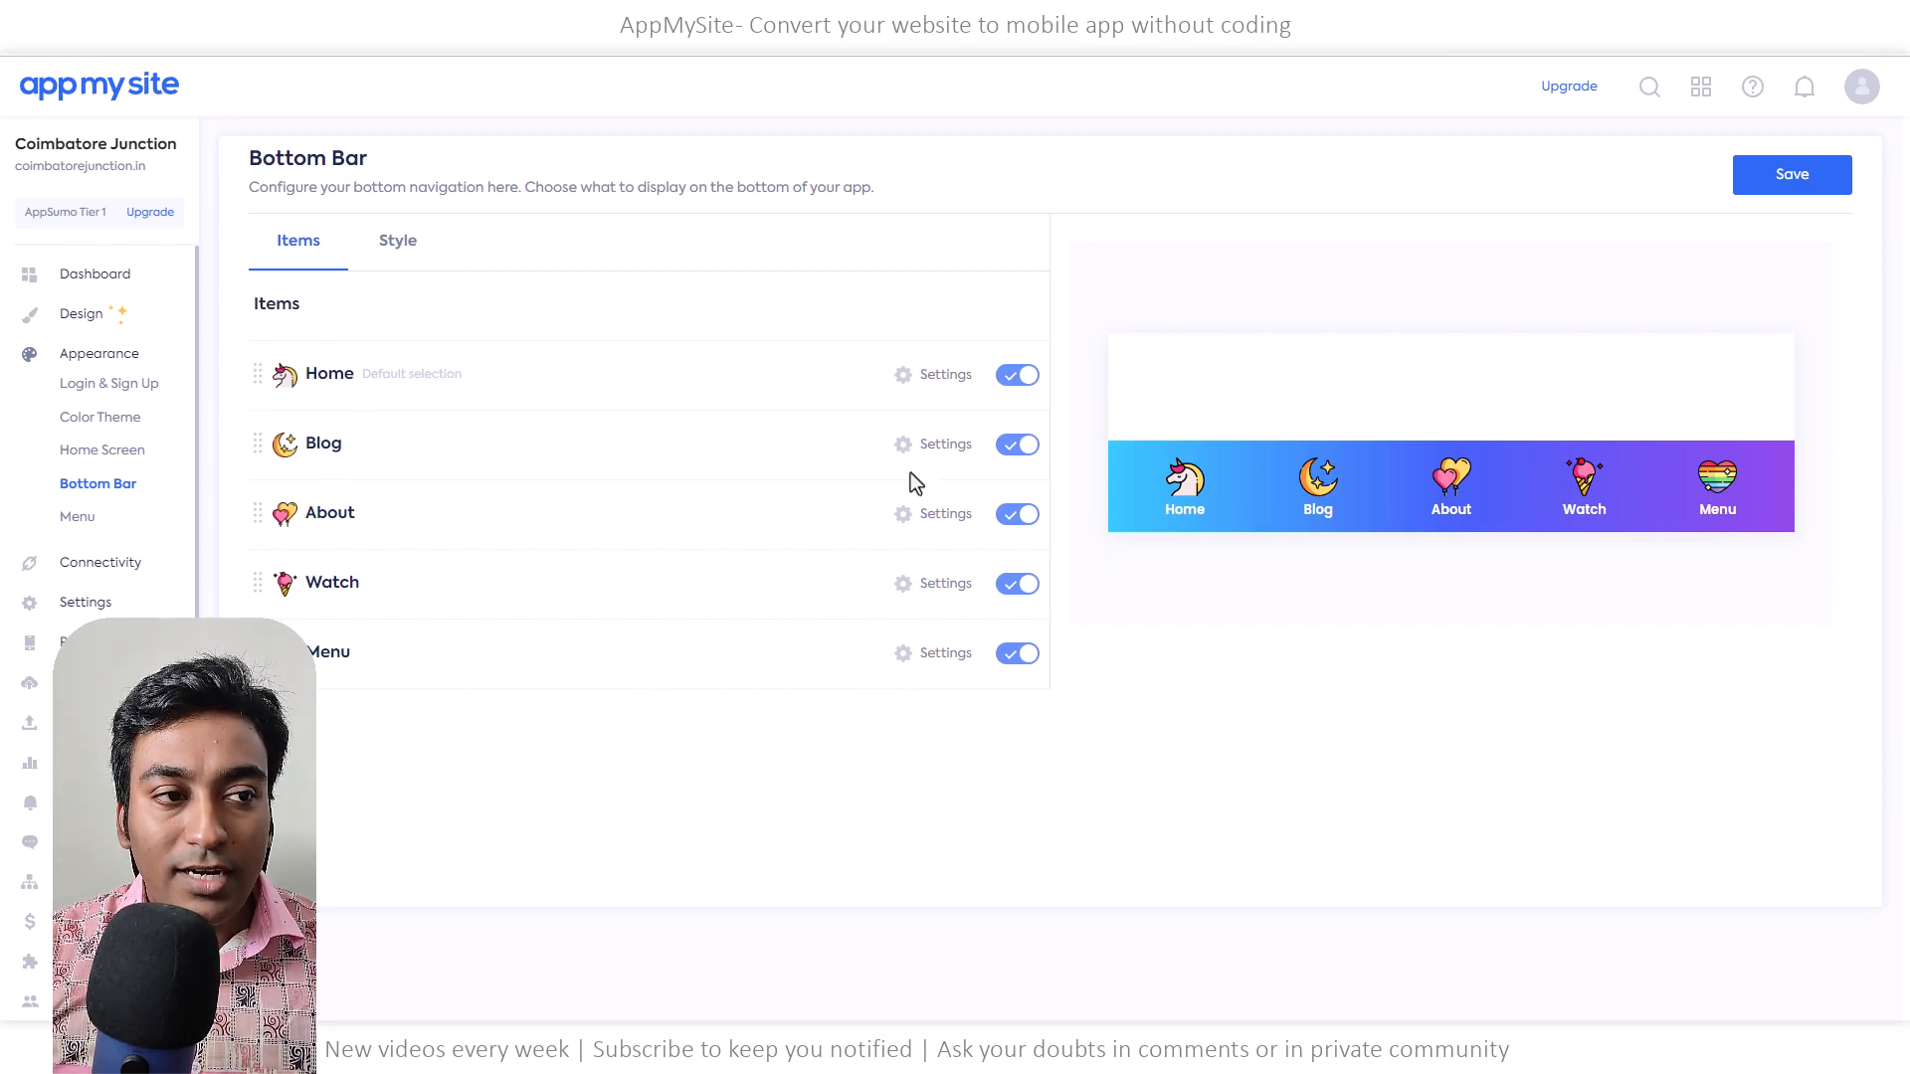
Replace the Home item's icon with a black hand-drawn piano, searching the icon library for "music"
{"action": "left_click", "coordinate": [907, 378]}
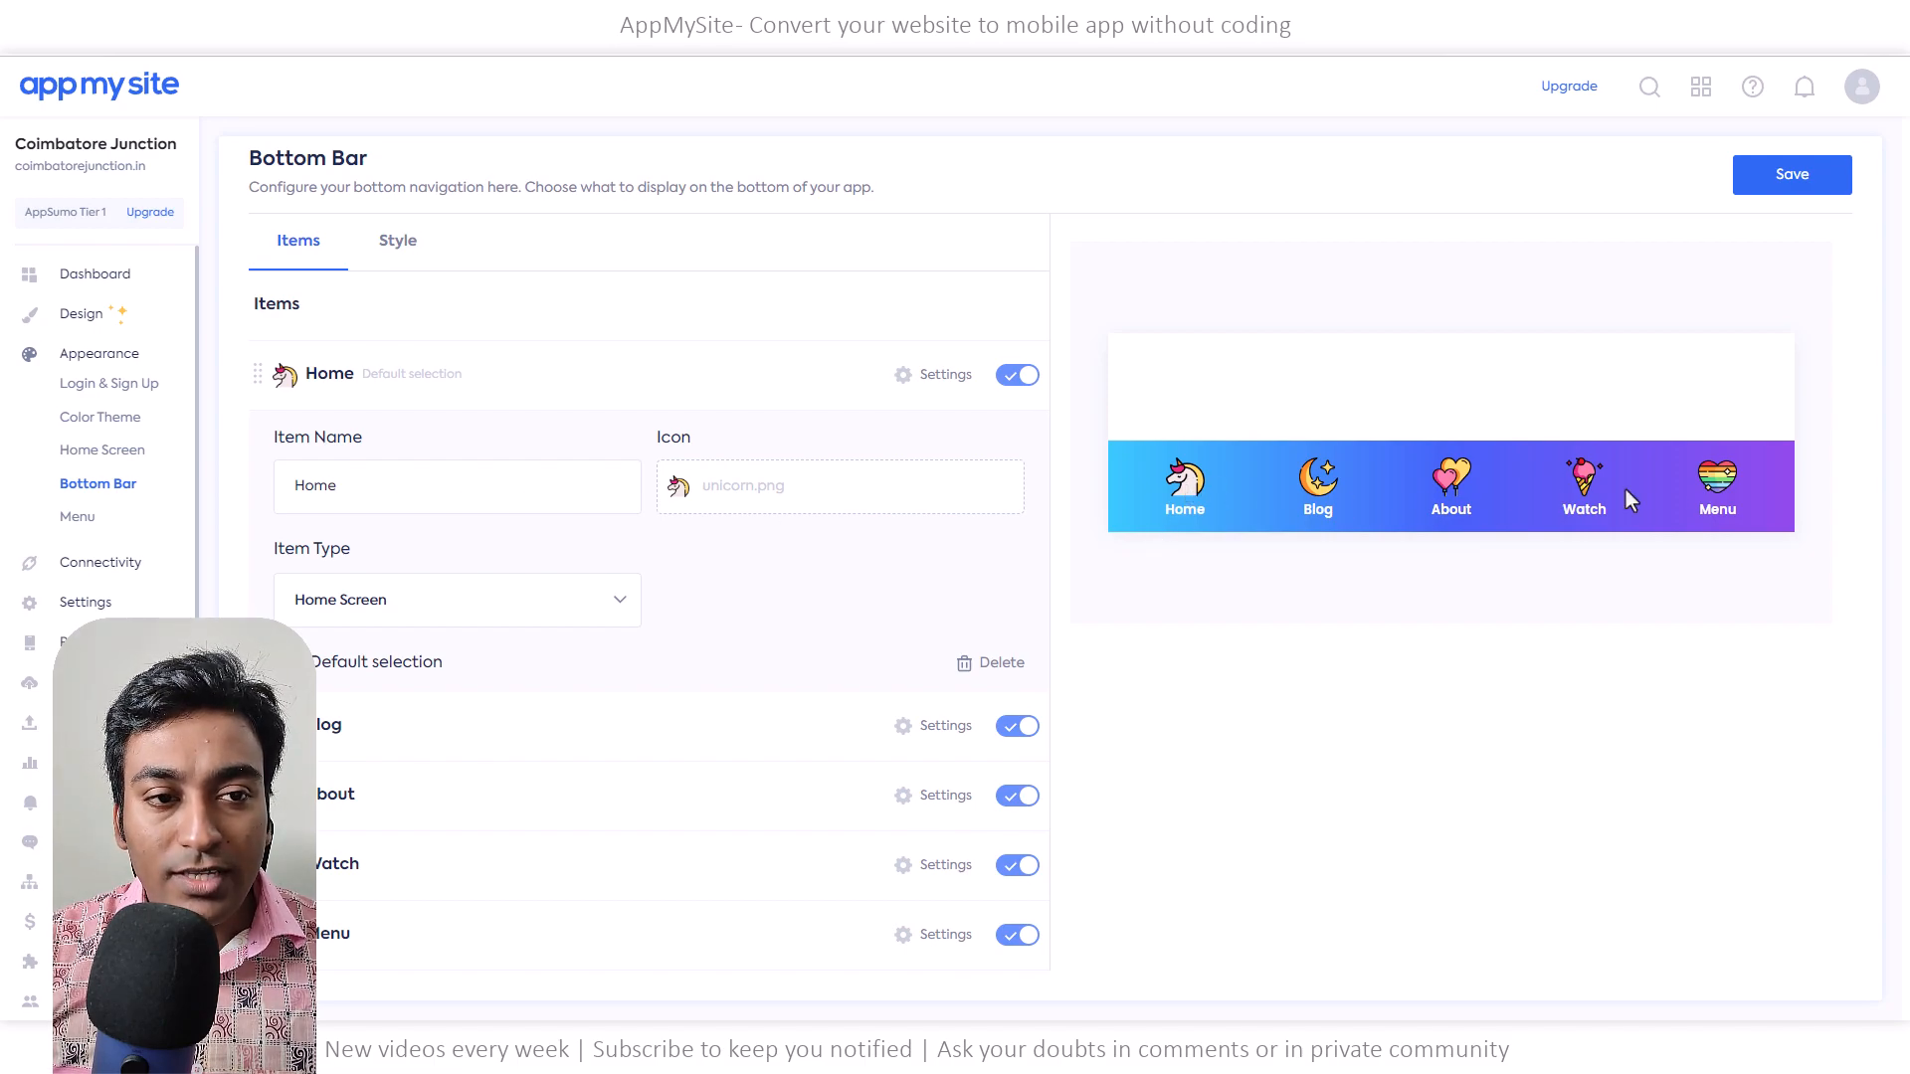
{"action": "left_click", "coordinate": [687, 492]}
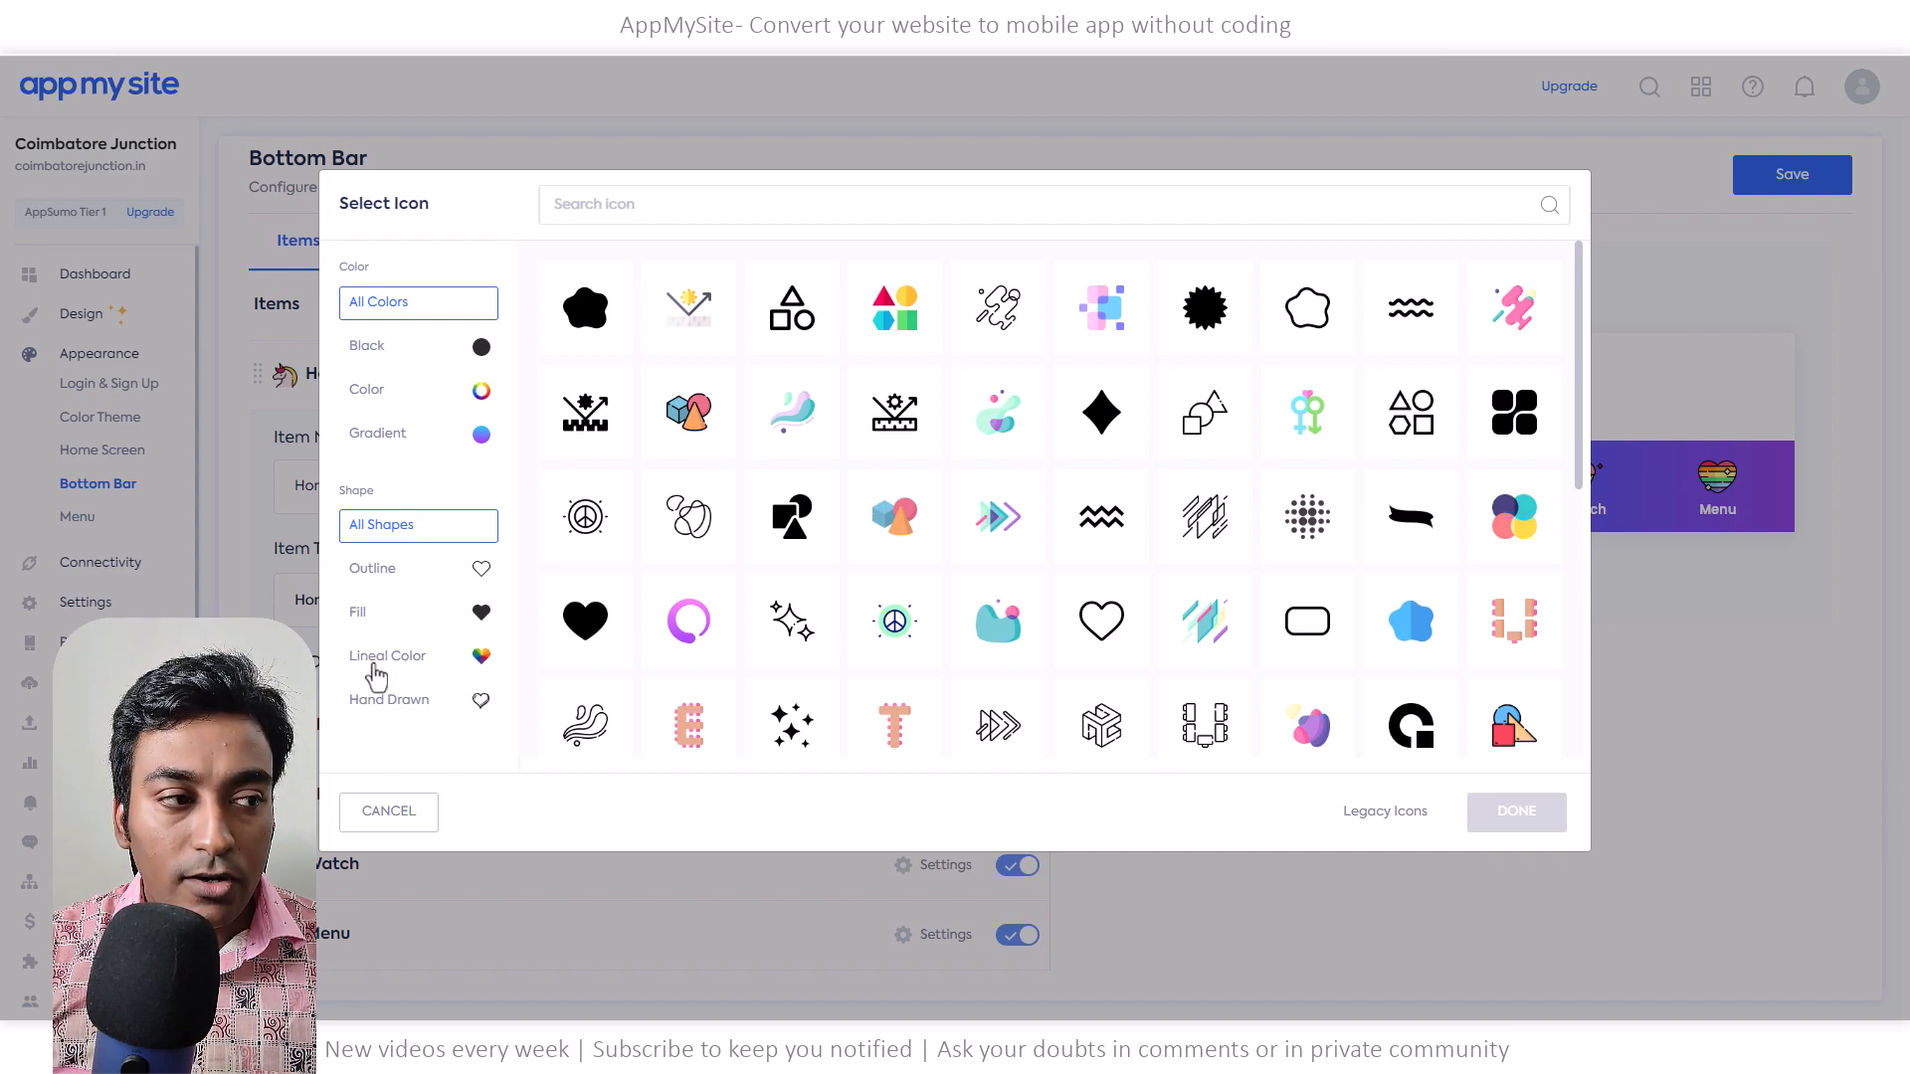
{"action": "left_click", "coordinate": [396, 711]}
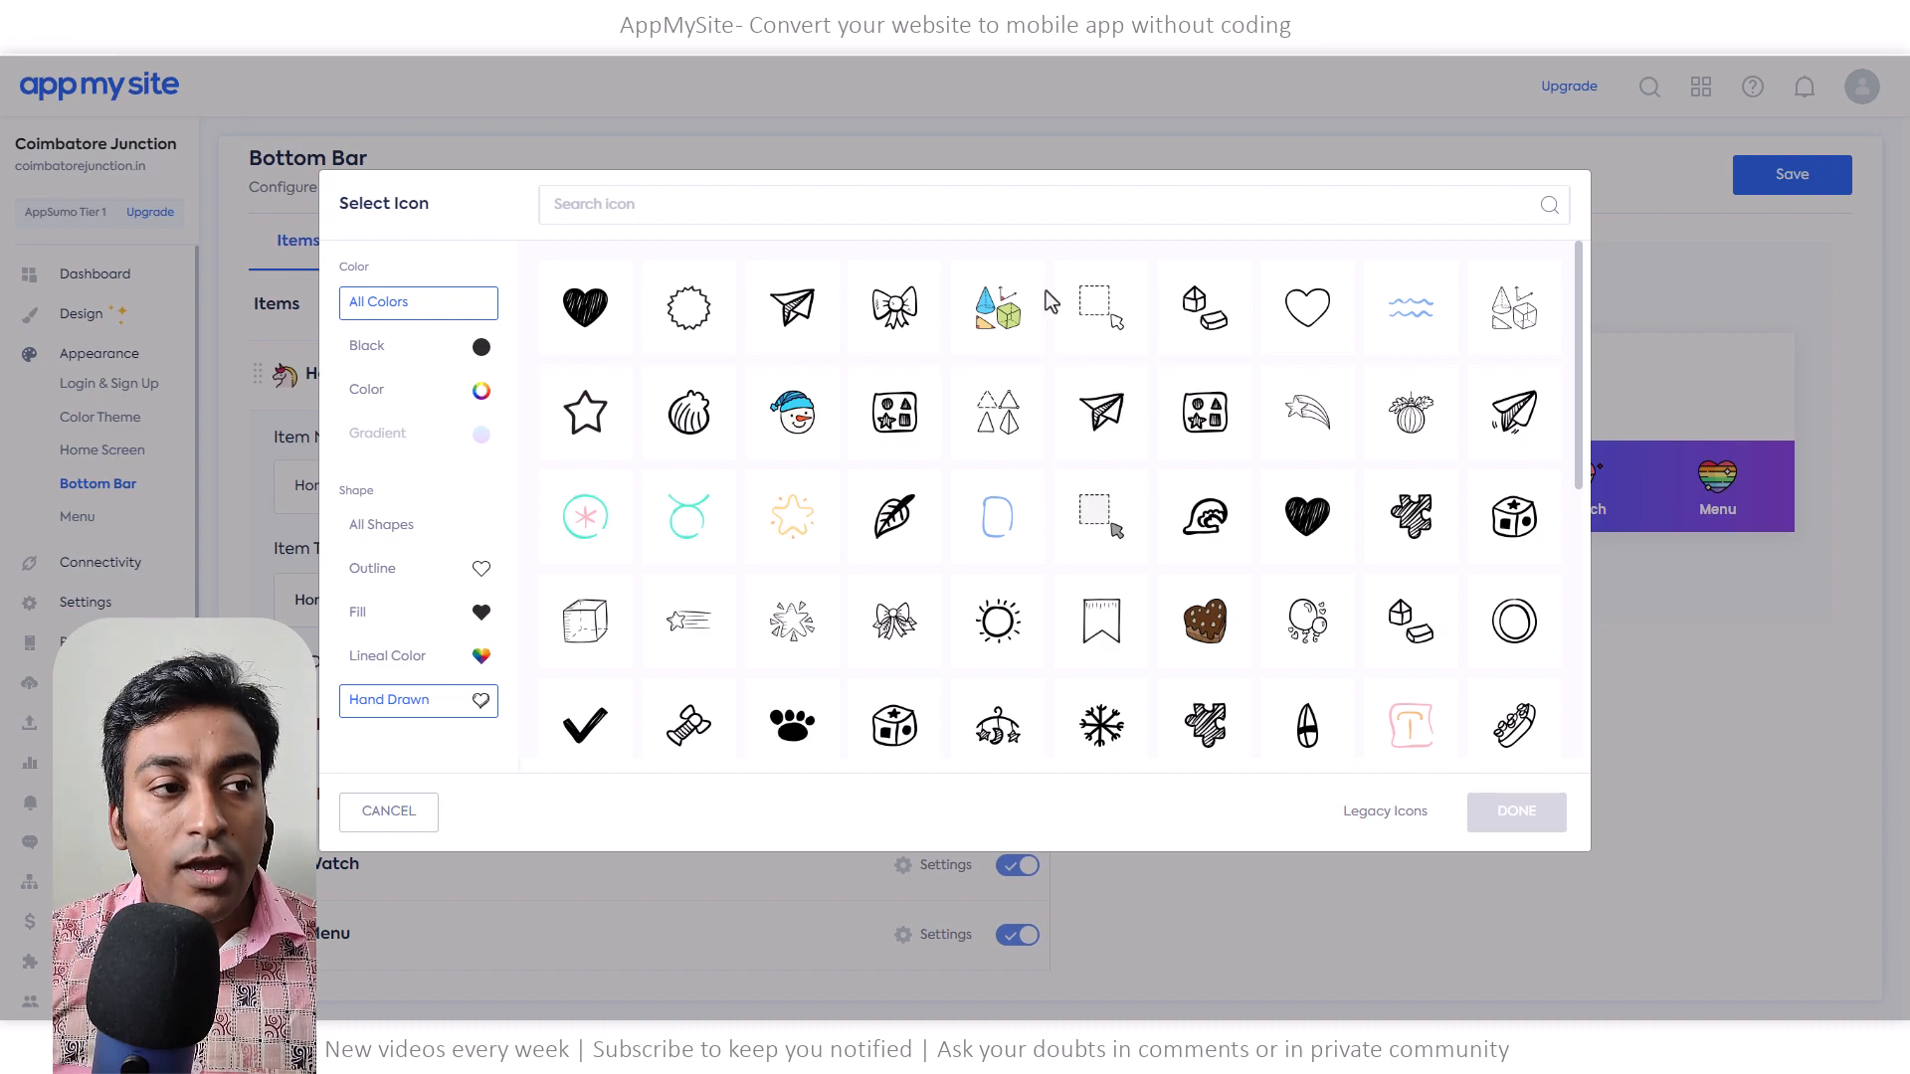
{"action": "left_click", "coordinate": [870, 204]}
{"action": "type", "text": "music"}
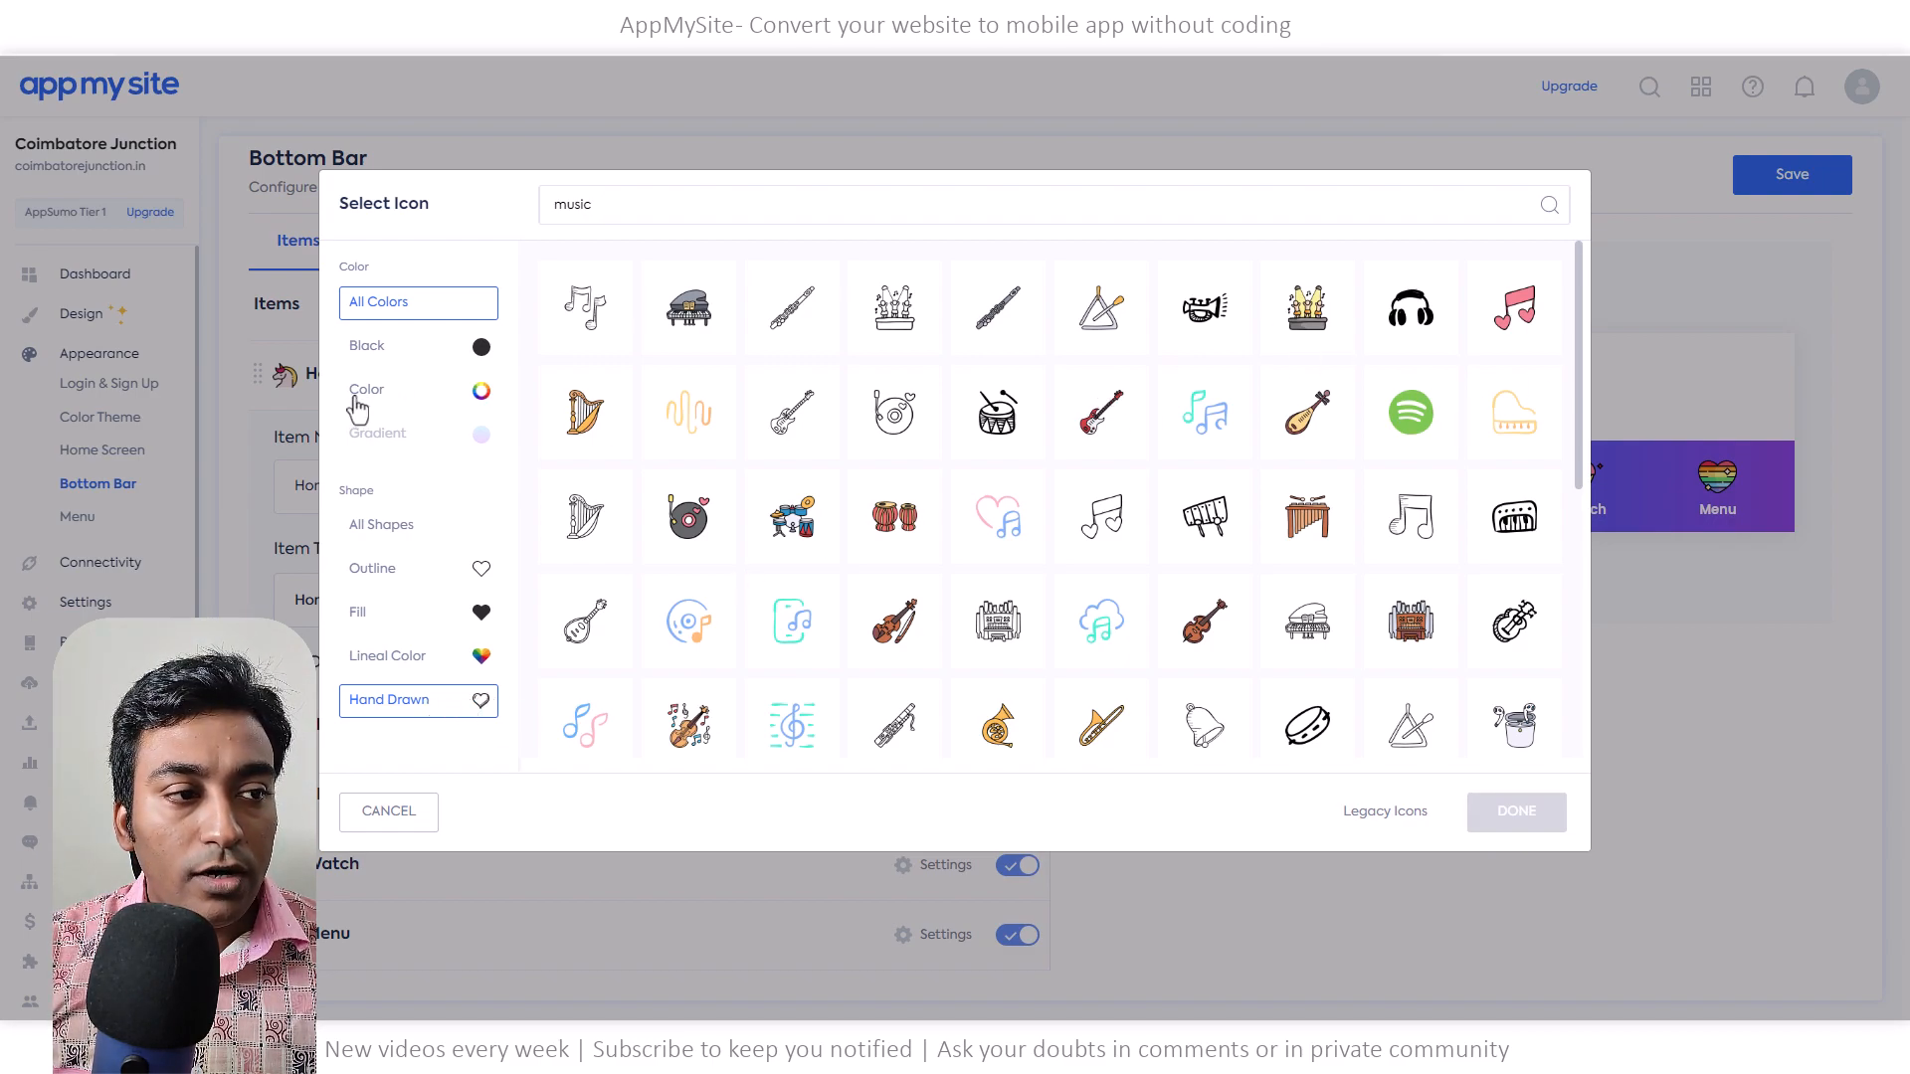
{"action": "left_click", "coordinate": [376, 348]}
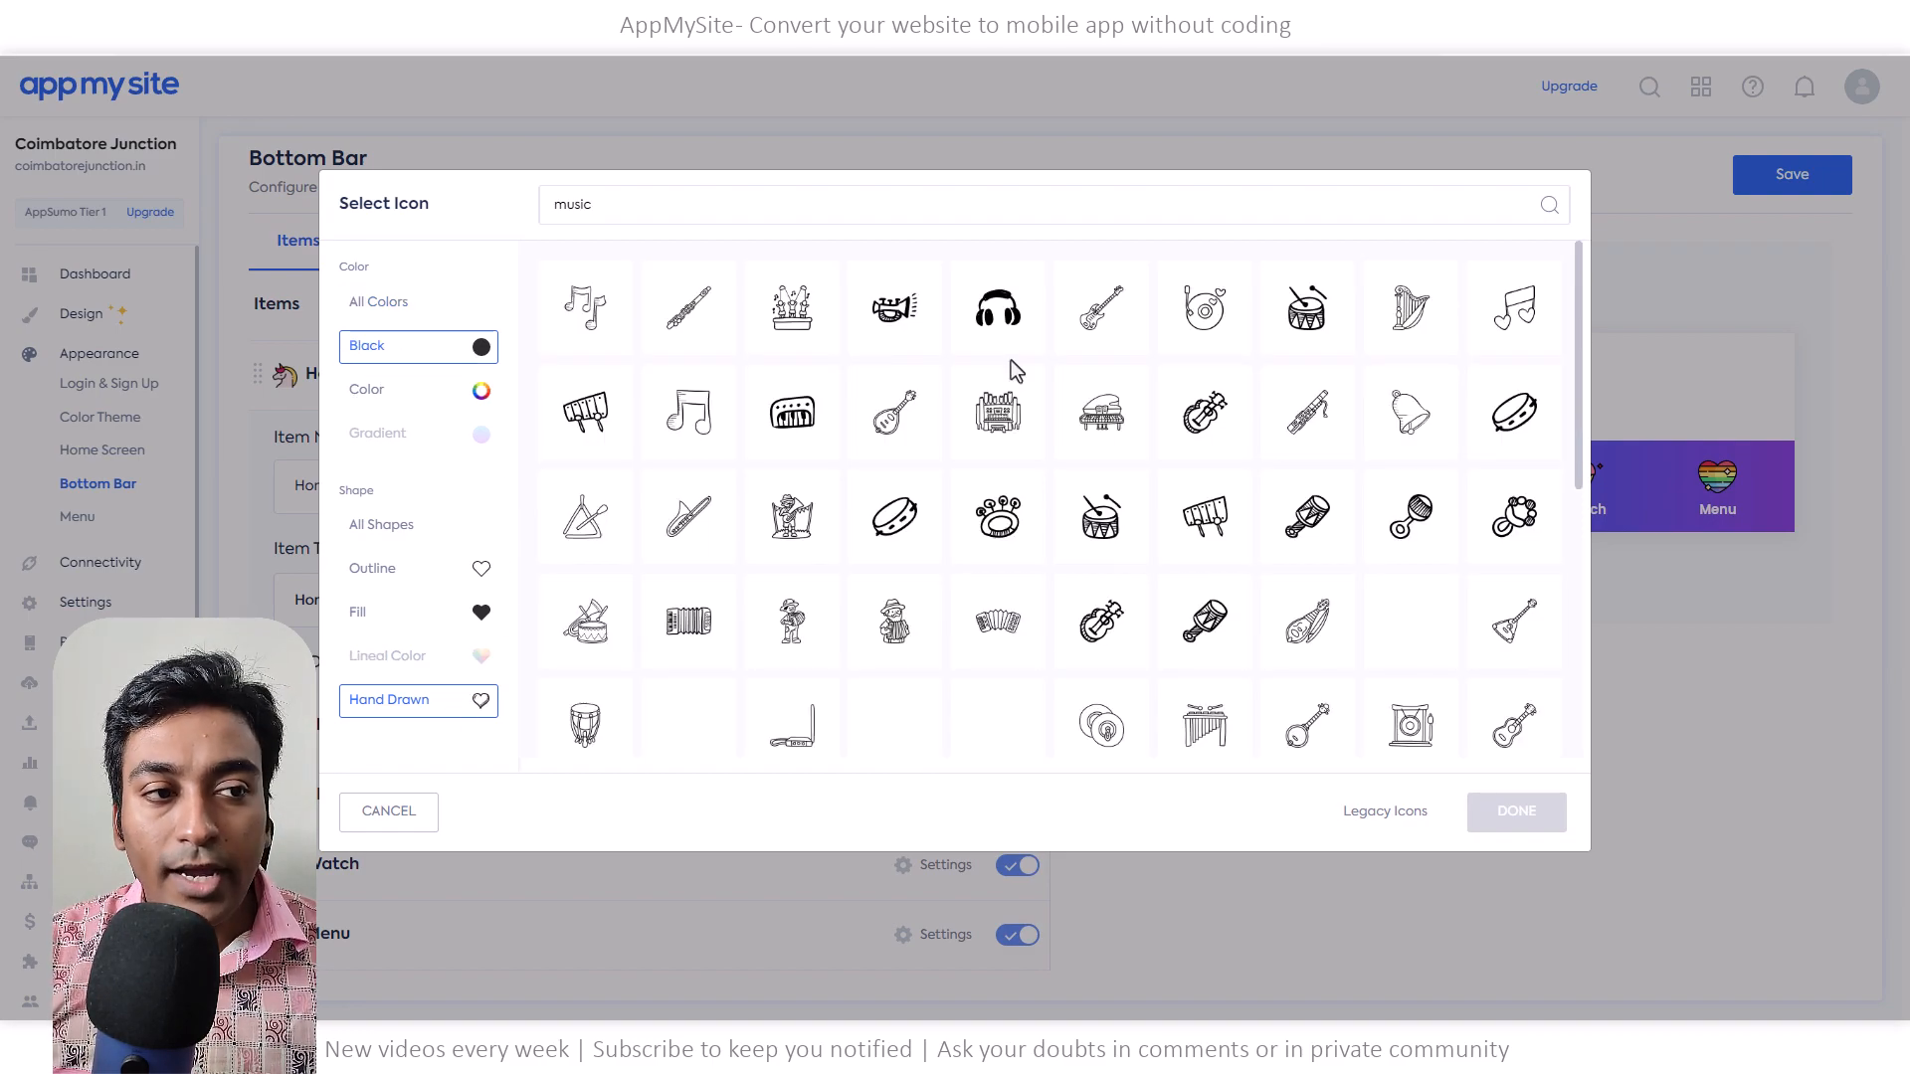
{"action": "left_click", "coordinate": [1129, 450]}
{"action": "left_click", "coordinate": [1493, 811]}
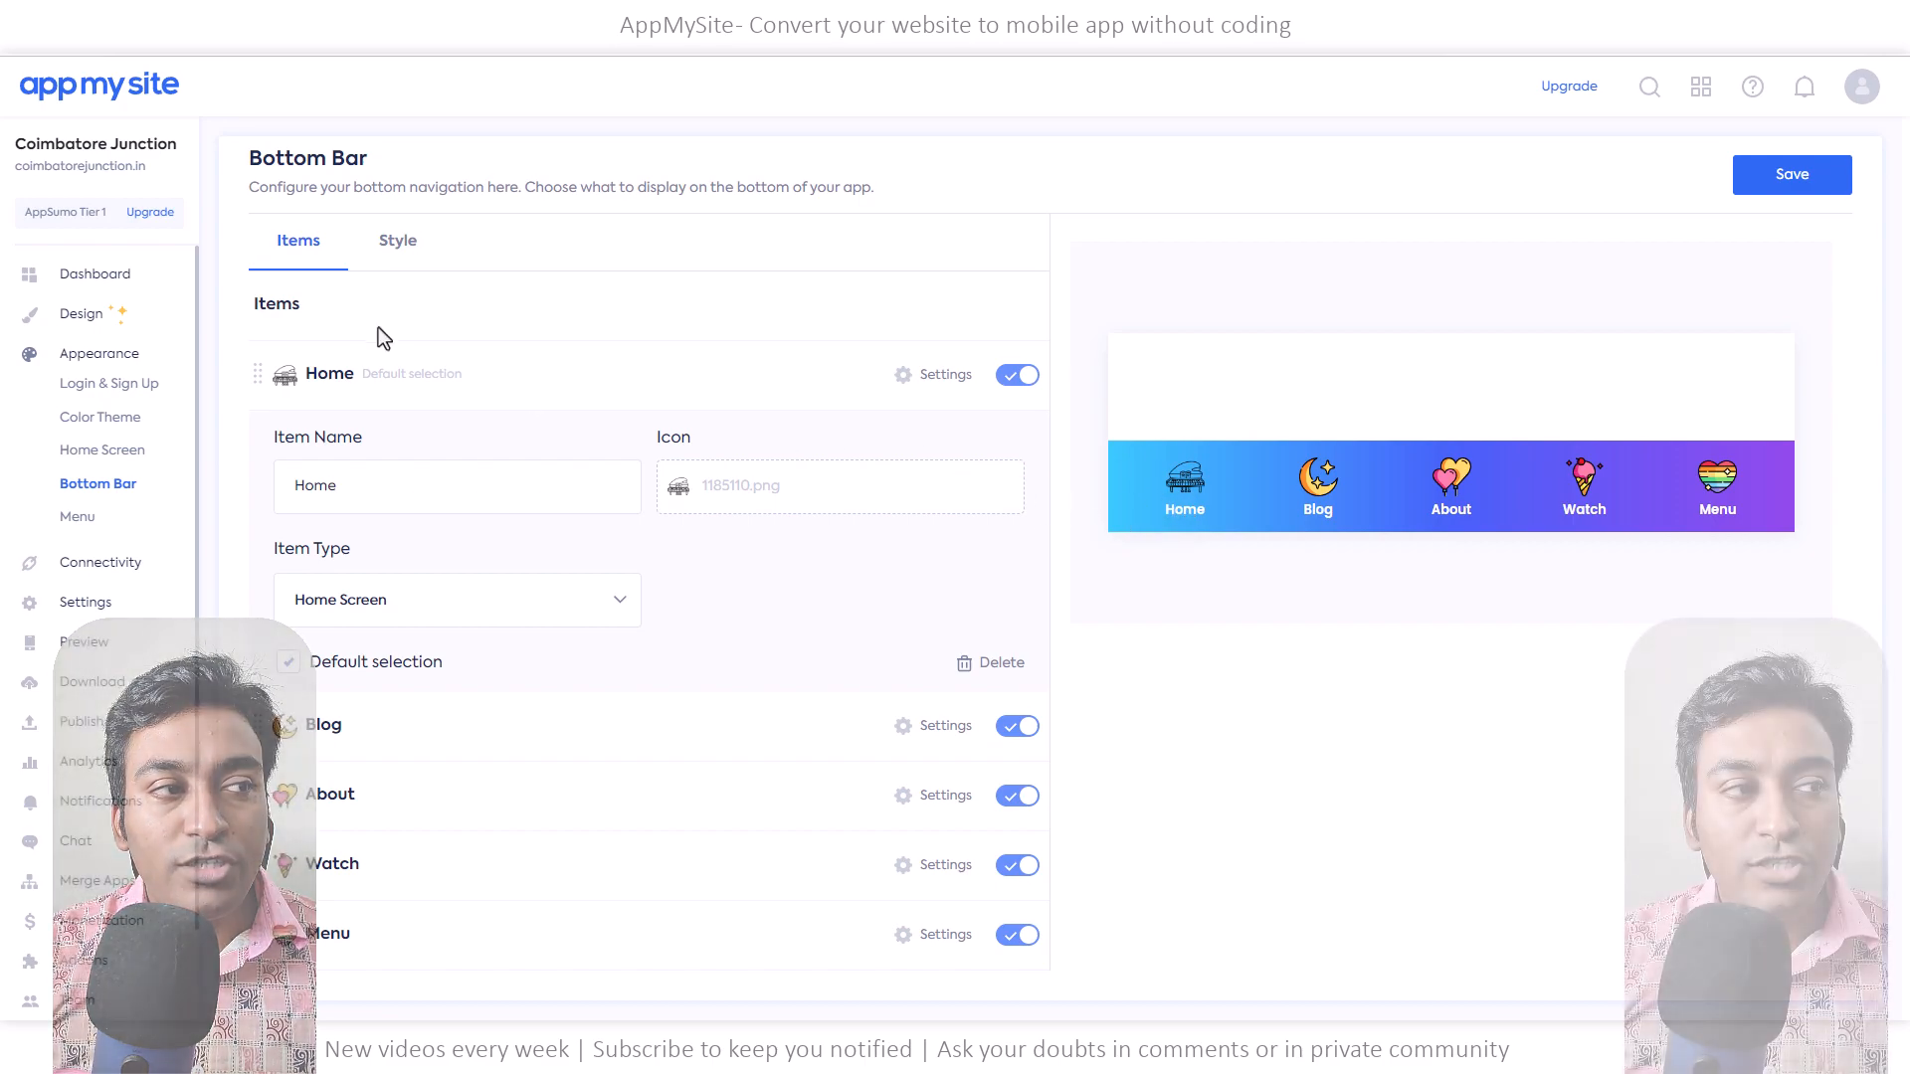
Review the bottom bar's style options and the available Item Type choices for the Home item
{"action": "left_click", "coordinate": [398, 240]}
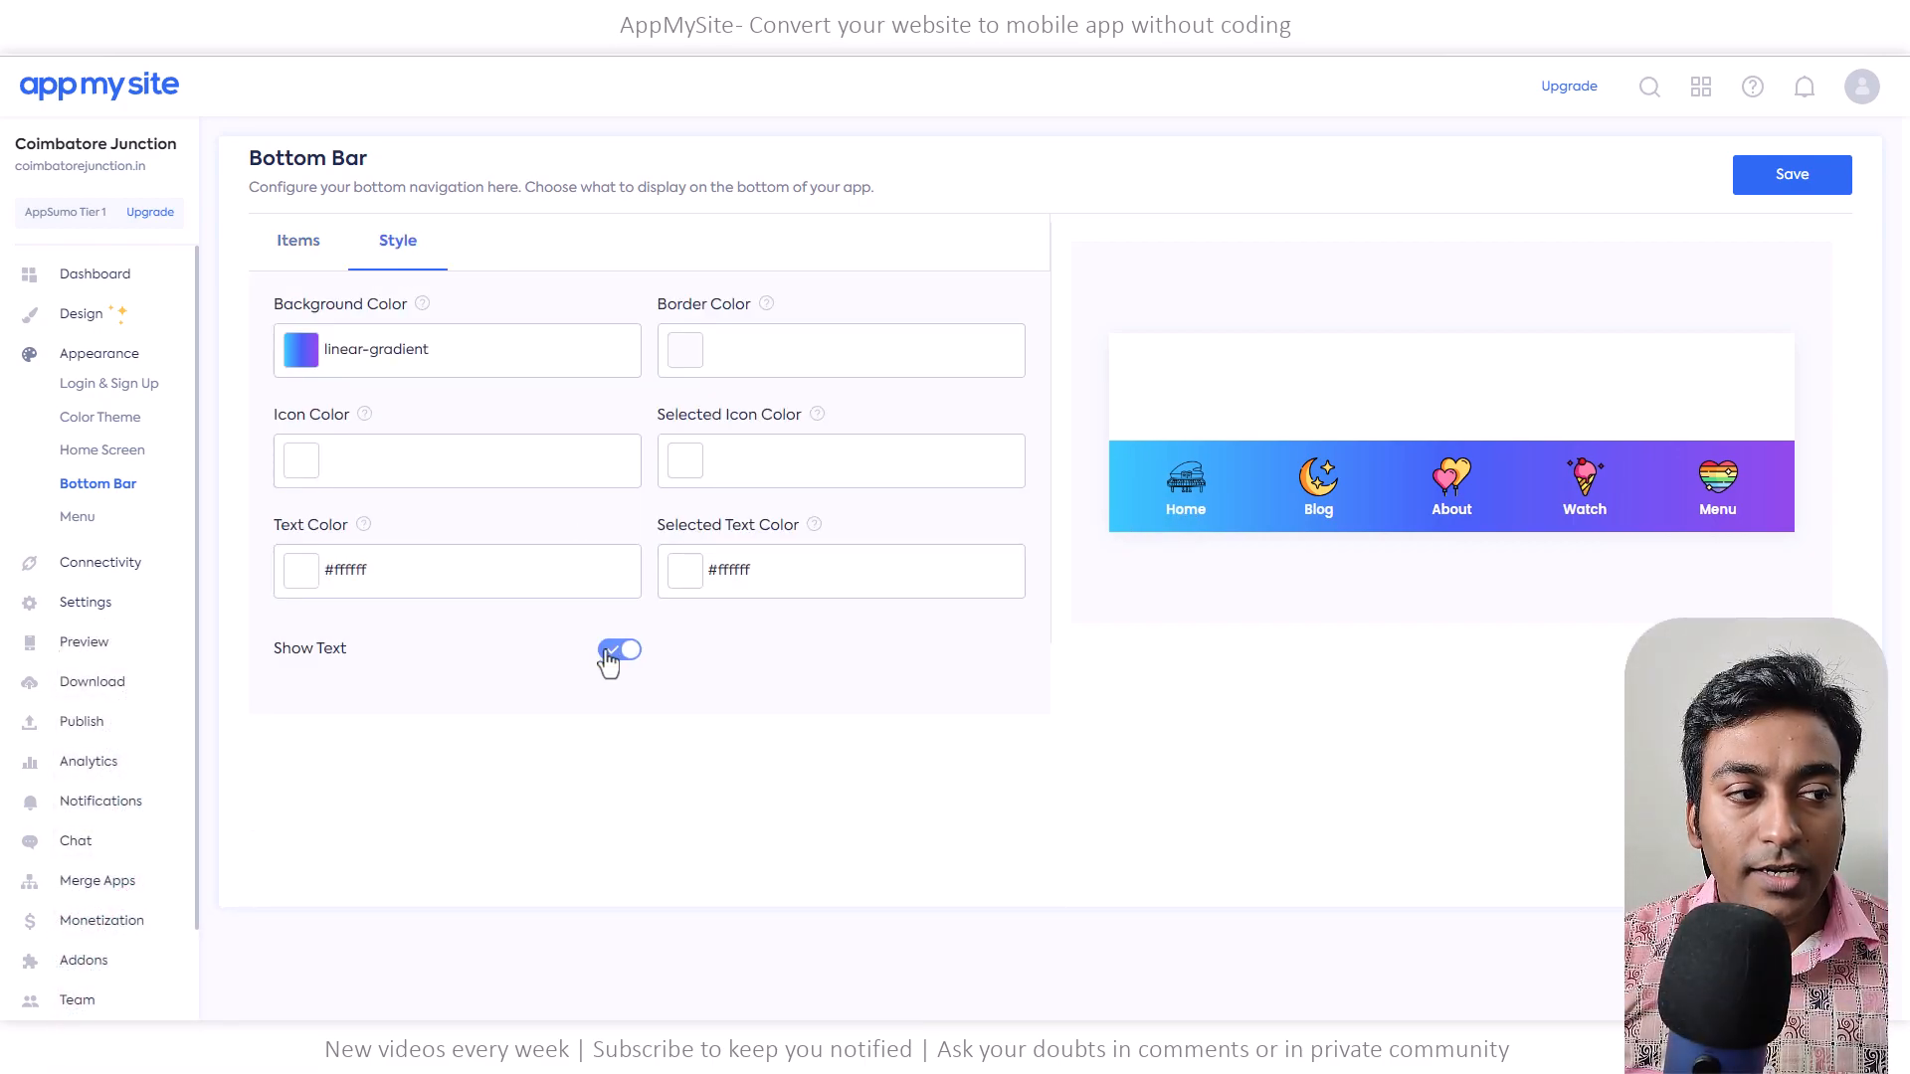
{"action": "left_click", "coordinate": [289, 243]}
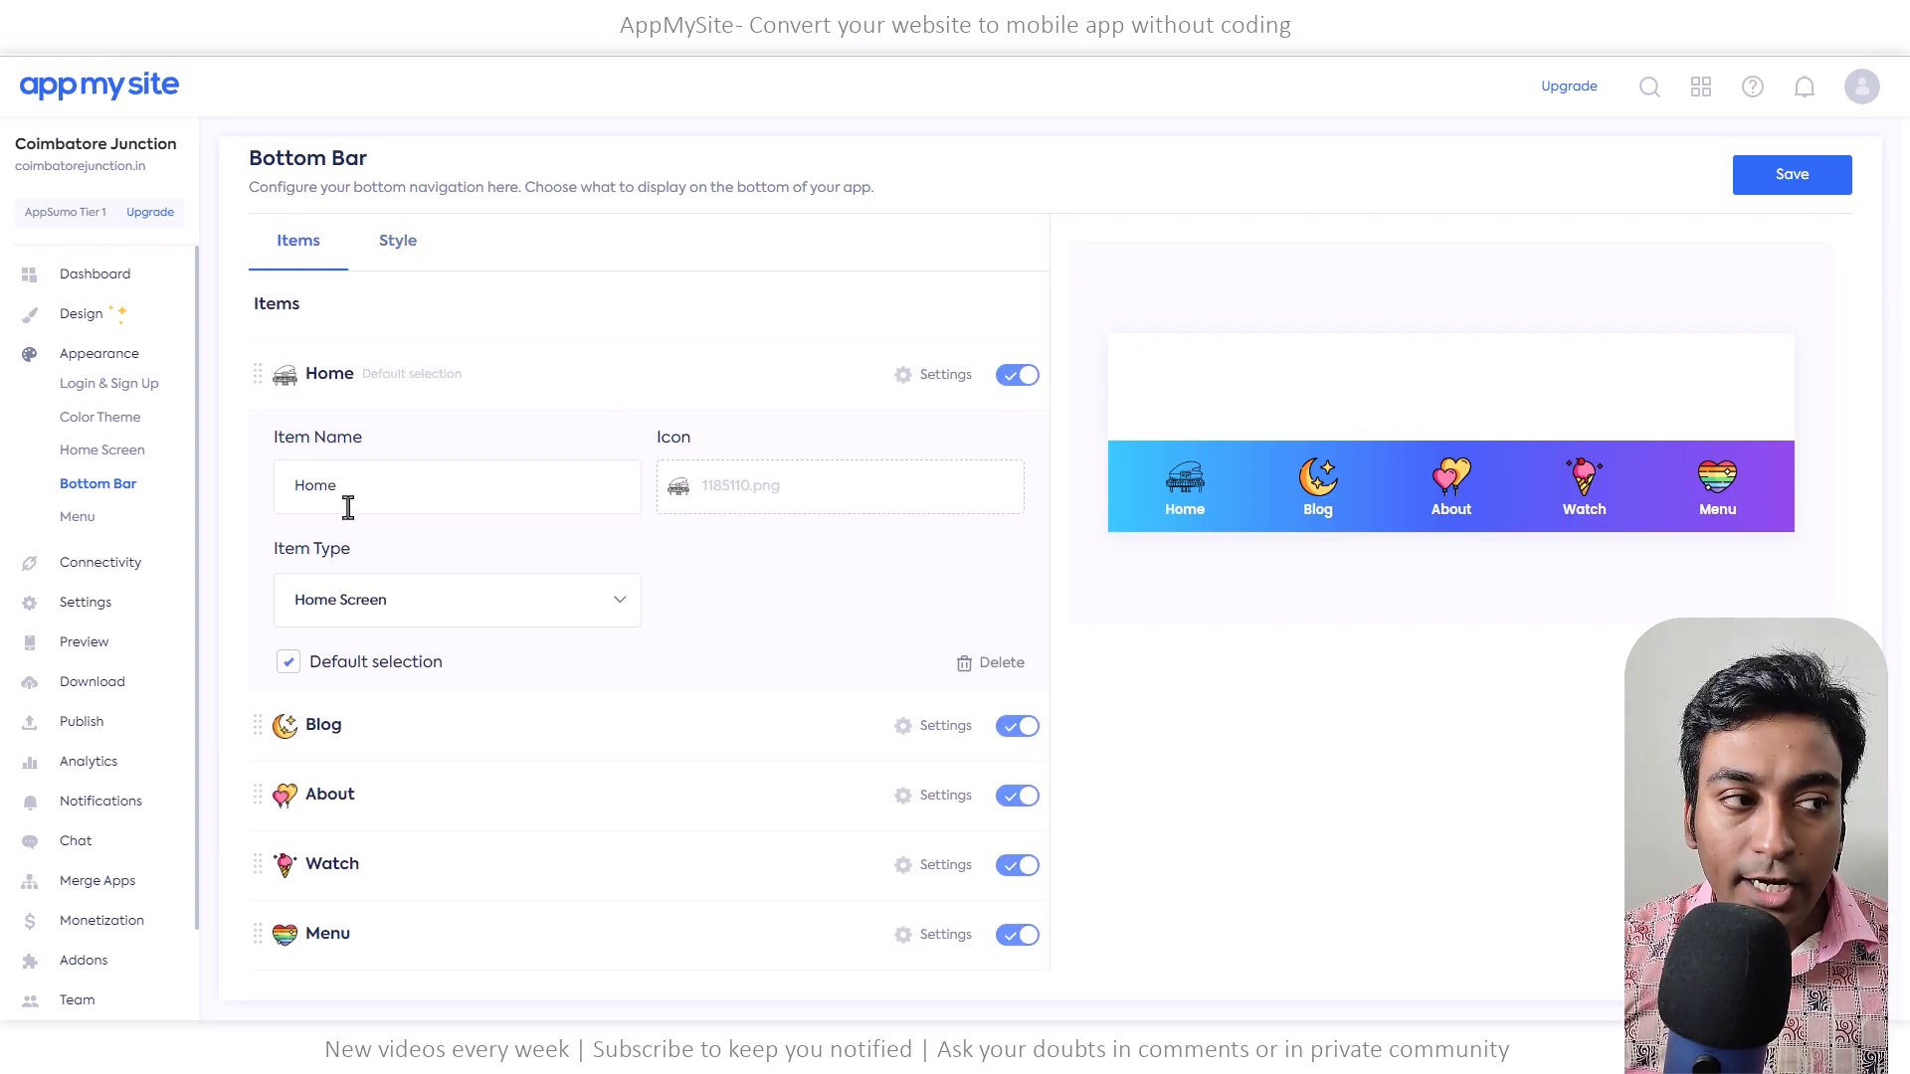
{"action": "left_click", "coordinate": [376, 607]}
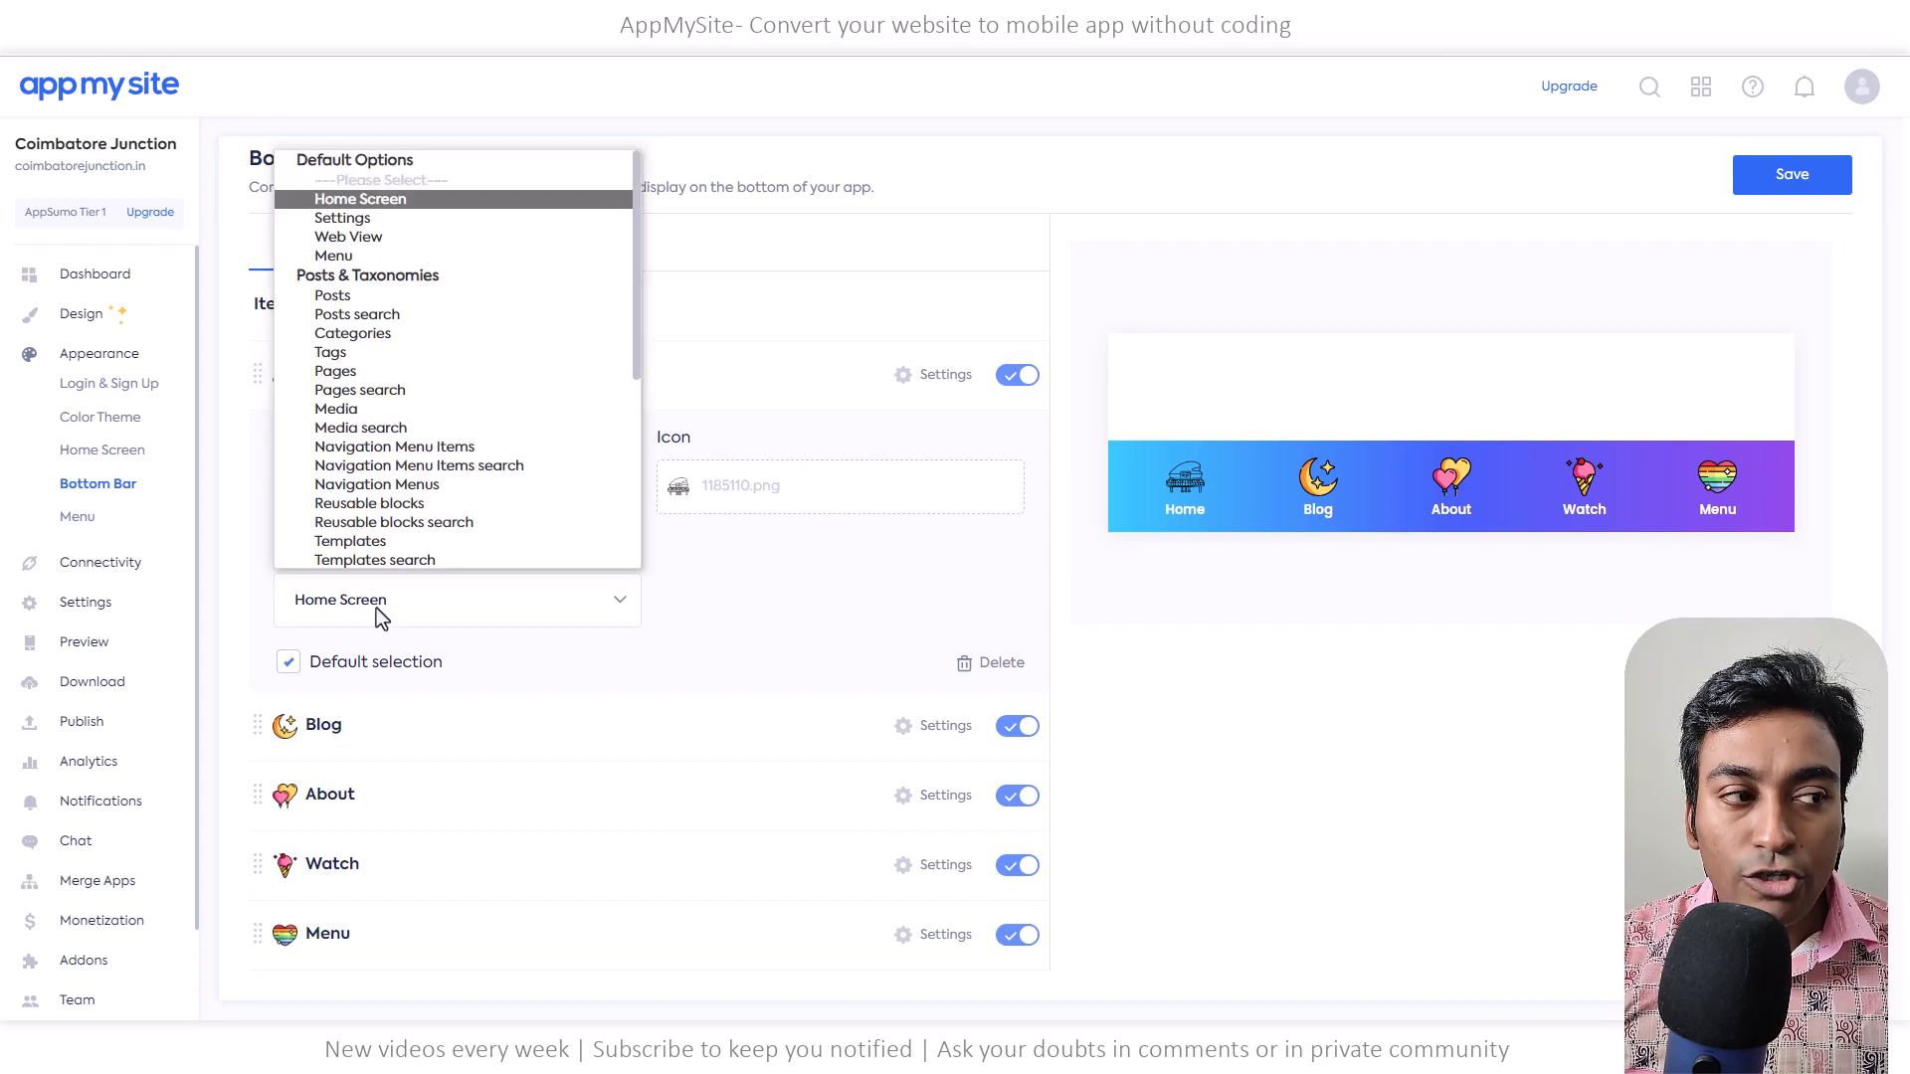
{"action": "left_click", "coordinate": [376, 607]}
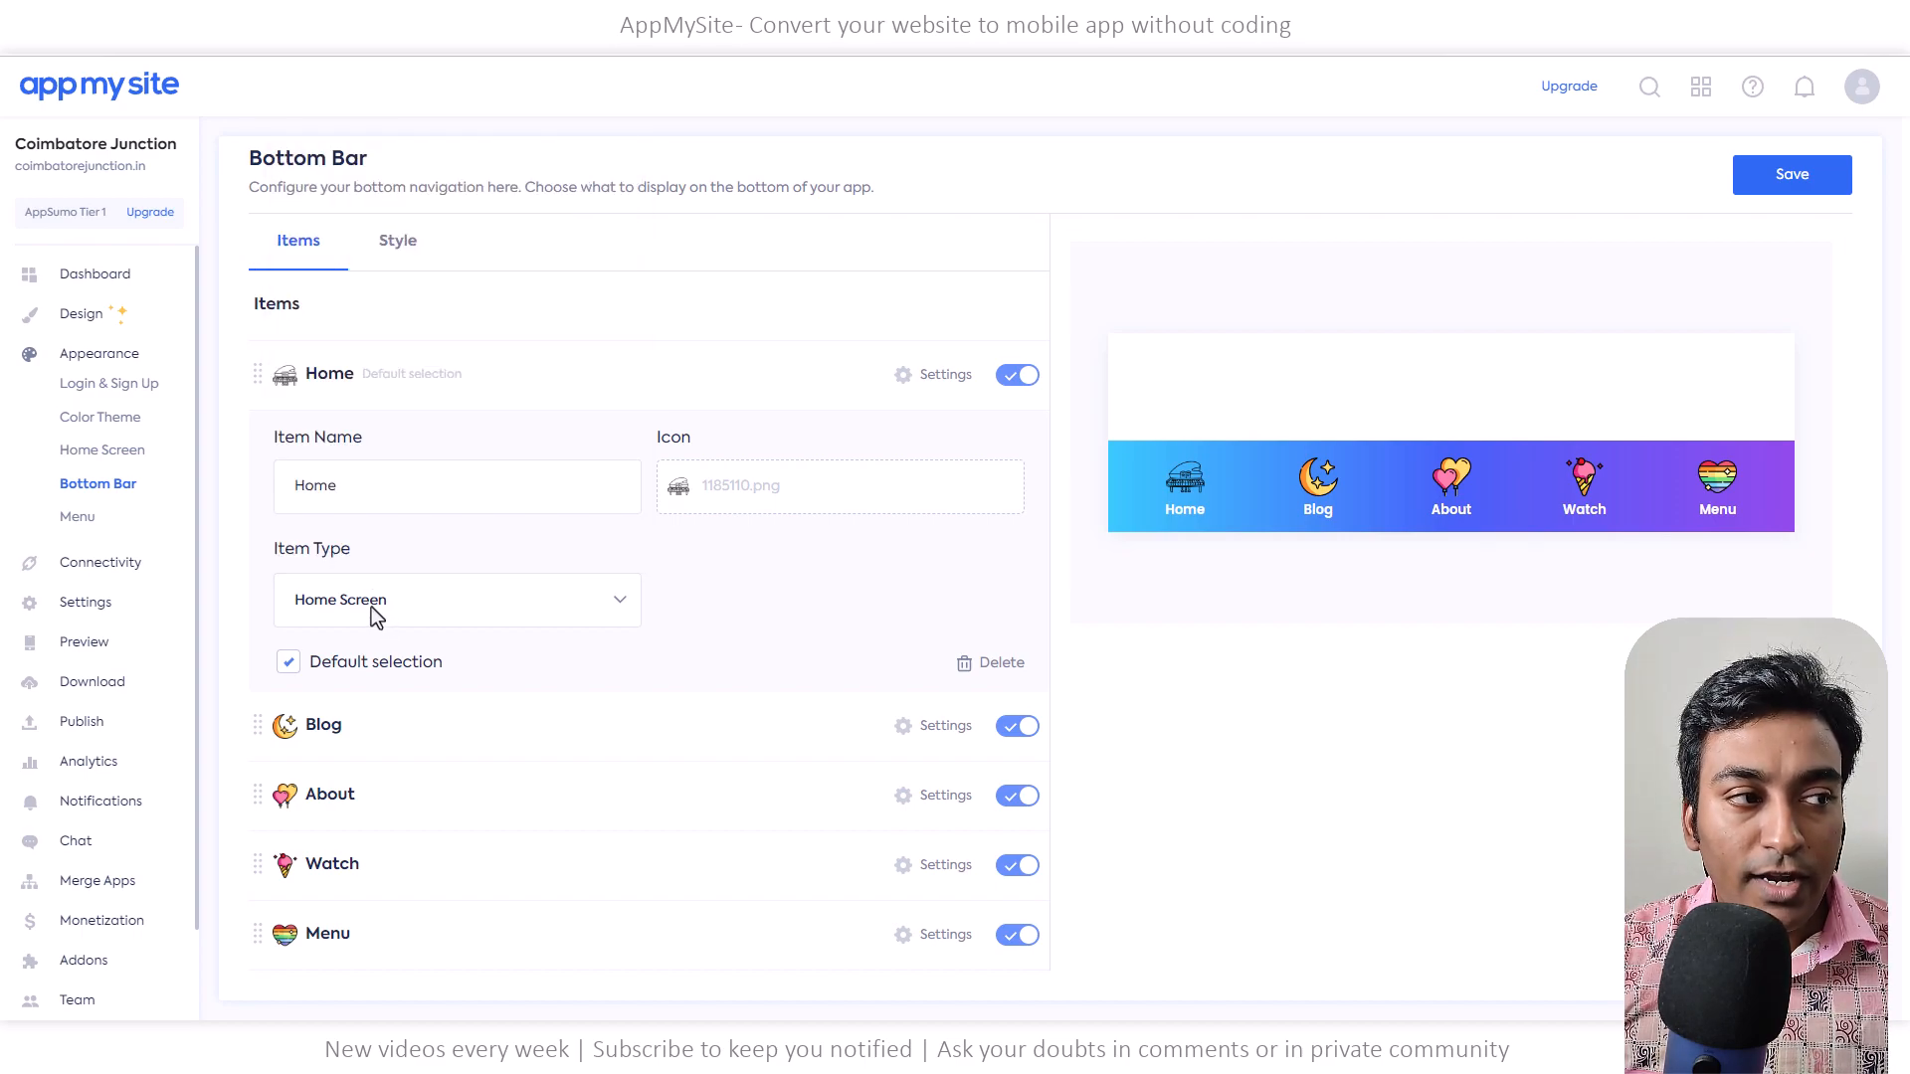
{"action": "left_click", "coordinate": [376, 607]}
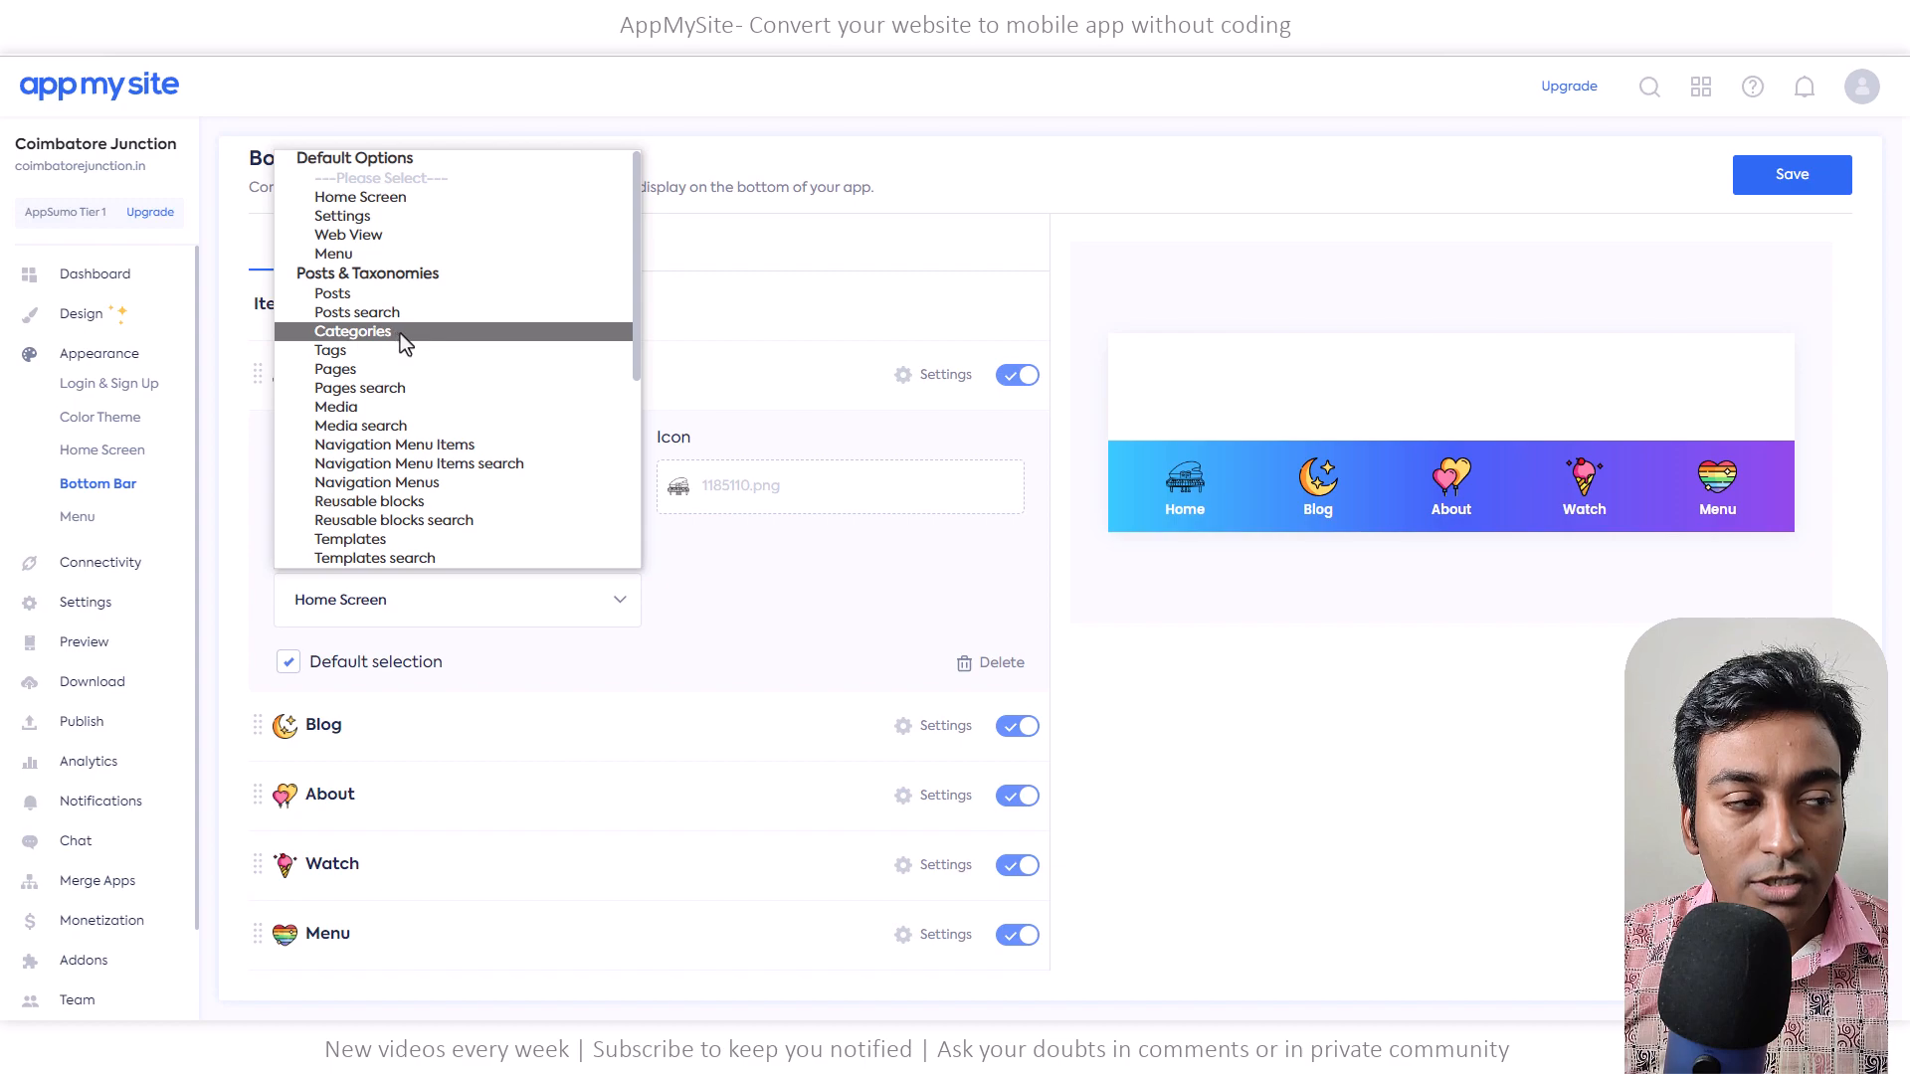
{"action": "scroll", "coordinate": [409, 352], "scroll_direction": "down", "scroll_amount": 1}
{"action": "scroll", "coordinate": [408, 363], "scroll_direction": "down", "scroll_amount": 1}
{"action": "scroll", "coordinate": [436, 475], "scroll_direction": "down", "scroll_amount": 3}
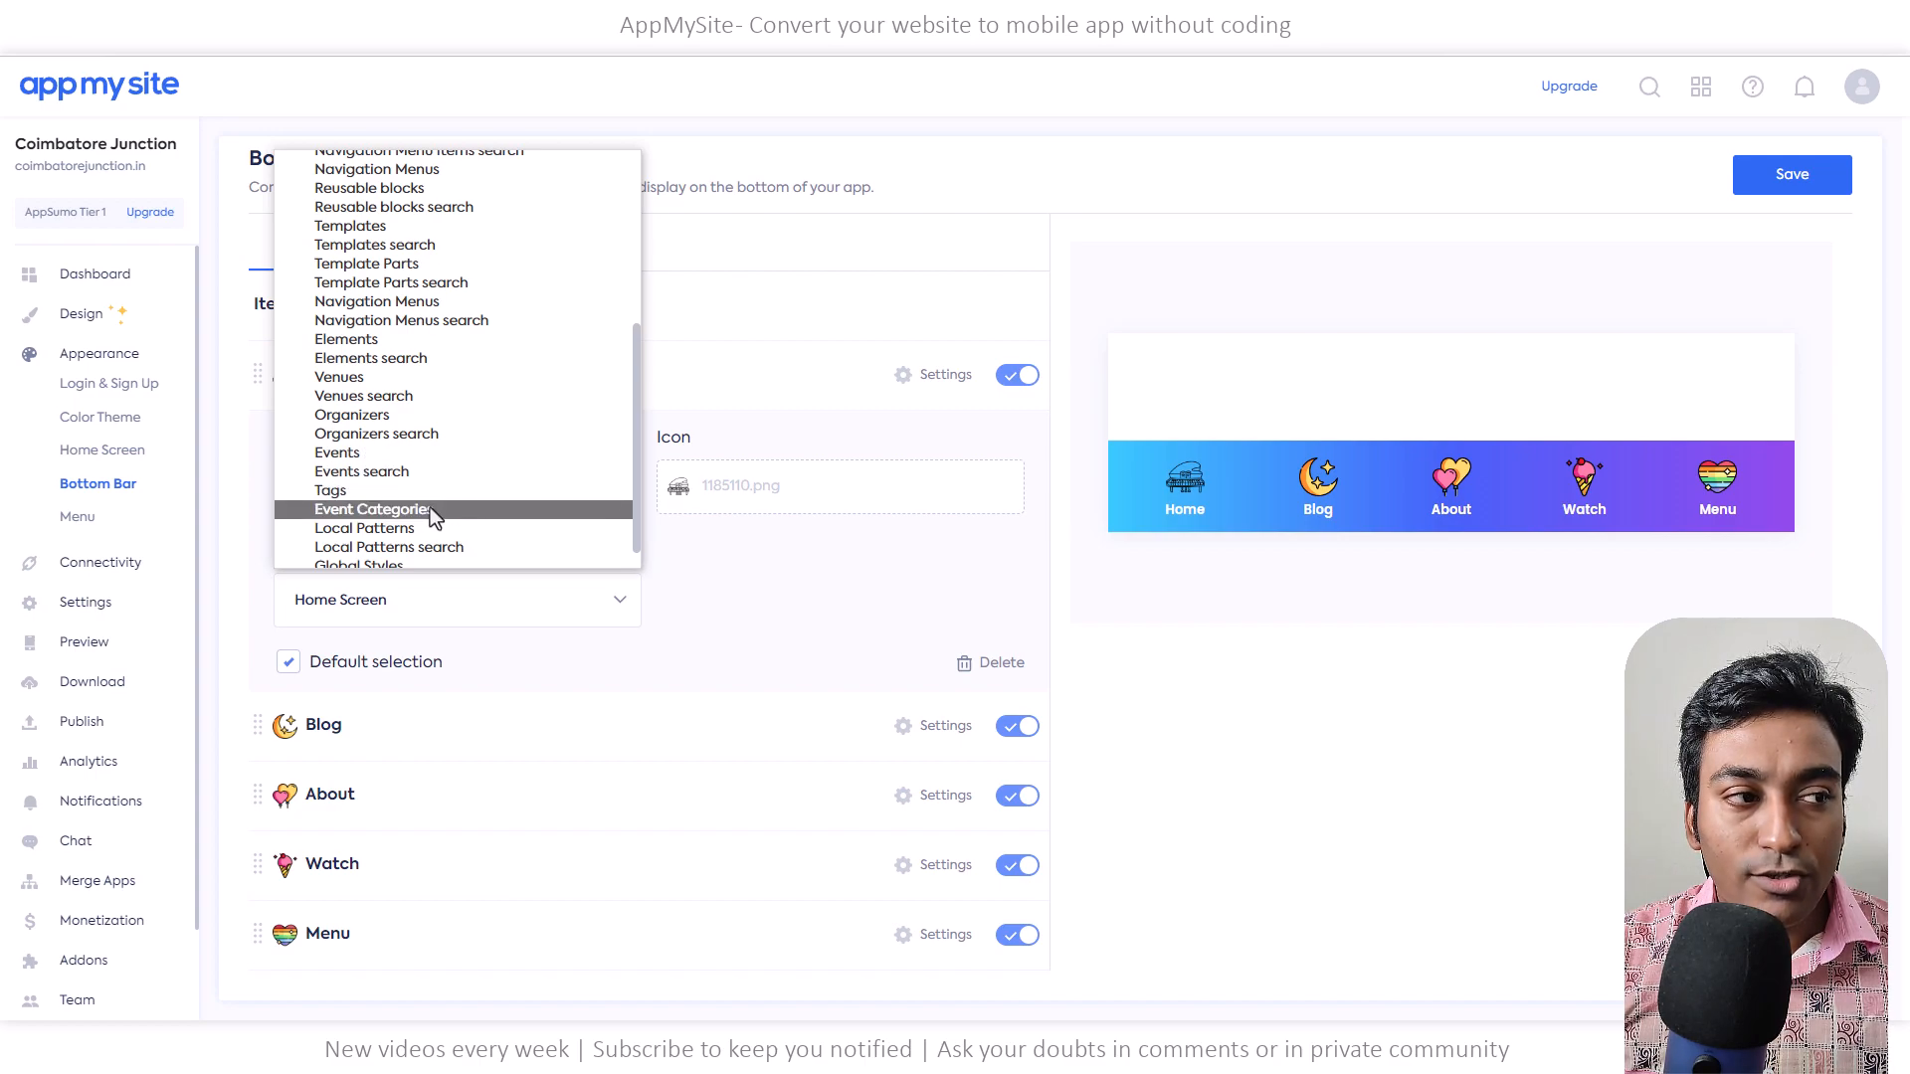
{"action": "scroll", "coordinate": [426, 505], "scroll_direction": "down", "scroll_amount": 1}
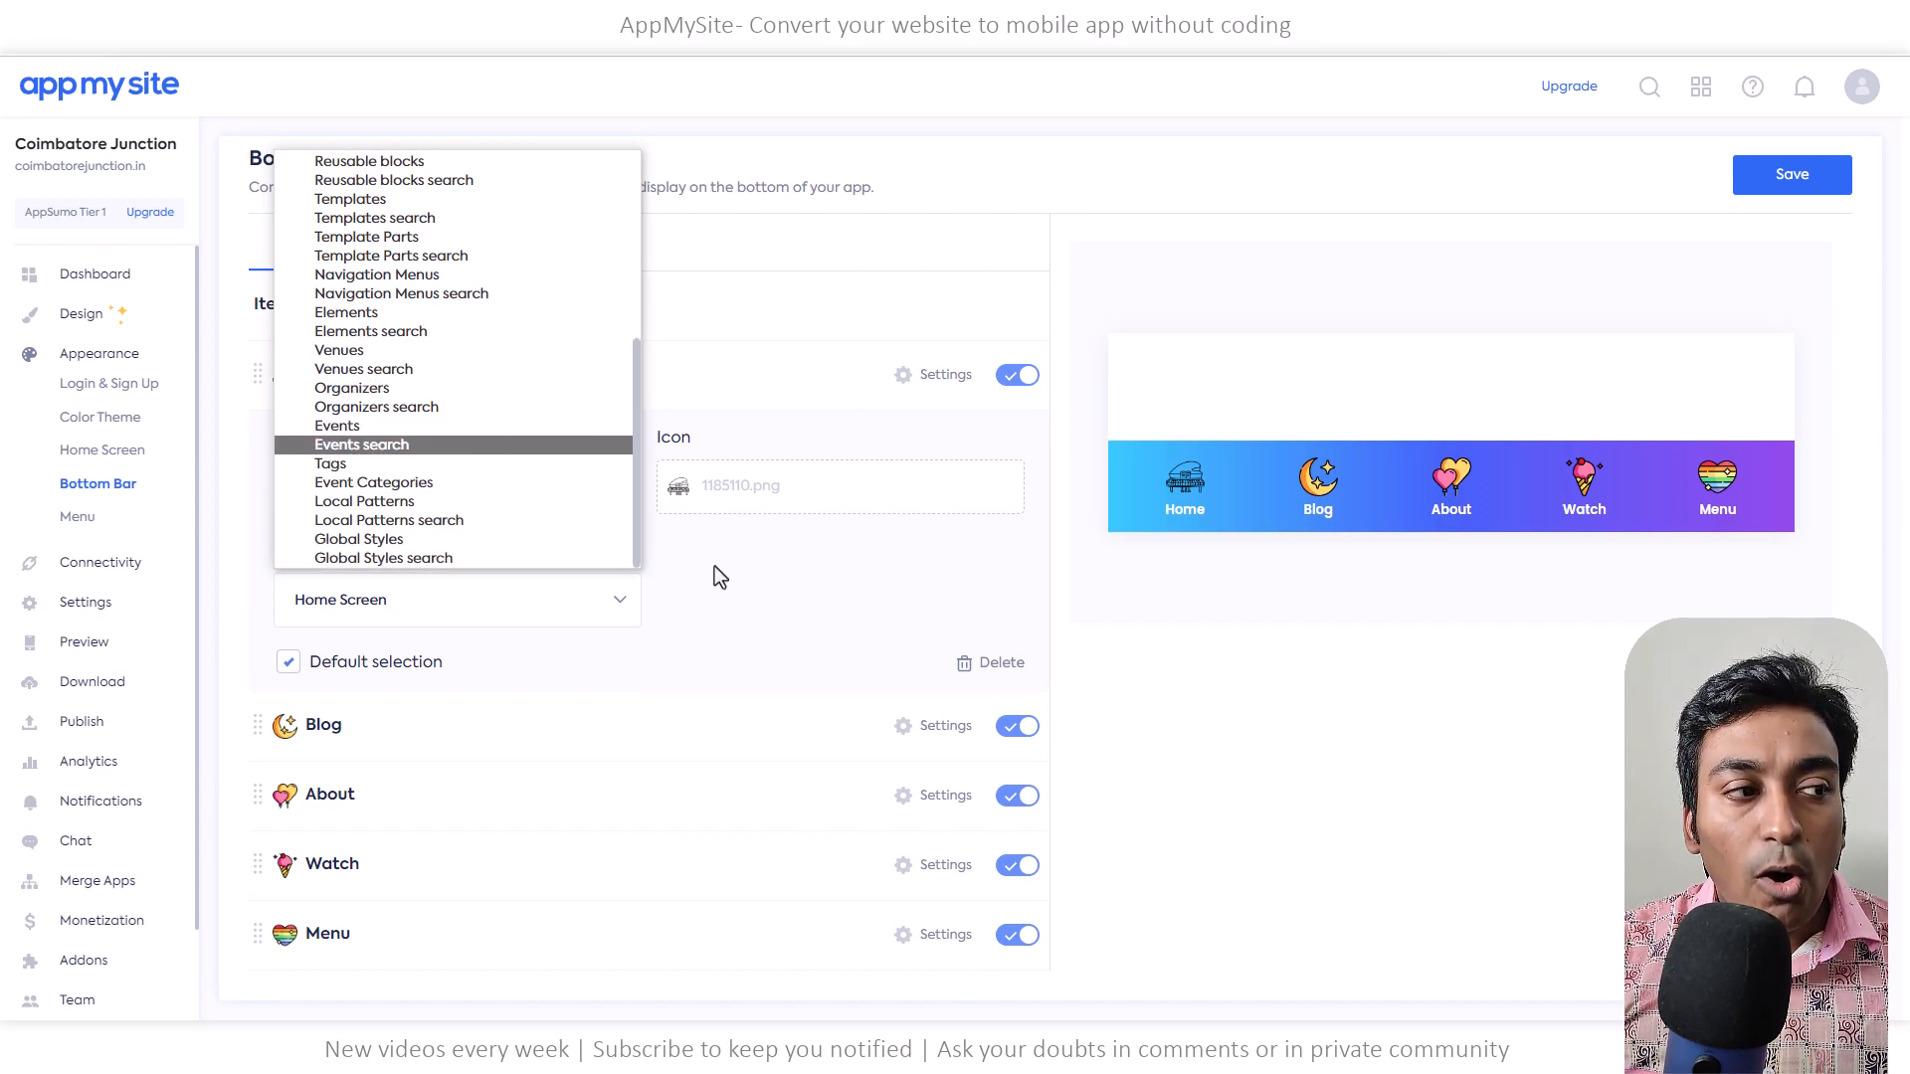
{"action": "left_click", "coordinate": [815, 606]}
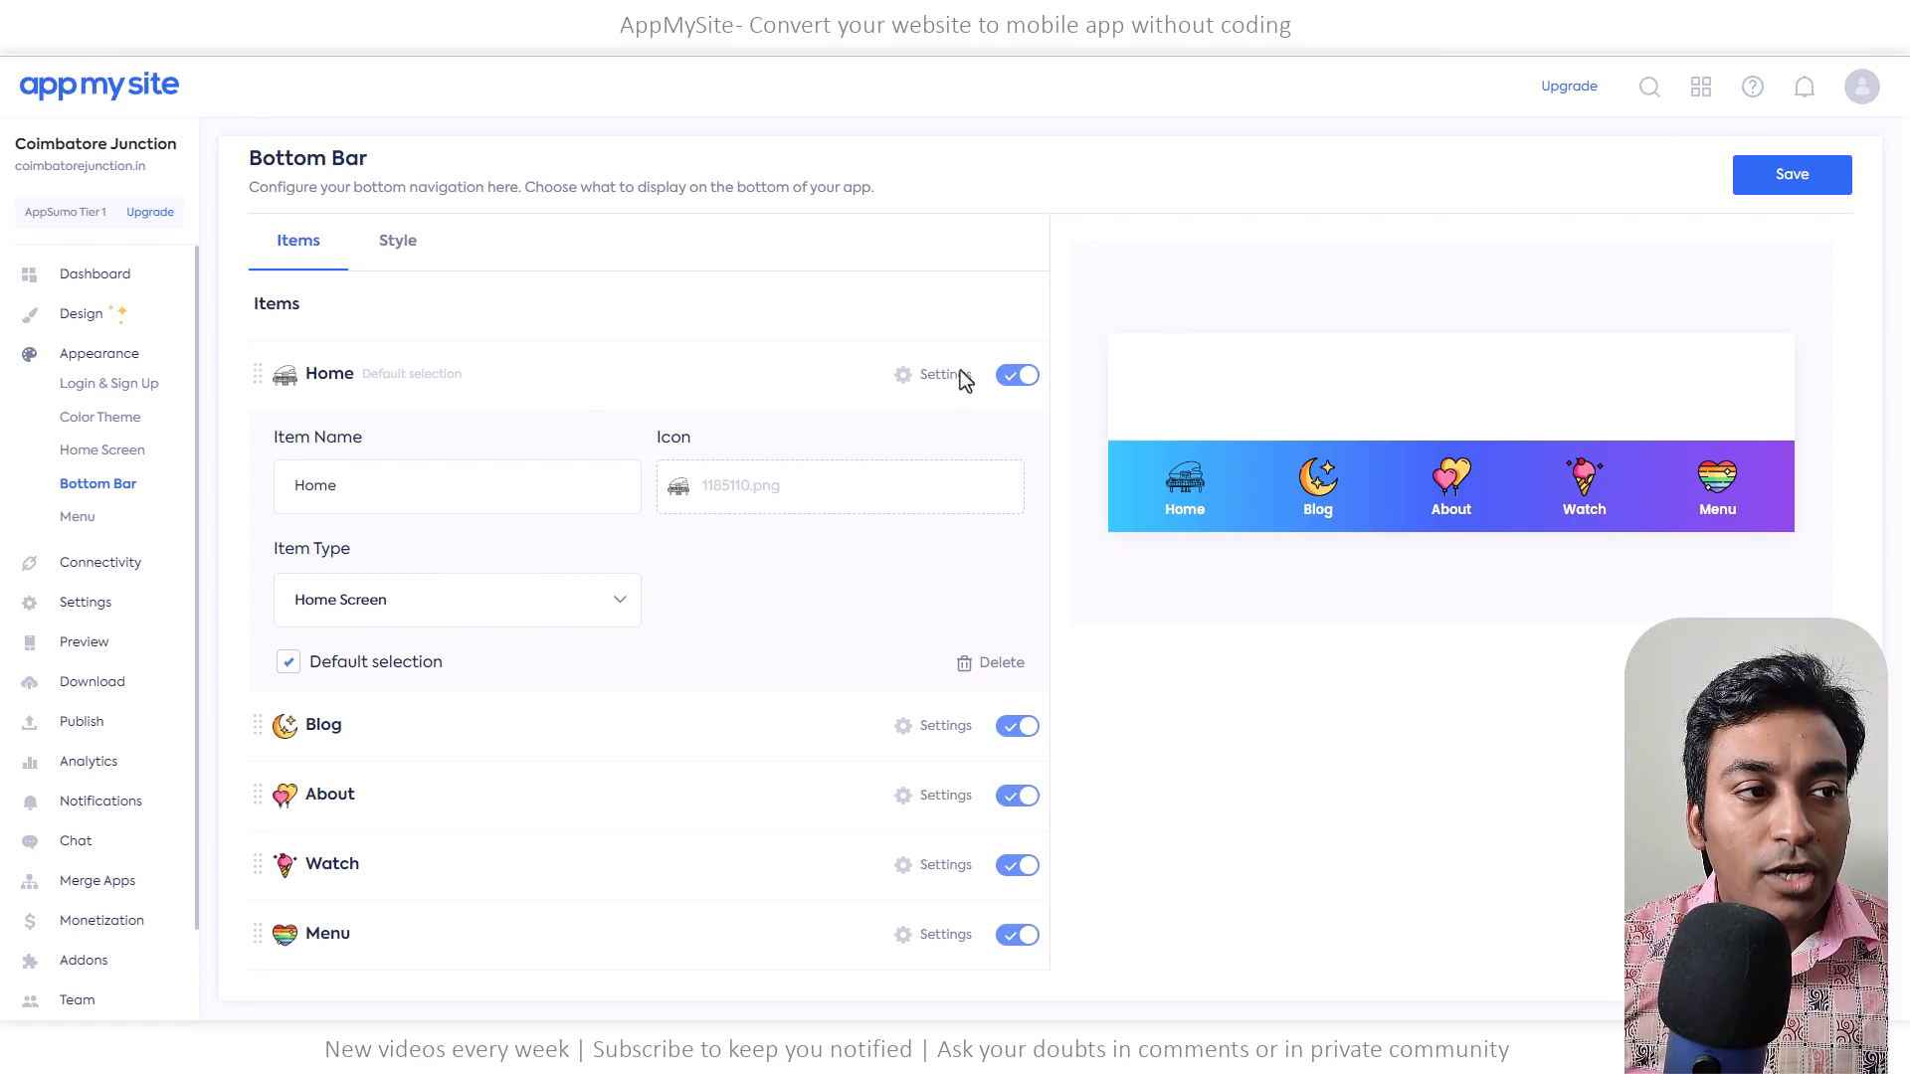
Check the Blog and Watch items' settings, including the Watch item's Web View URL, and save the bottom bar
{"action": "left_click", "coordinate": [938, 725]}
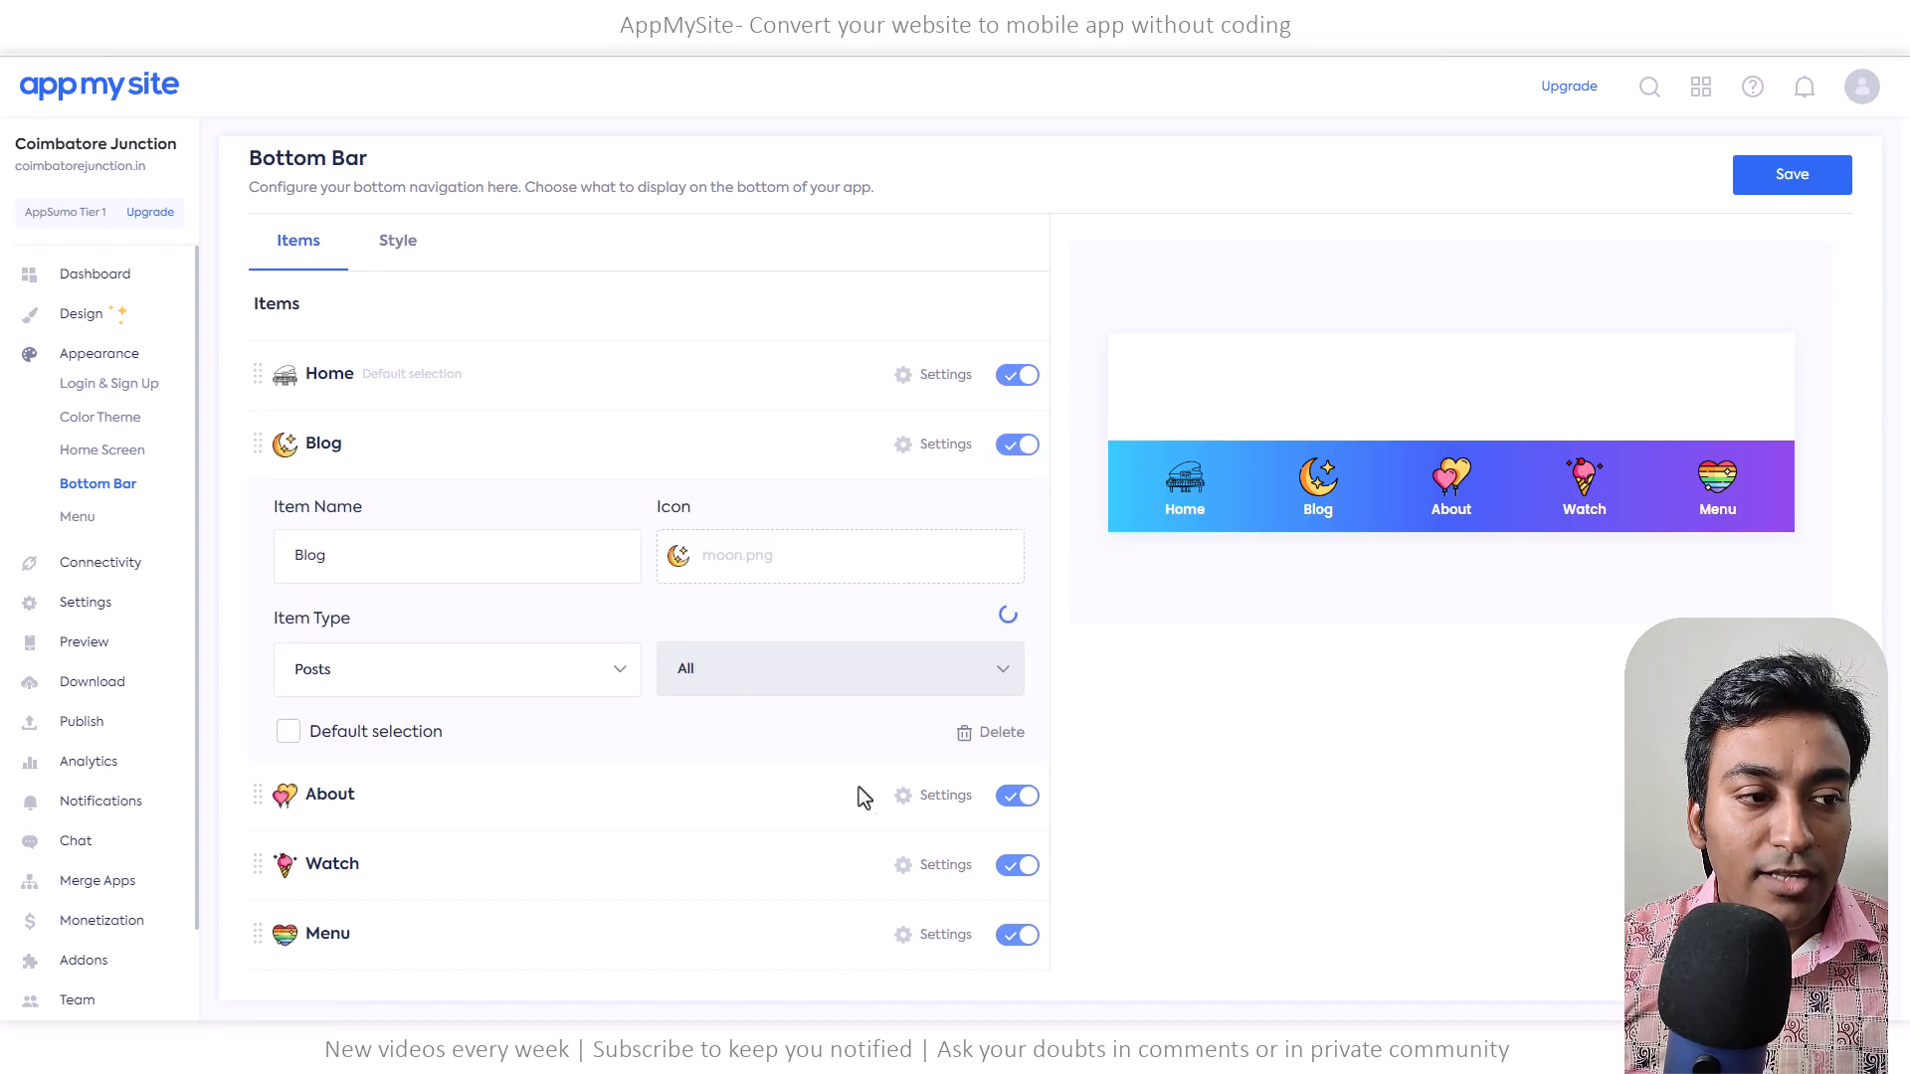
{"action": "left_click", "coordinate": [931, 865]}
{"action": "scroll", "coordinate": [809, 792], "scroll_direction": "down", "scroll_amount": 2}
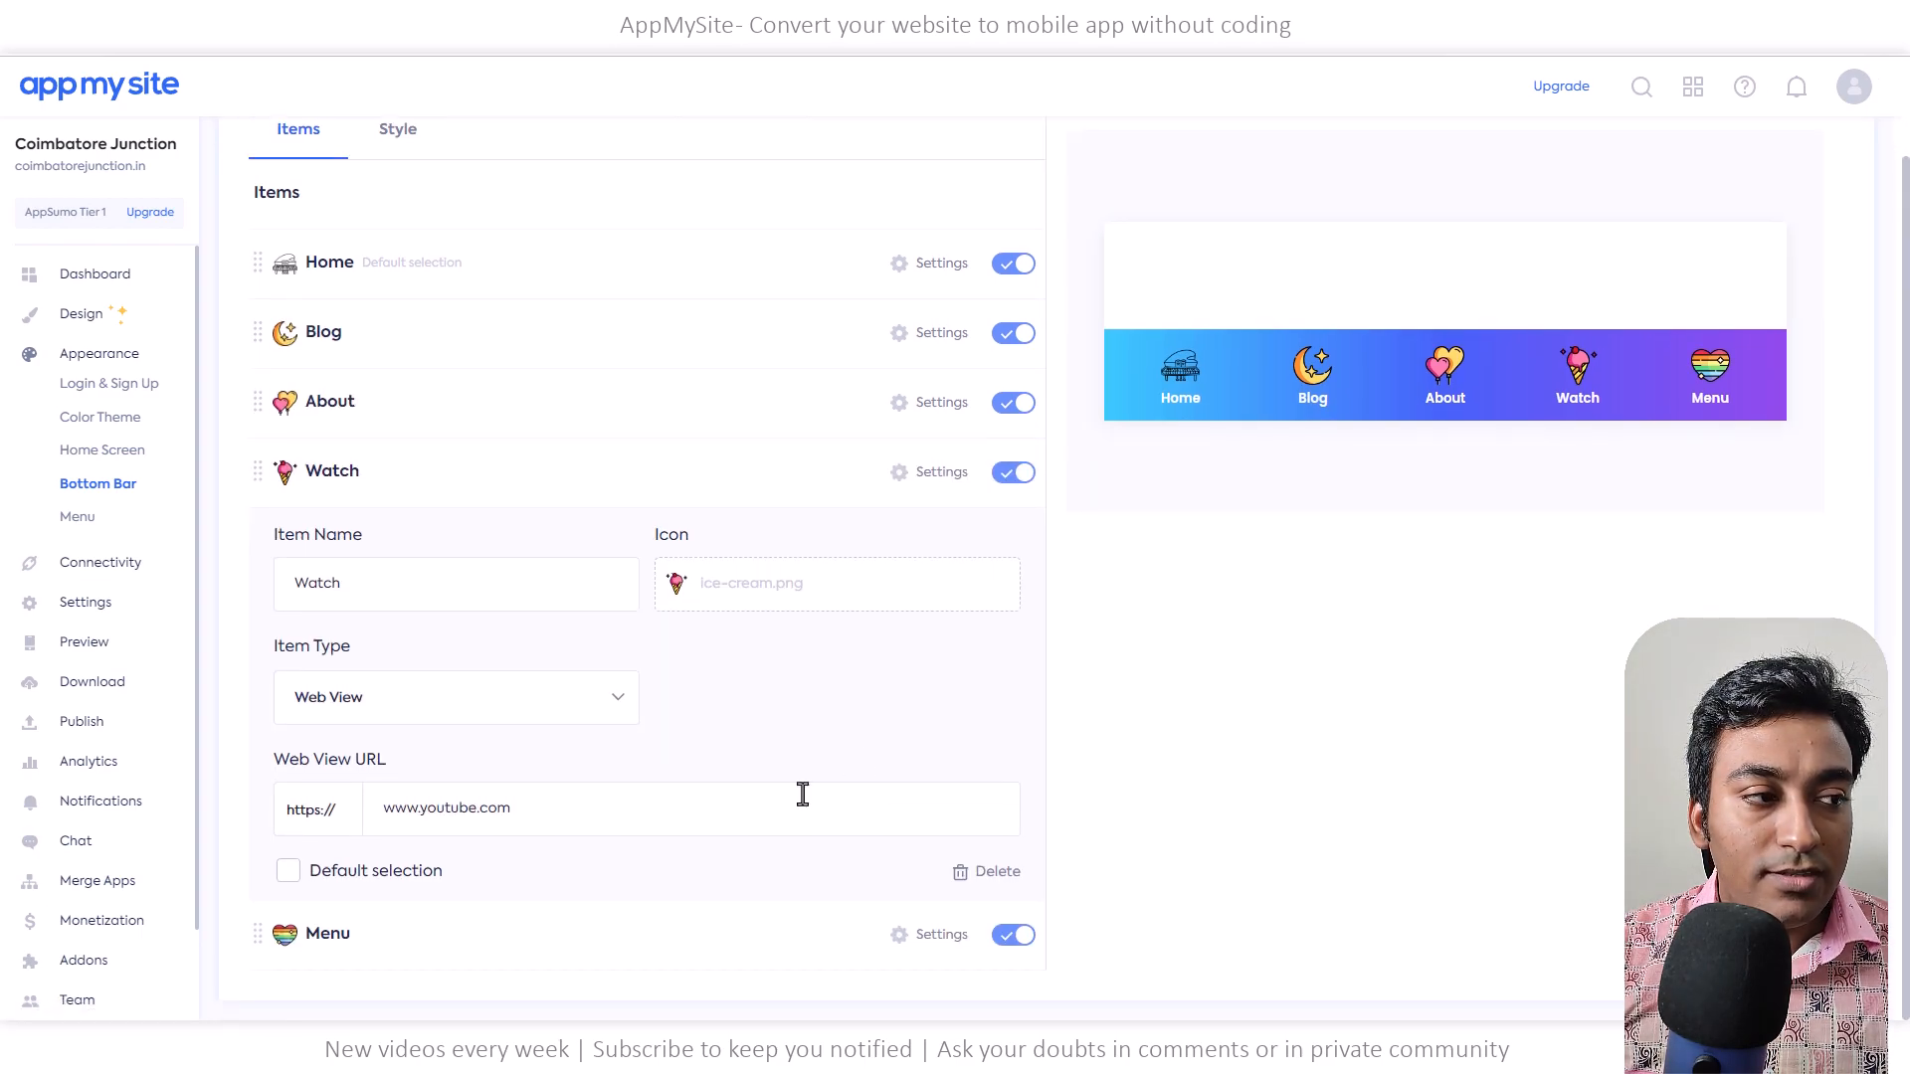
{"action": "scroll", "coordinate": [1727, 199], "scroll_direction": "up", "scroll_amount": 2}
{"action": "left_click", "coordinate": [1733, 189]}
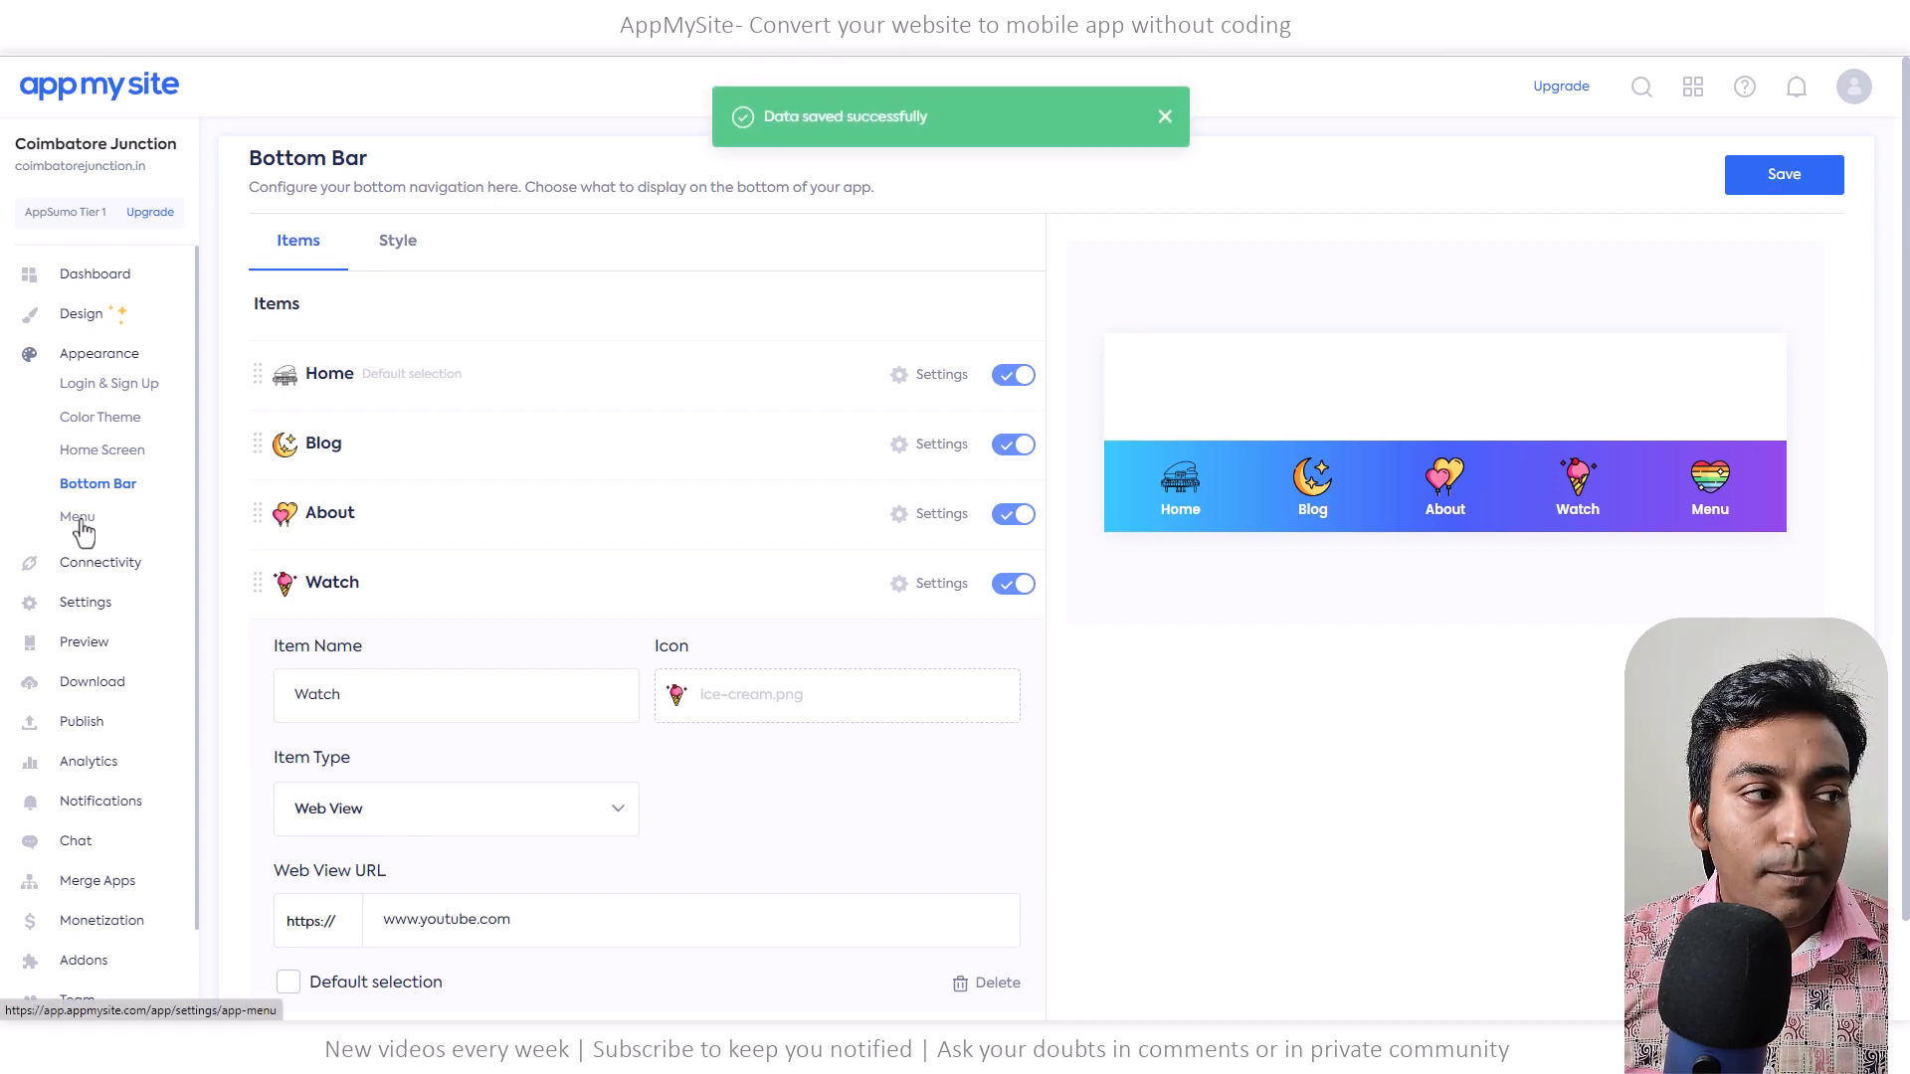
Open the app's Menu settings and try adding a custom menu item, deleting it after viewing its options
{"action": "left_click", "coordinate": [78, 518]}
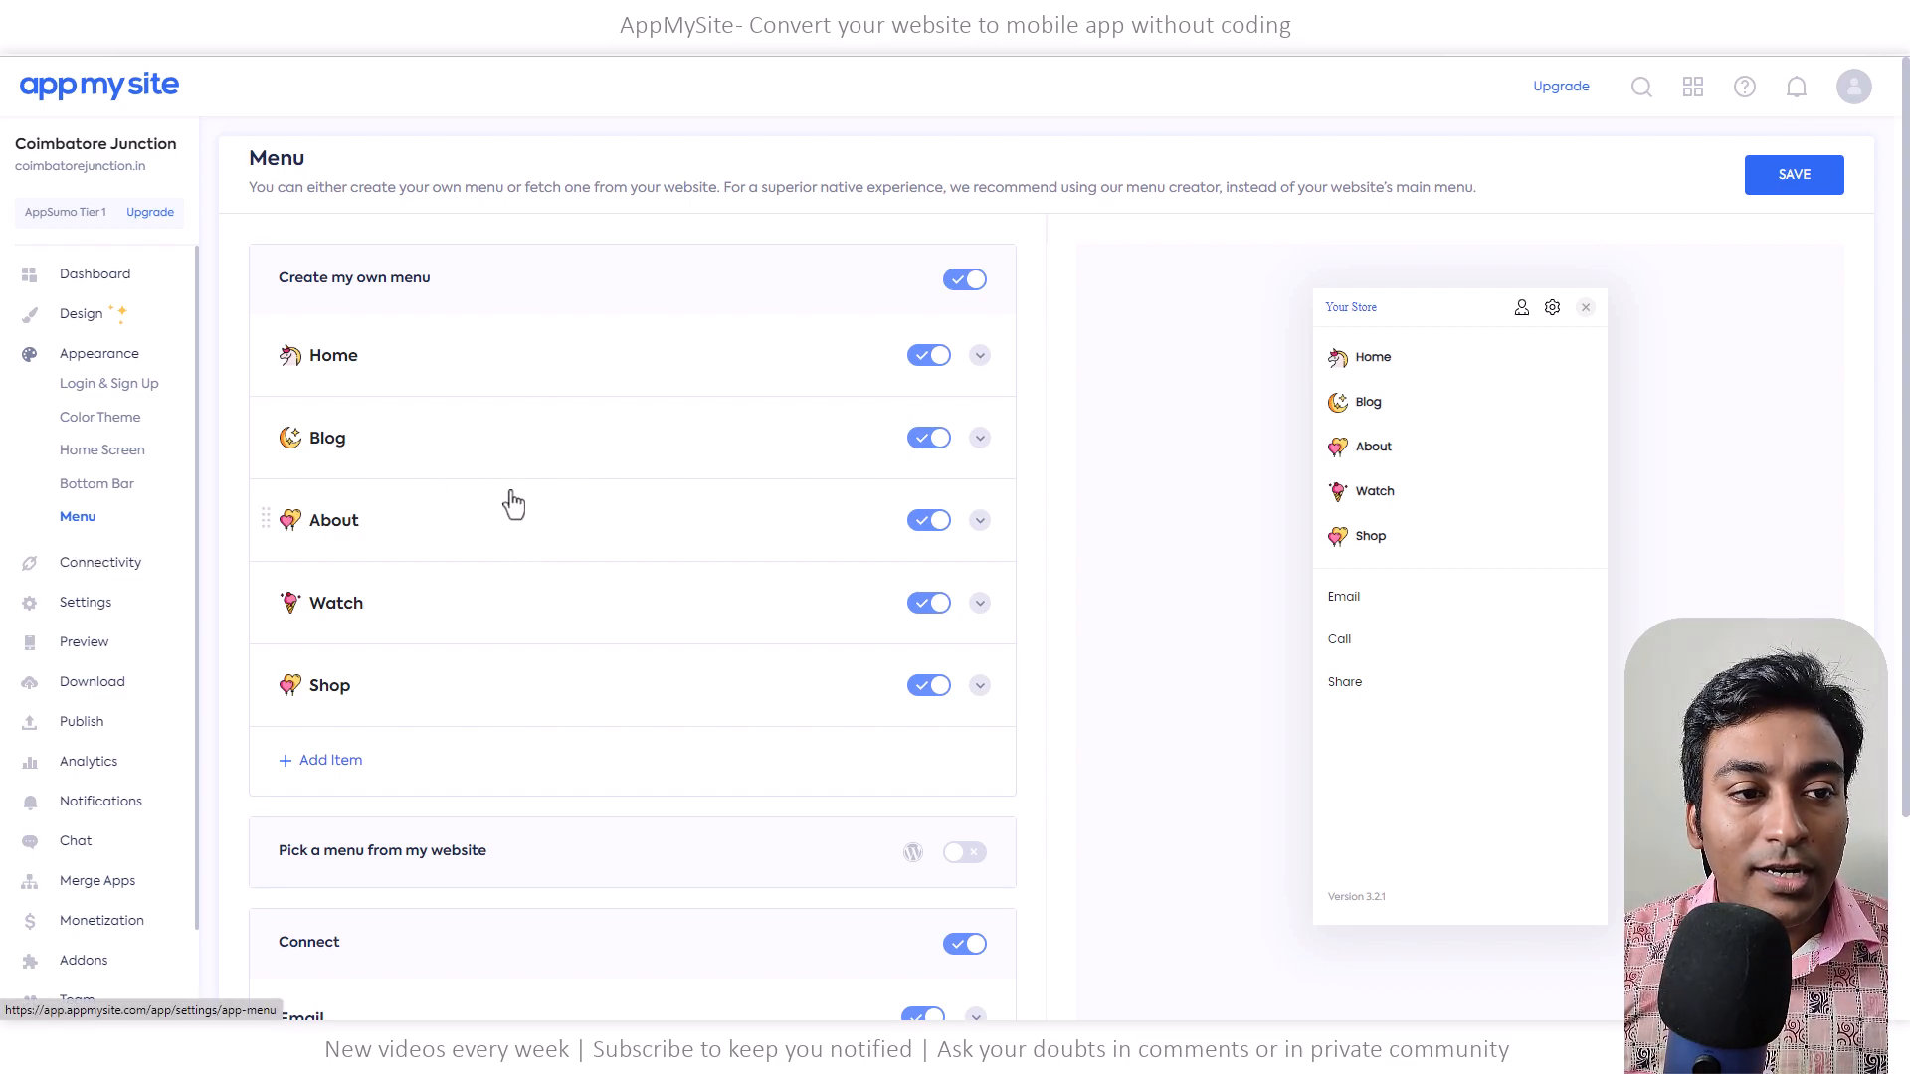
{"action": "left_click", "coordinate": [321, 764]}
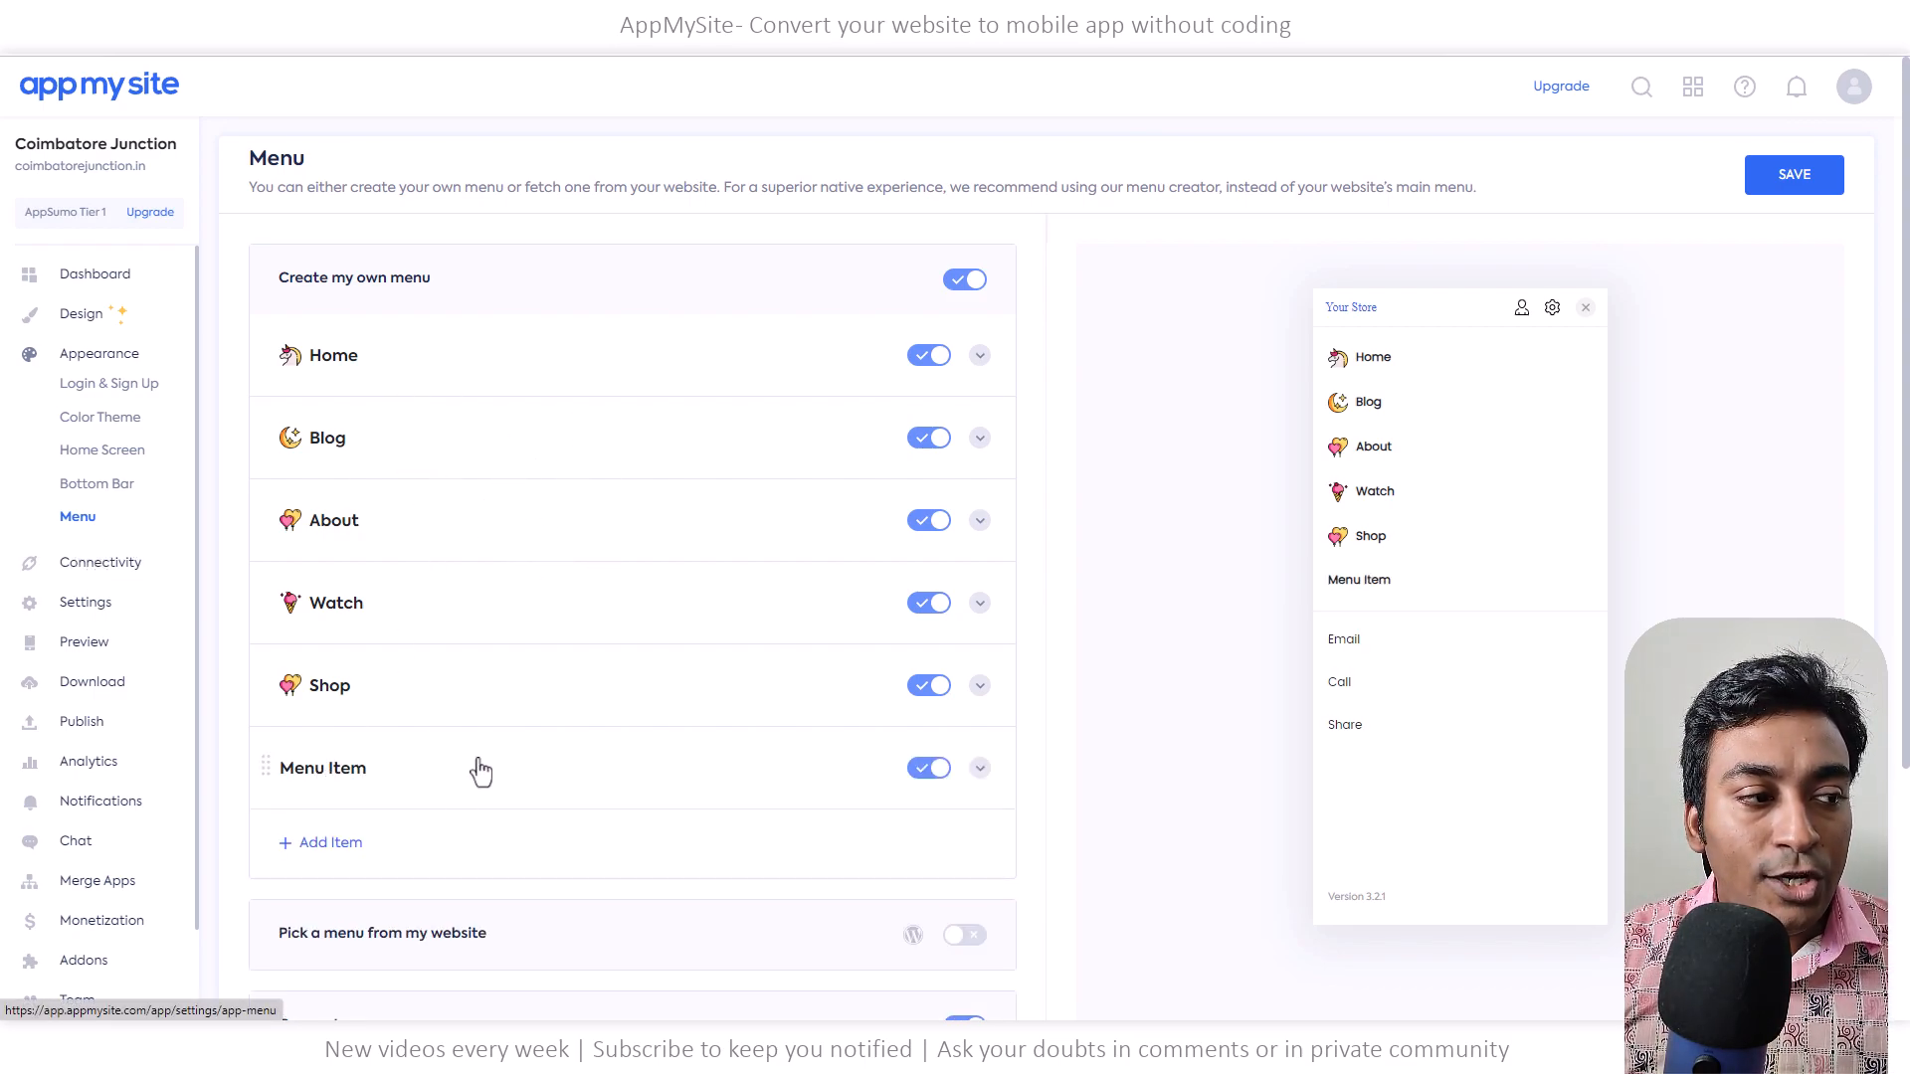
{"action": "left_click", "coordinate": [980, 768]}
{"action": "scroll", "coordinate": [606, 809], "scroll_direction": "down", "scroll_amount": 2}
{"action": "scroll", "coordinate": [527, 831], "scroll_direction": "down", "scroll_amount": 4}
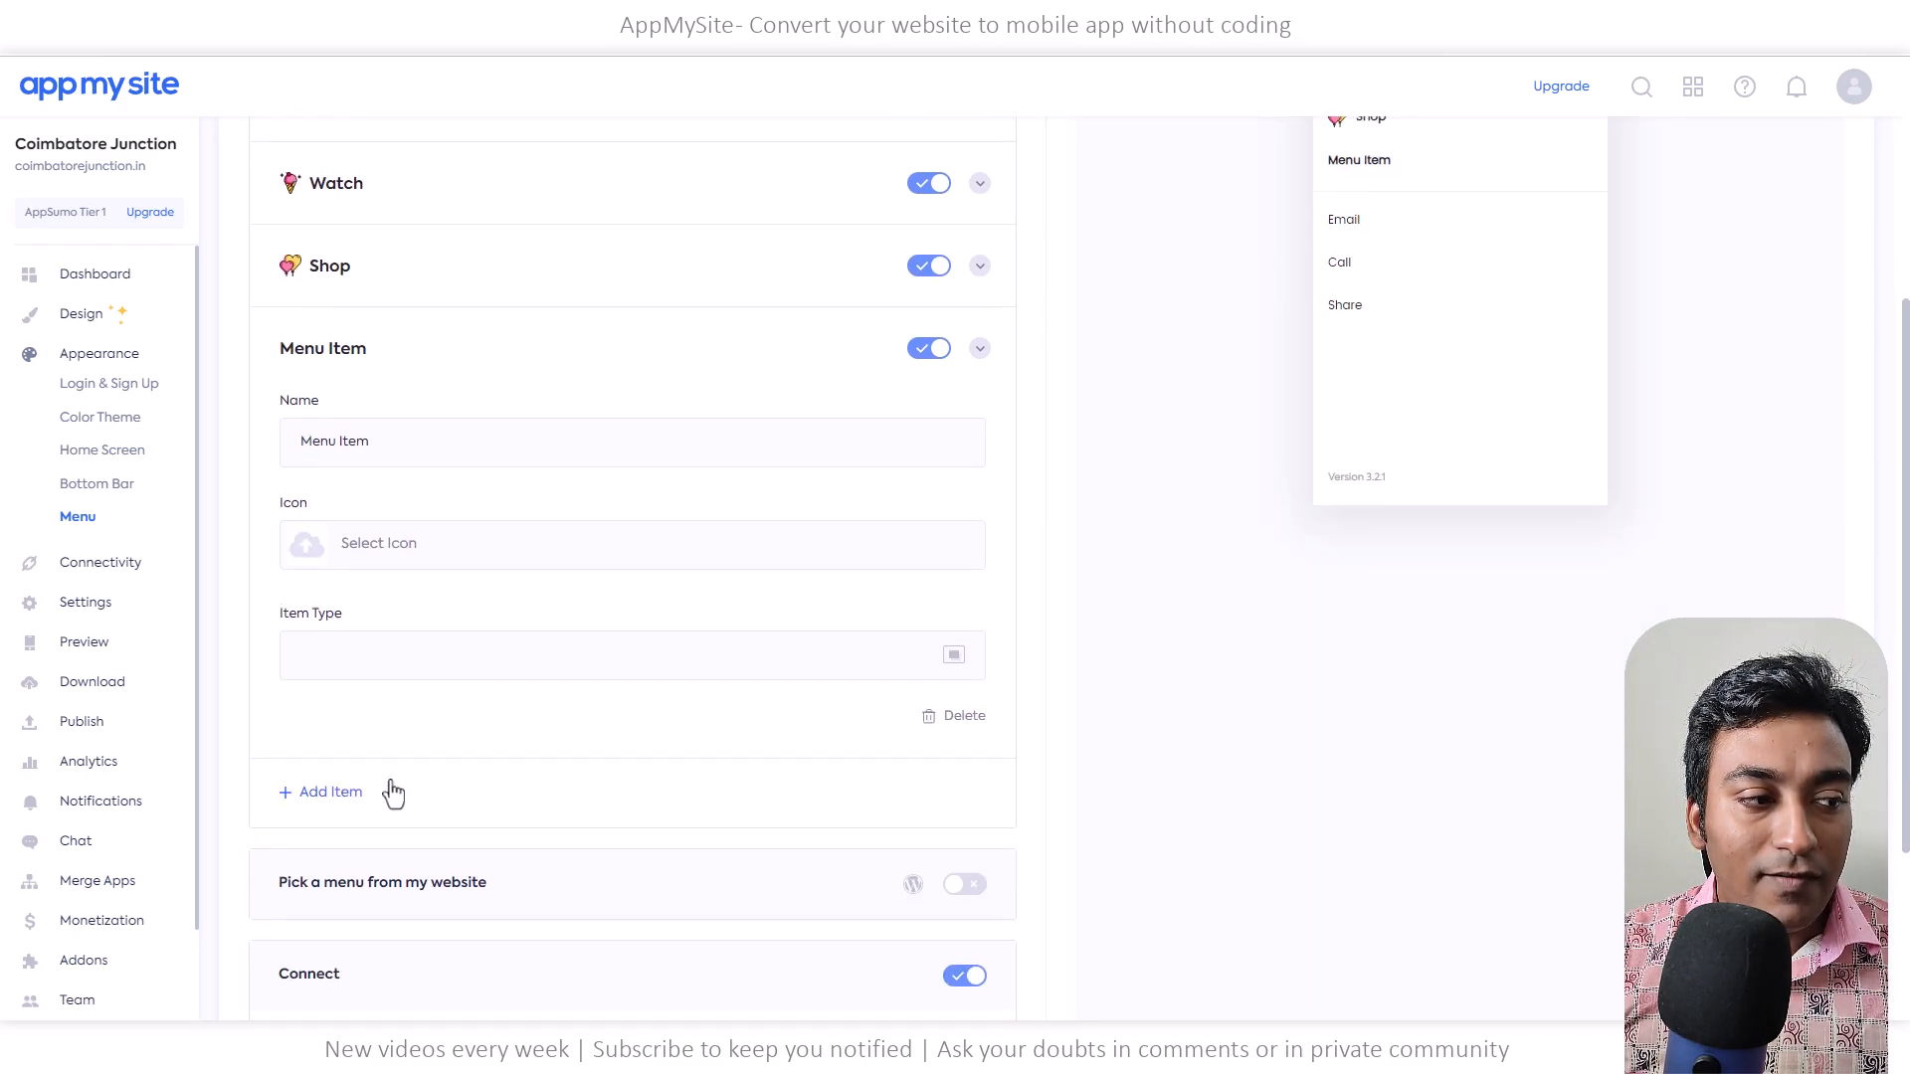
{"action": "left_click", "coordinate": [966, 704]}
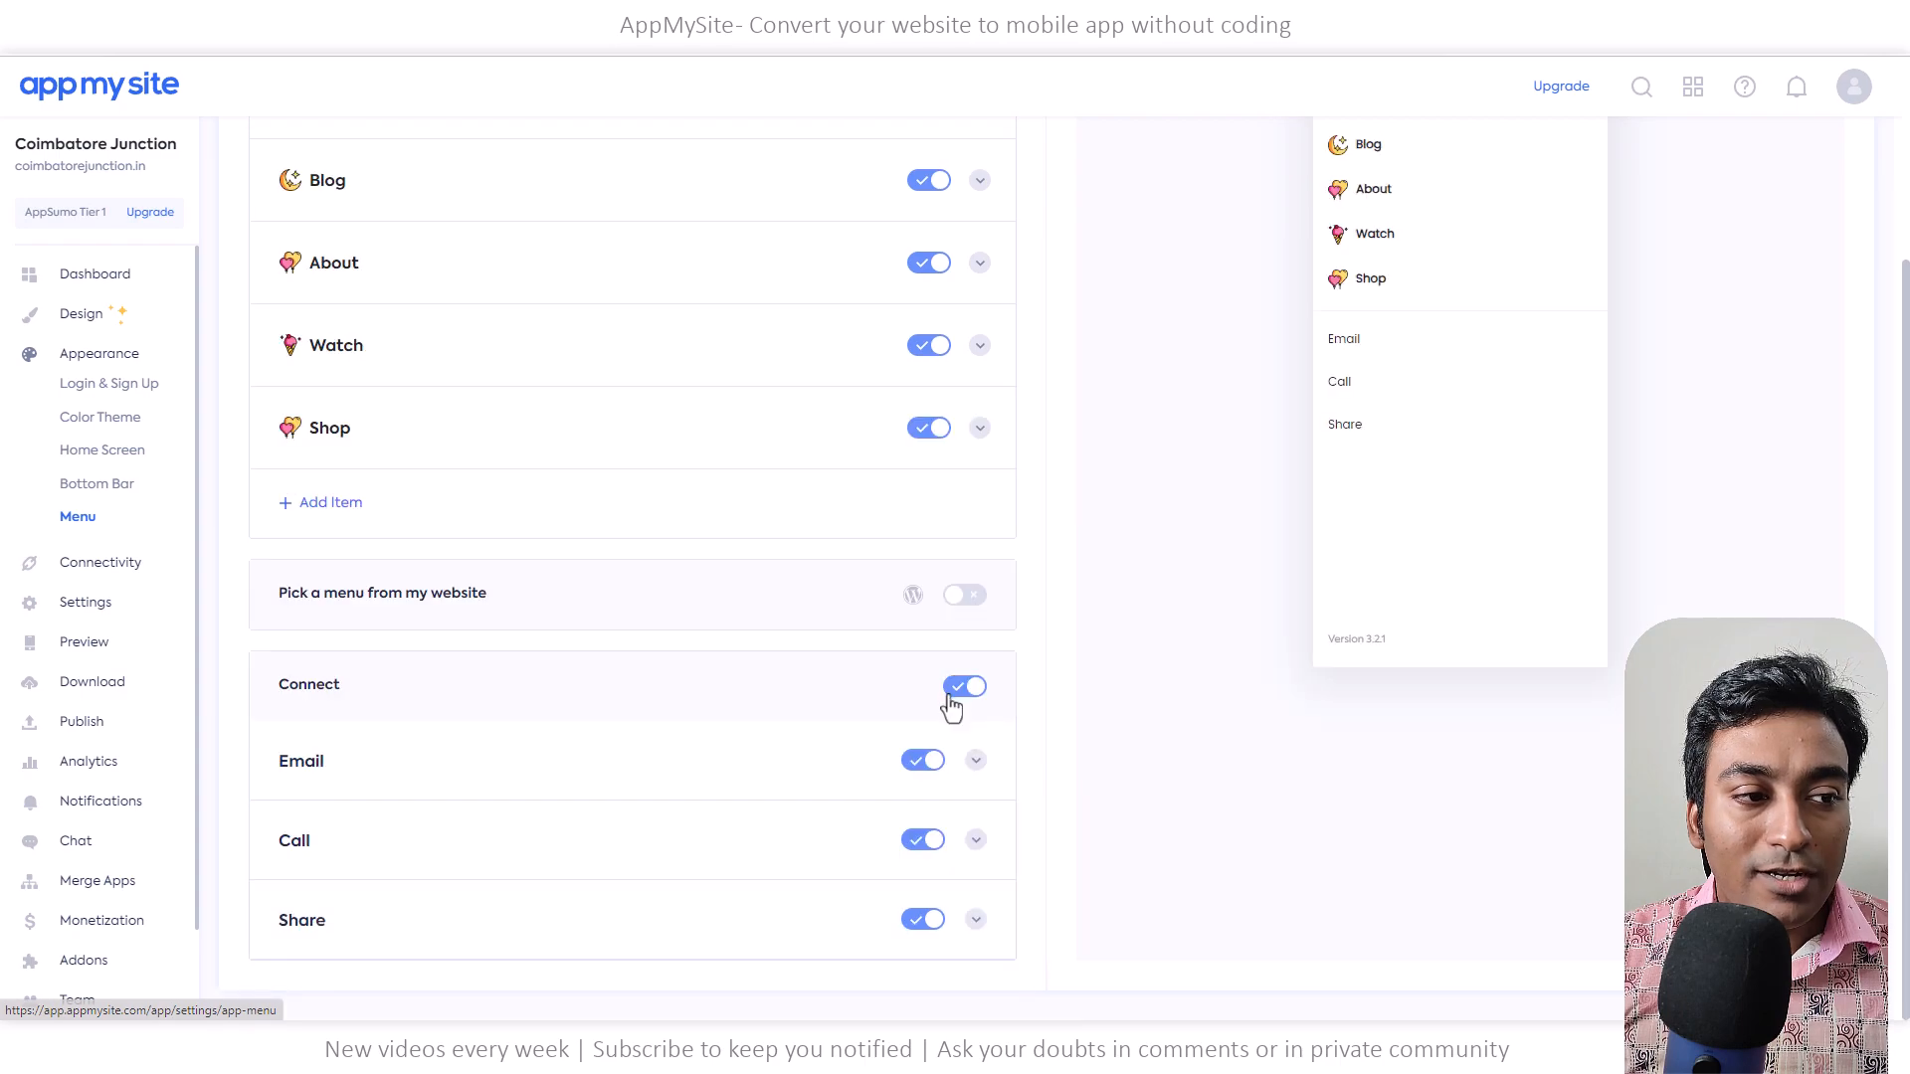
Review the menu items and the Email, Call and Share options under Connect, and save the app menu
{"action": "scroll", "coordinate": [1035, 708], "scroll_direction": "up", "scroll_amount": 3}
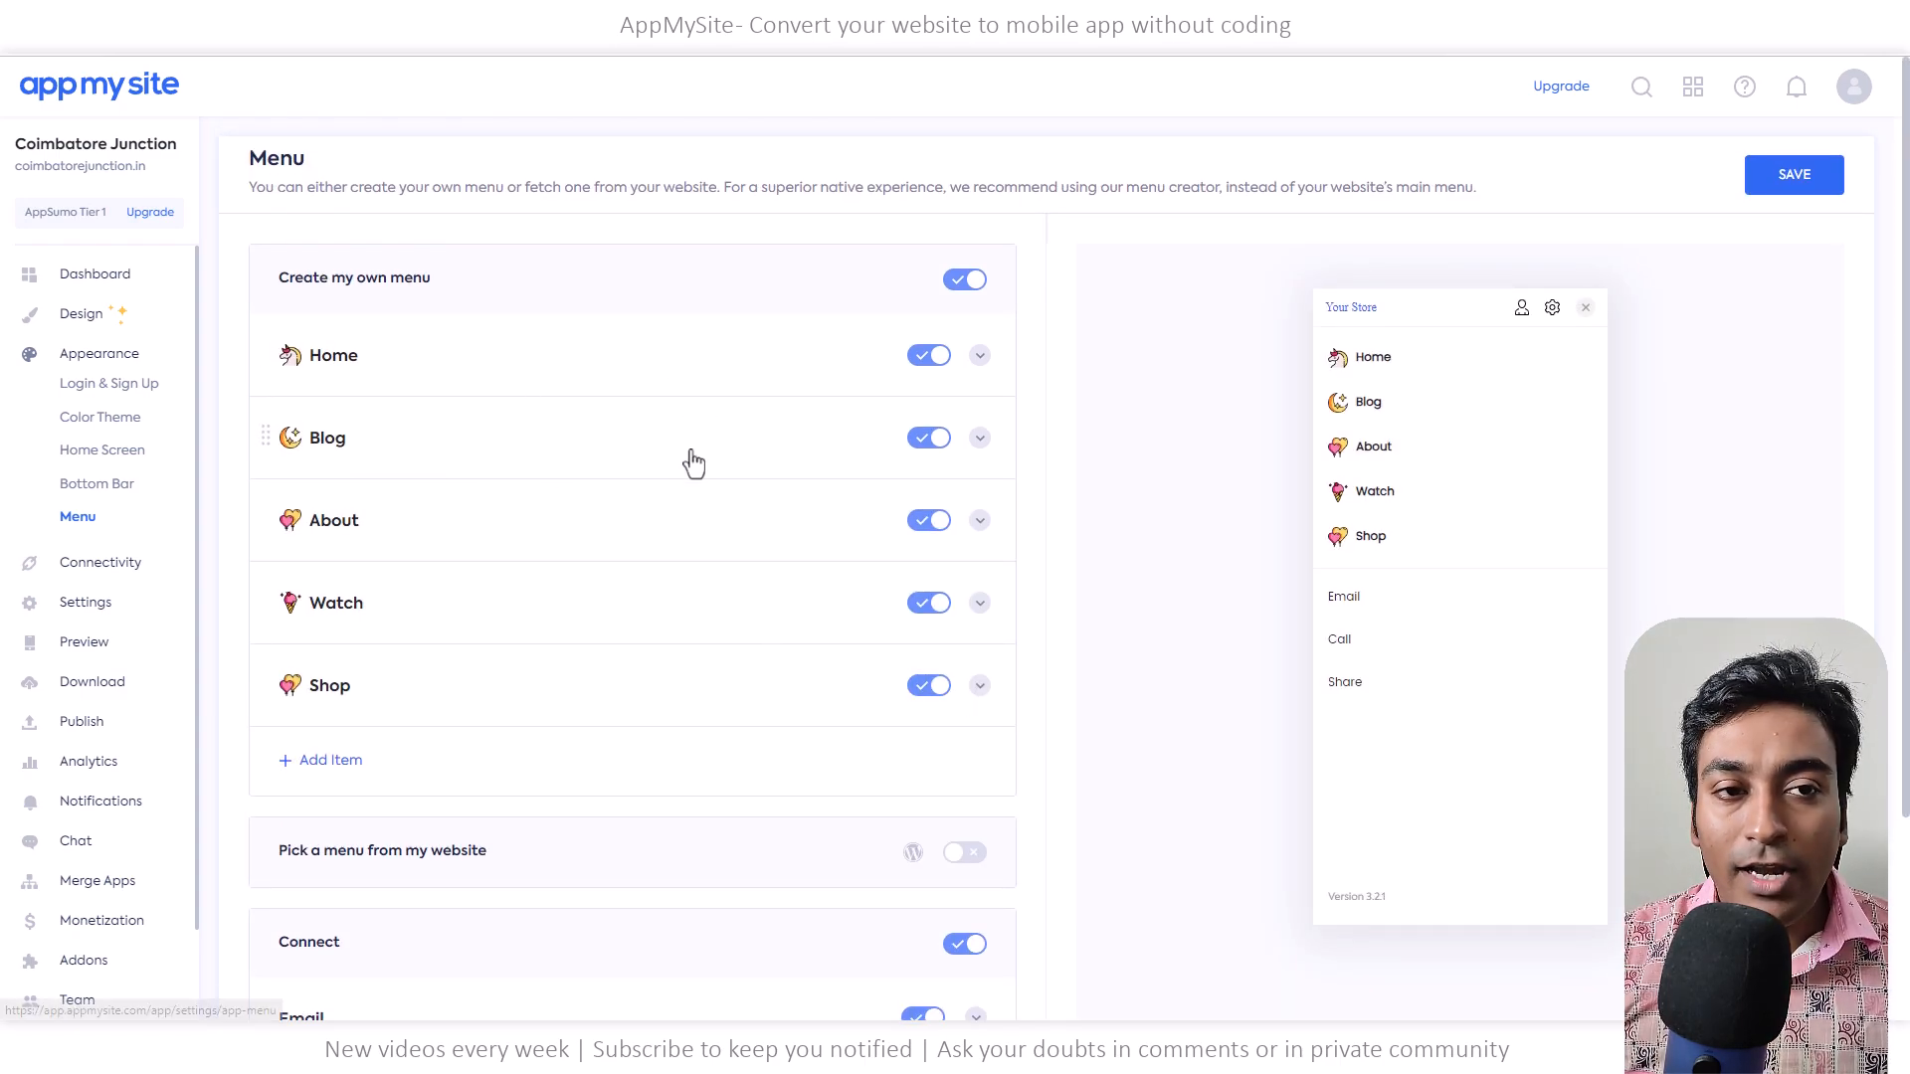
{"action": "scroll", "coordinate": [734, 473], "scroll_direction": "down", "scroll_amount": 3}
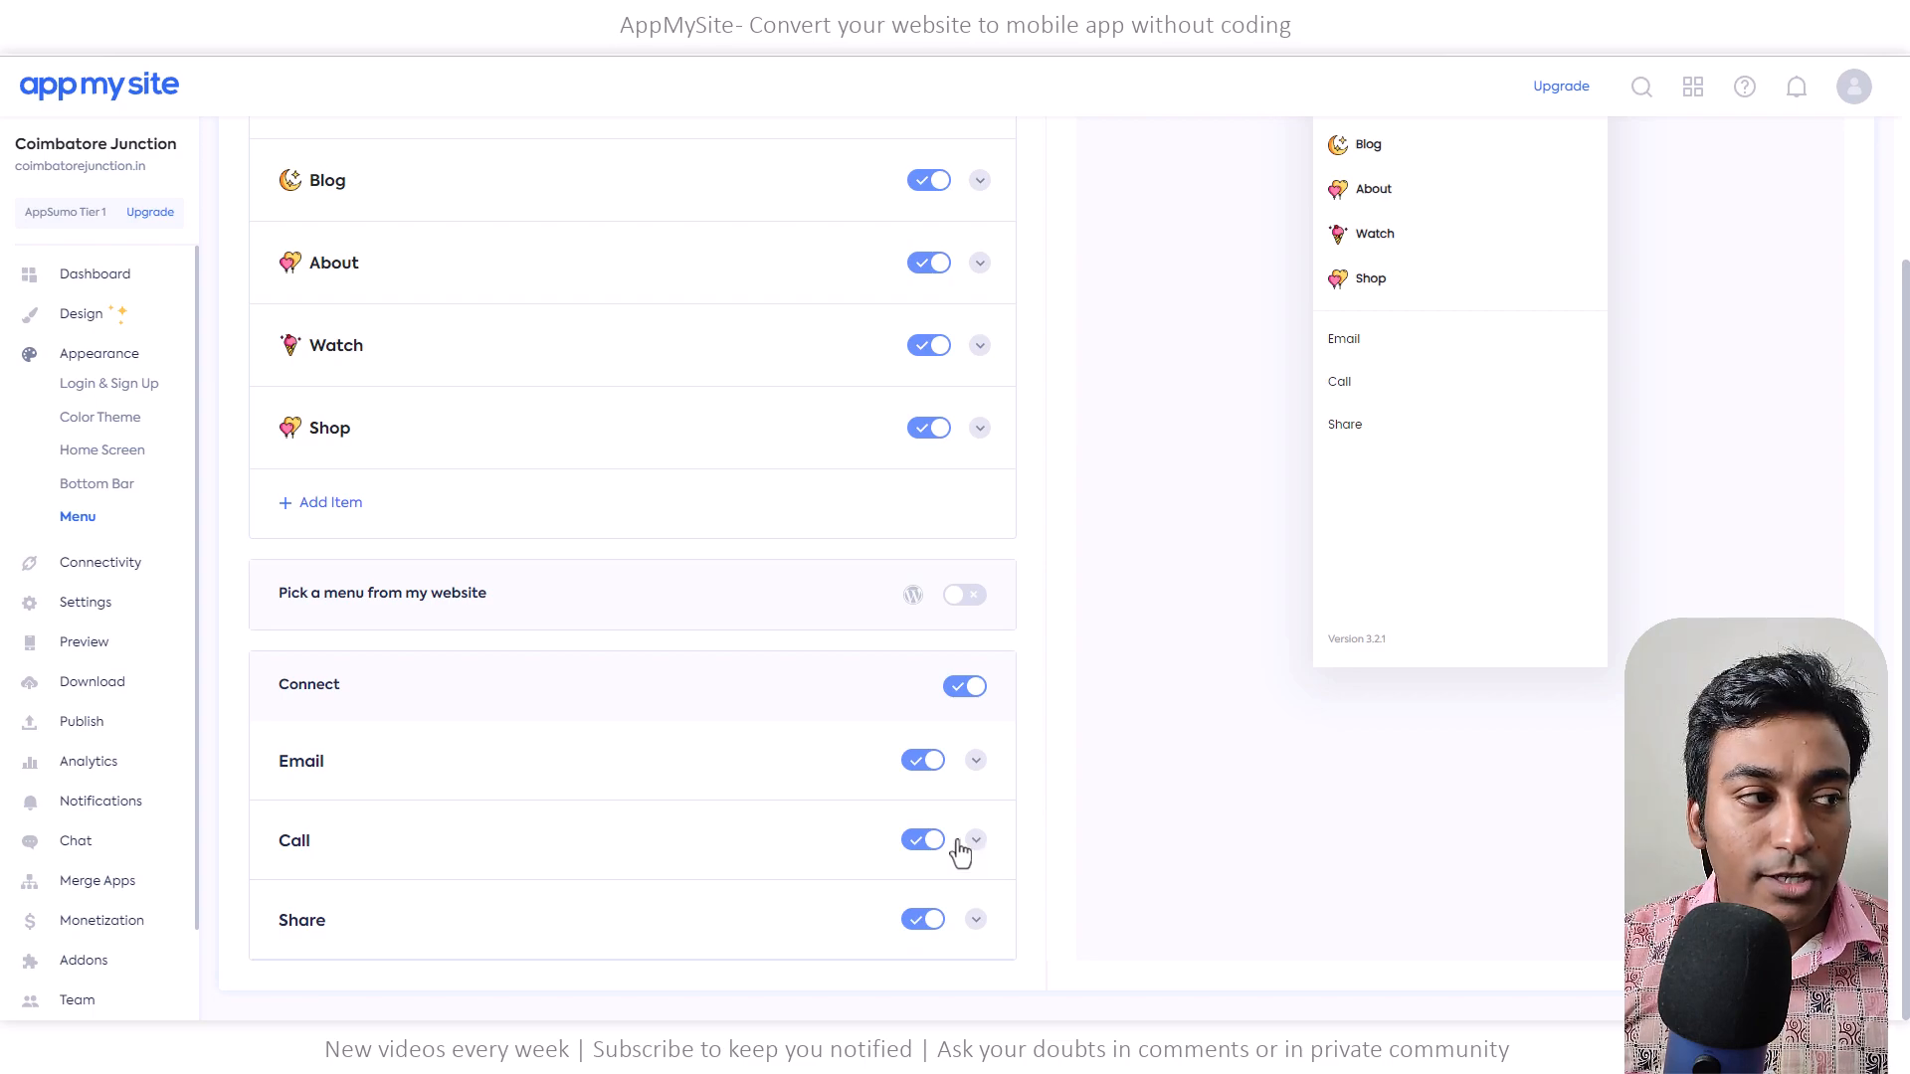
{"action": "left_click", "coordinate": [82, 518]}
{"action": "left_click", "coordinate": [1754, 199]}
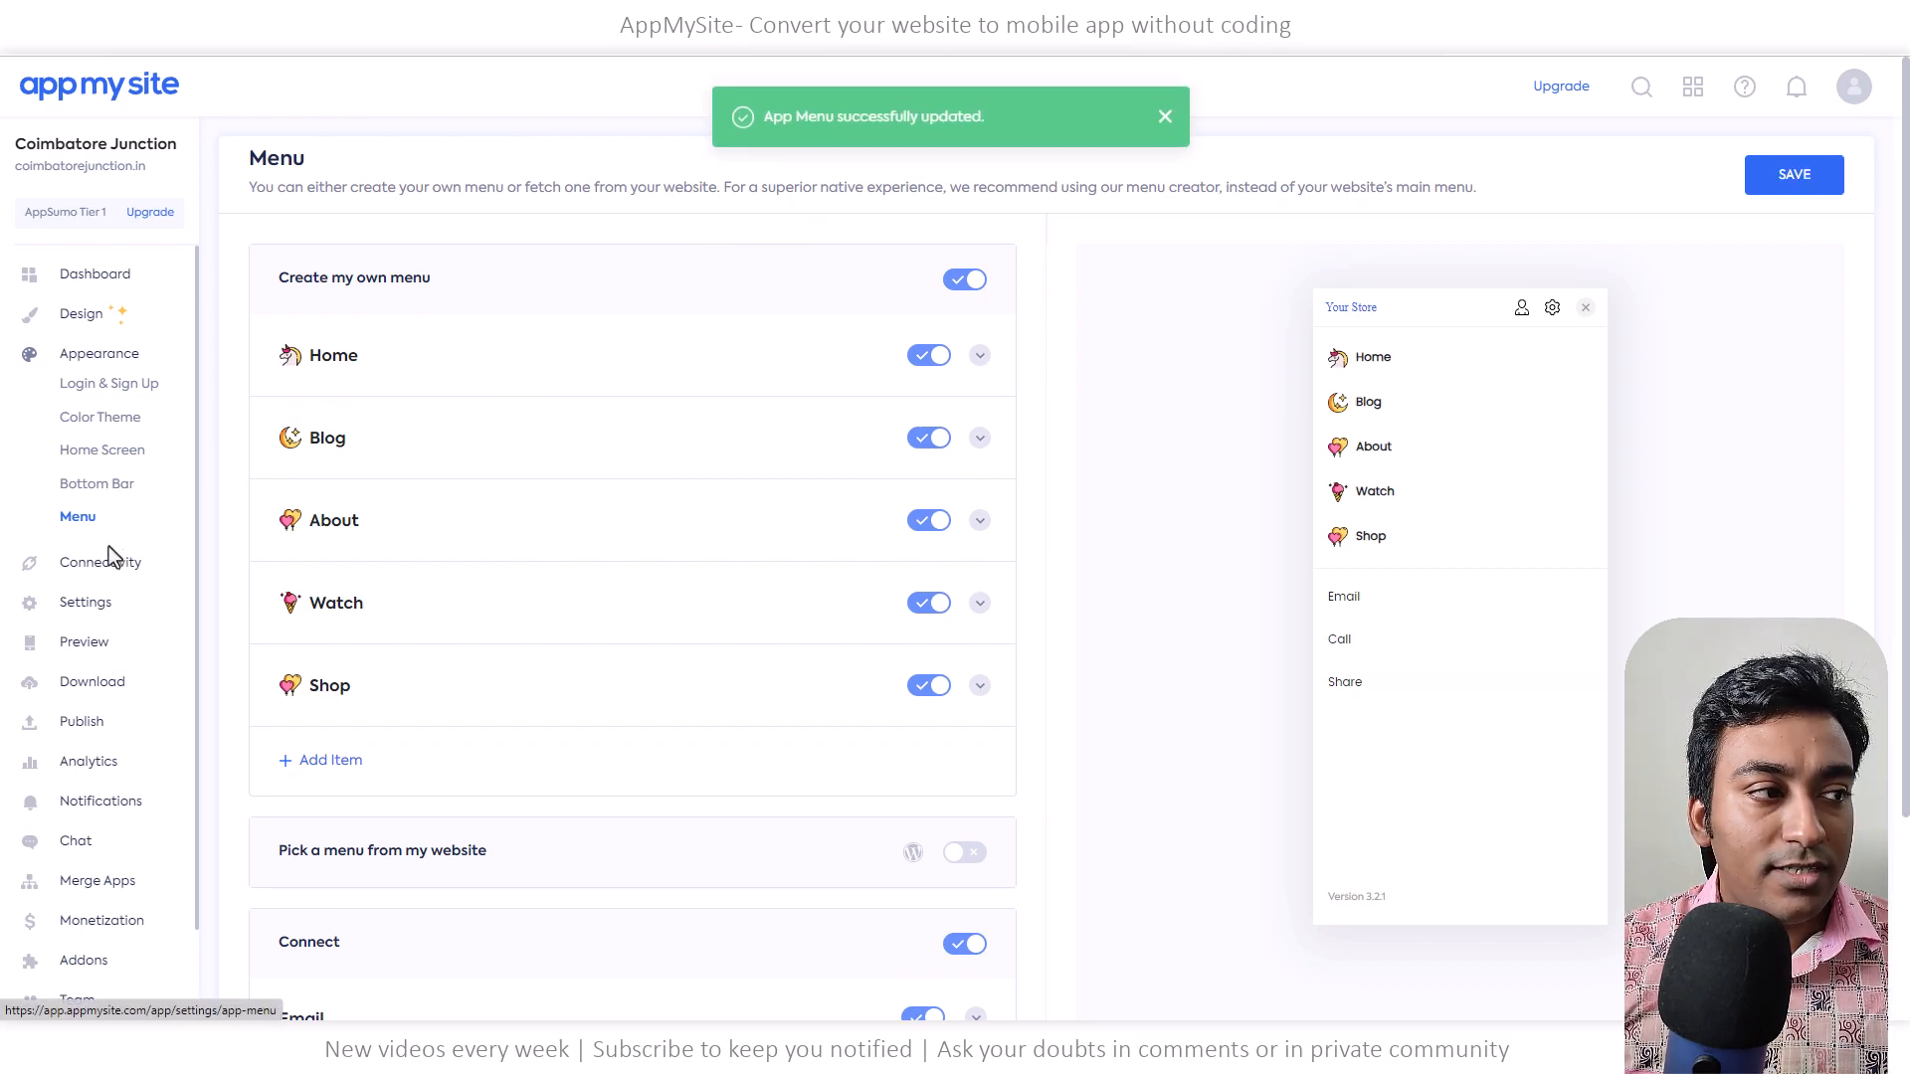
Open the plugin installation instructions and examine the AppMySite plugin's WordPress.org page, including its version and active installations
{"action": "left_click", "coordinate": [86, 567]}
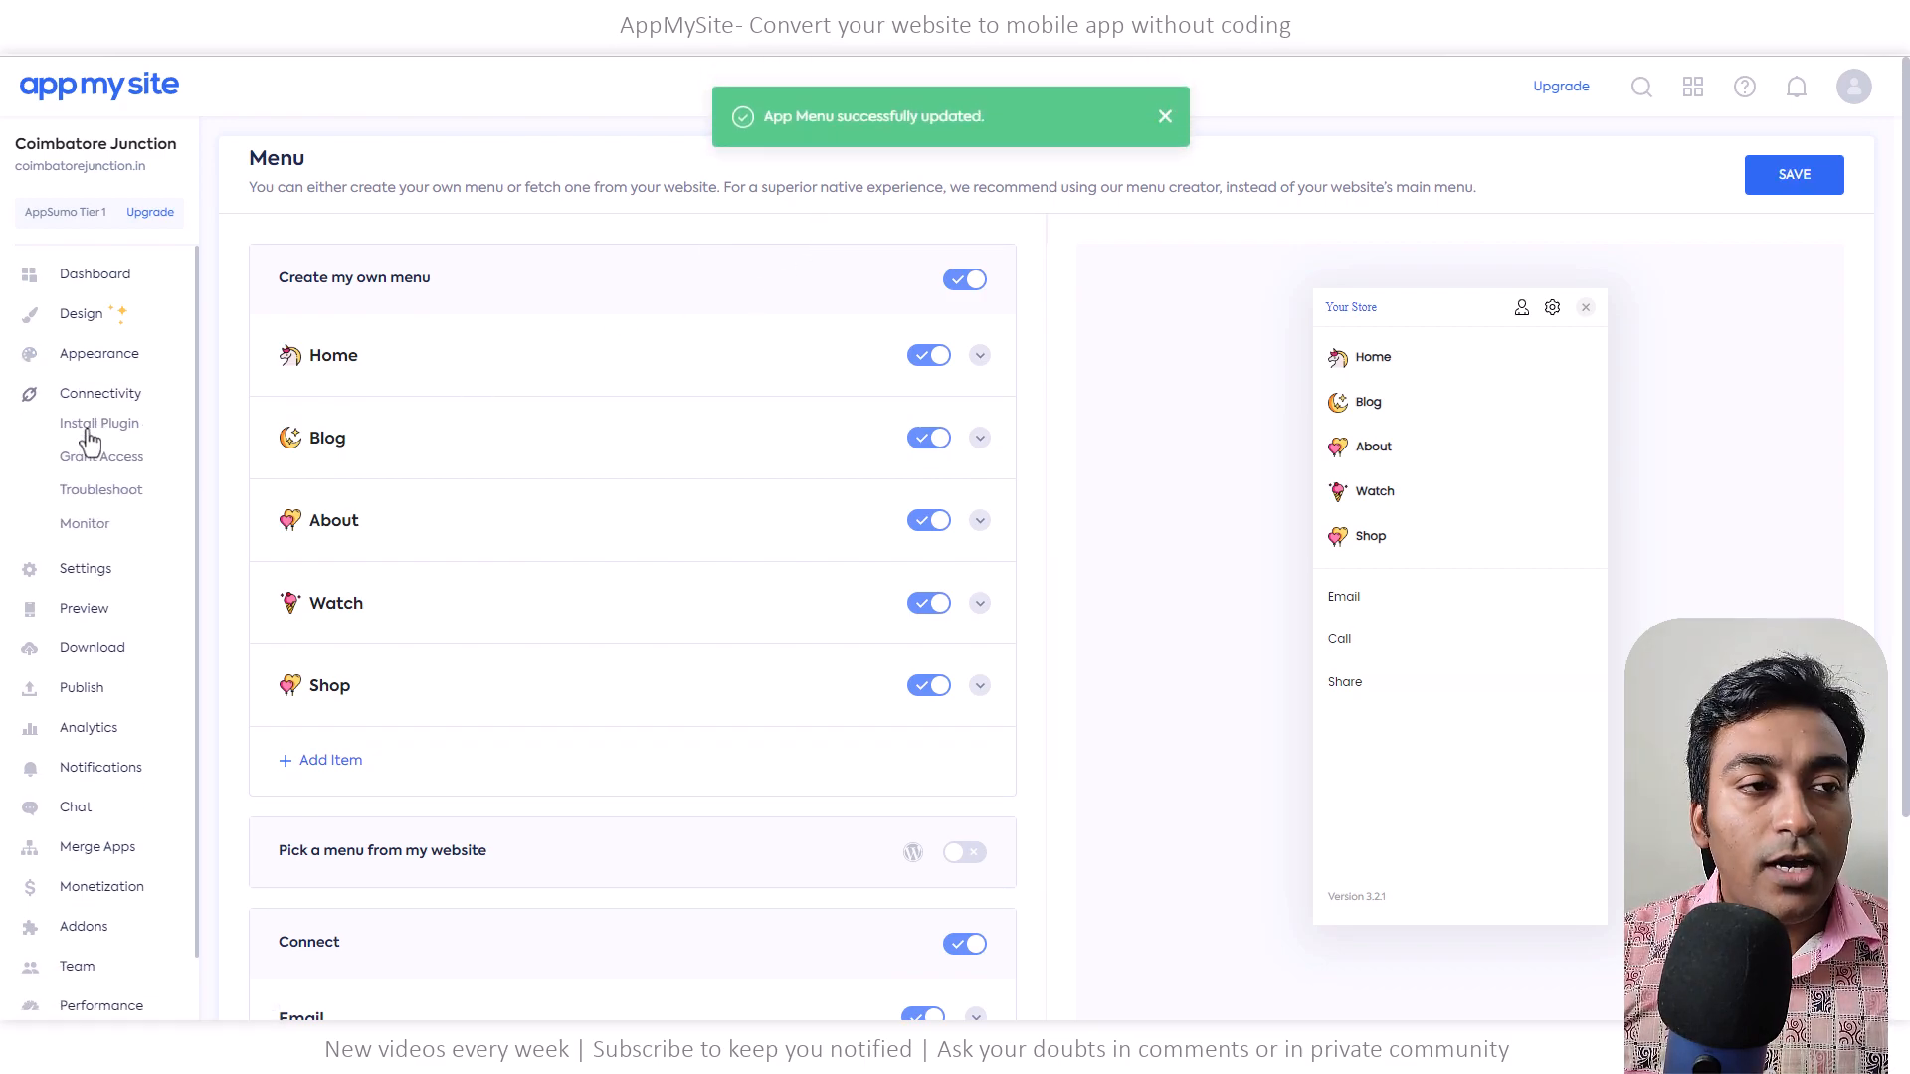
{"action": "left_click", "coordinate": [88, 430]}
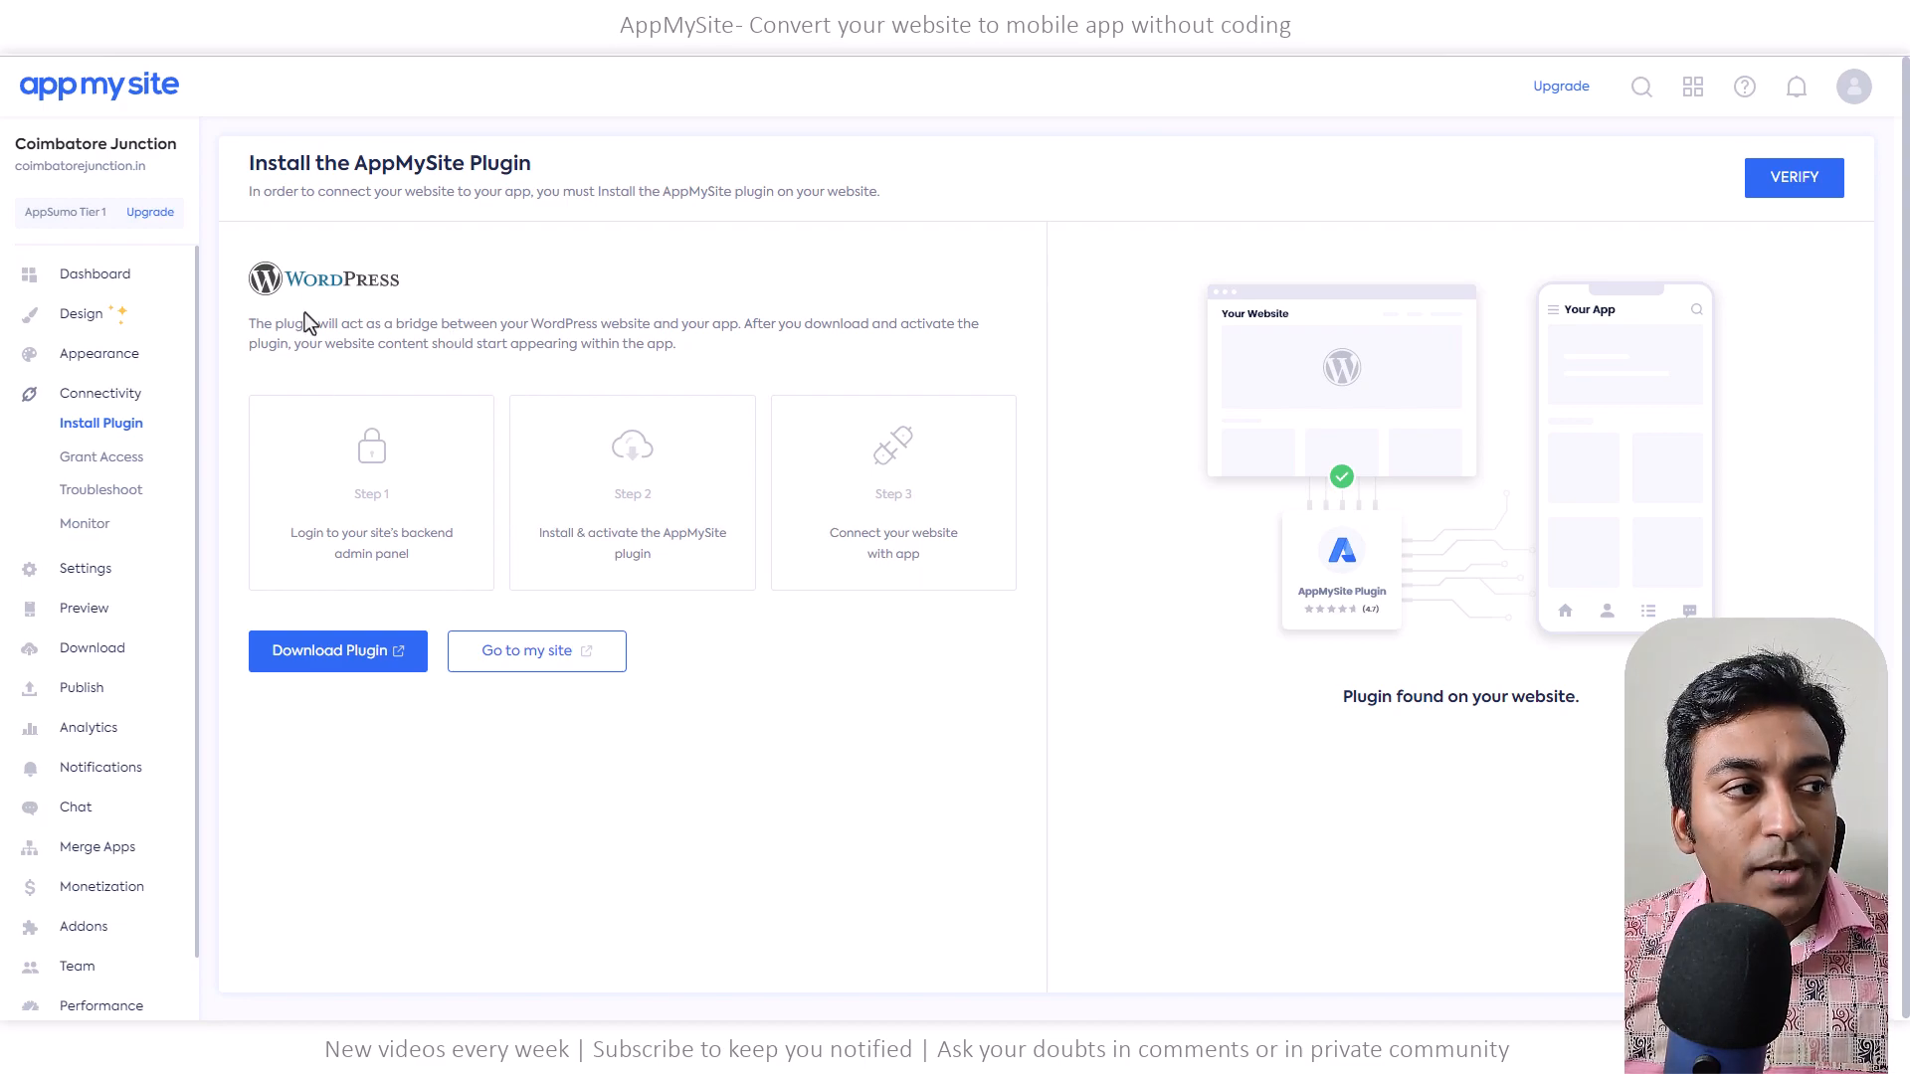
{"action": "left_click", "coordinate": [311, 674]}
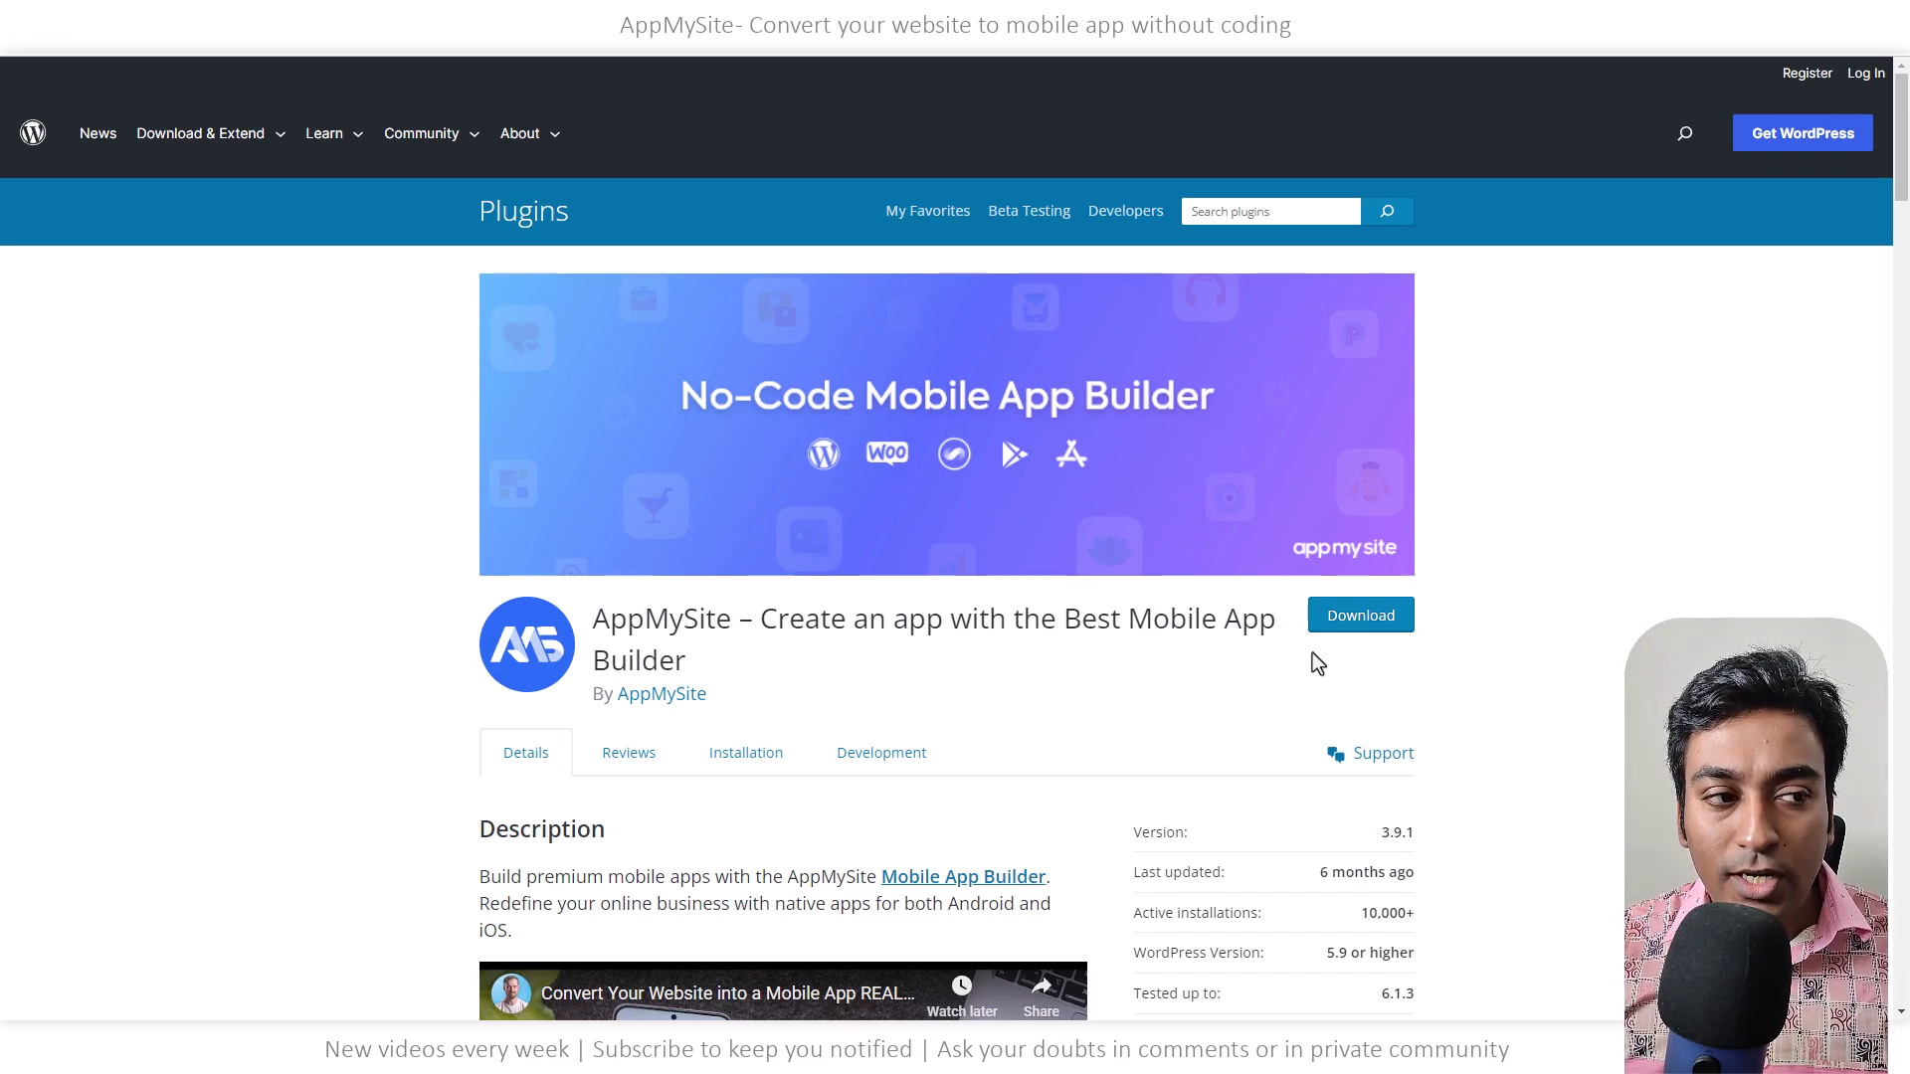
{"action": "scroll", "coordinate": [1311, 652], "scroll_direction": "down", "scroll_amount": 2}
{"action": "scroll", "coordinate": [764, 465], "scroll_direction": "down", "scroll_amount": 1}
{"action": "left_click_drag", "start_coordinate": [1362, 627], "coordinate": [1411, 639]}
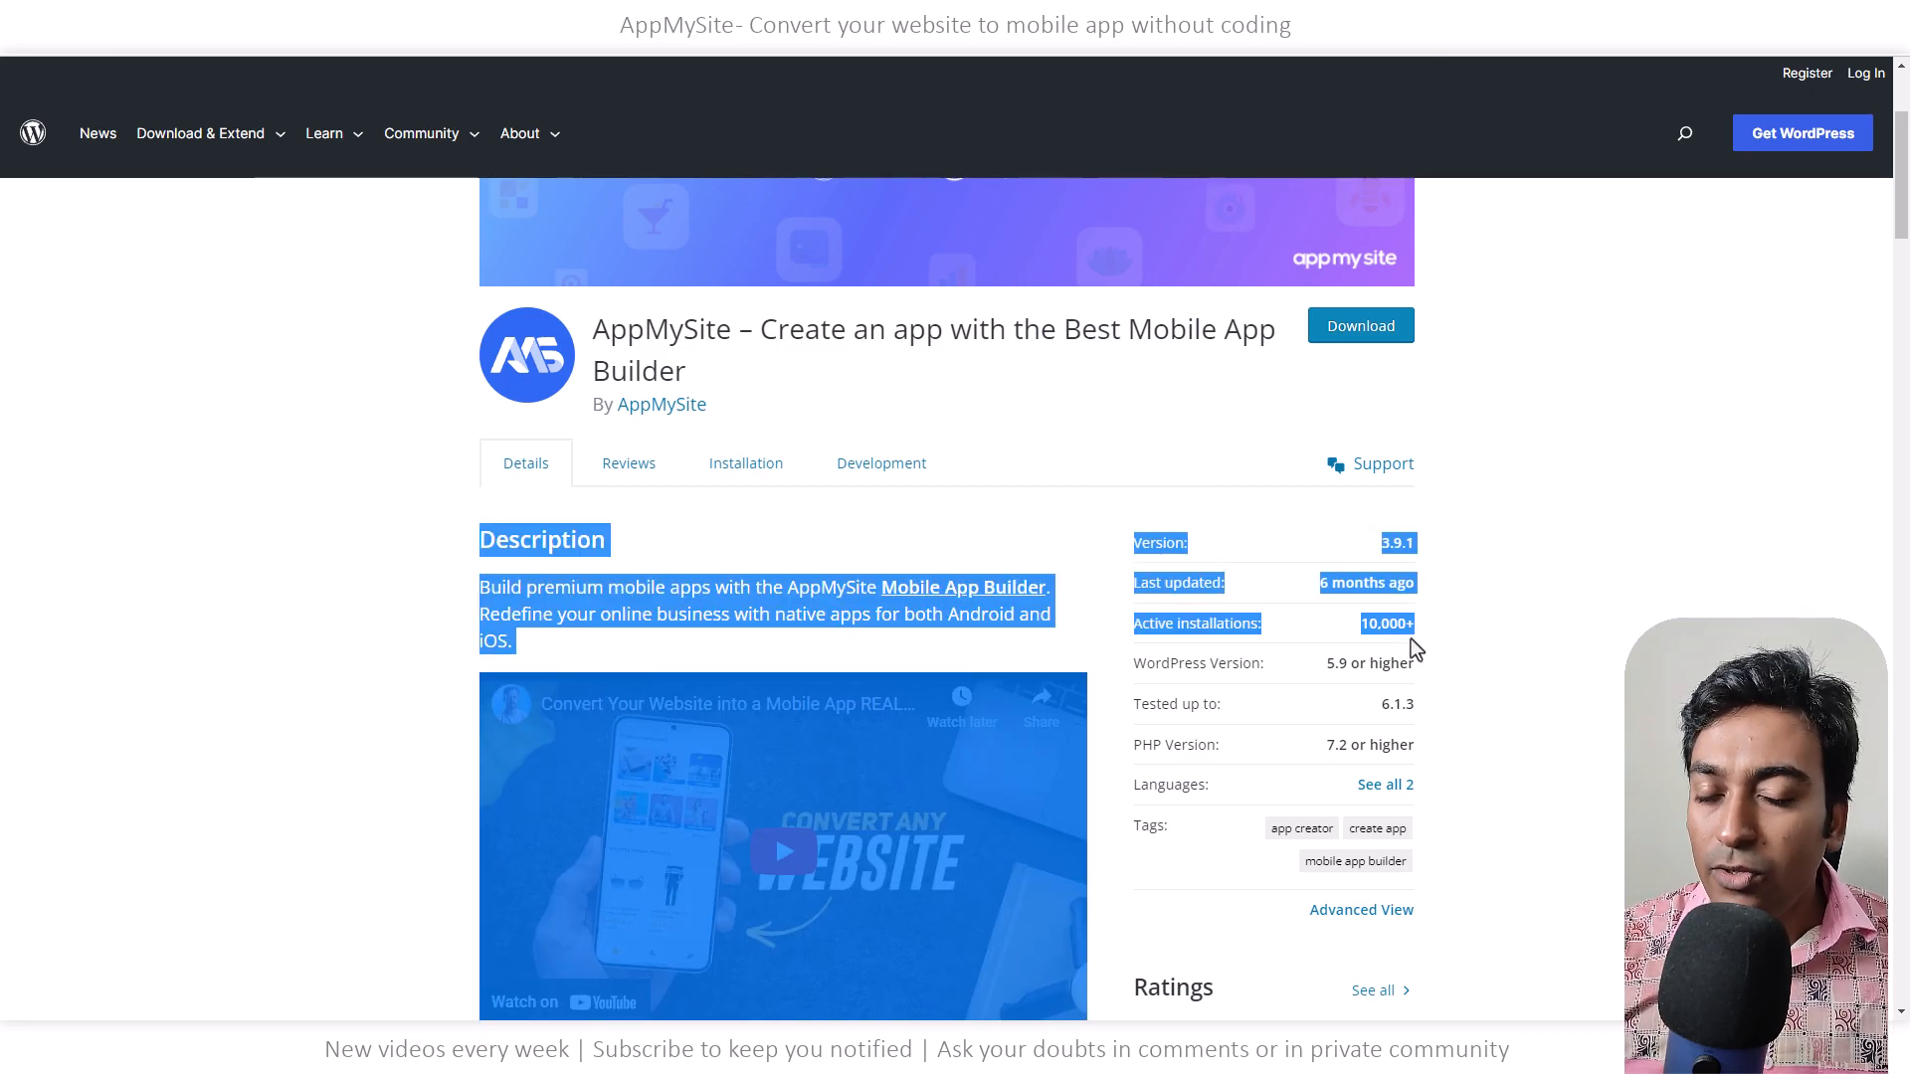
{"action": "left_click", "coordinate": [1396, 635]}
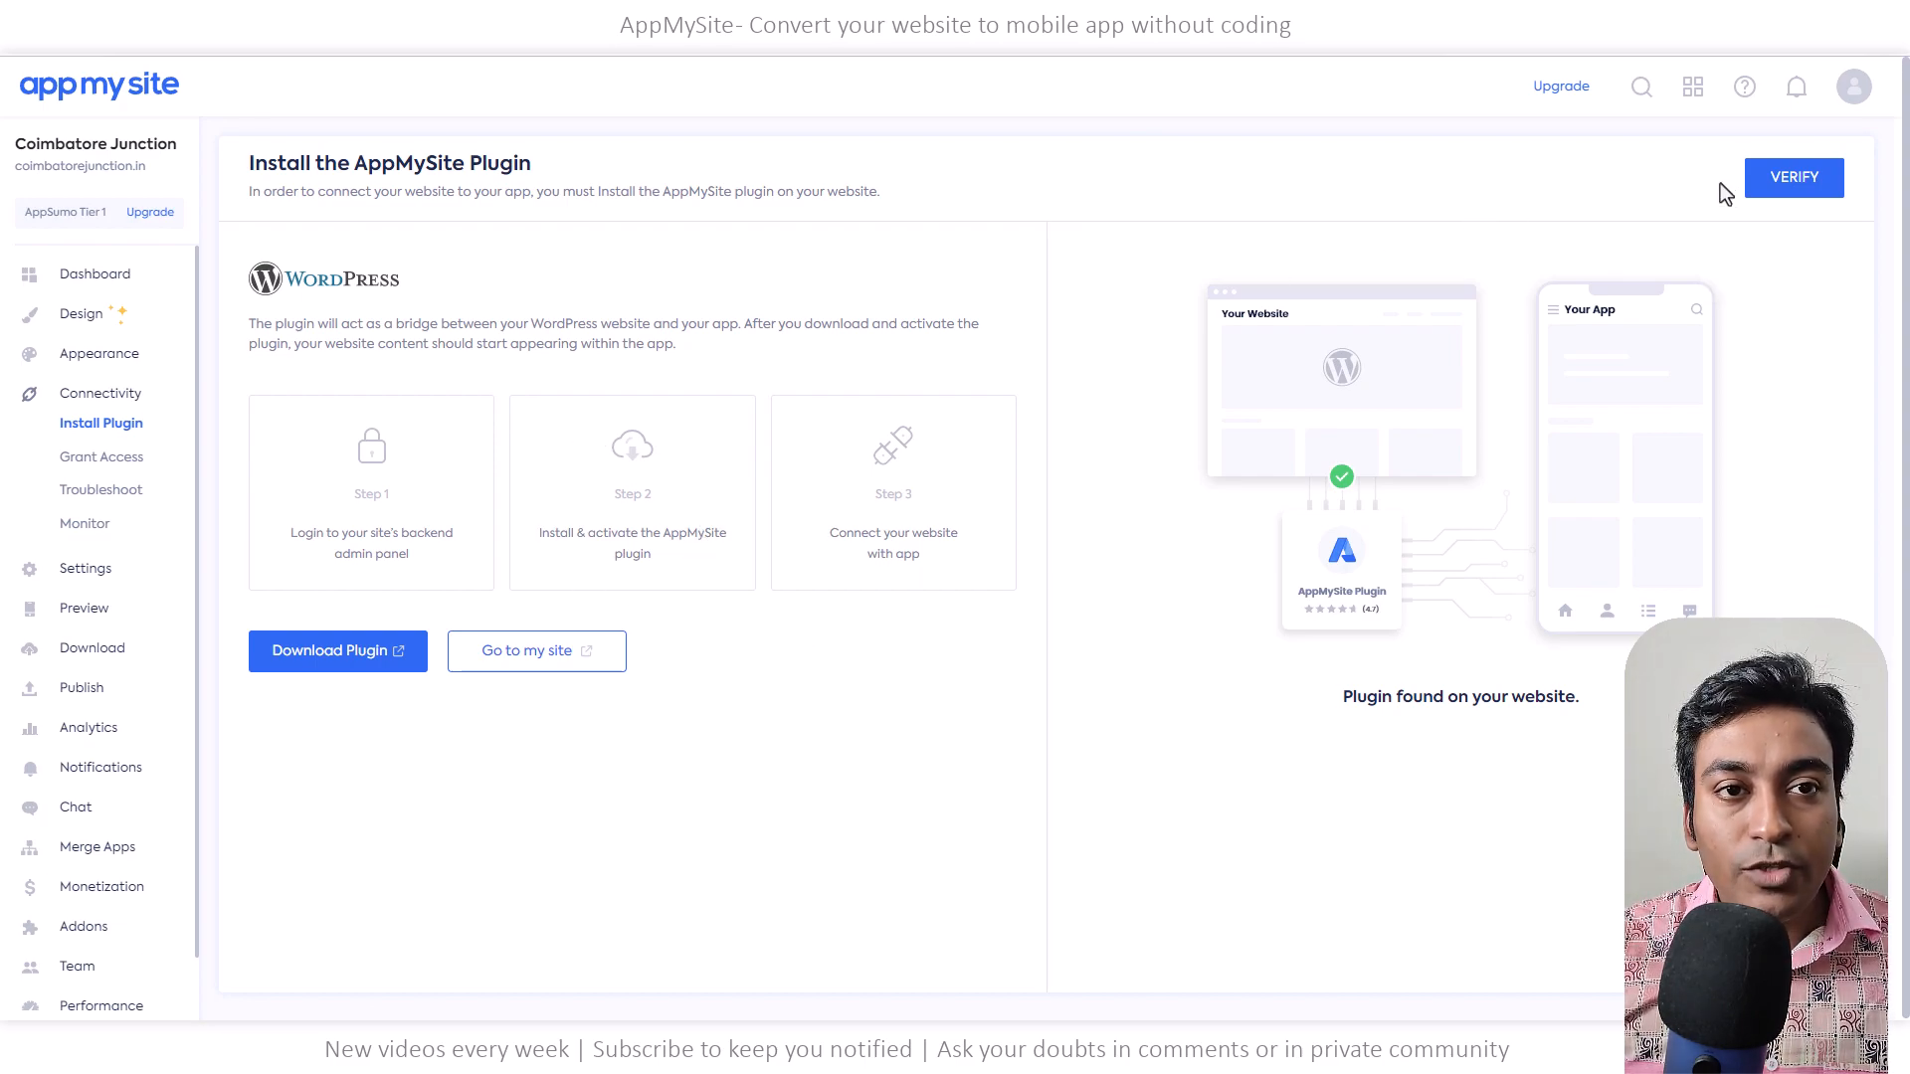
Verify the plugin installation and try to verify website access with the WordPress Application Password
{"action": "left_click", "coordinate": [1790, 187]}
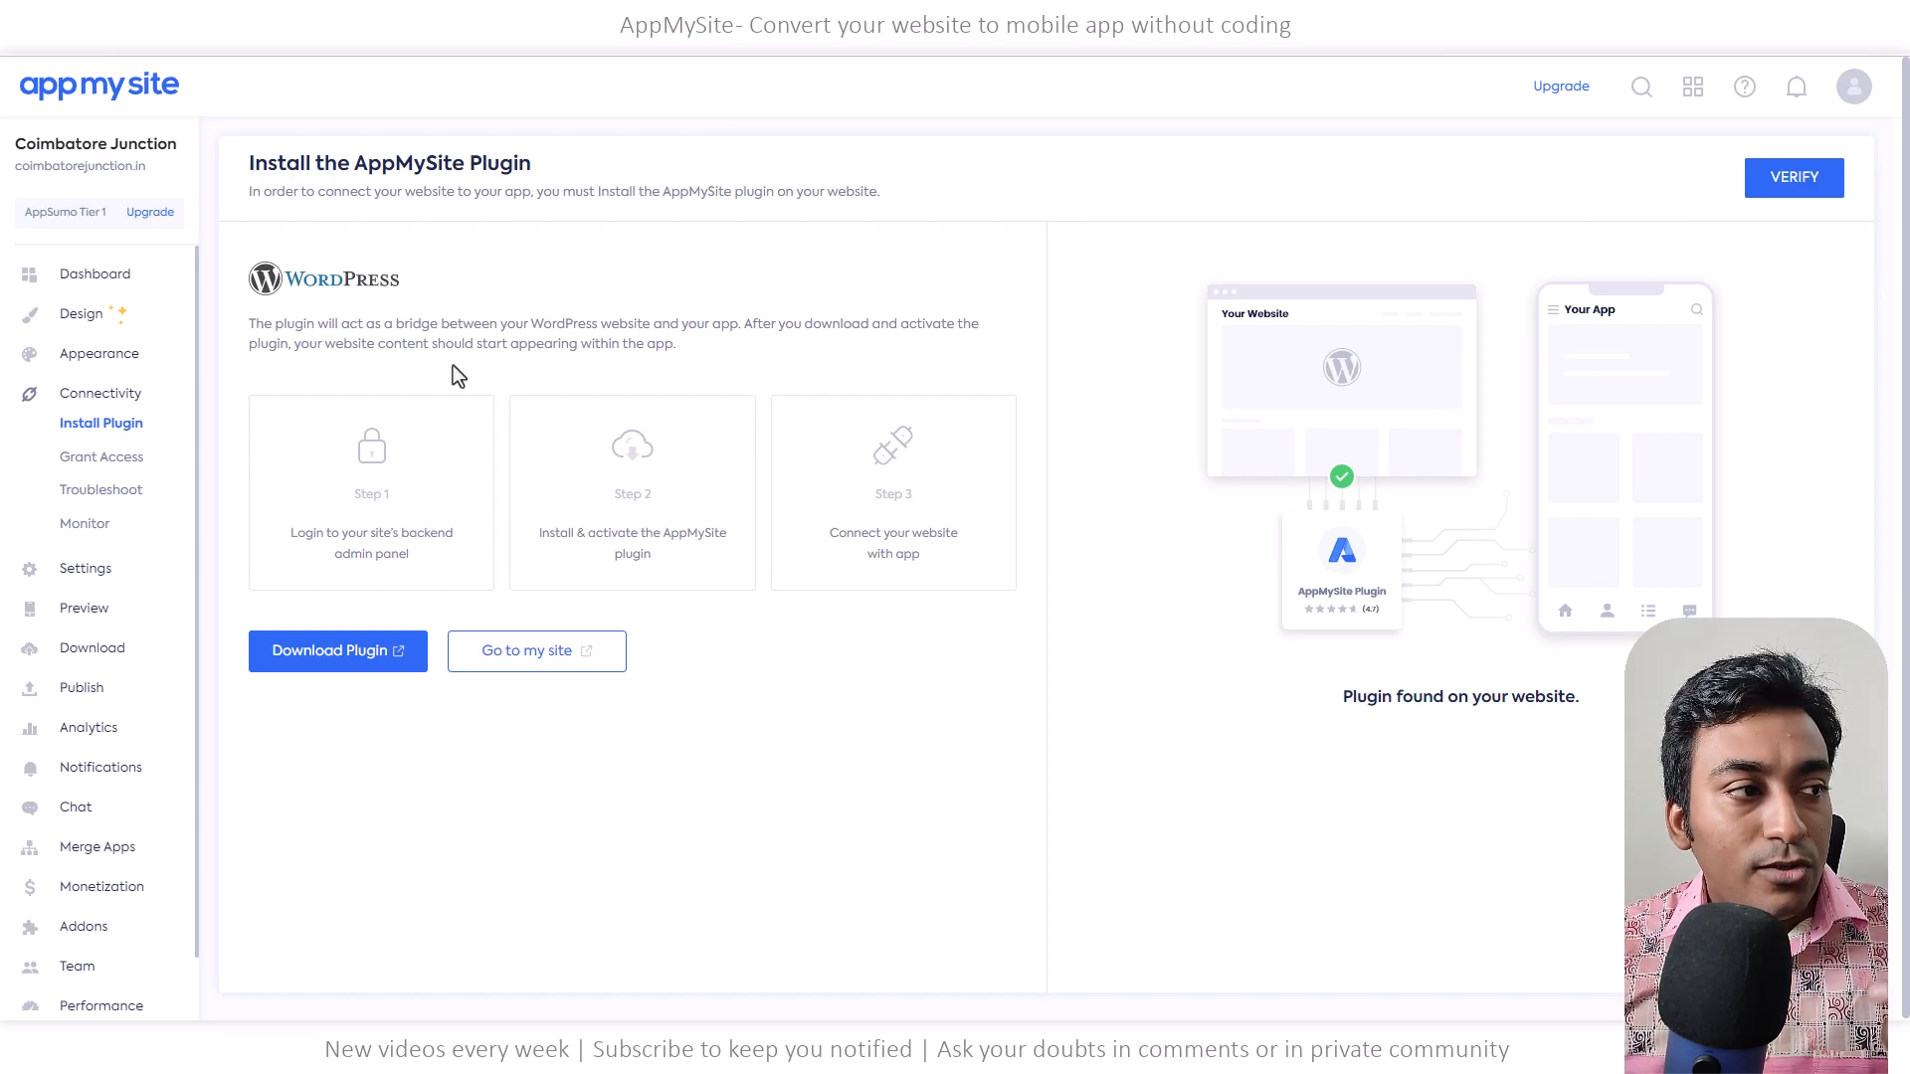
{"action": "left_click", "coordinate": [76, 467]}
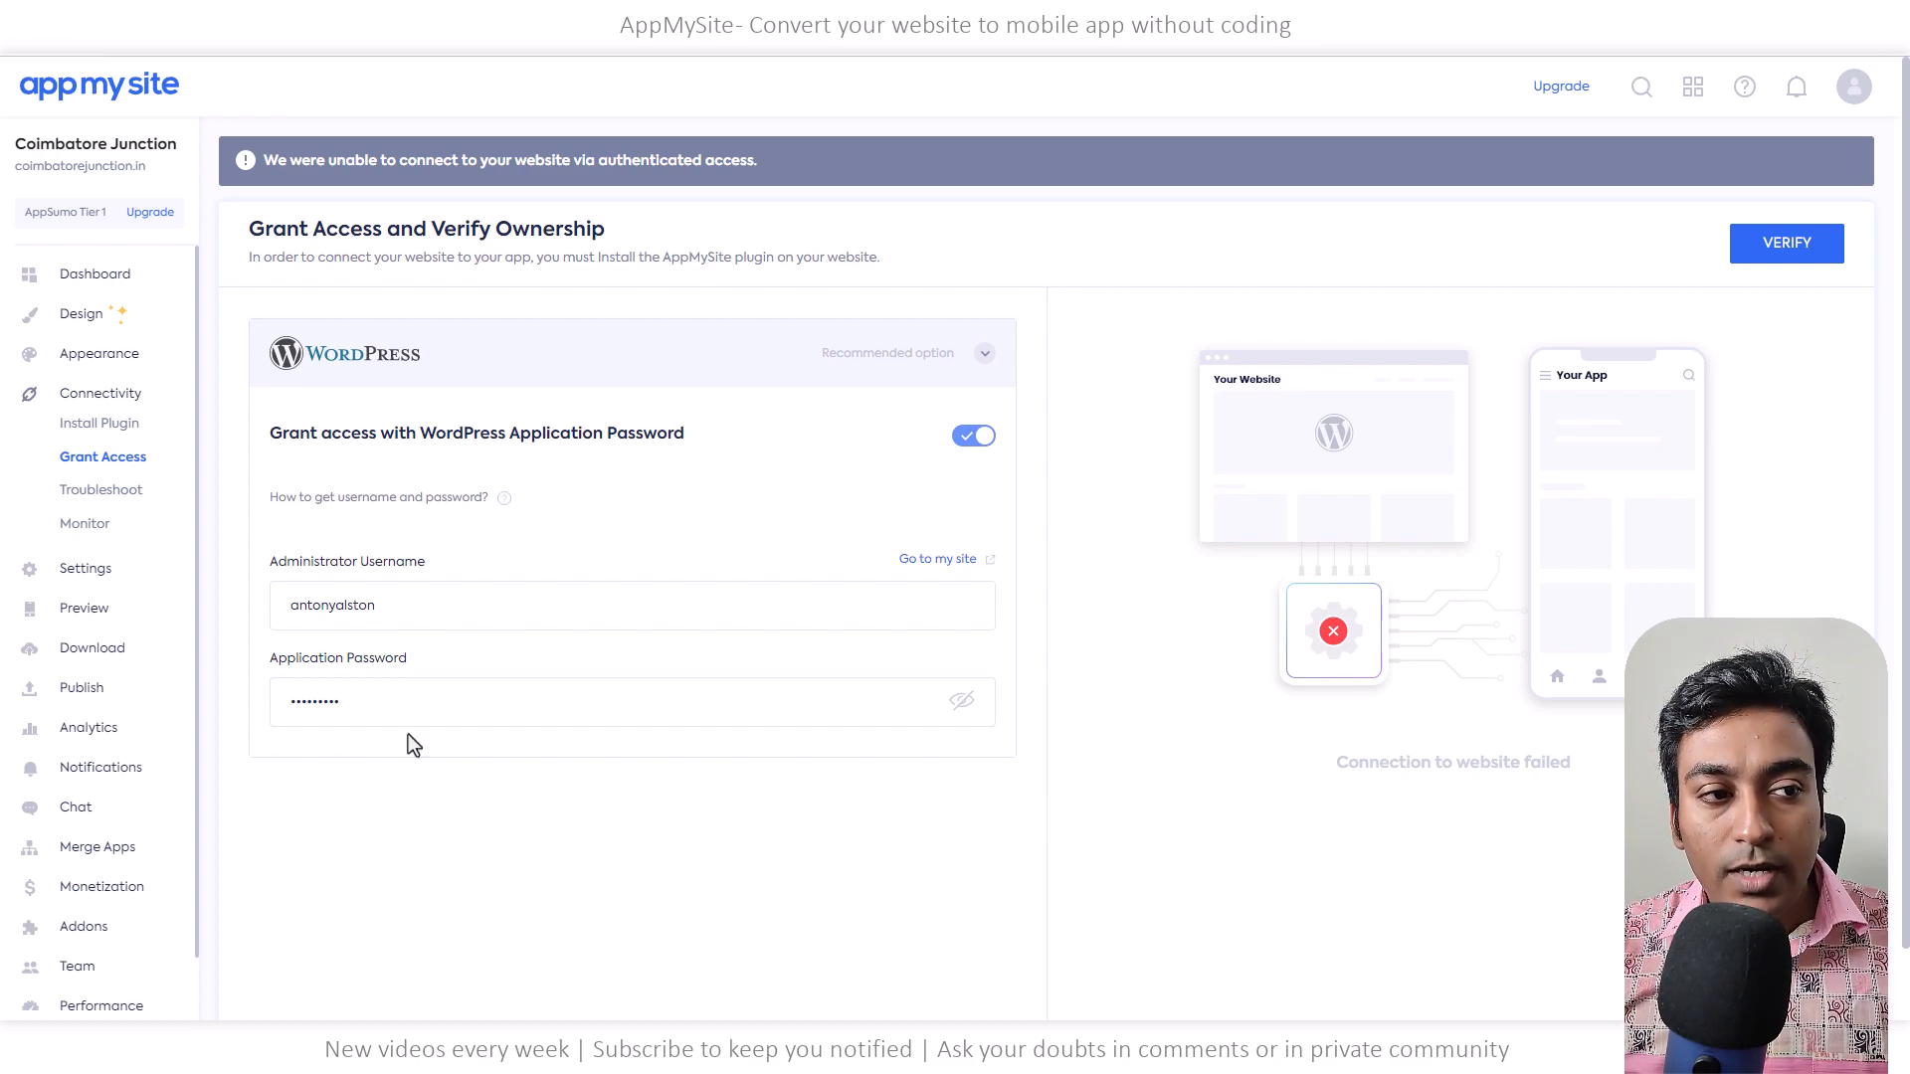
{"action": "left_click", "coordinate": [1731, 257]}
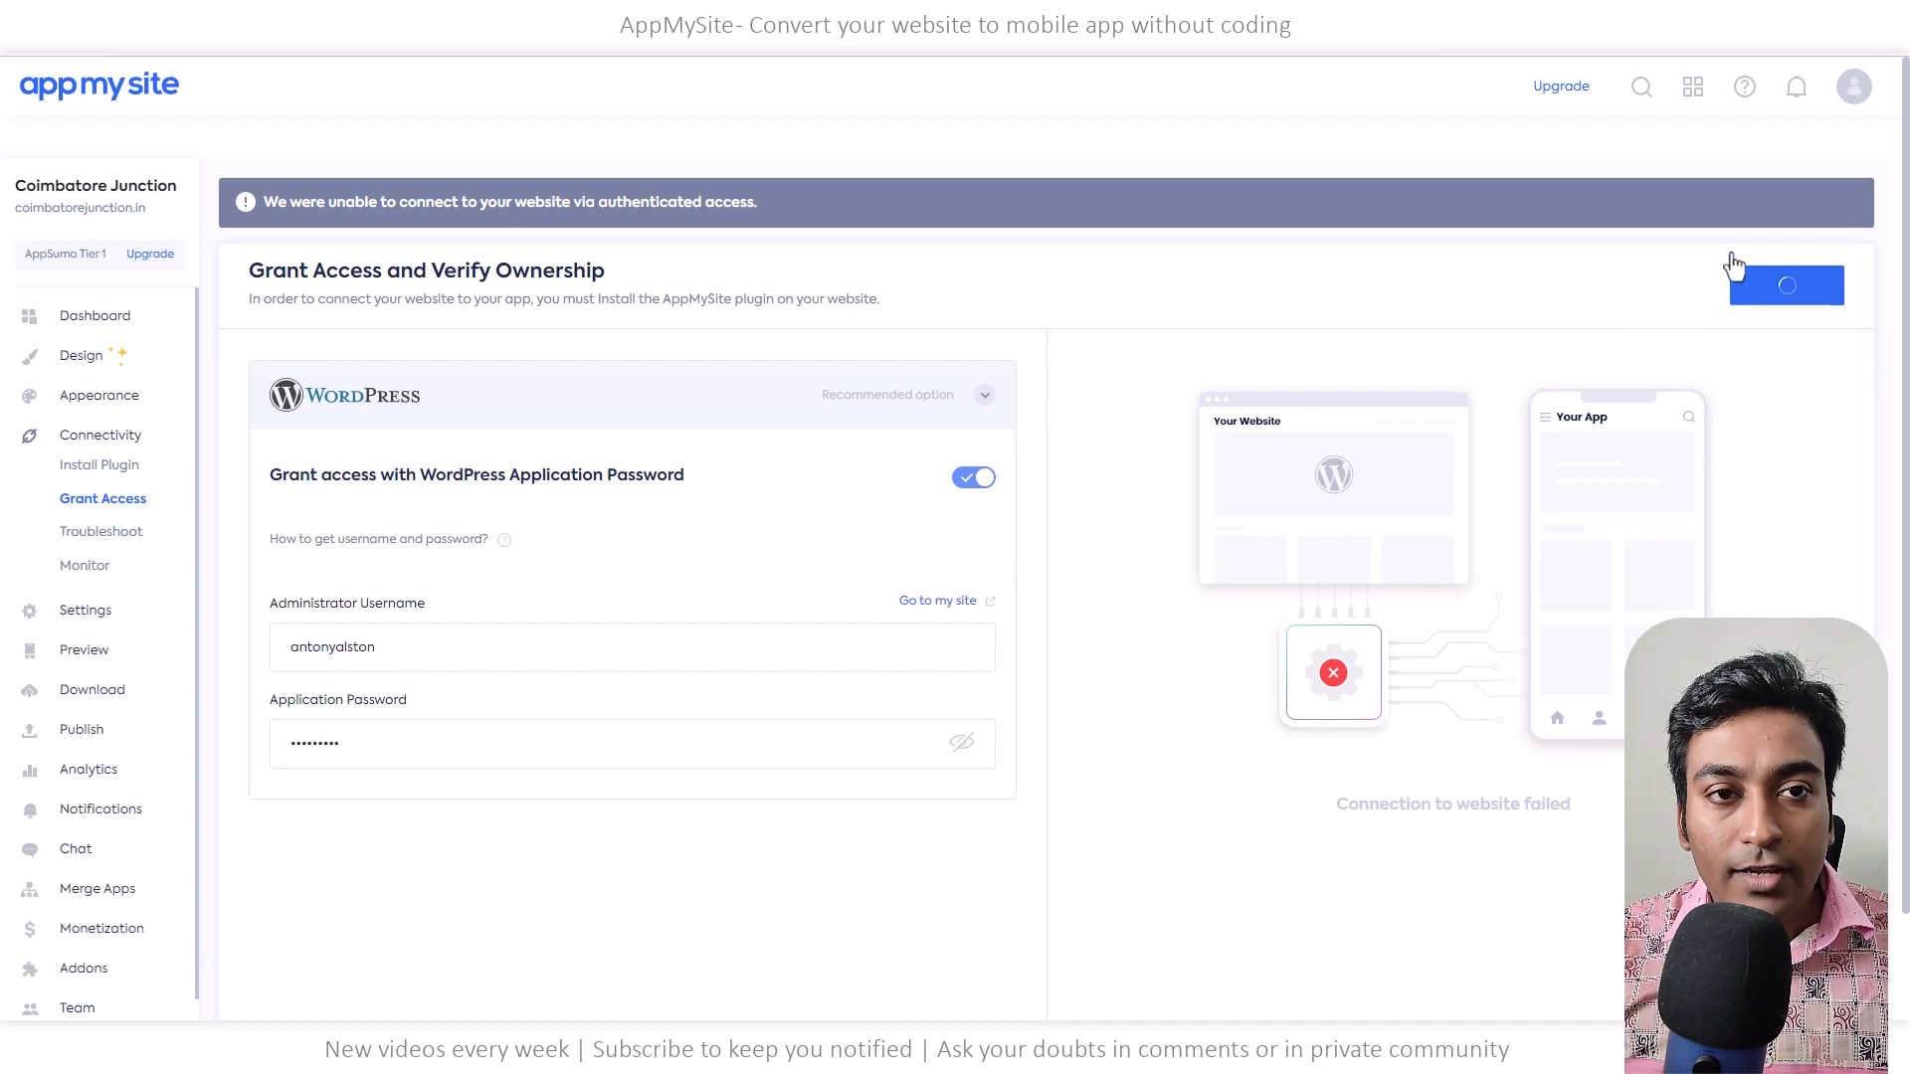
{"action": "left_click", "coordinate": [1861, 76]}
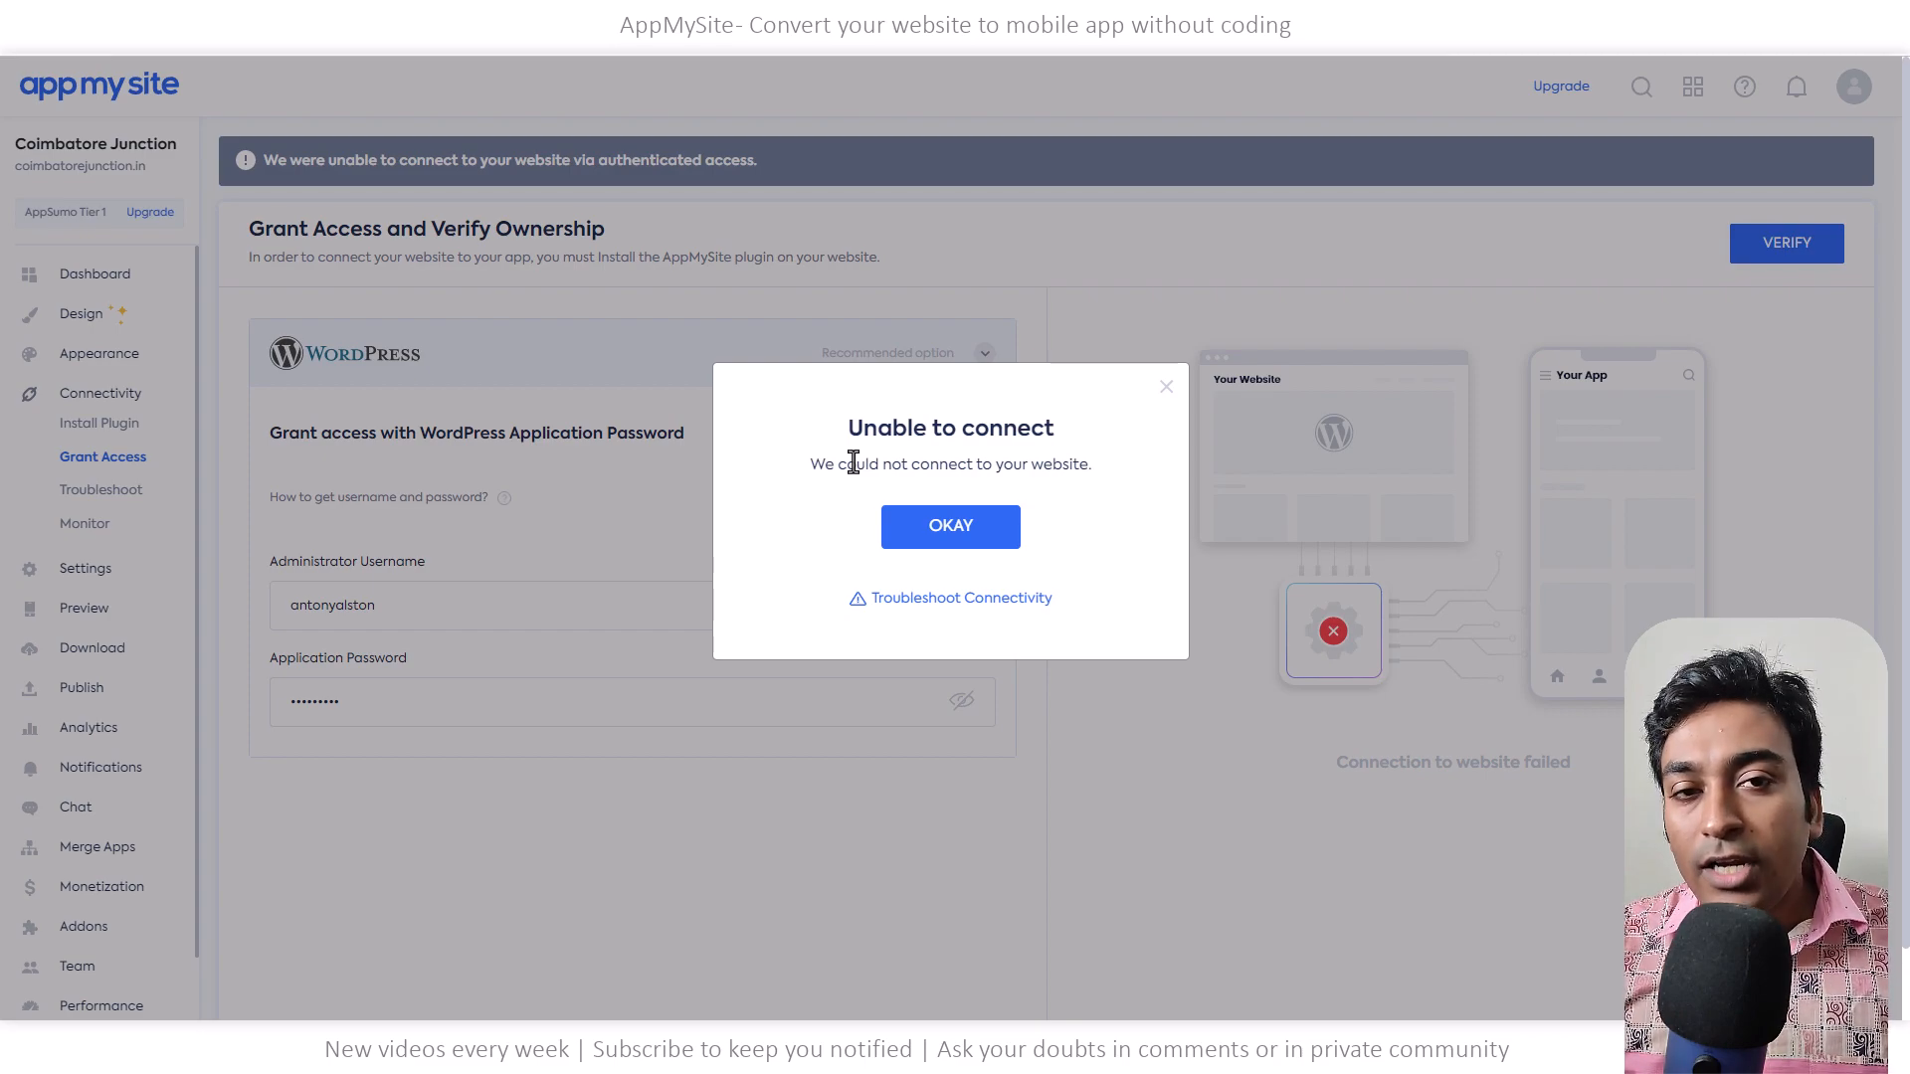
Run the website connectivity troubleshooting and examine the individual test results, including API Details Validation
{"action": "left_click", "coordinate": [950, 602]}
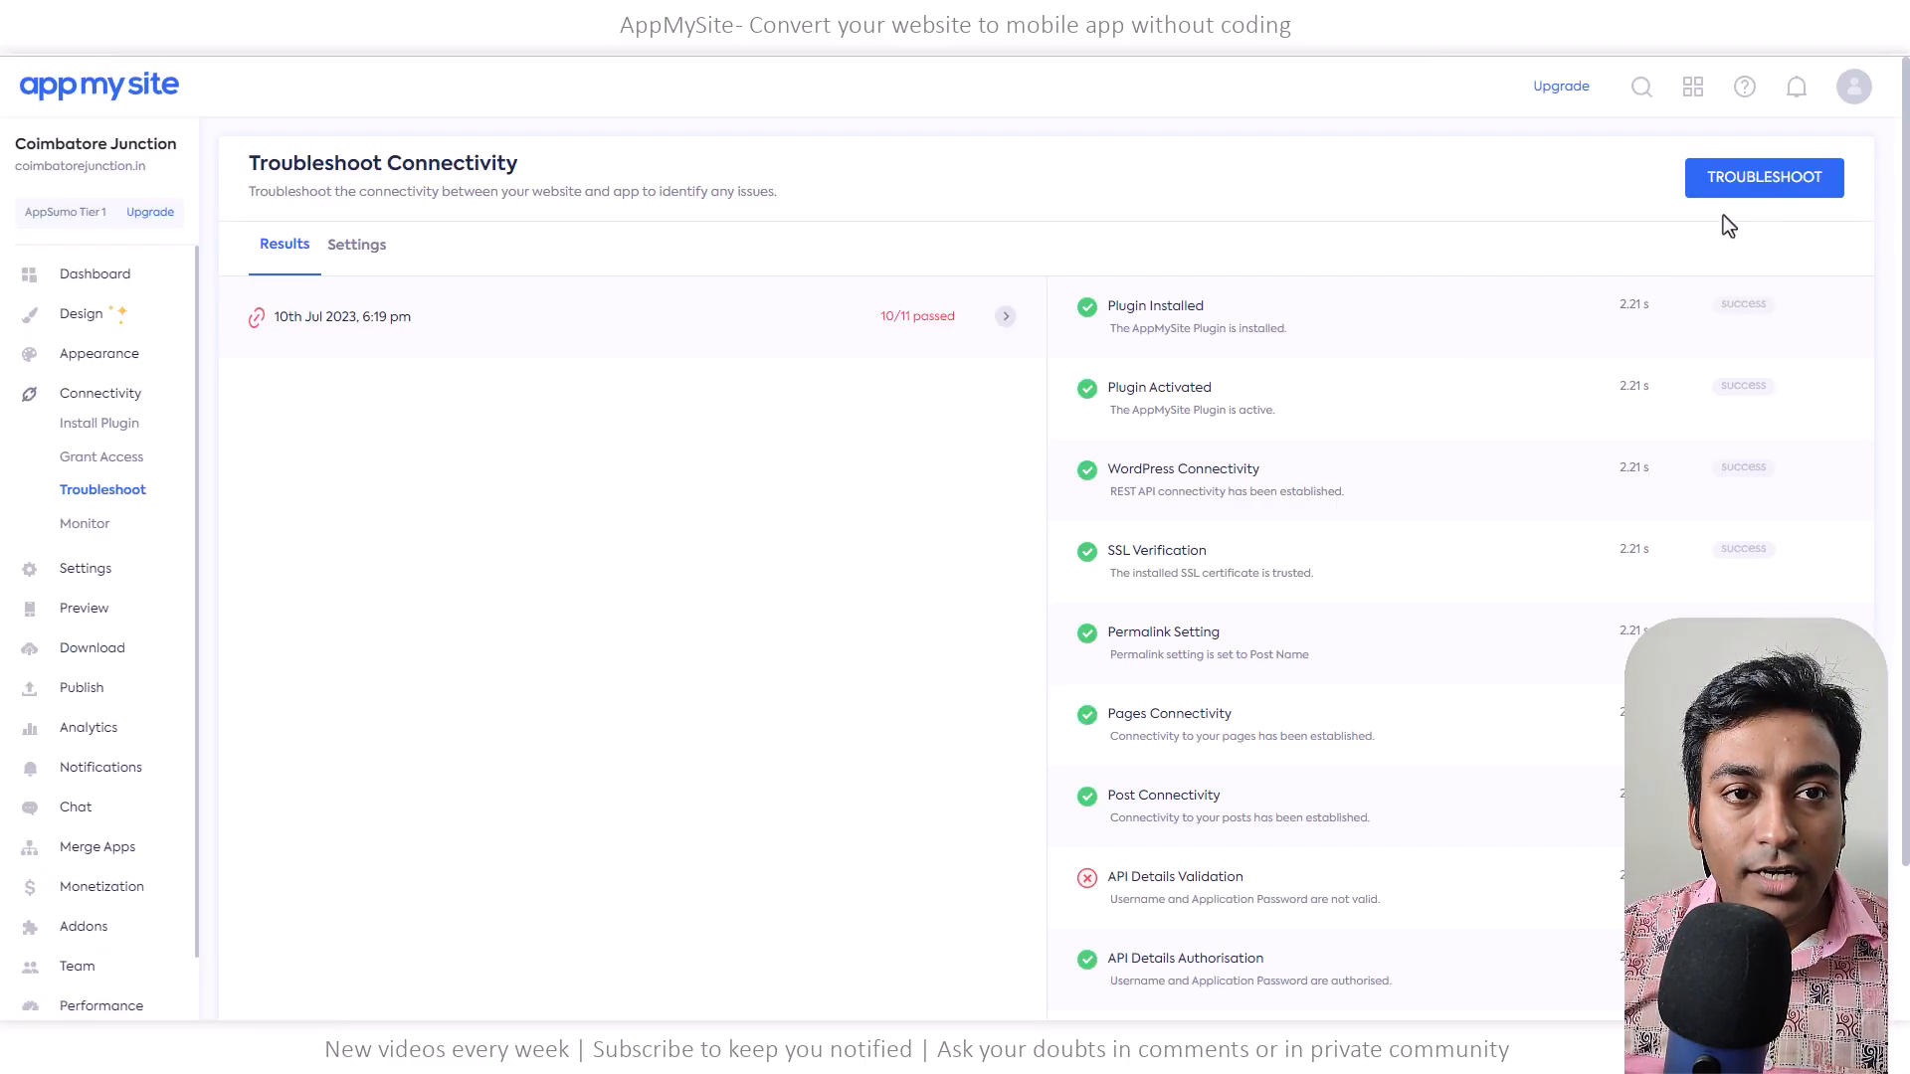
{"action": "left_click", "coordinate": [1780, 184]}
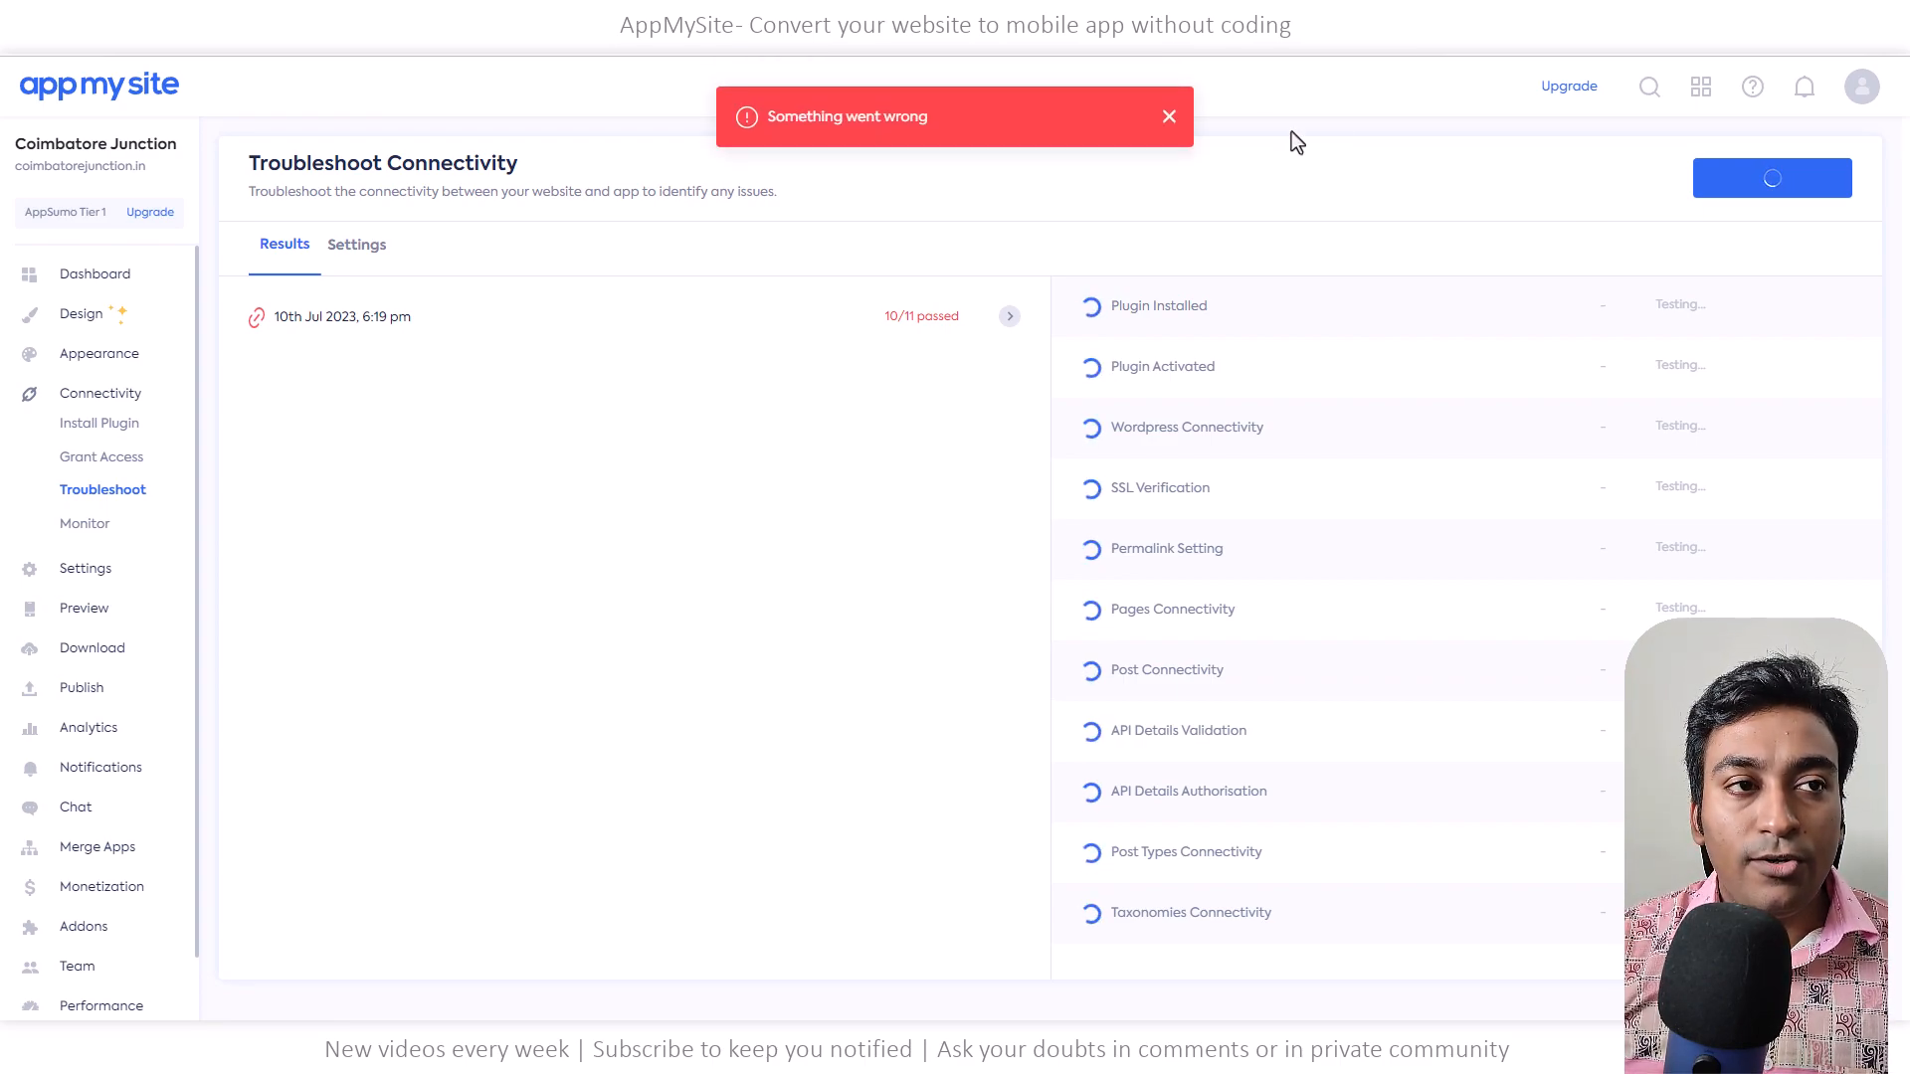
{"action": "left_click", "coordinate": [1168, 123]}
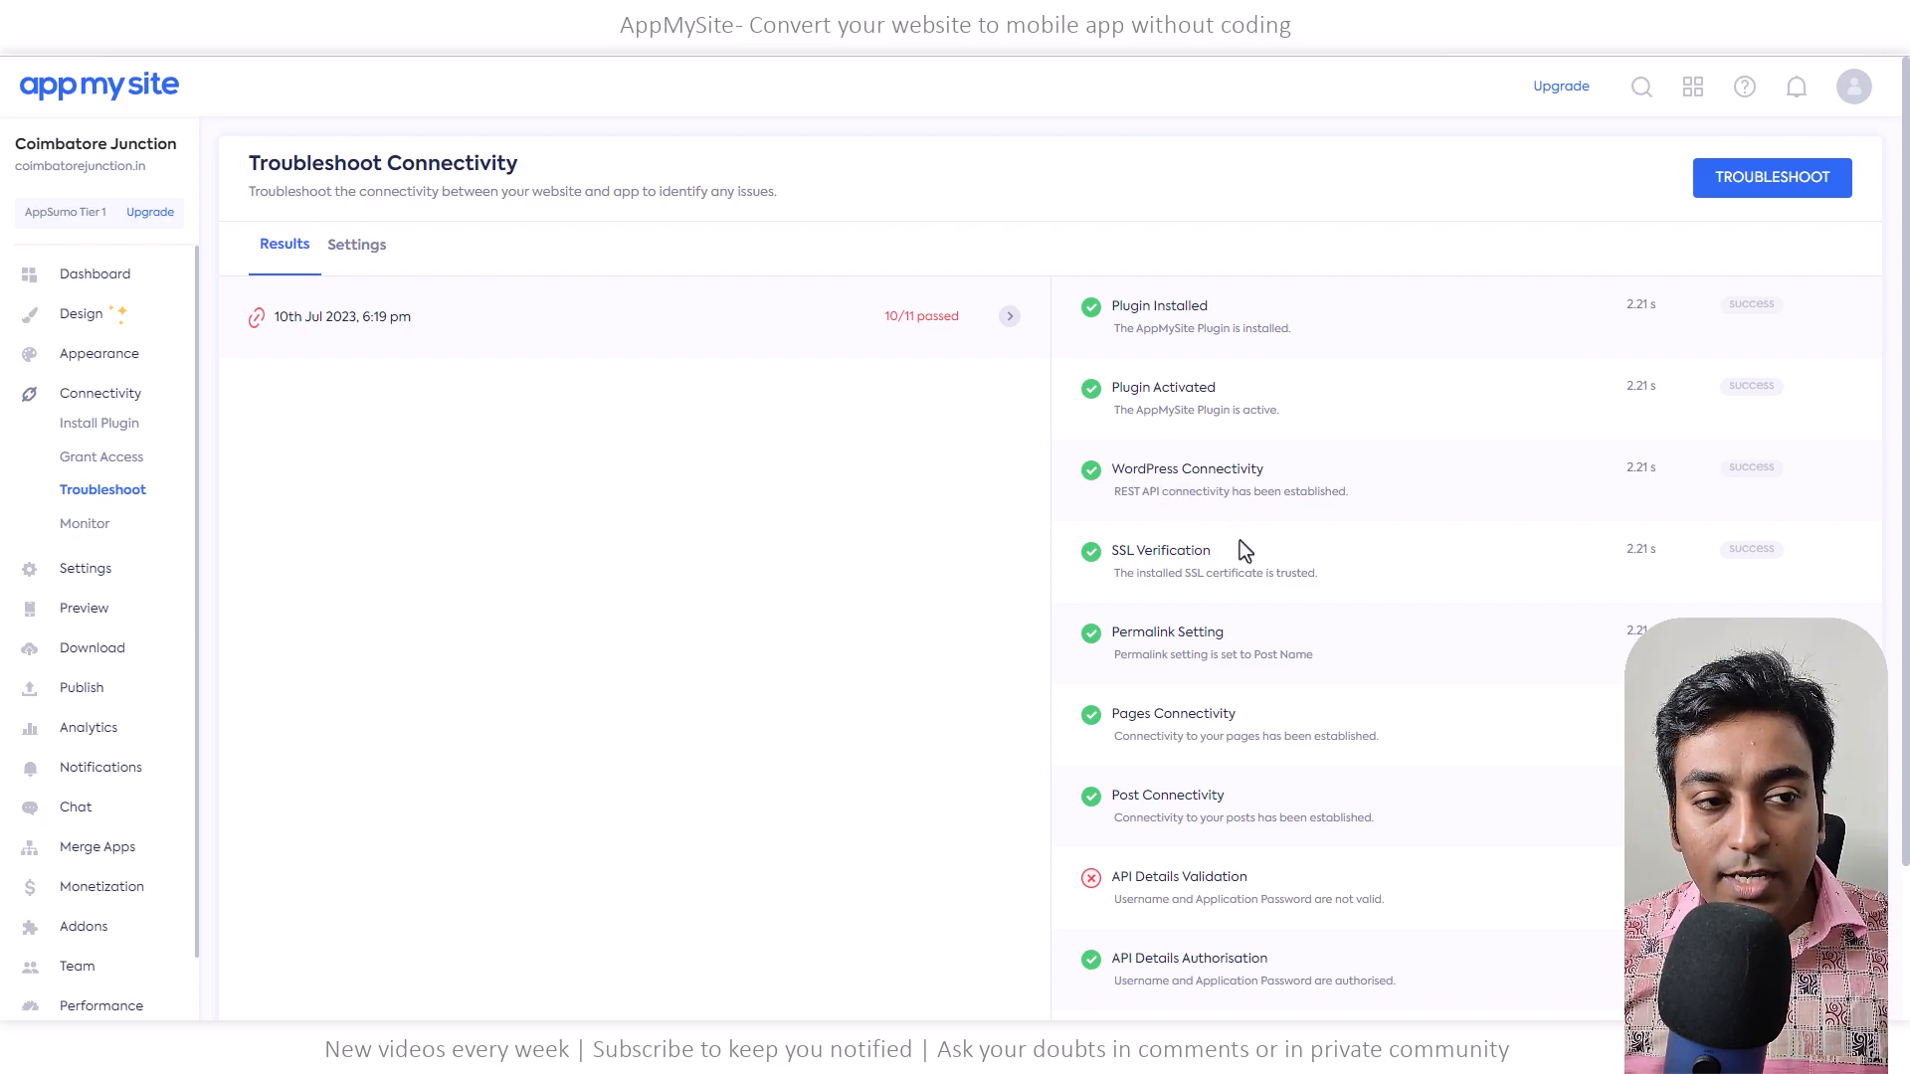
{"action": "scroll", "coordinate": [1241, 569], "scroll_direction": "down", "scroll_amount": 2}
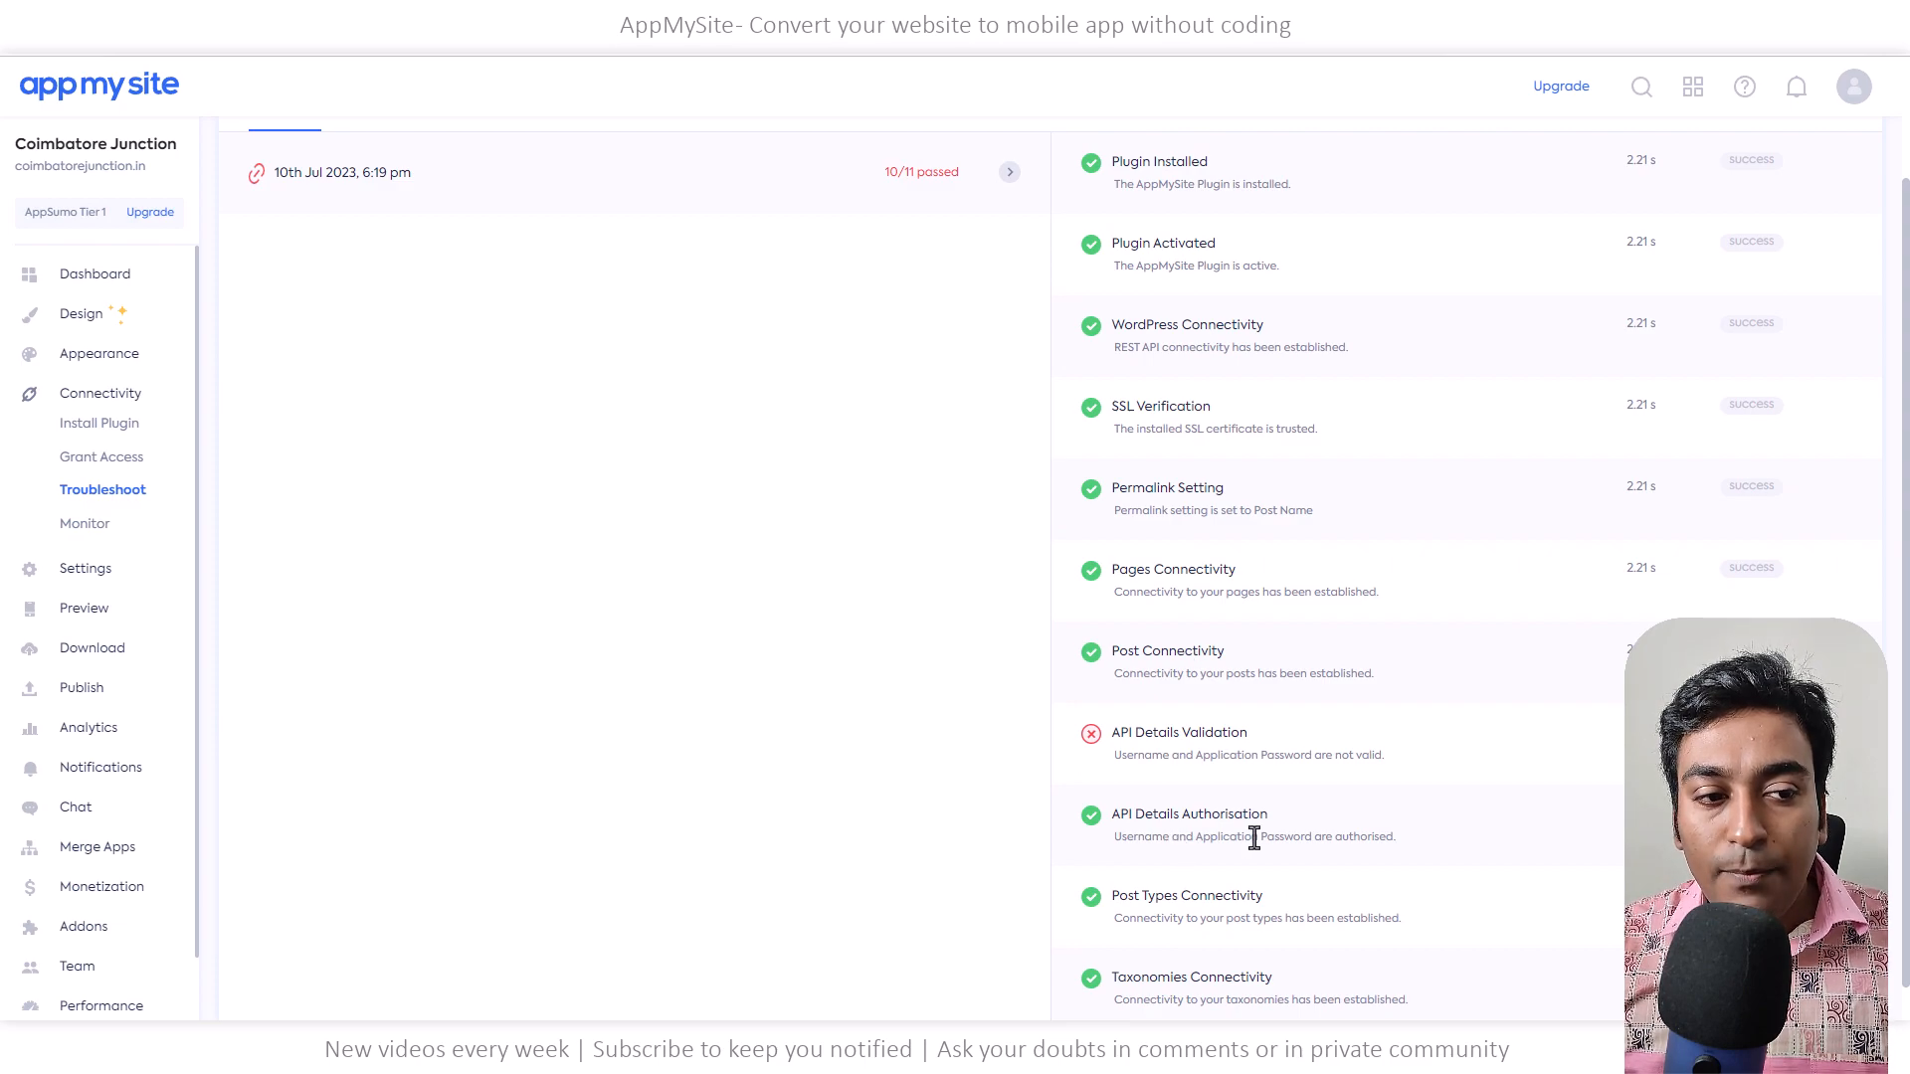
{"action": "scroll", "coordinate": [1209, 868], "scroll_direction": "down", "scroll_amount": 1}
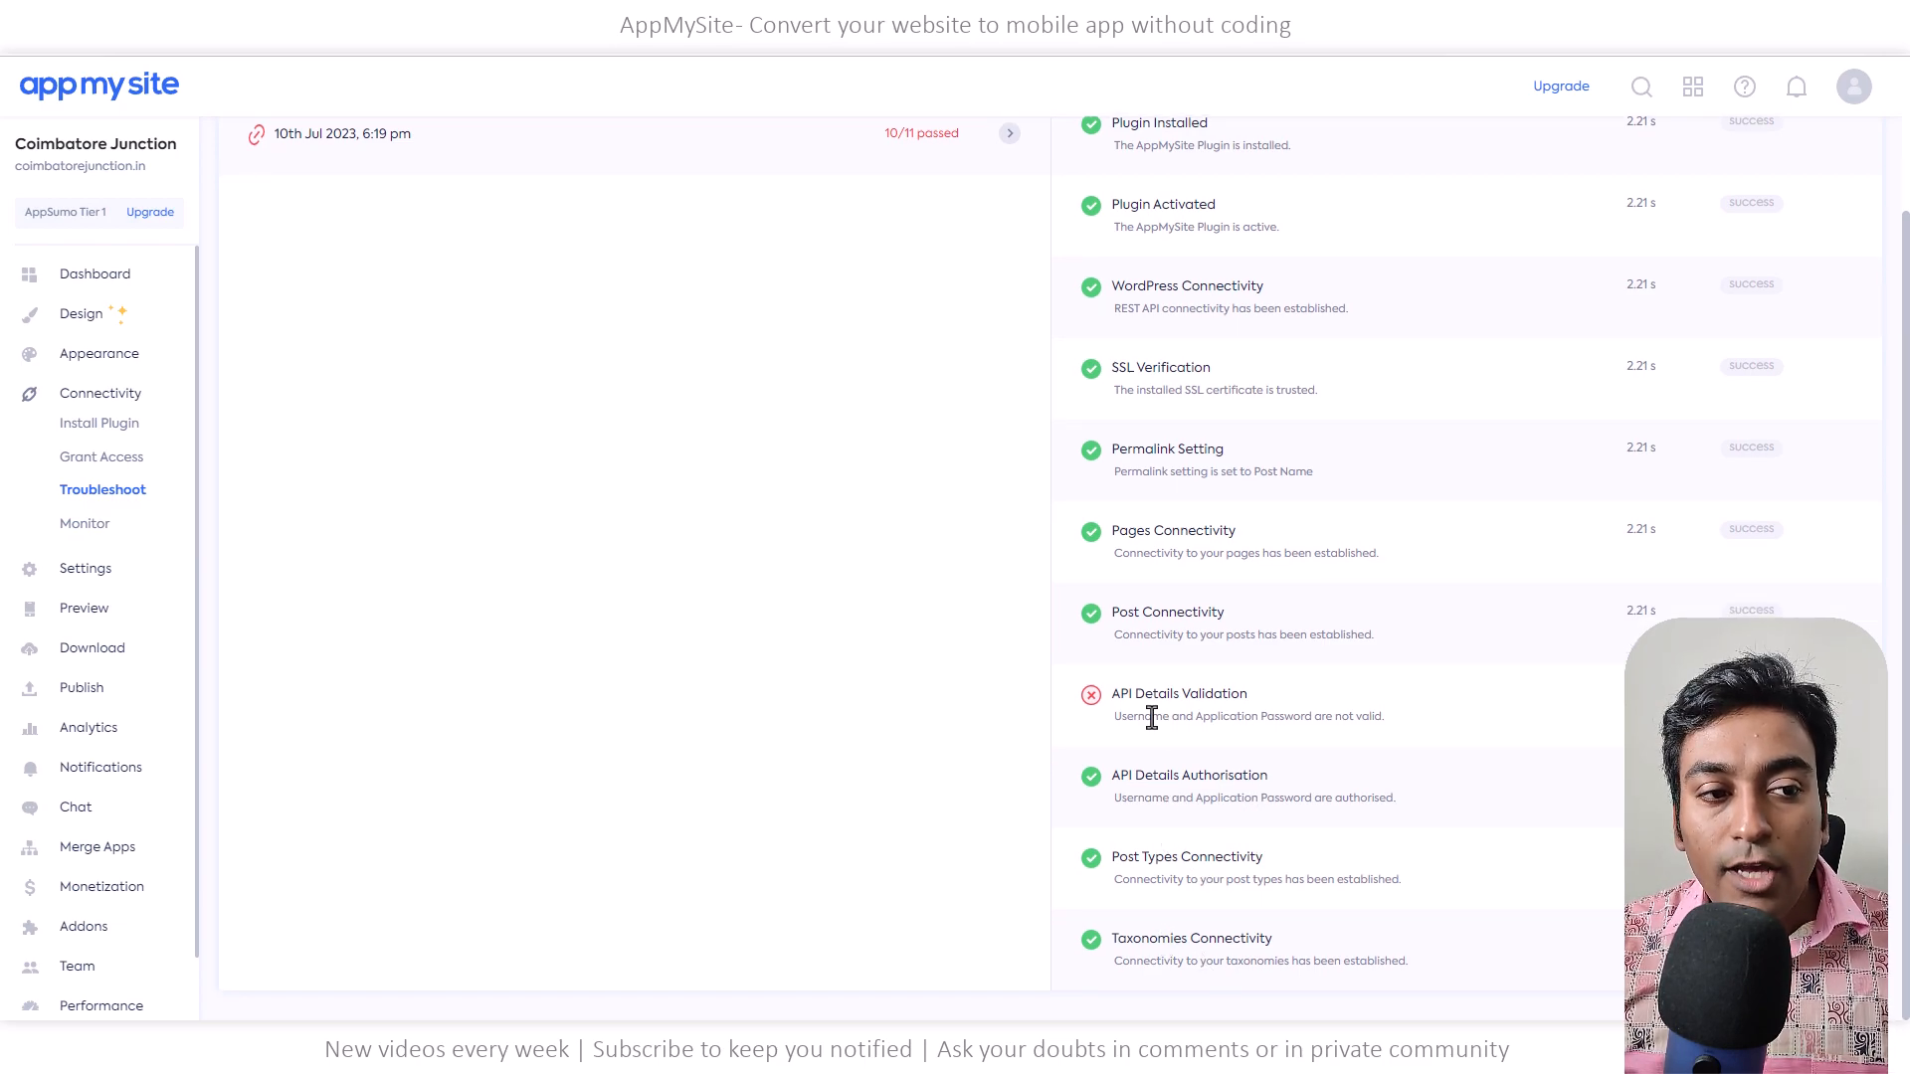
{"action": "left_click_drag", "start_coordinate": [1113, 716], "coordinate": [1305, 715]}
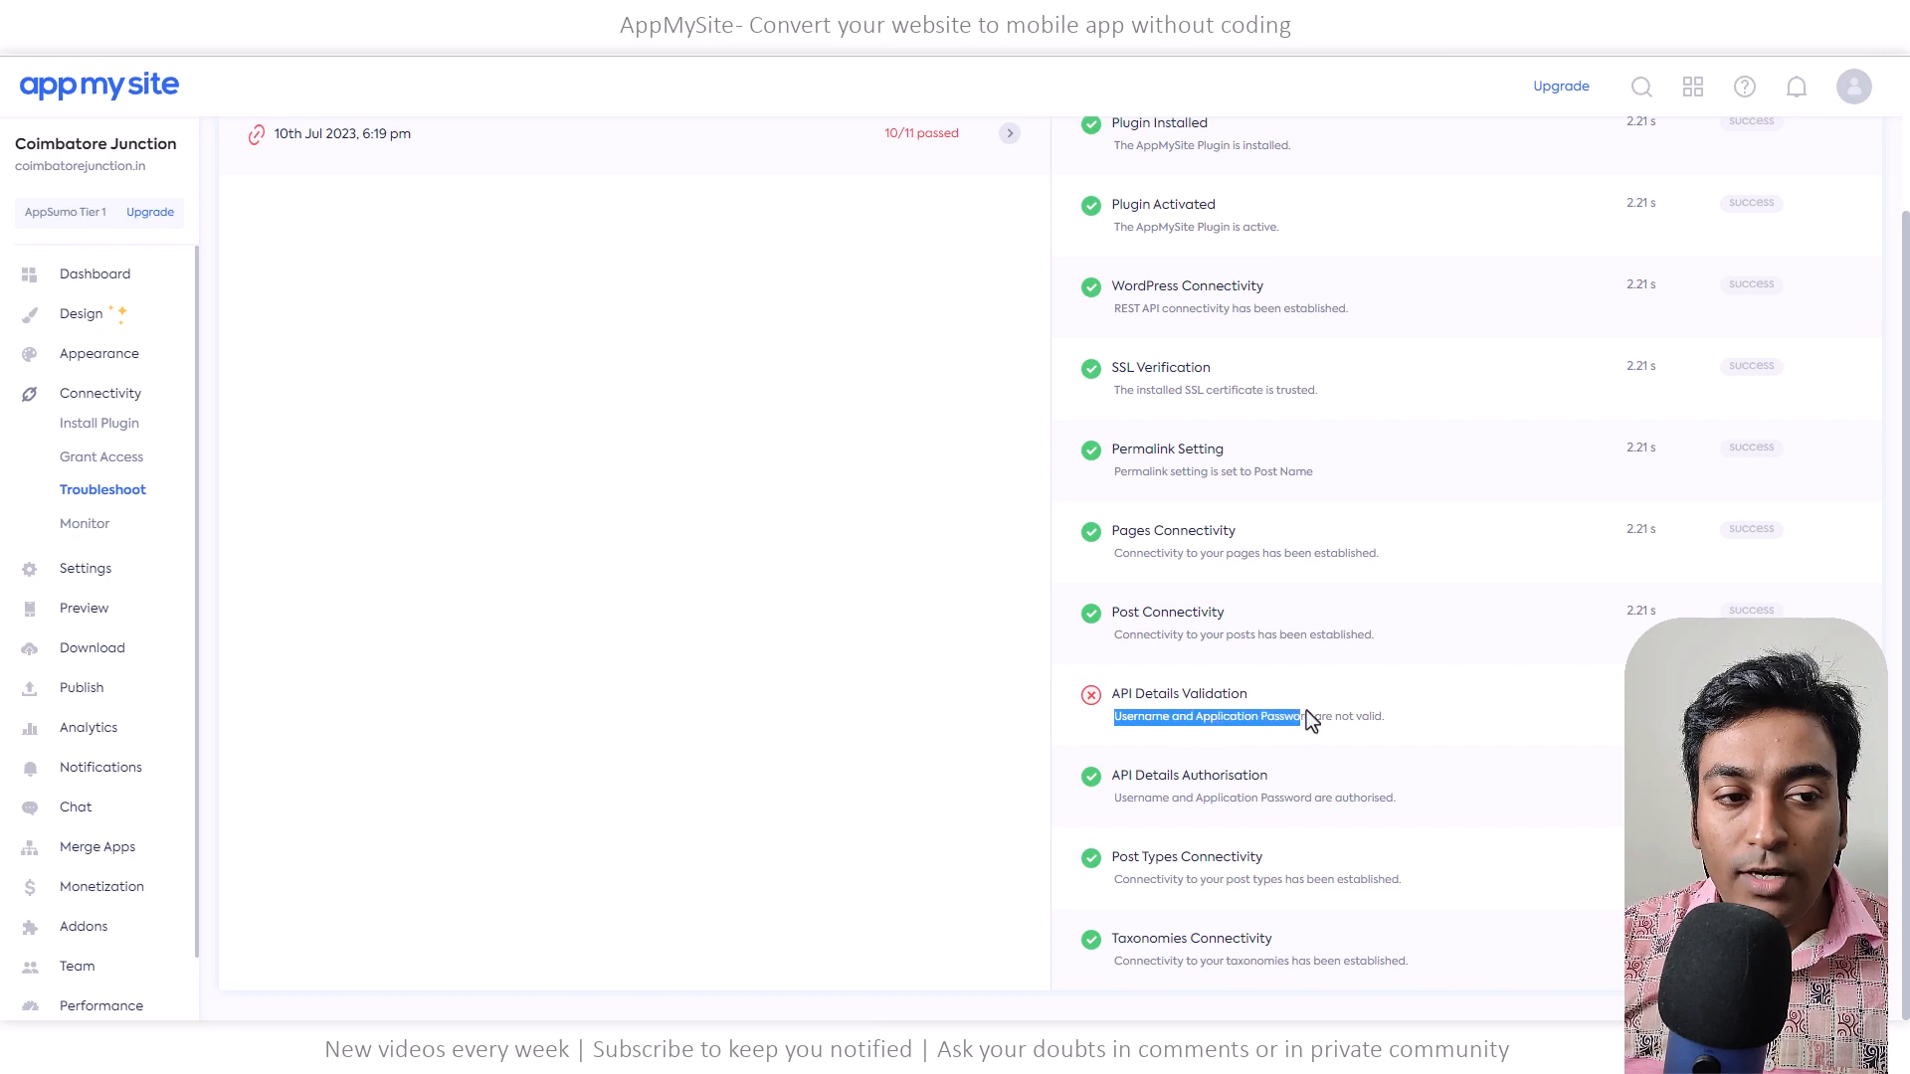
{"action": "left_click", "coordinate": [1378, 717]}
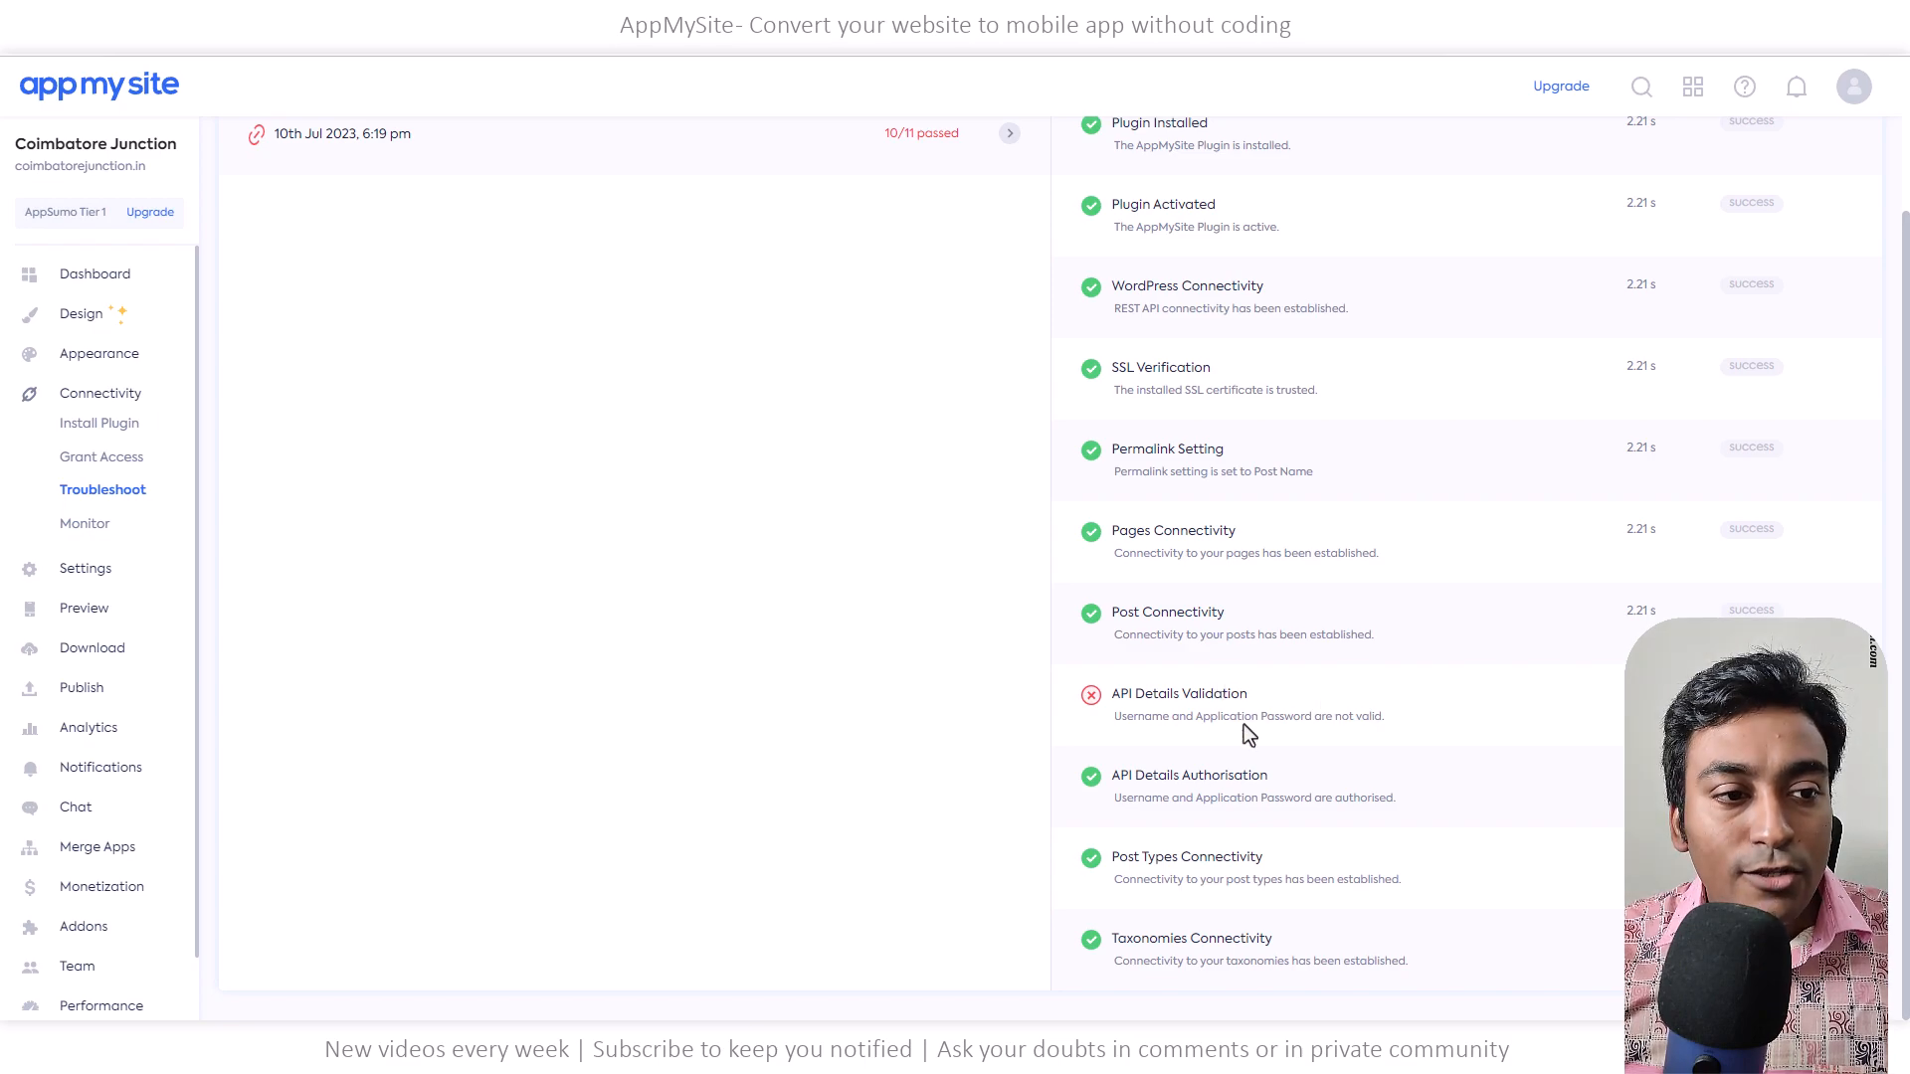
{"action": "scroll", "coordinate": [1244, 706], "scroll_direction": "up", "scroll_amount": 3}
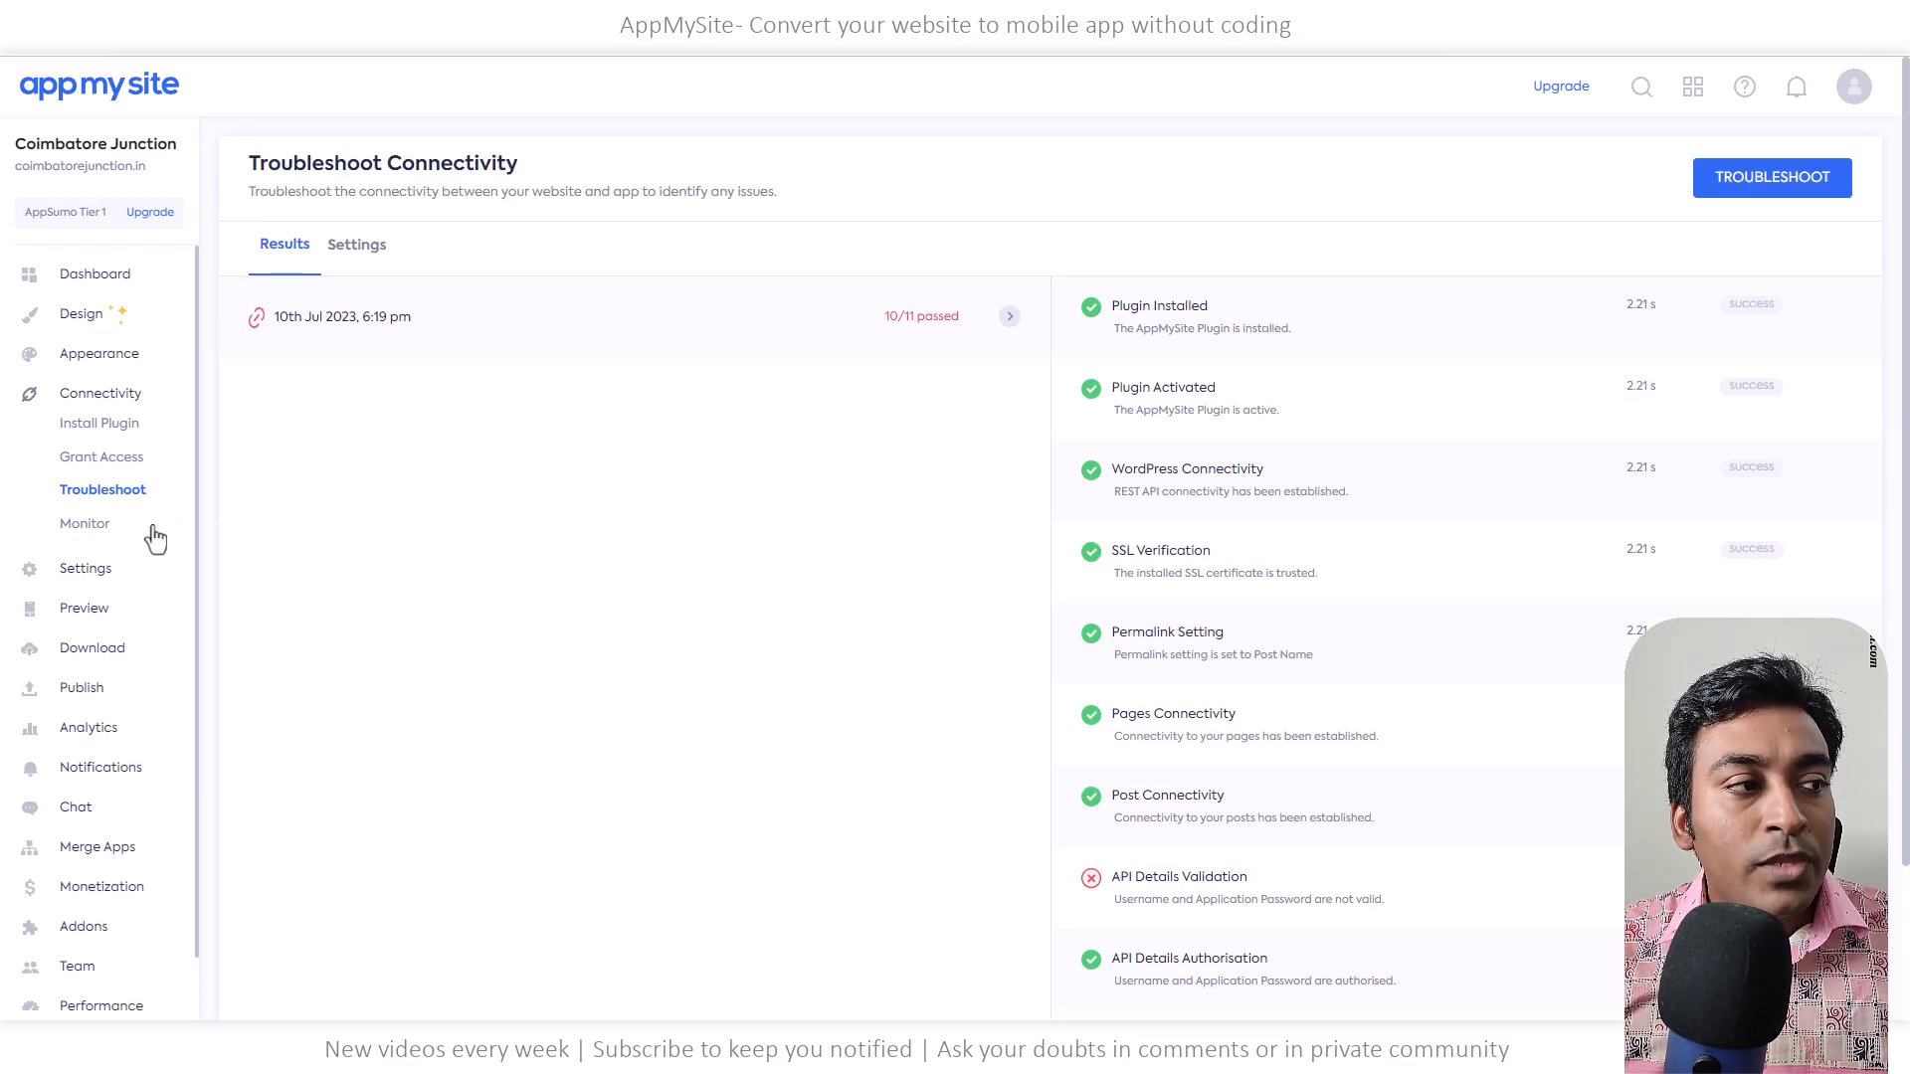
Review the connectivity monitoring options and the General app settings, including website type, app name and terms and conditions link
{"action": "left_click", "coordinate": [104, 527]}
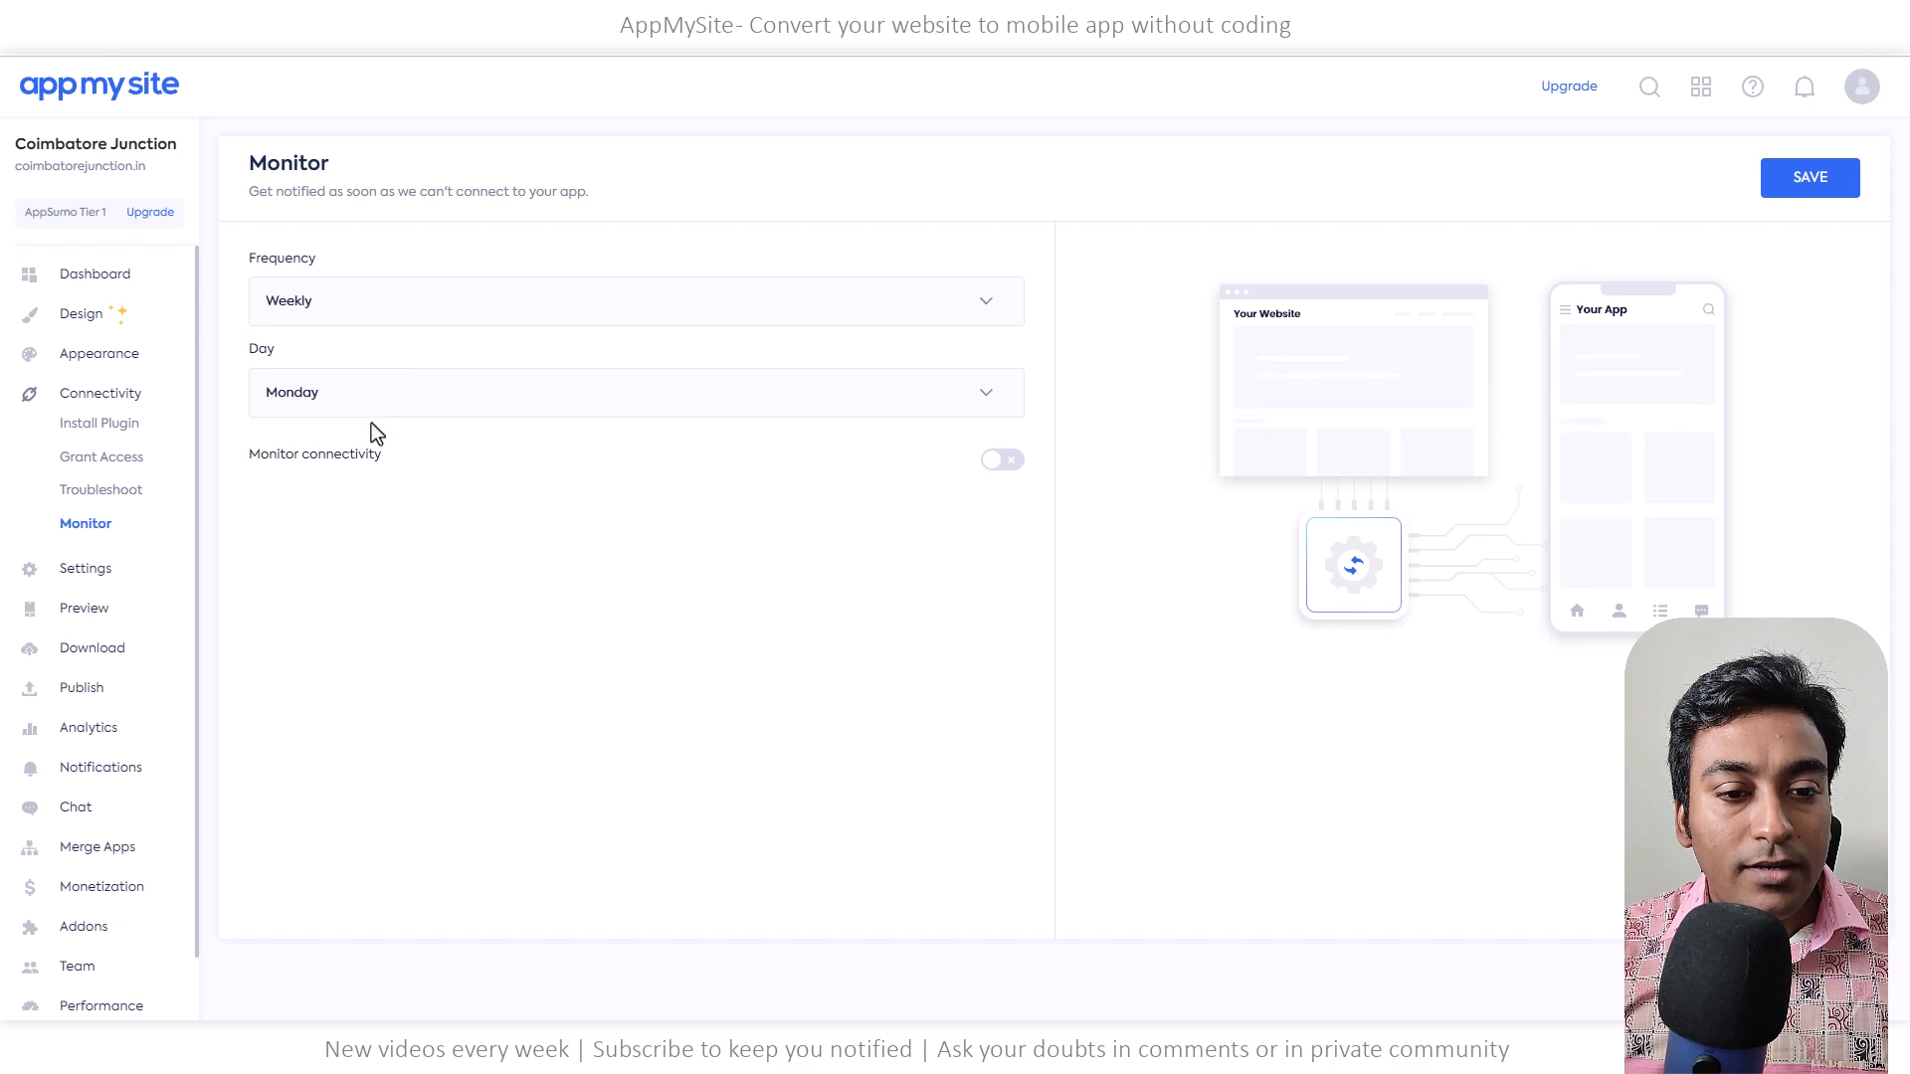
{"action": "left_click", "coordinate": [91, 575]}
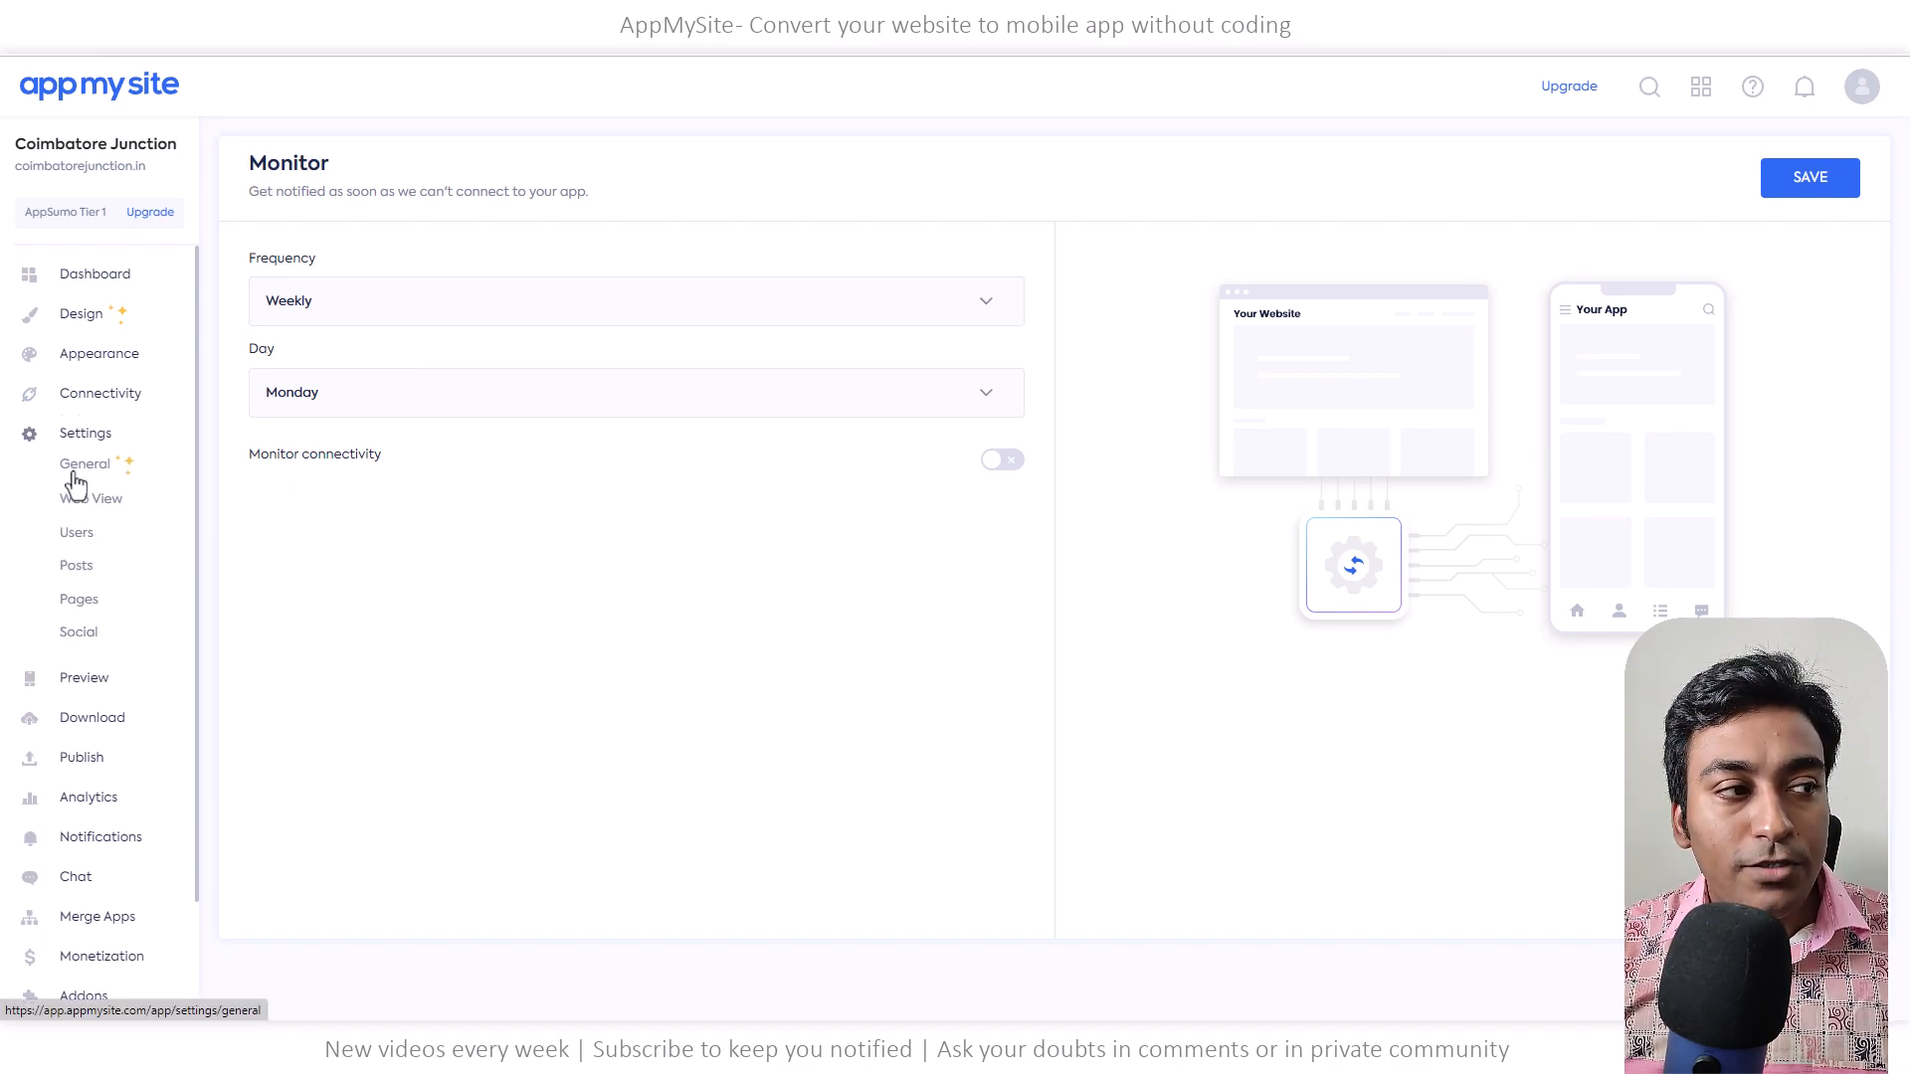
{"action": "left_click", "coordinate": [79, 466]}
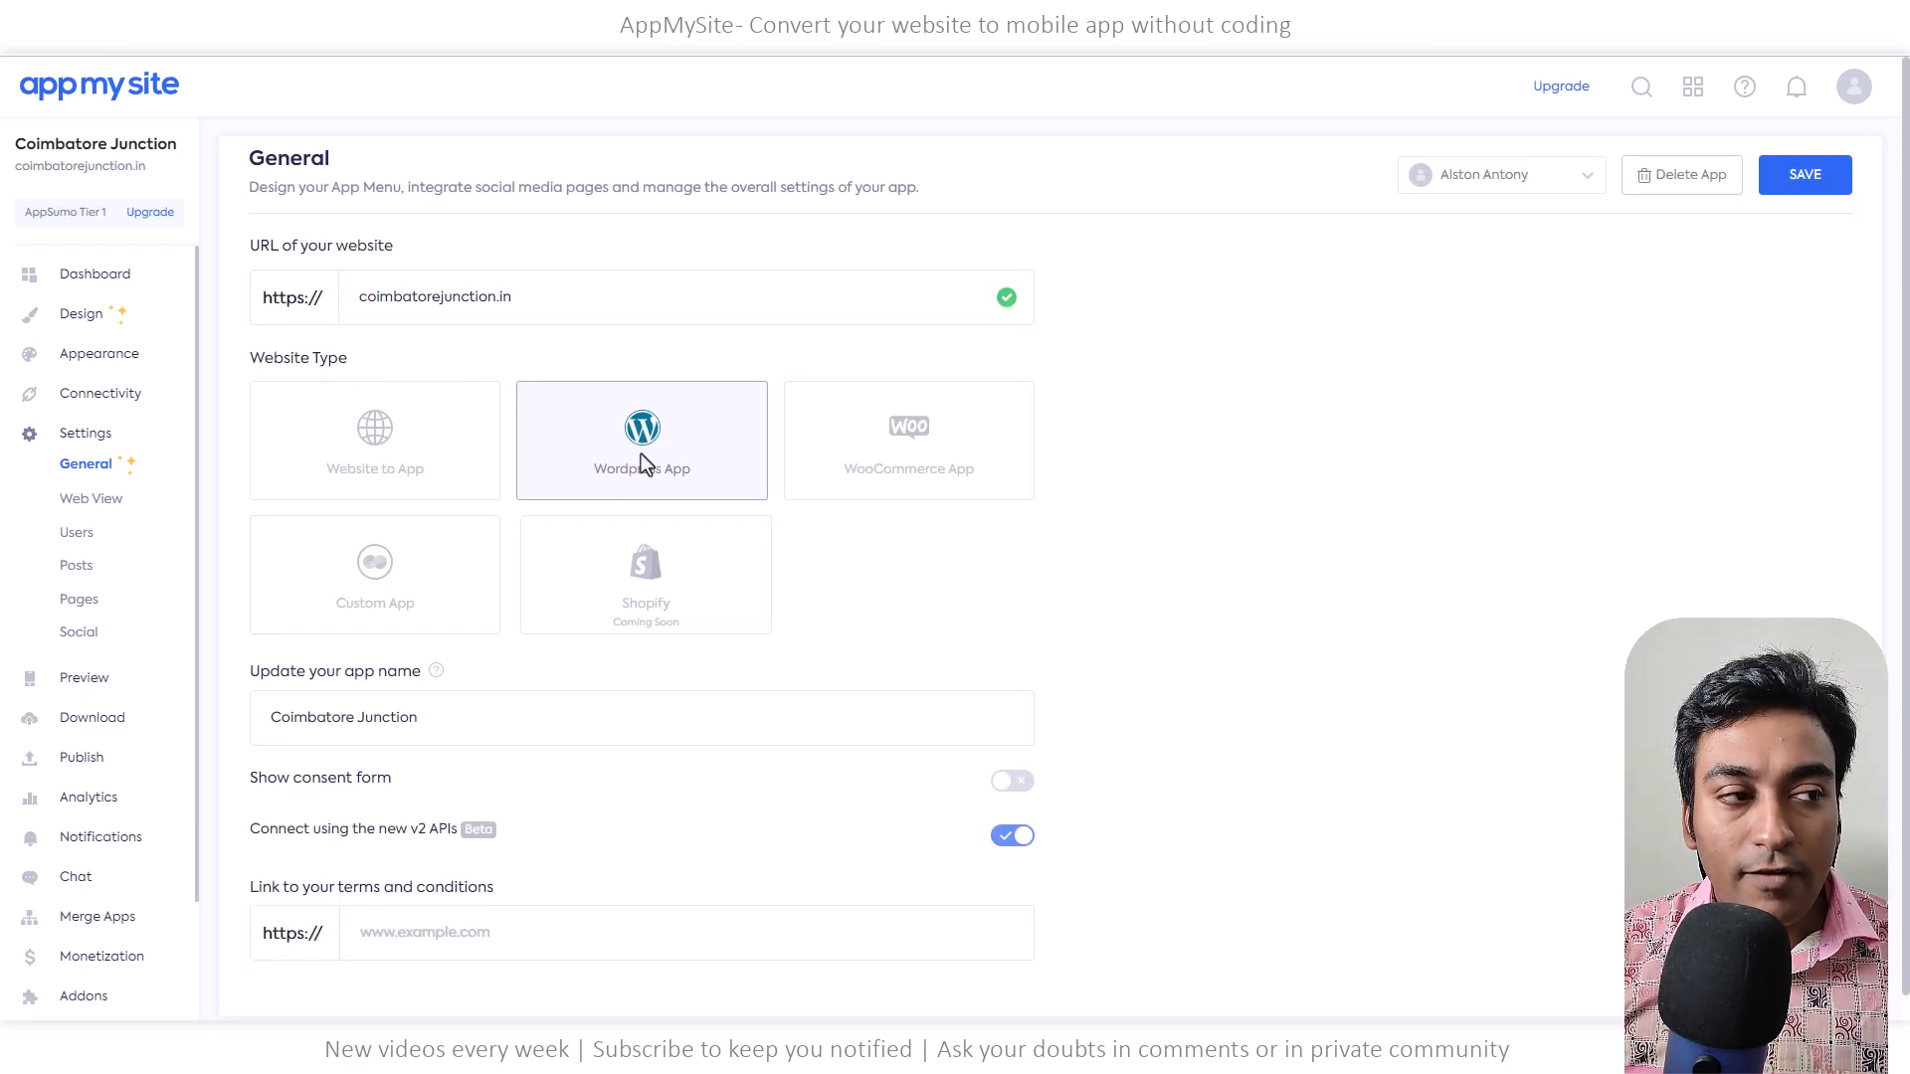
{"action": "scroll", "coordinate": [486, 665], "scroll_direction": "down", "scroll_amount": 1}
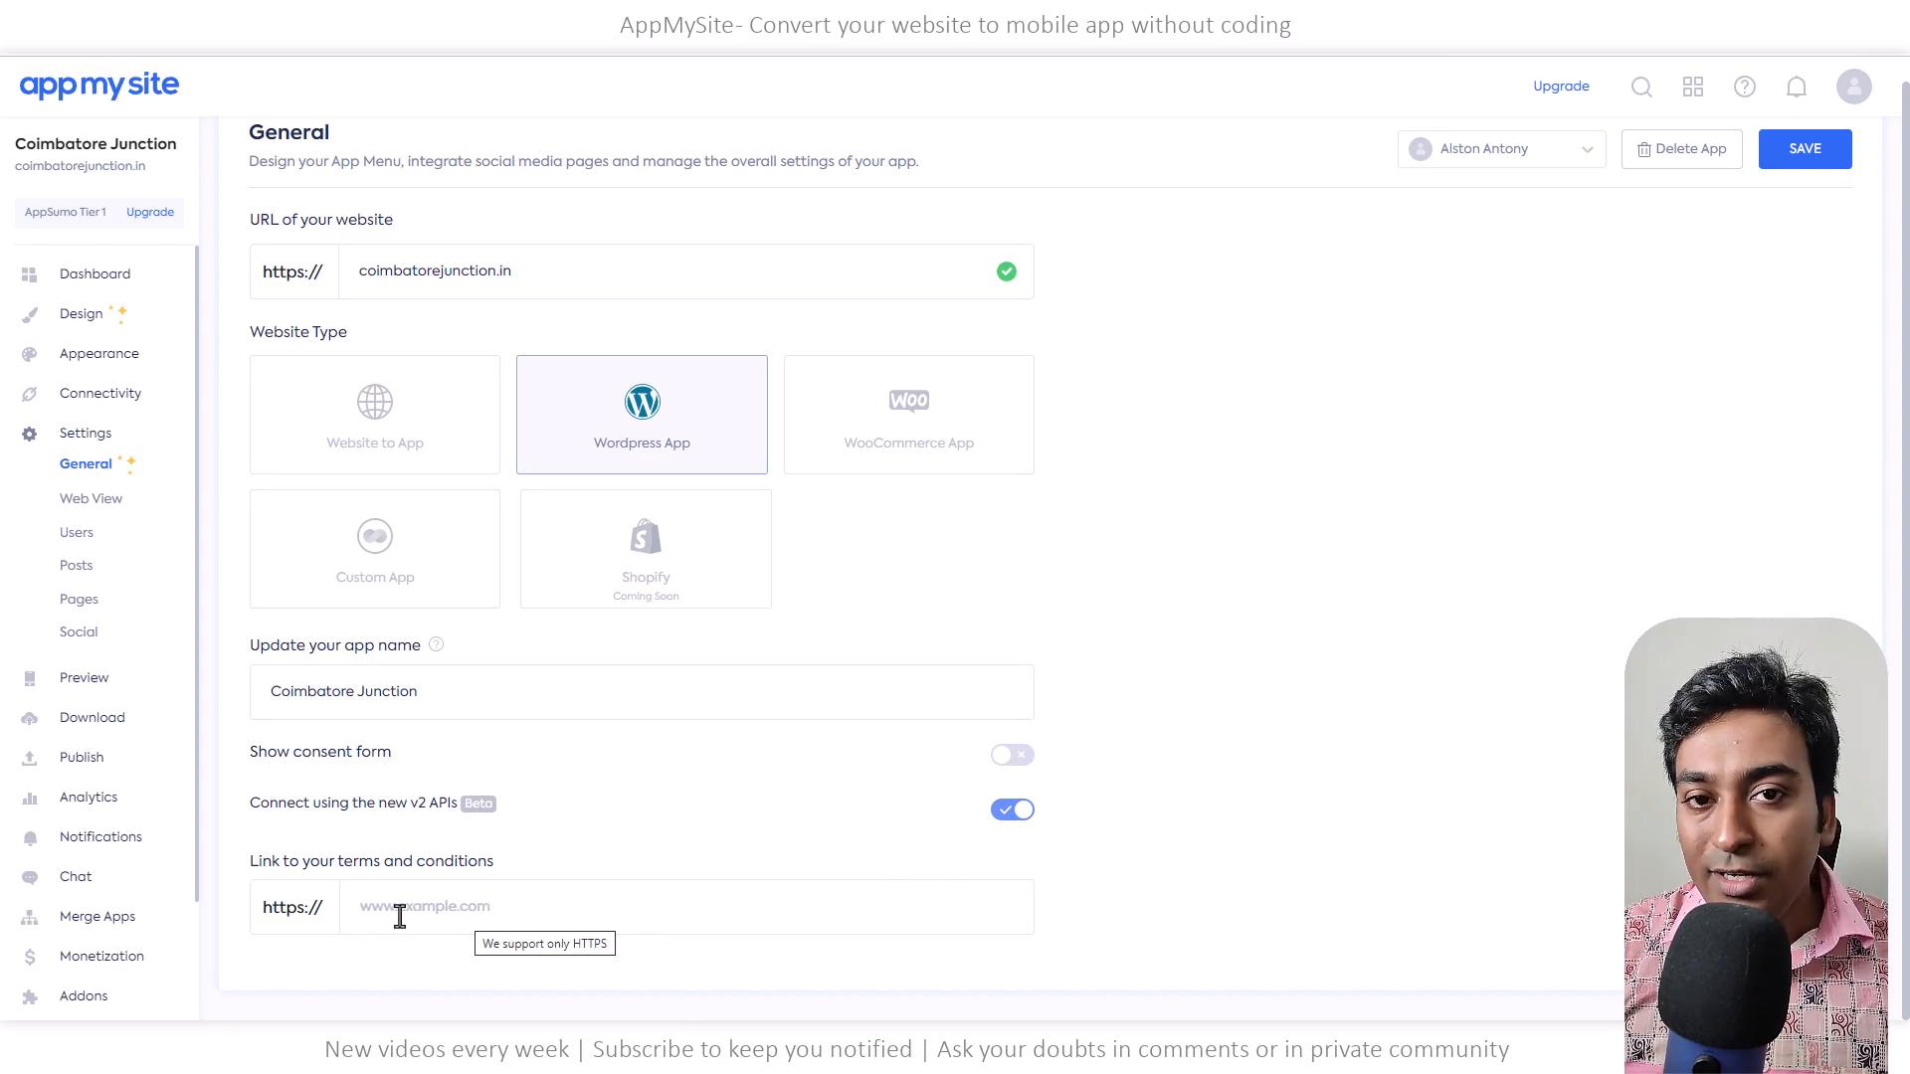
Examine the Web View, Users, Posts, Pages and Social settings of the app
{"action": "left_click", "coordinate": [90, 517]}
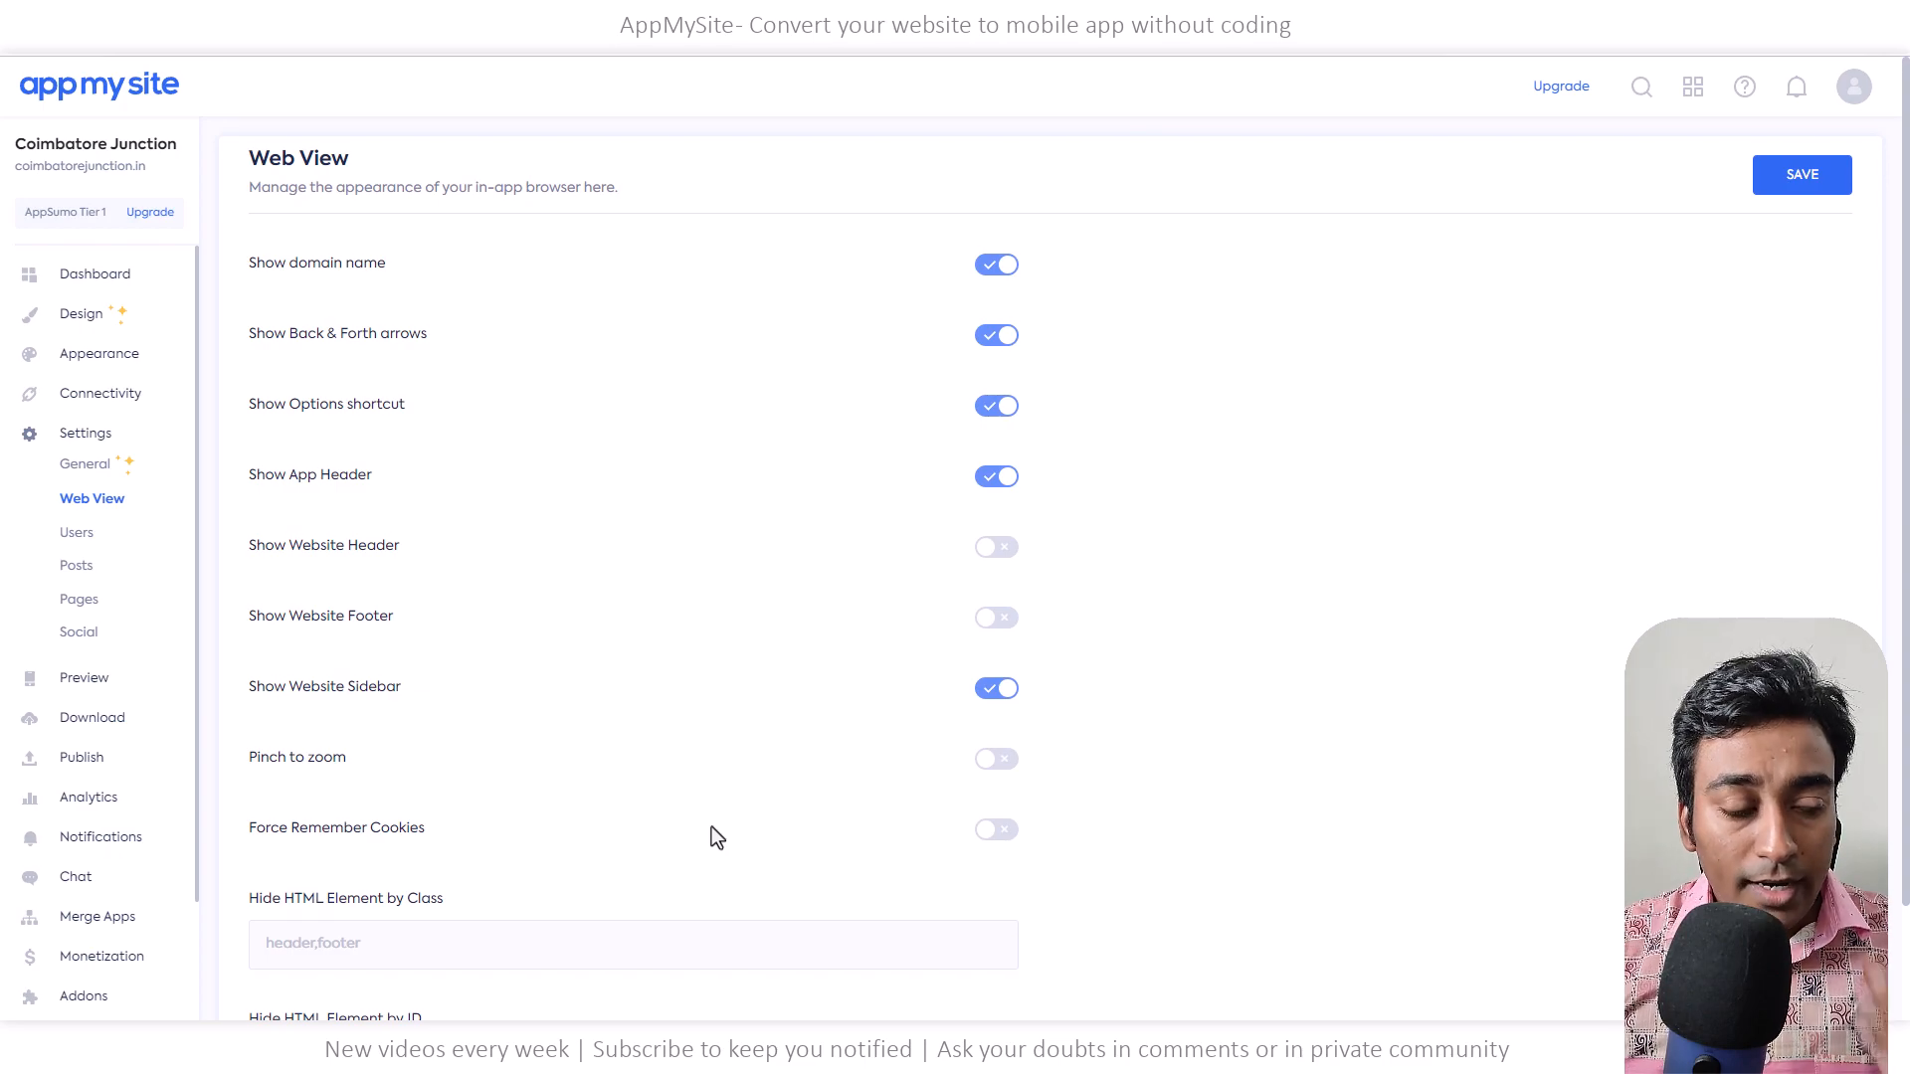
{"action": "scroll", "coordinate": [712, 827], "scroll_direction": "down", "scroll_amount": 1}
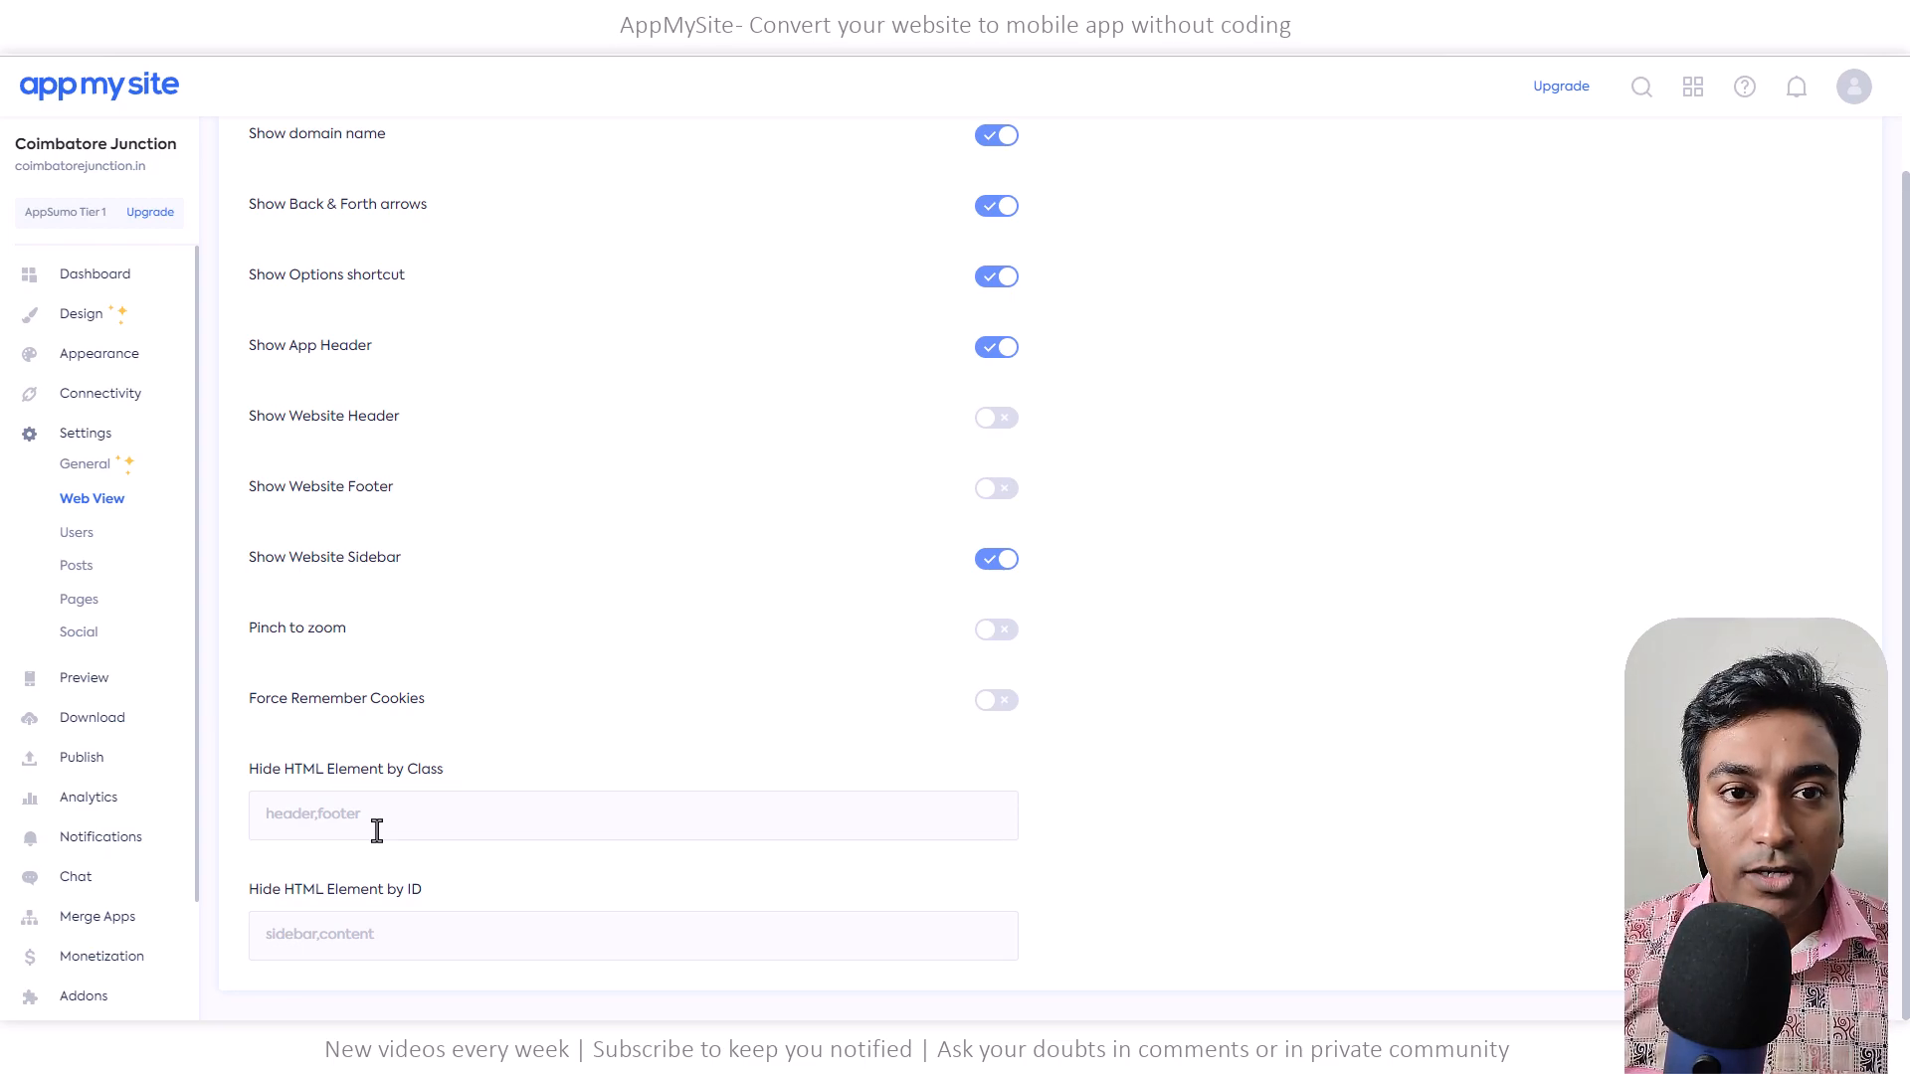
{"action": "left_click", "coordinate": [77, 543]}
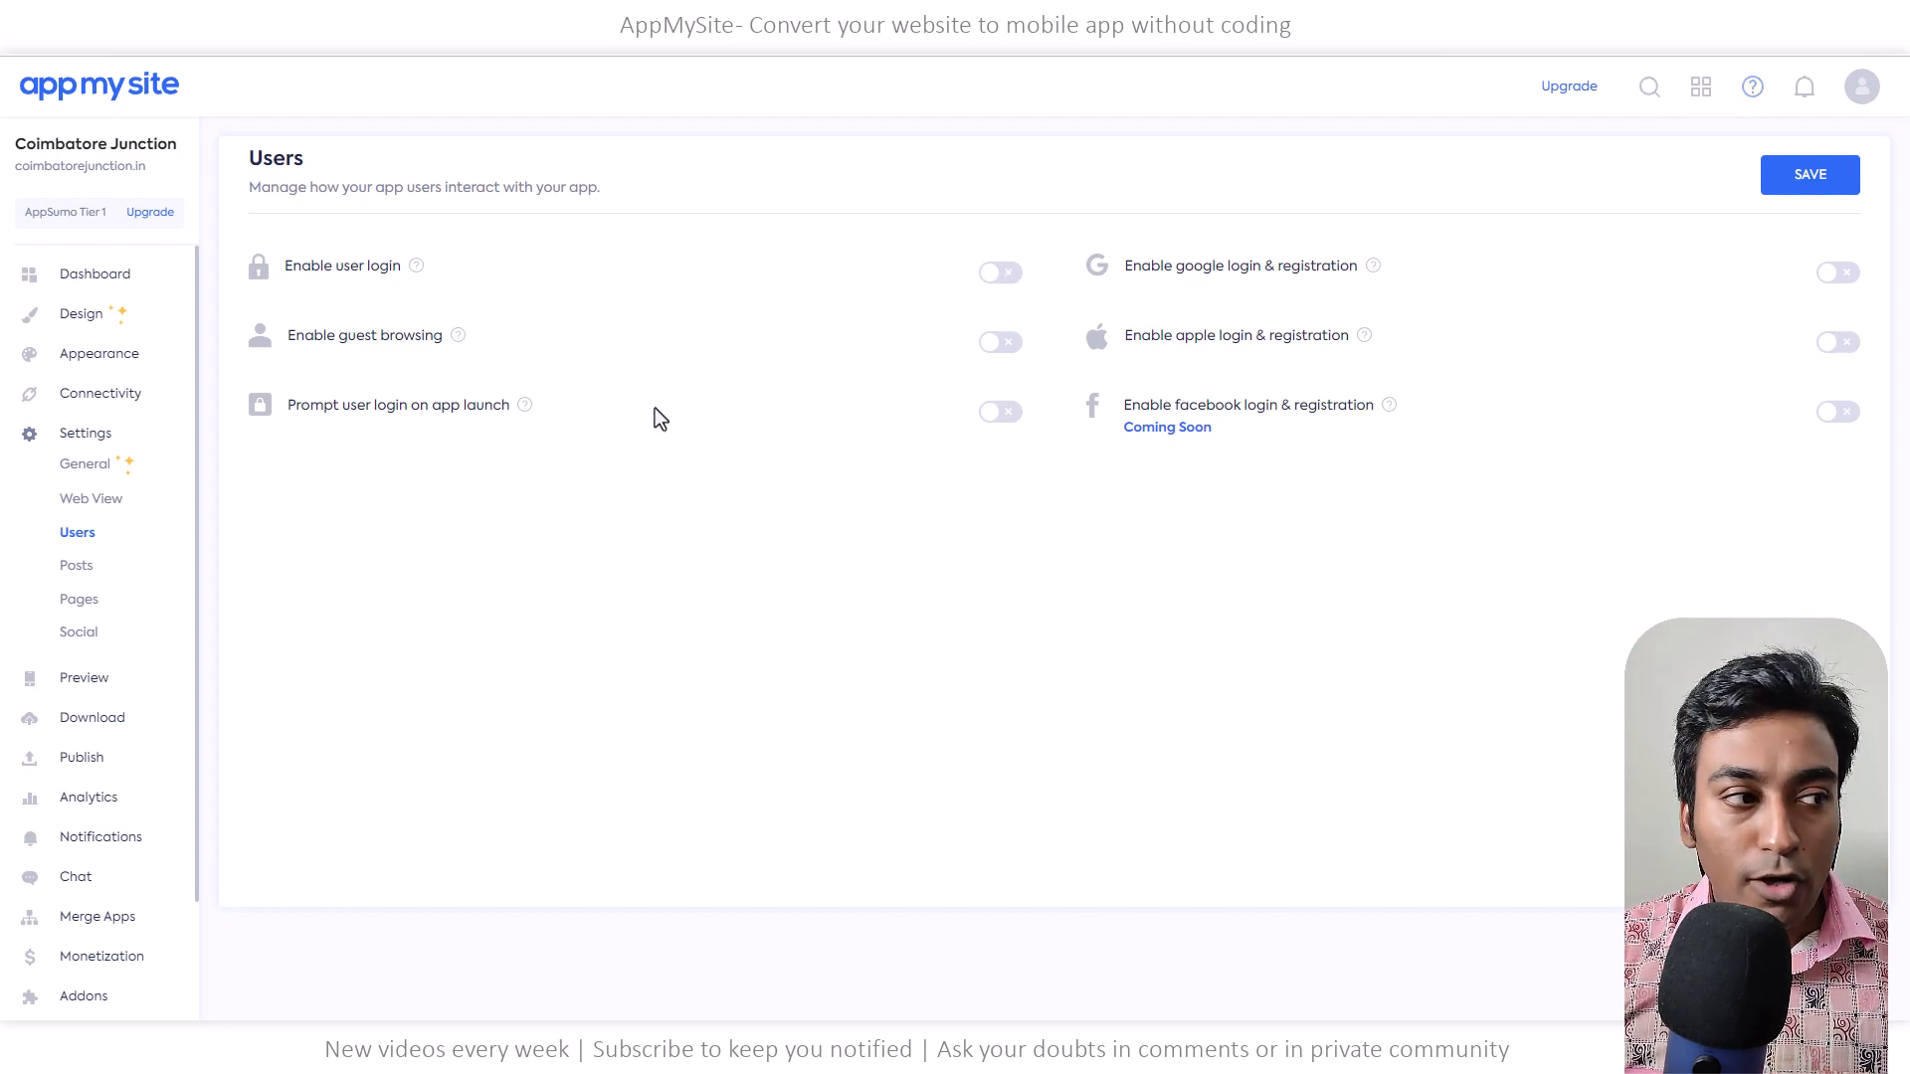
{"action": "left_click", "coordinate": [78, 565]}
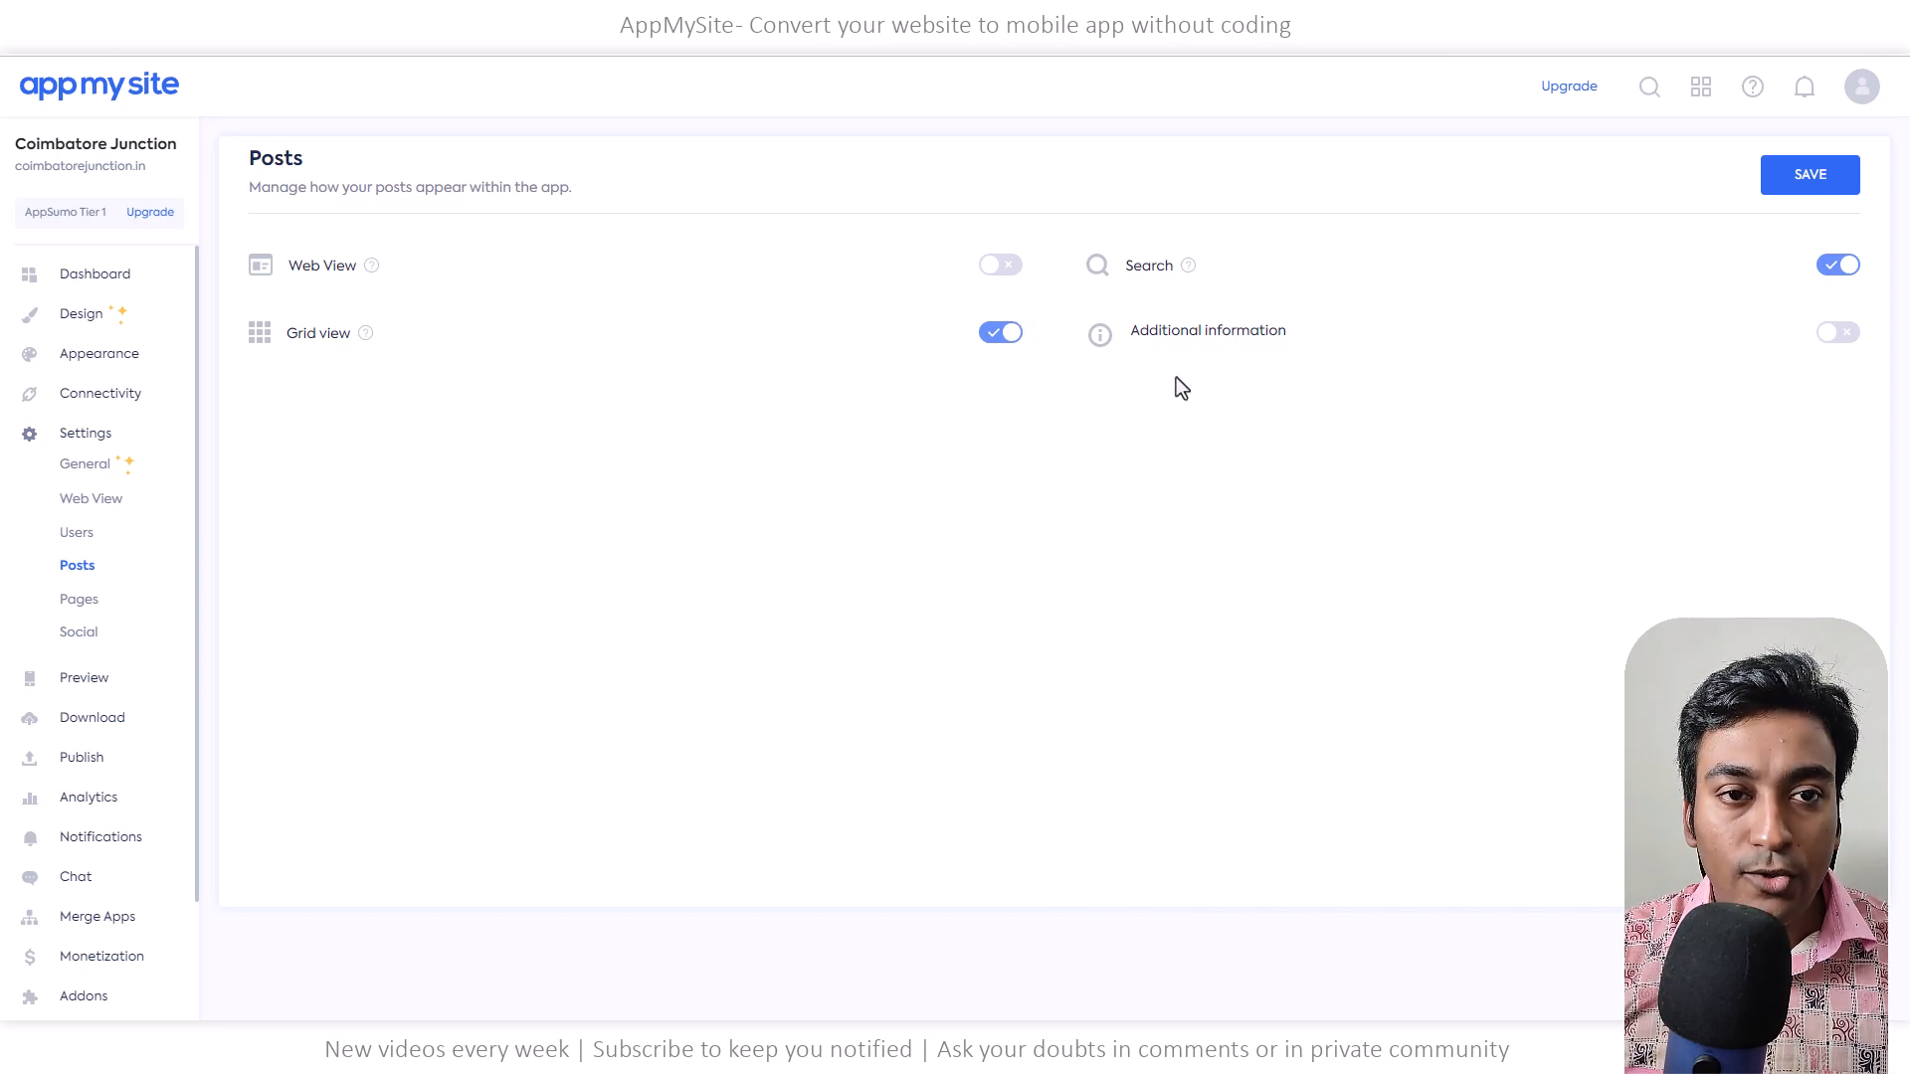
{"action": "left_click", "coordinate": [85, 608]}
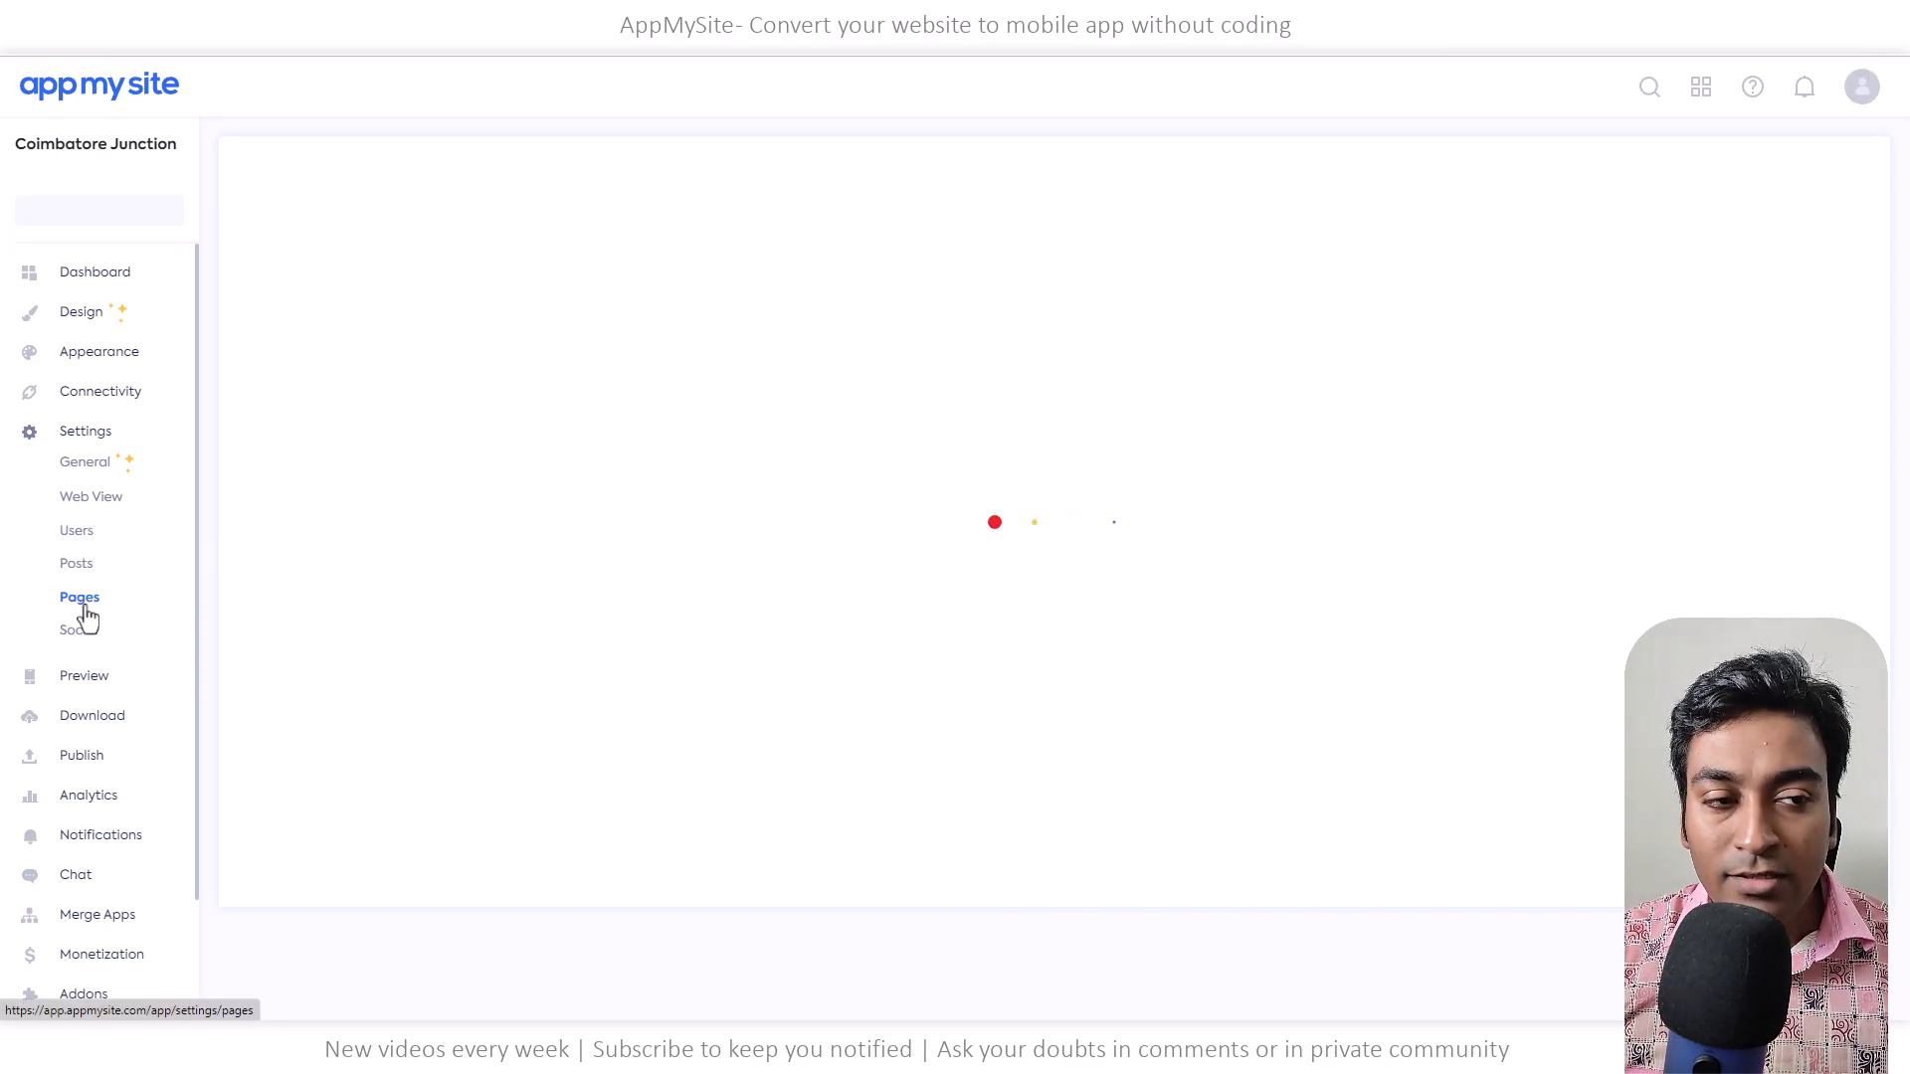
{"action": "left_click", "coordinate": [80, 637]}
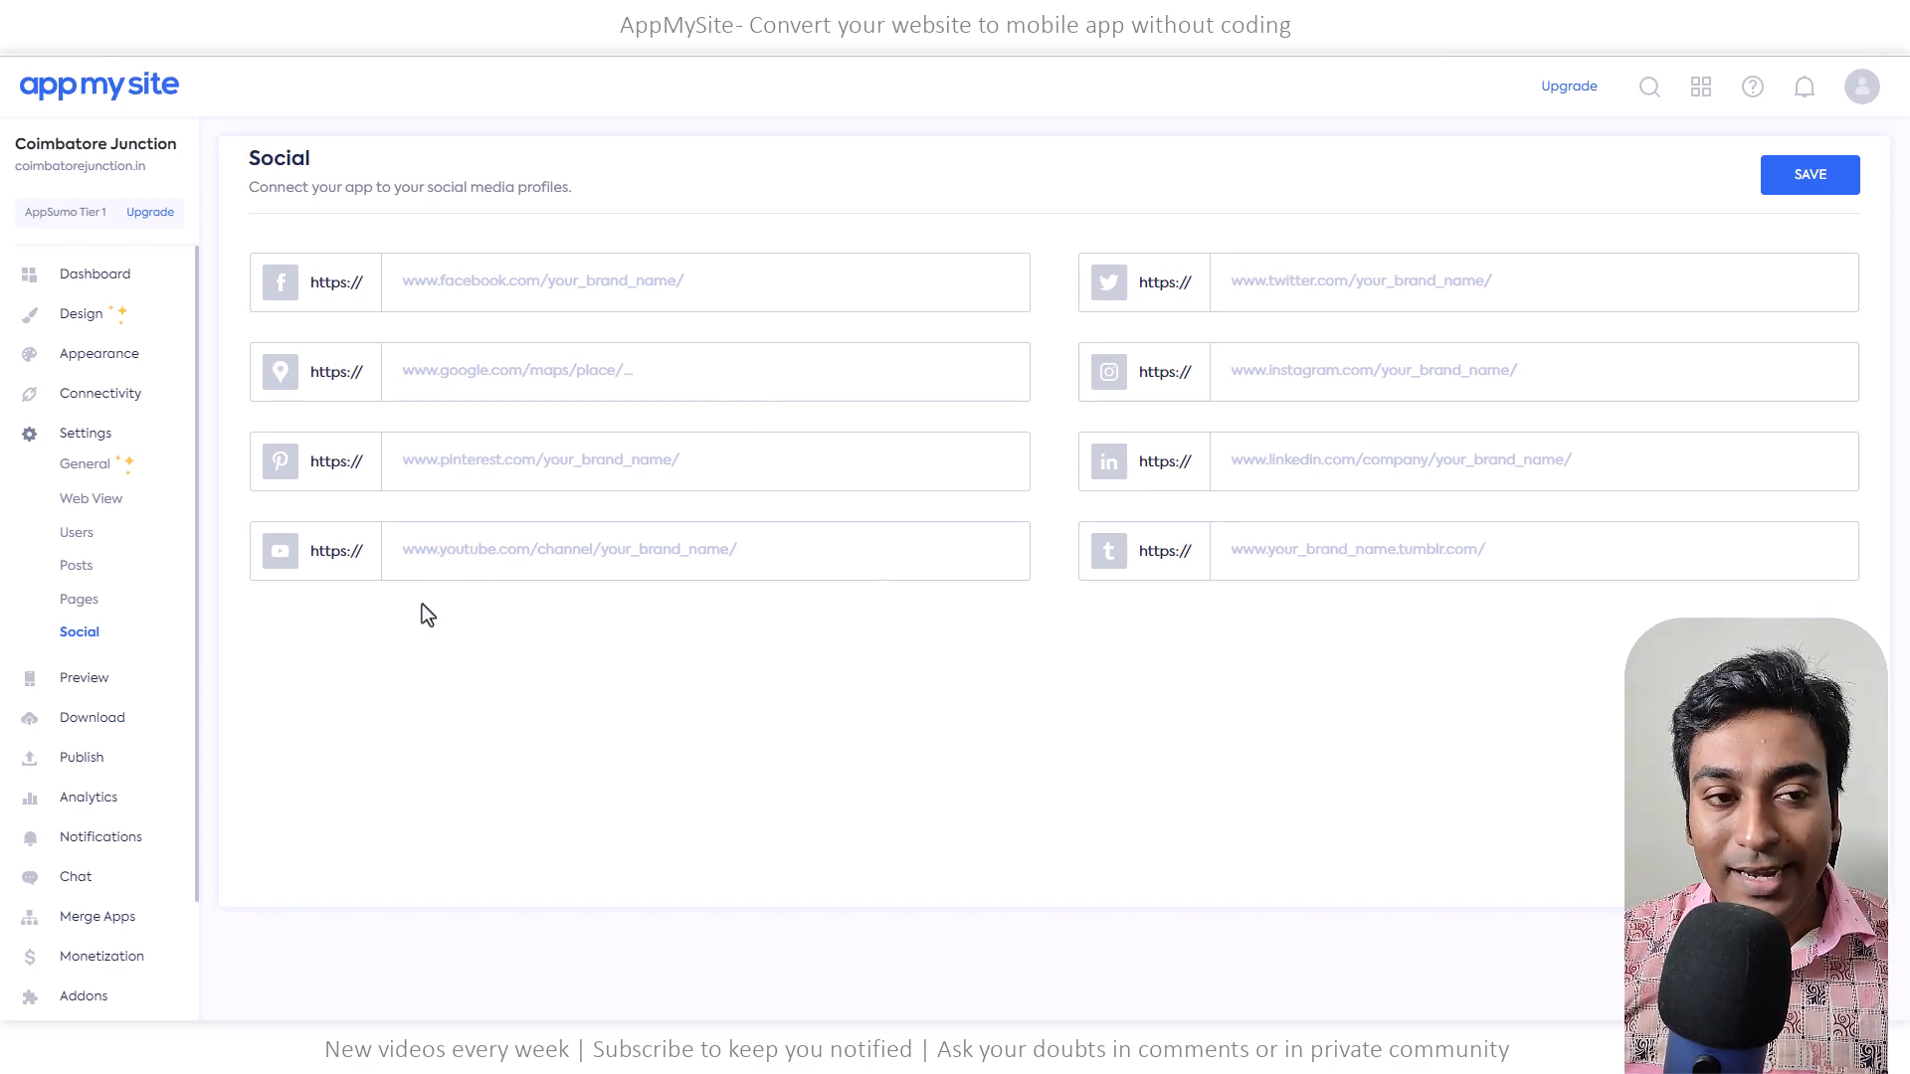
Open the app preview, check the device models offered for iOS and Android, and start both simulators
{"action": "left_click", "coordinate": [78, 687]}
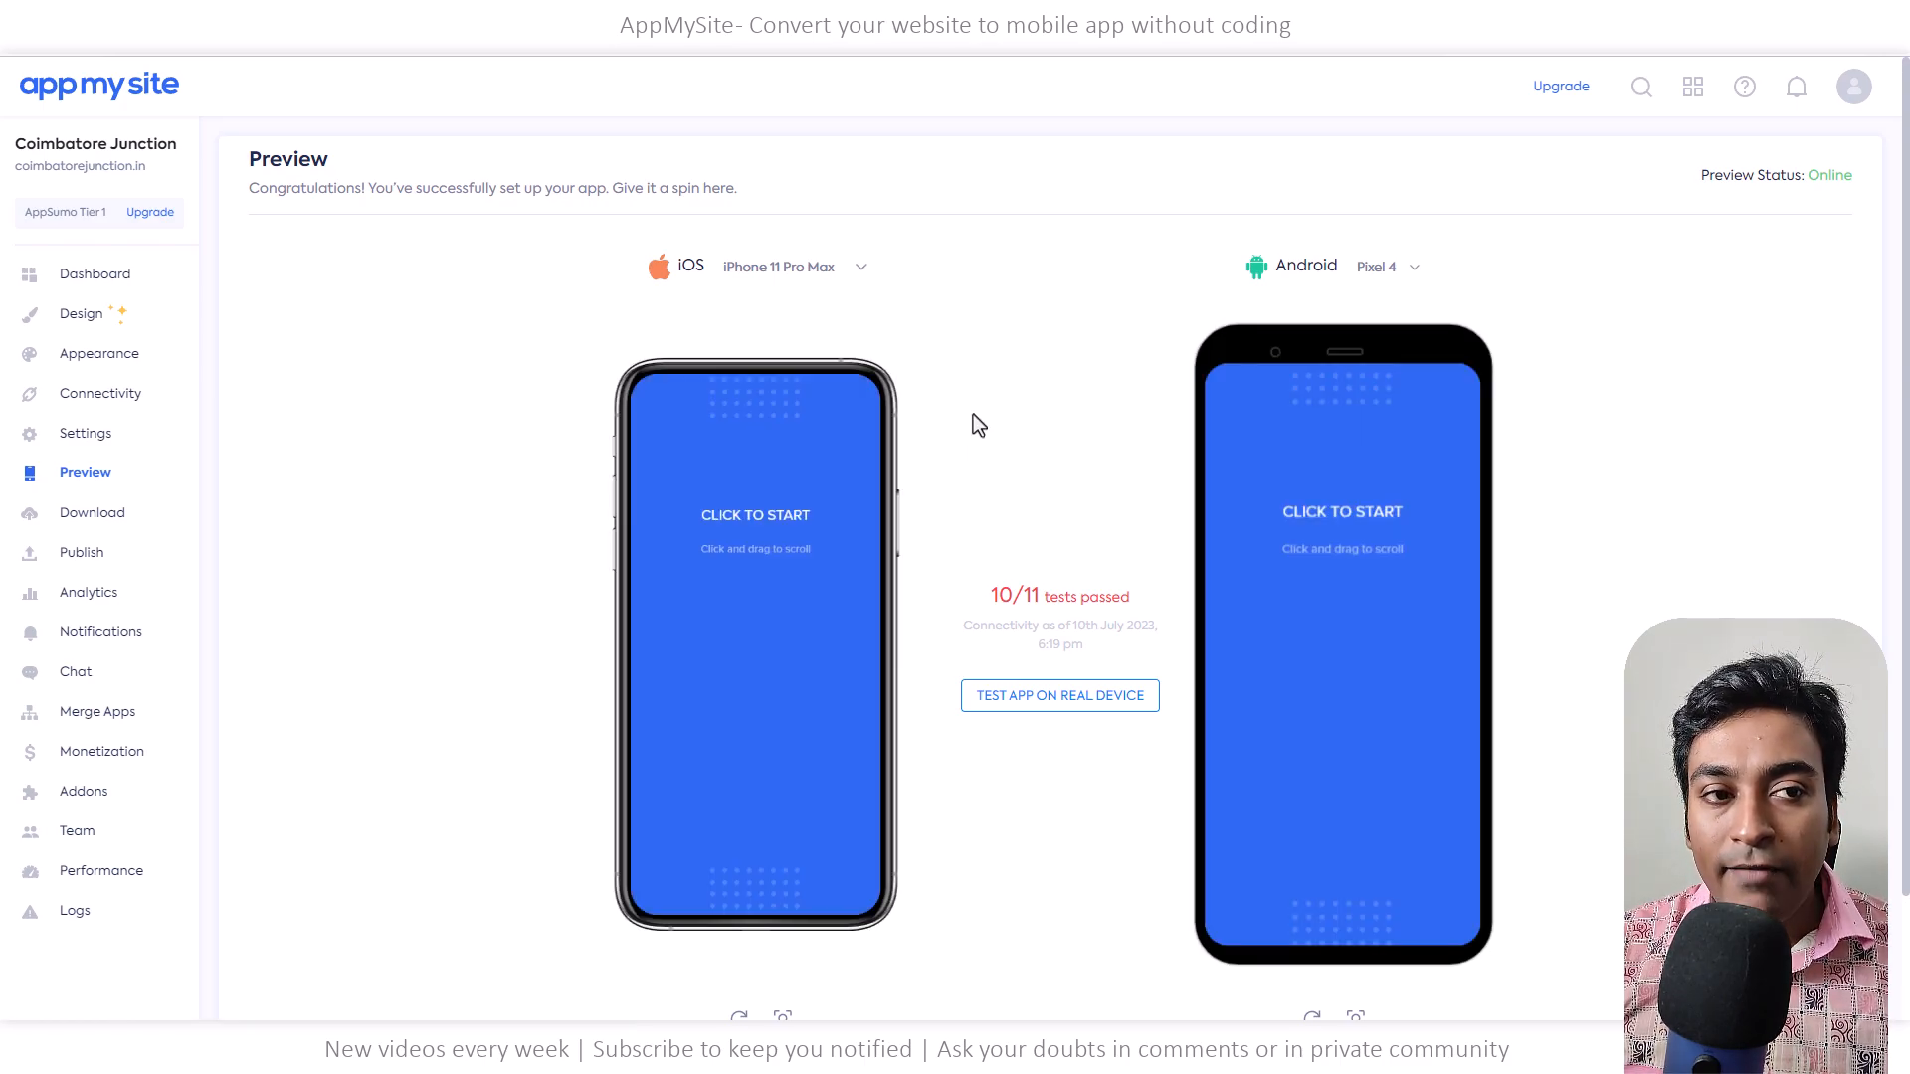
{"action": "left_click", "coordinate": [808, 269]}
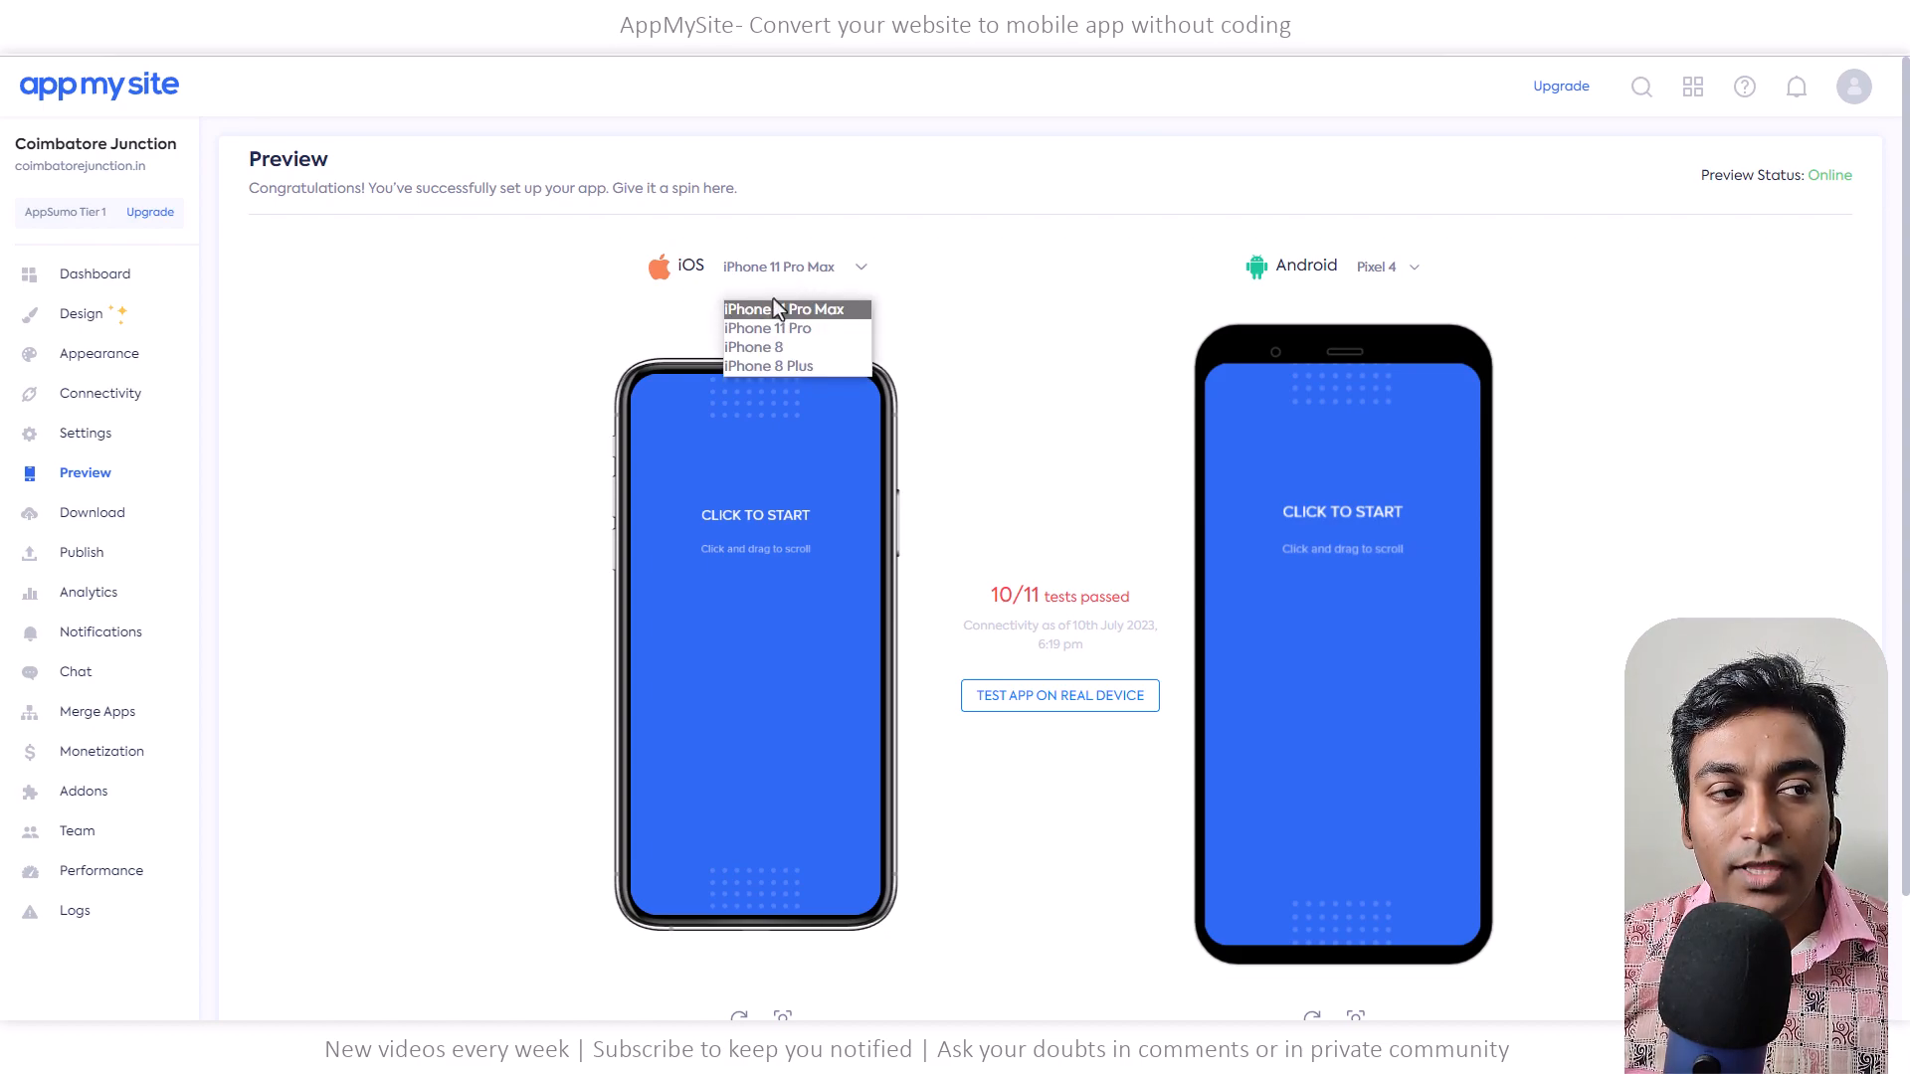
{"action": "left_click", "coordinate": [1388, 269]}
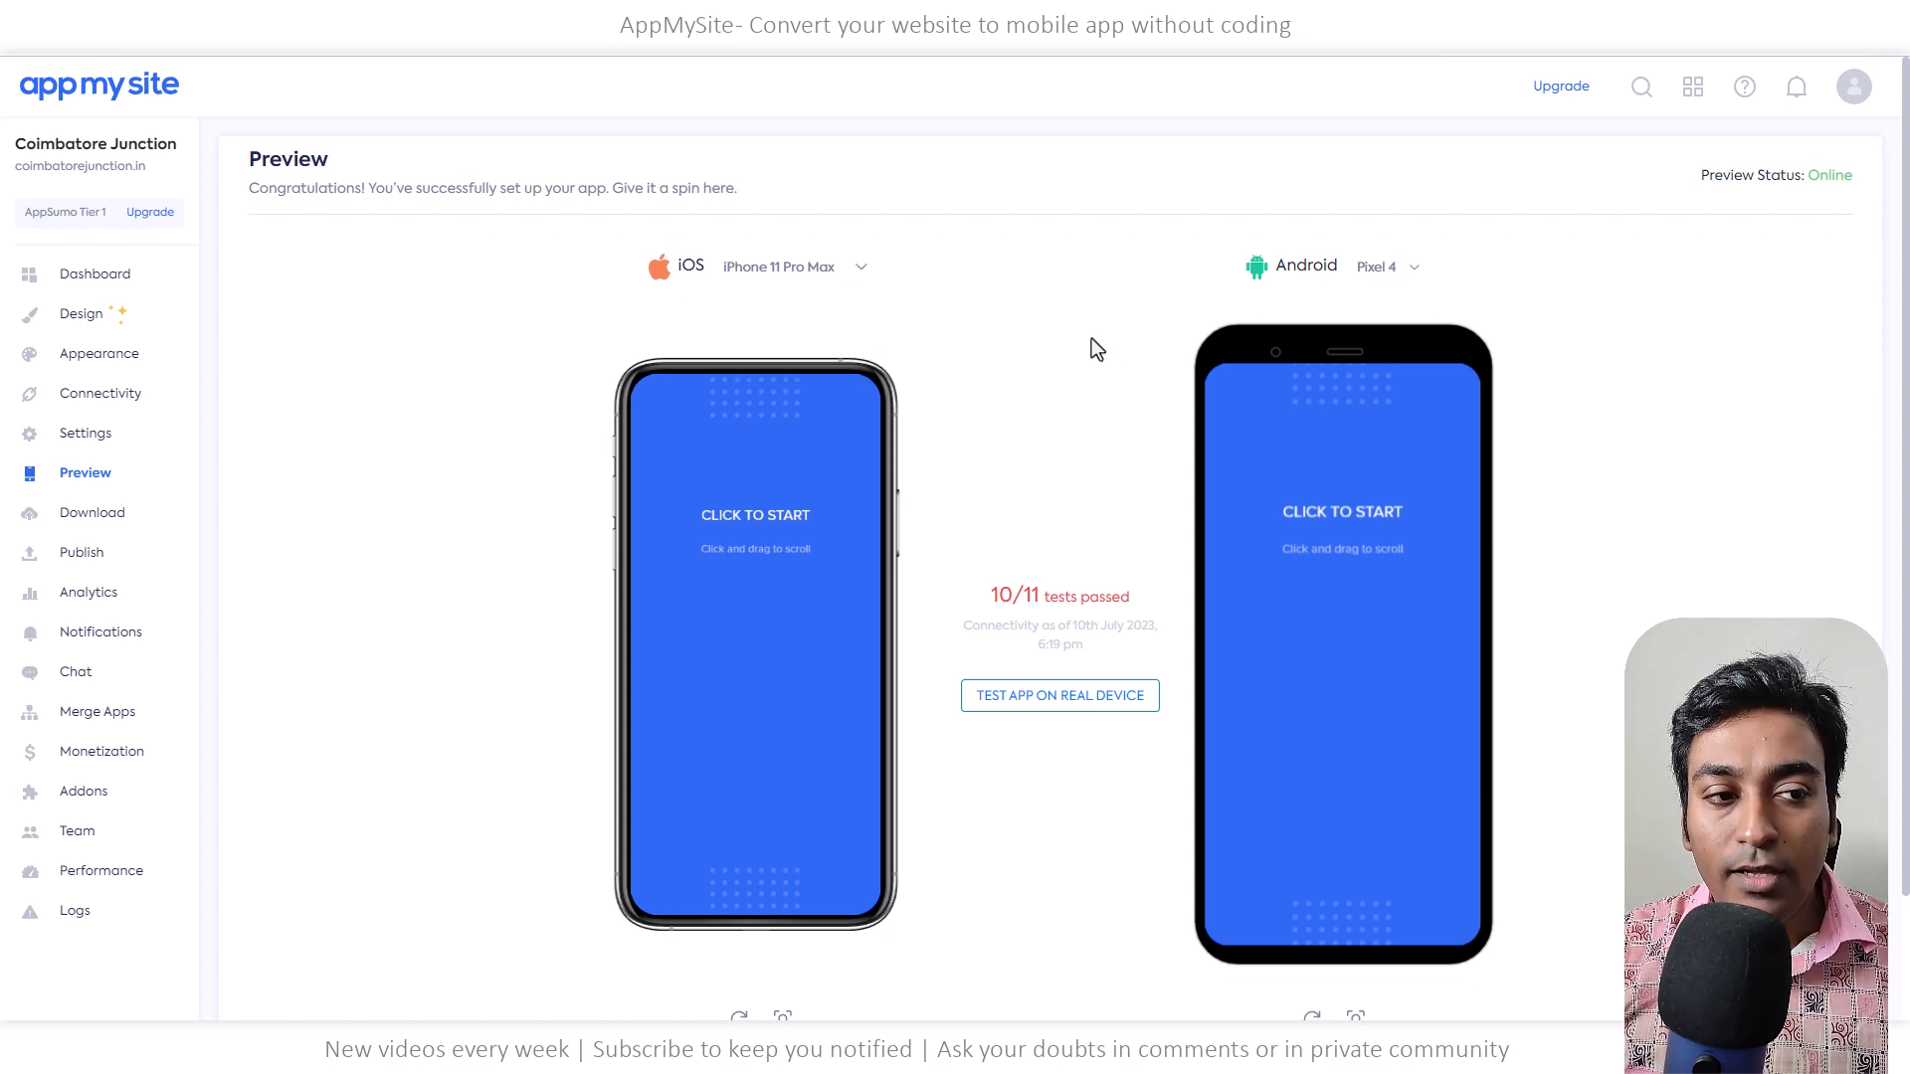
{"action": "left_click", "coordinate": [761, 583]}
{"action": "left_click", "coordinate": [1343, 584]}
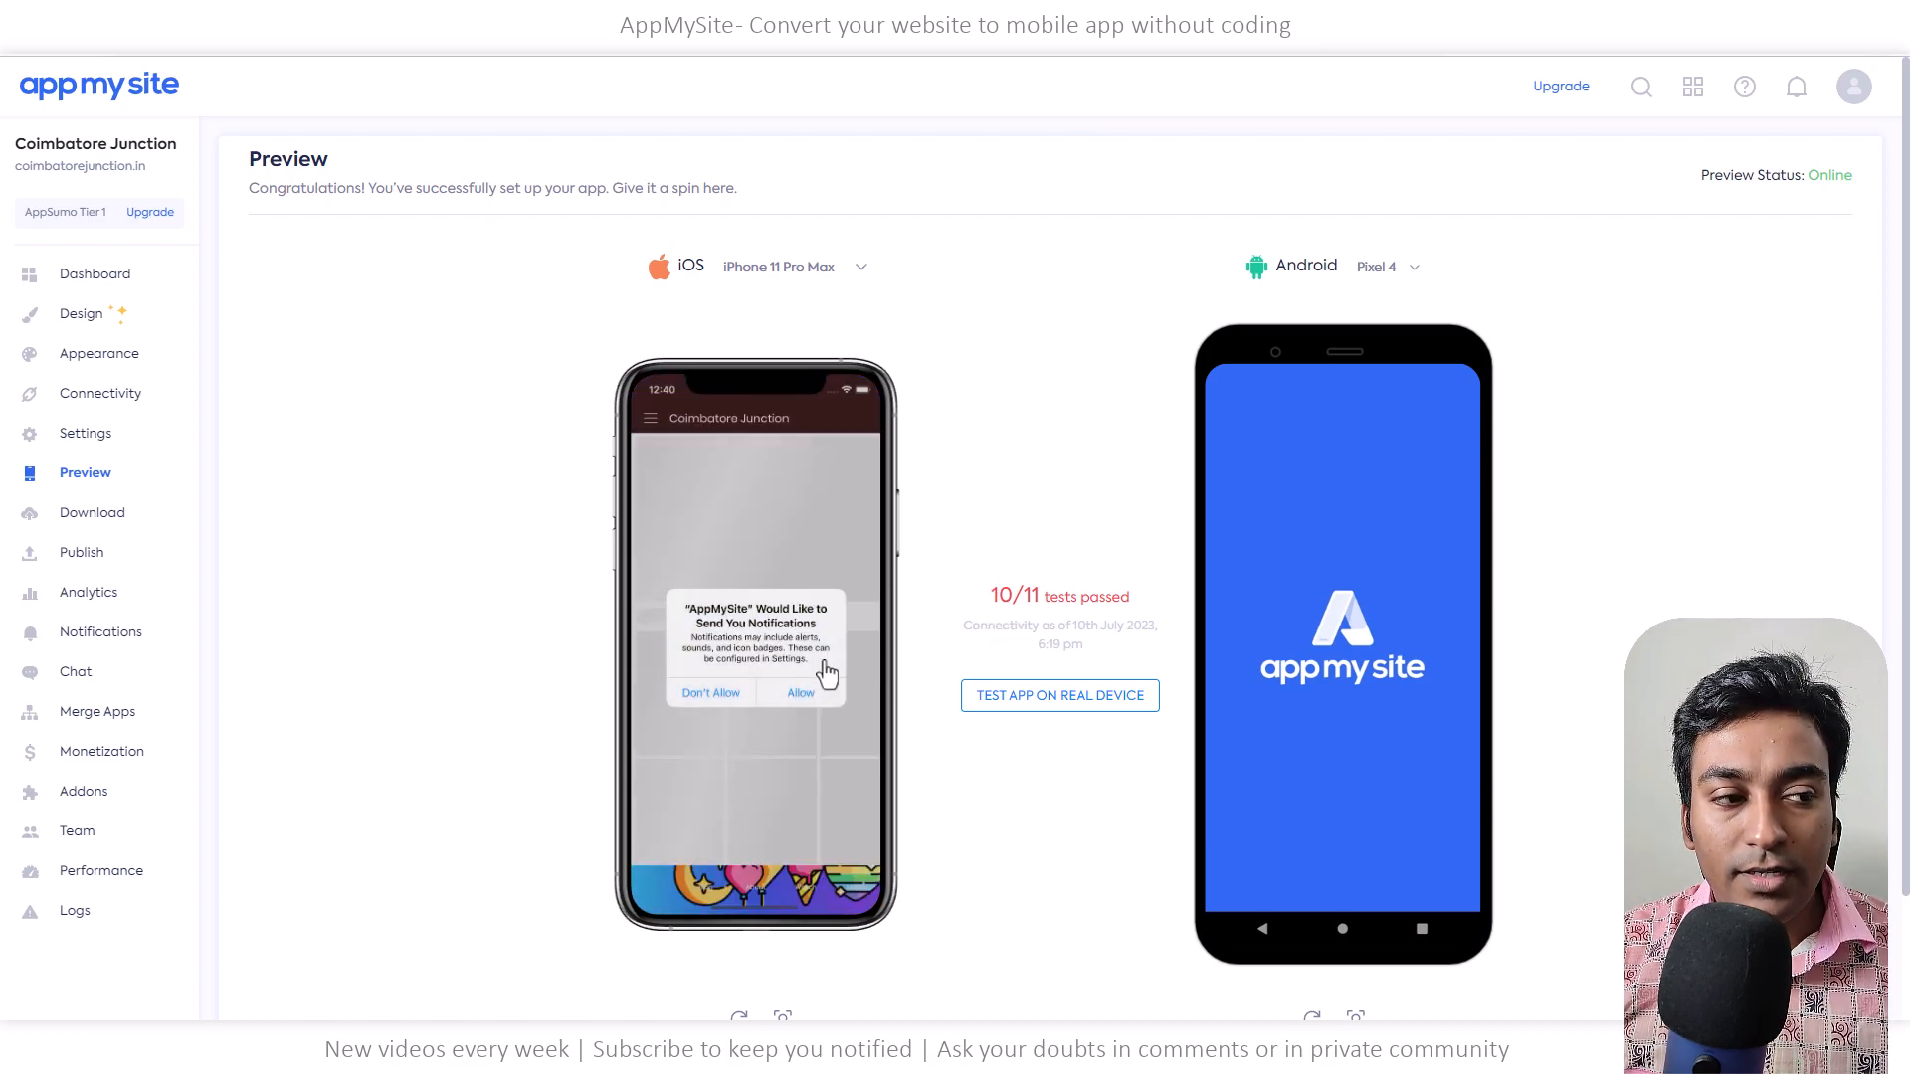
Decline notifications in the iOS preview, look over the app's home screen and open its menu
{"action": "left_click", "coordinate": [694, 696]}
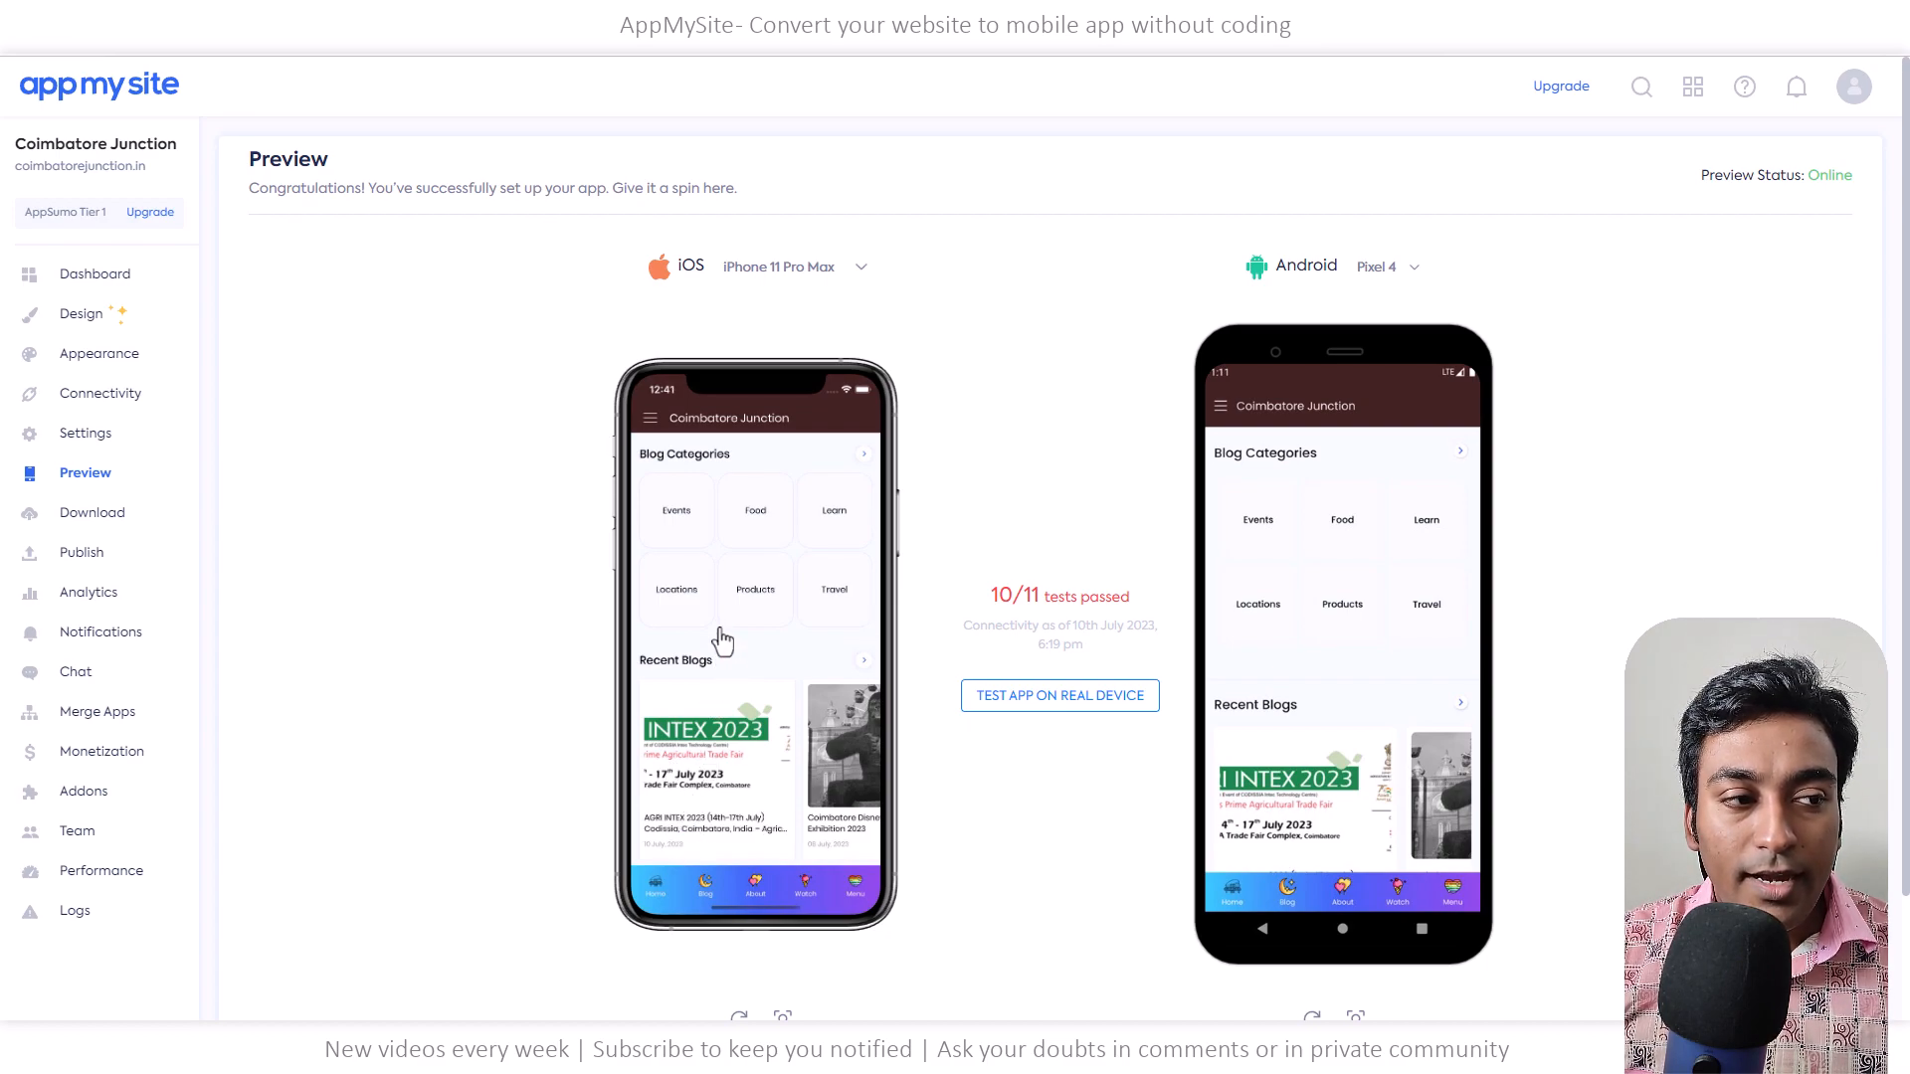
{"action": "scroll", "coordinate": [725, 631], "scroll_direction": "down", "scroll_amount": 1}
{"action": "scroll", "coordinate": [746, 647], "scroll_direction": "up", "scroll_amount": 1}
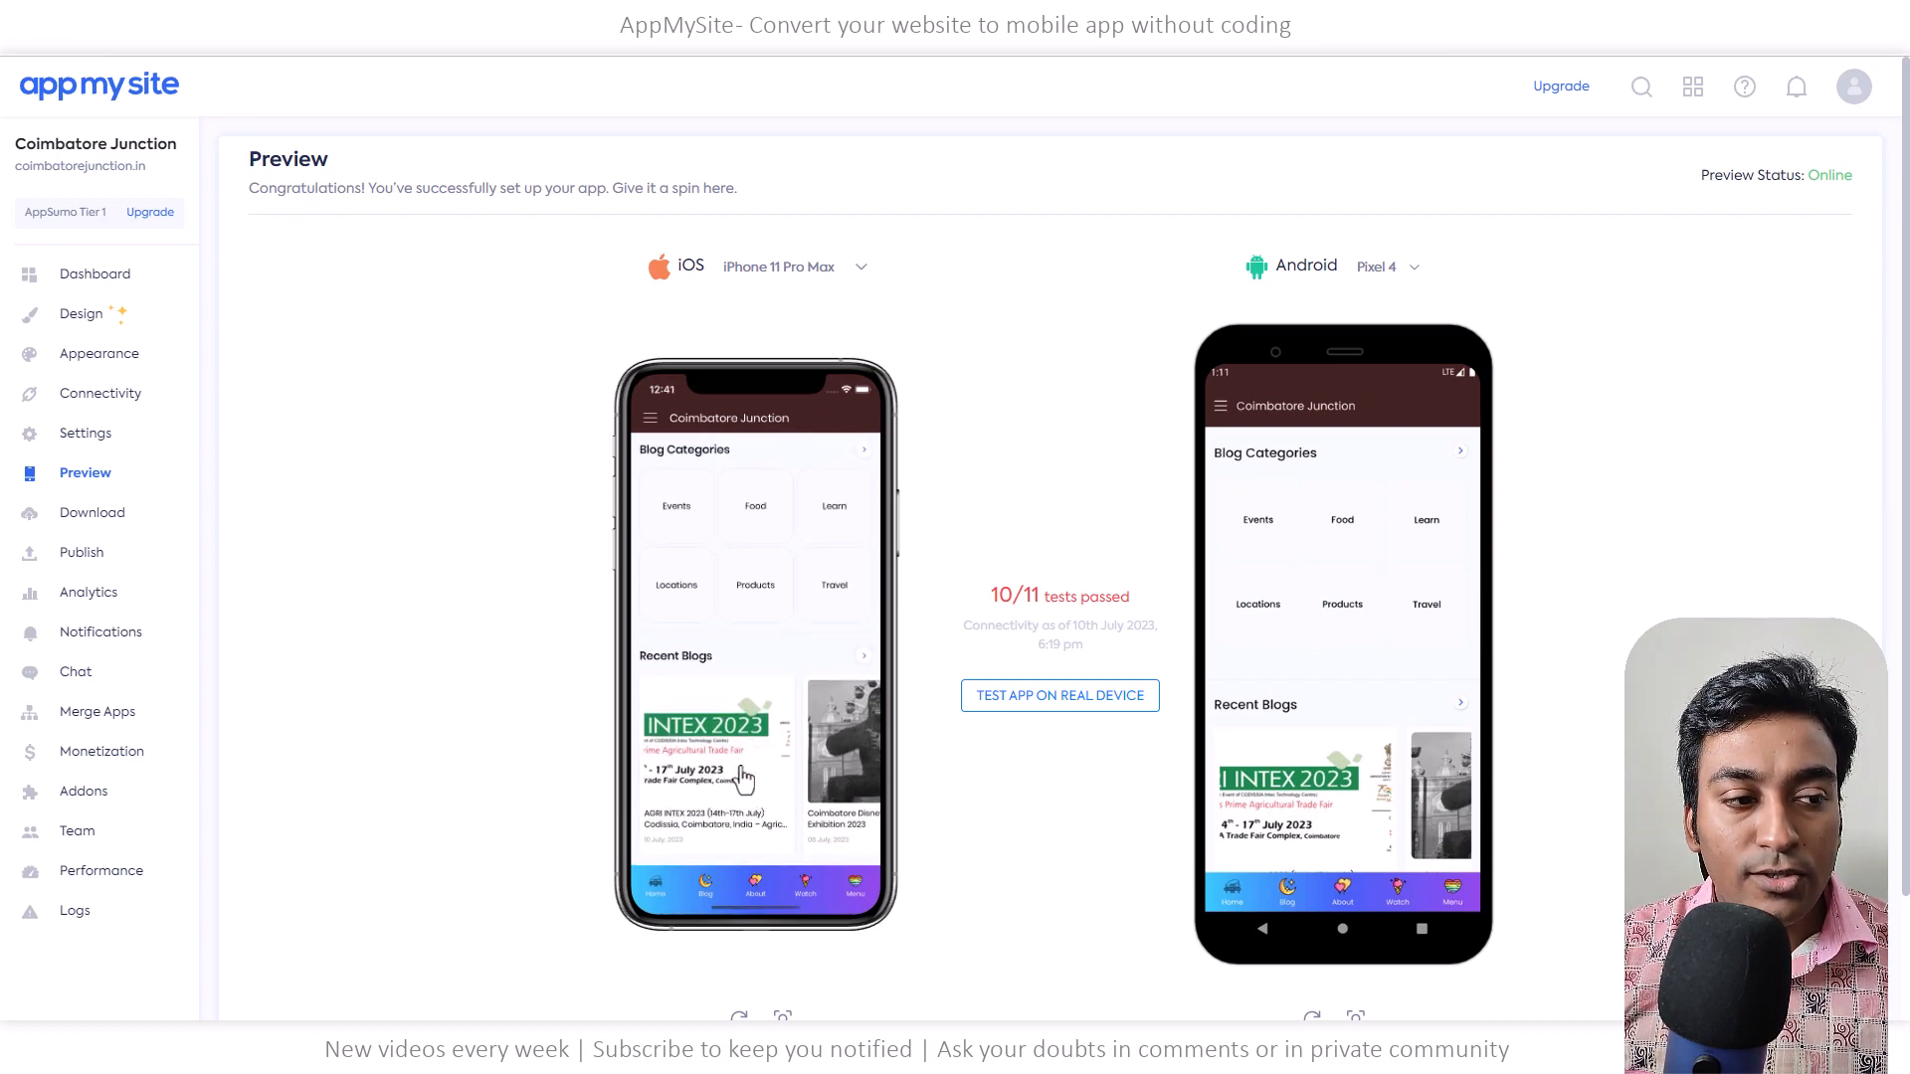
{"action": "left_click", "coordinate": [650, 419]}
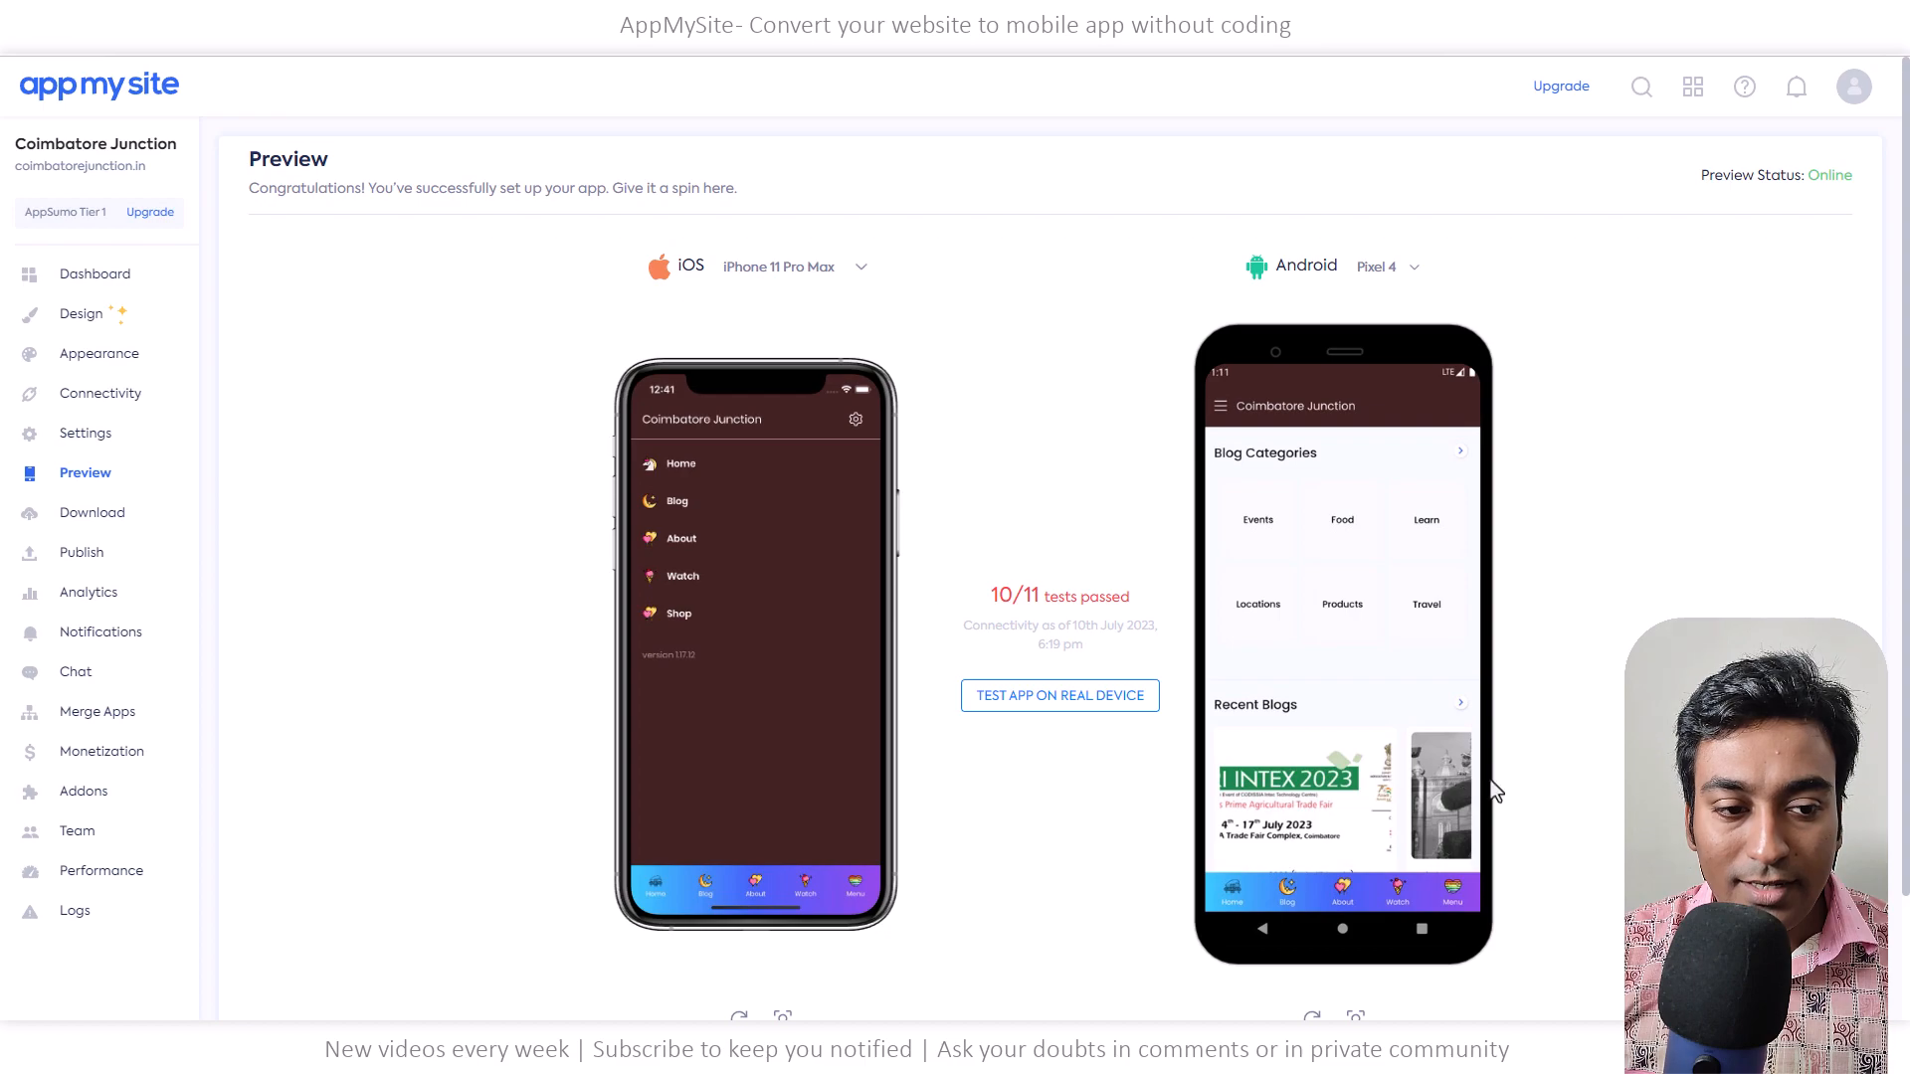
Go to the Android simulator's home screen and open its app drawer to view the installed apps
{"action": "scroll", "coordinate": [1512, 806], "scroll_direction": "down", "scroll_amount": 2}
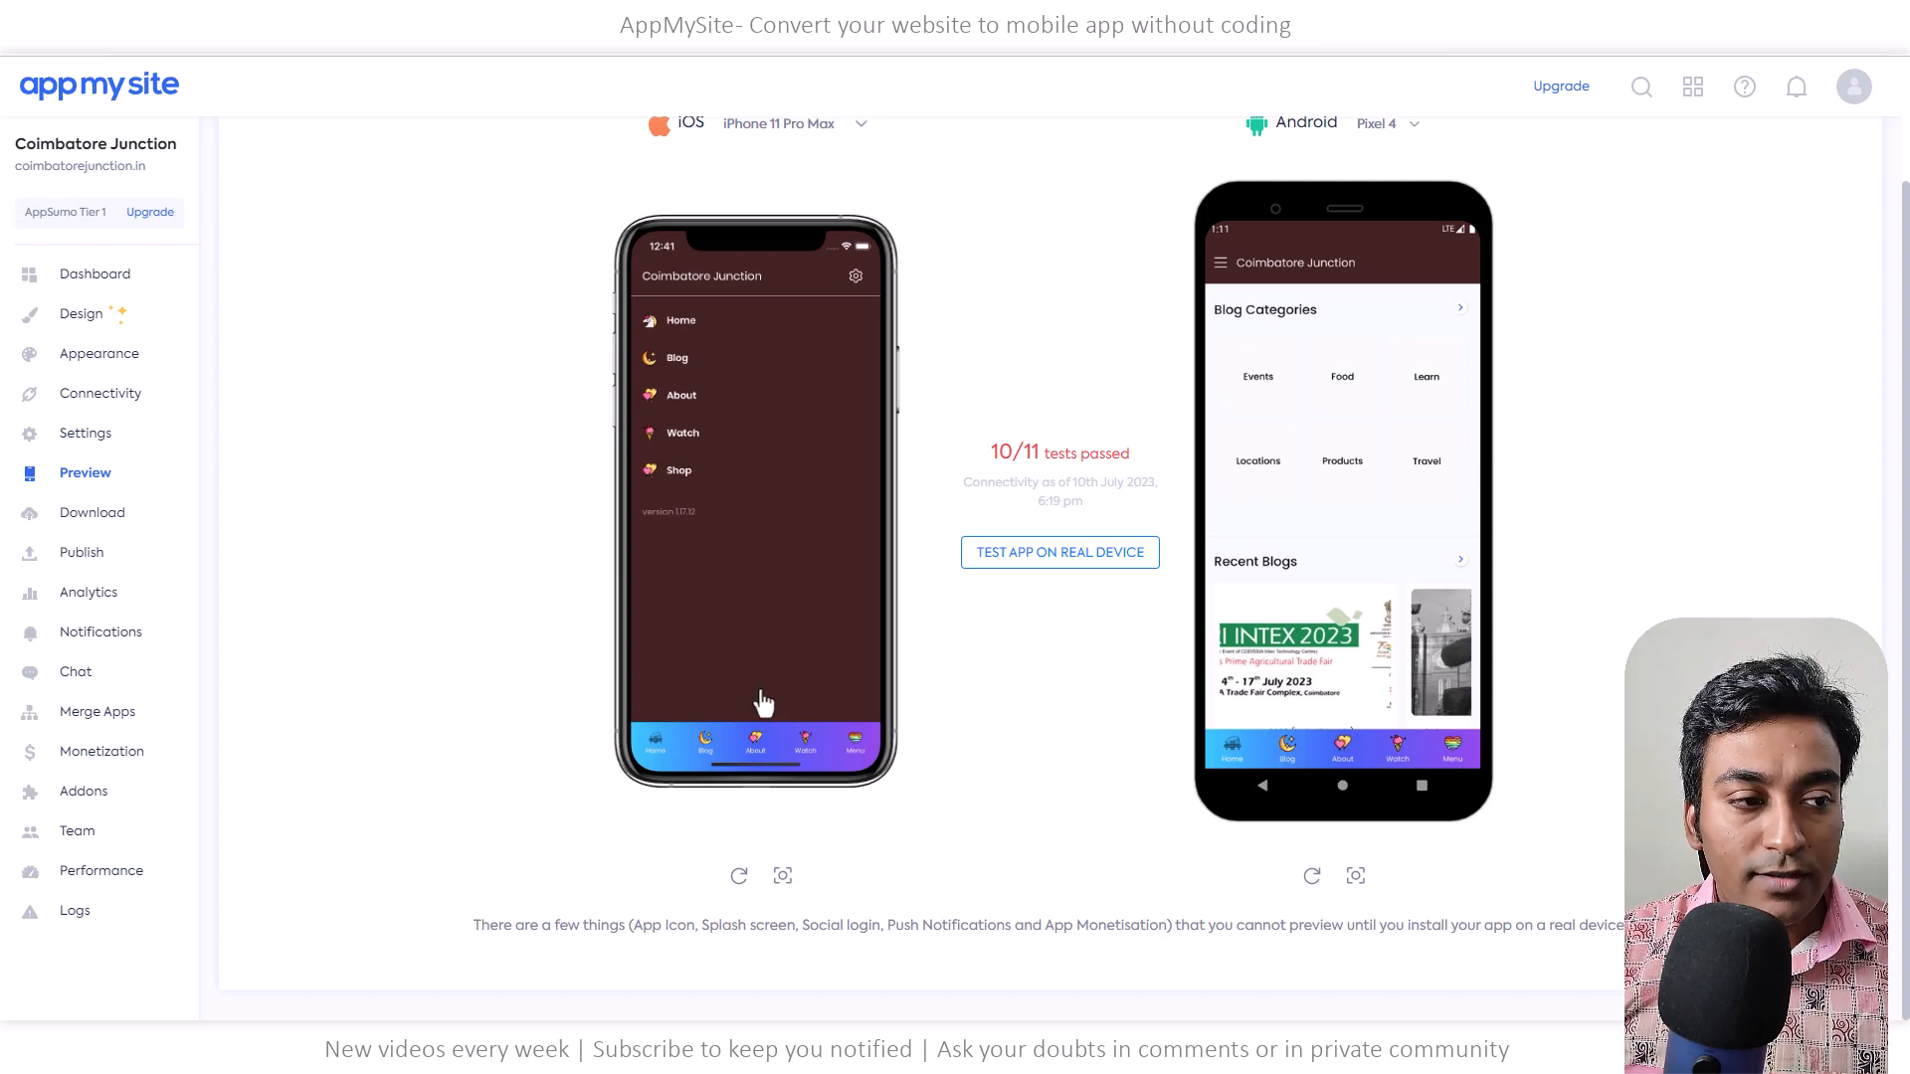
{"action": "left_click", "coordinate": [1344, 789]}
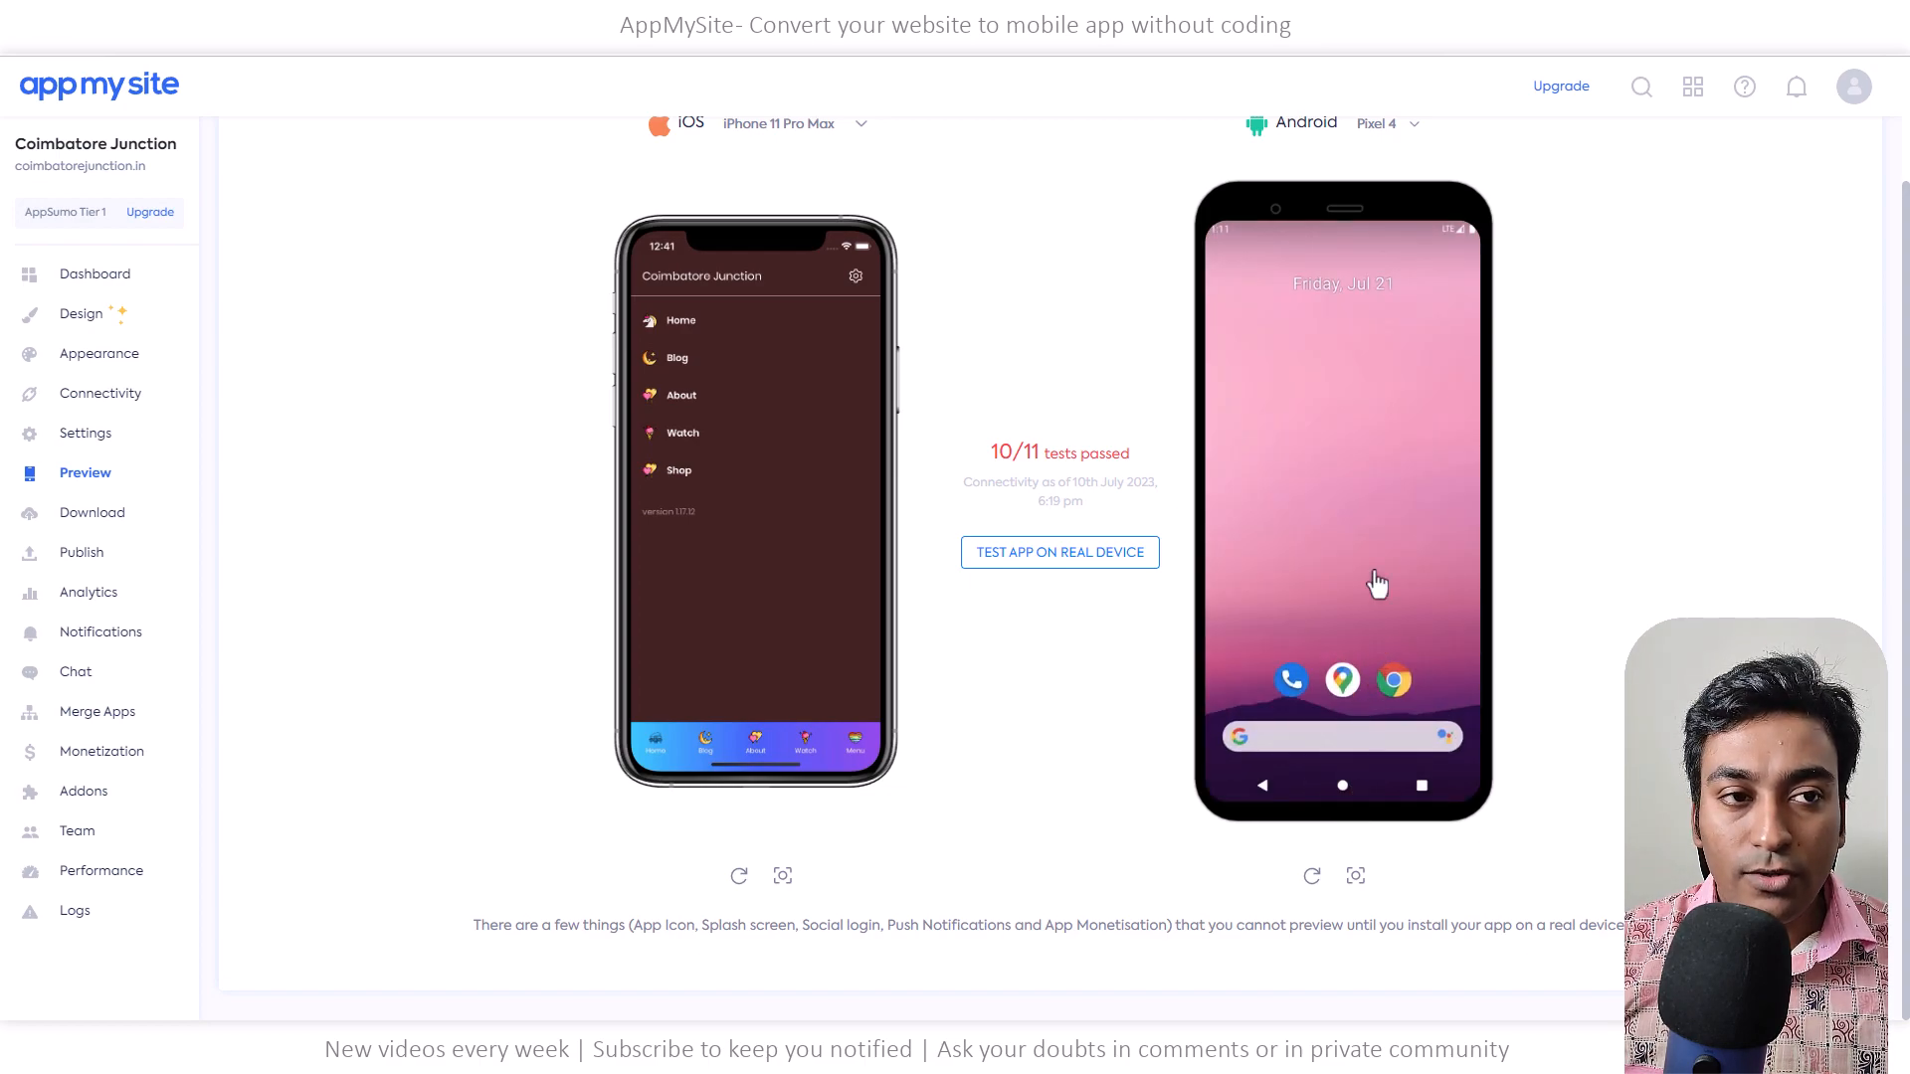
{"action": "left_click_drag", "start_coordinate": [1377, 601], "coordinate": [1360, 289]}
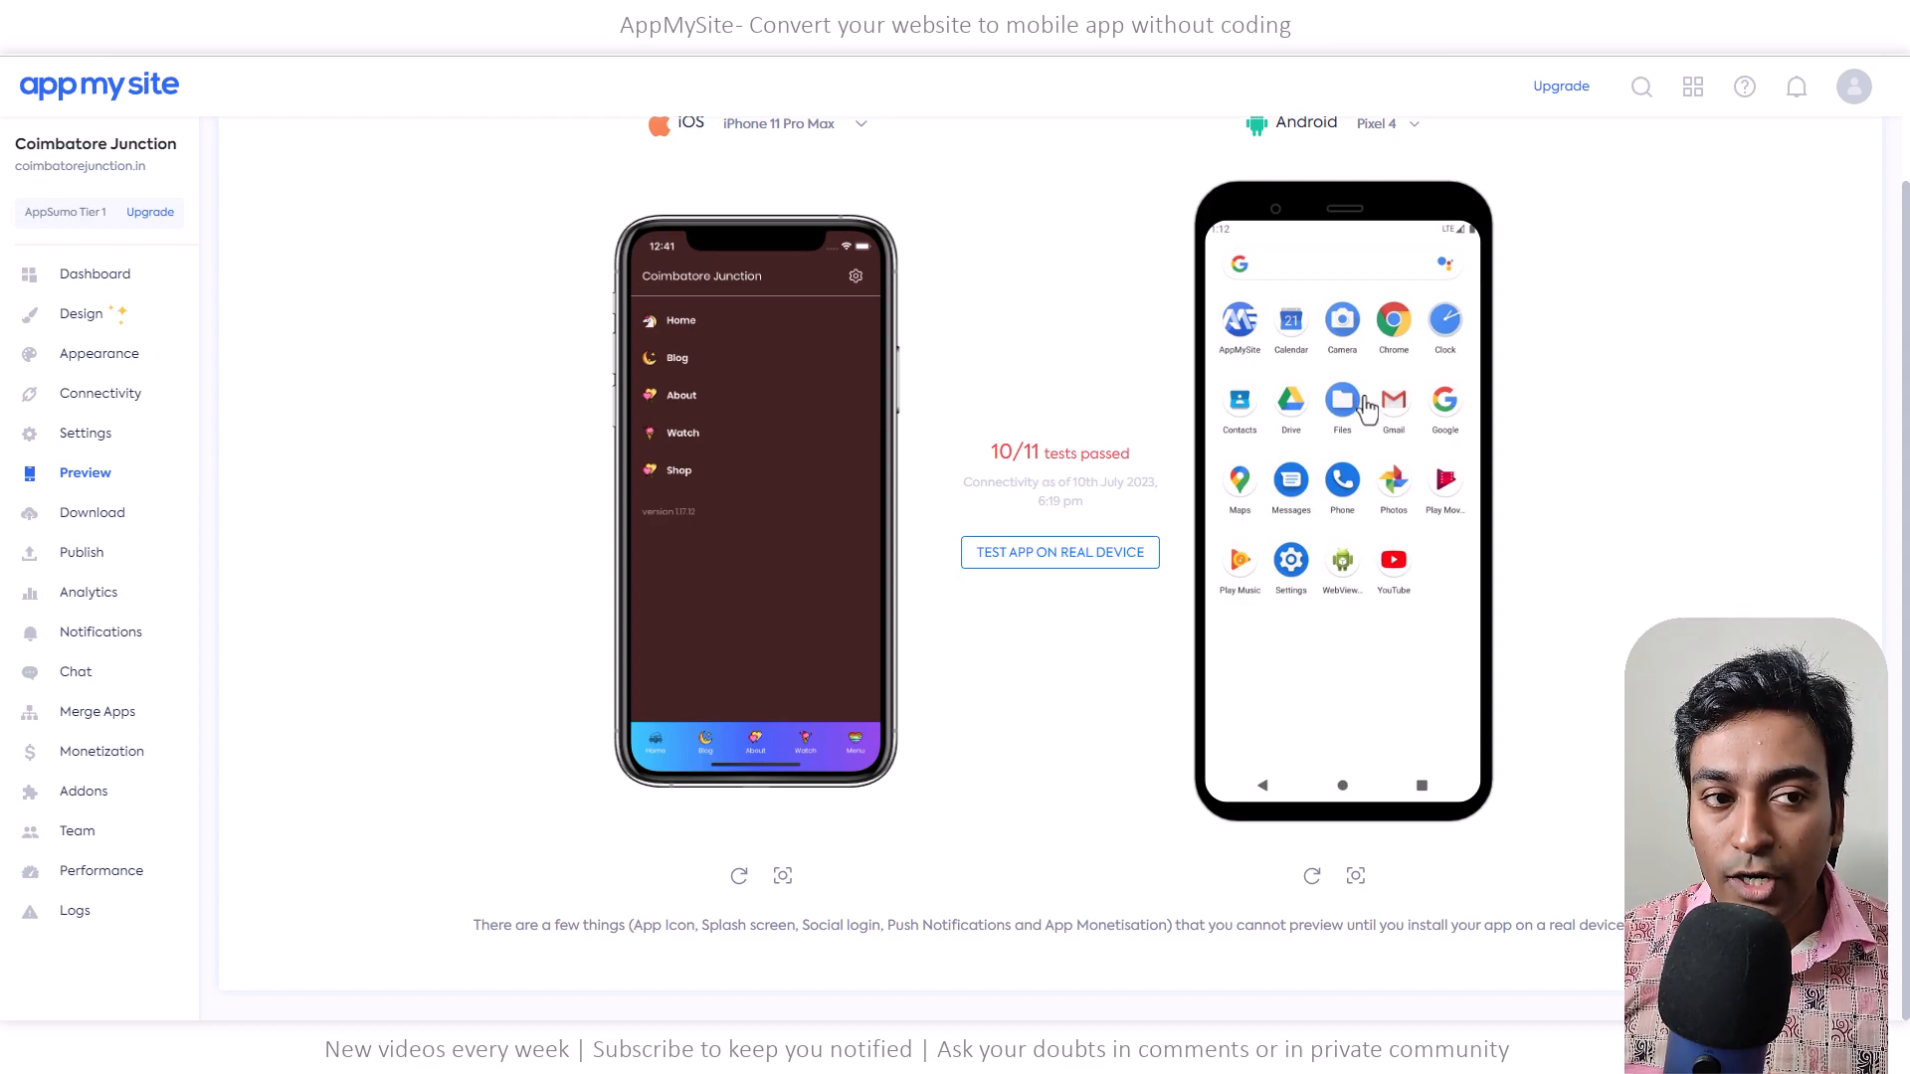
View the TestFlight and Google Play download options for testing the app on a real device, and close them
{"action": "left_click", "coordinate": [987, 567]}
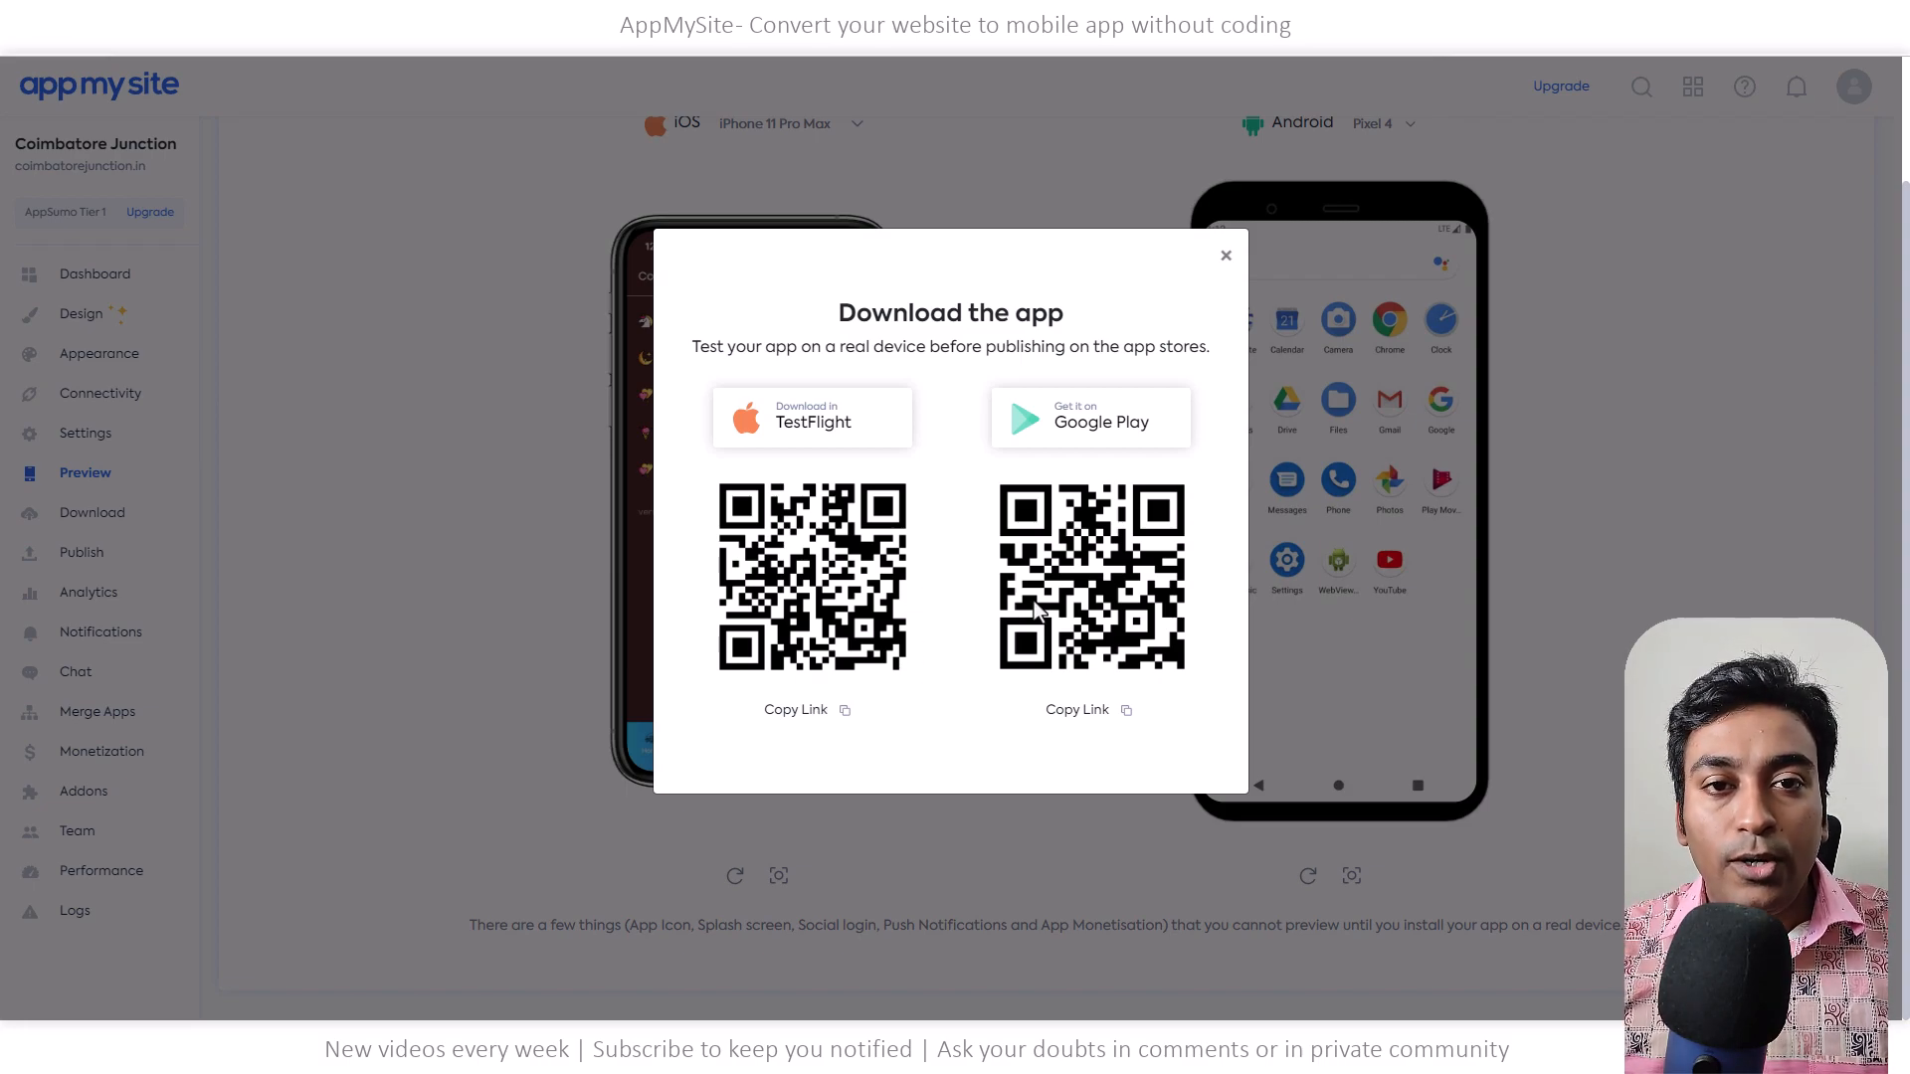
{"action": "left_click", "coordinate": [1226, 256]}
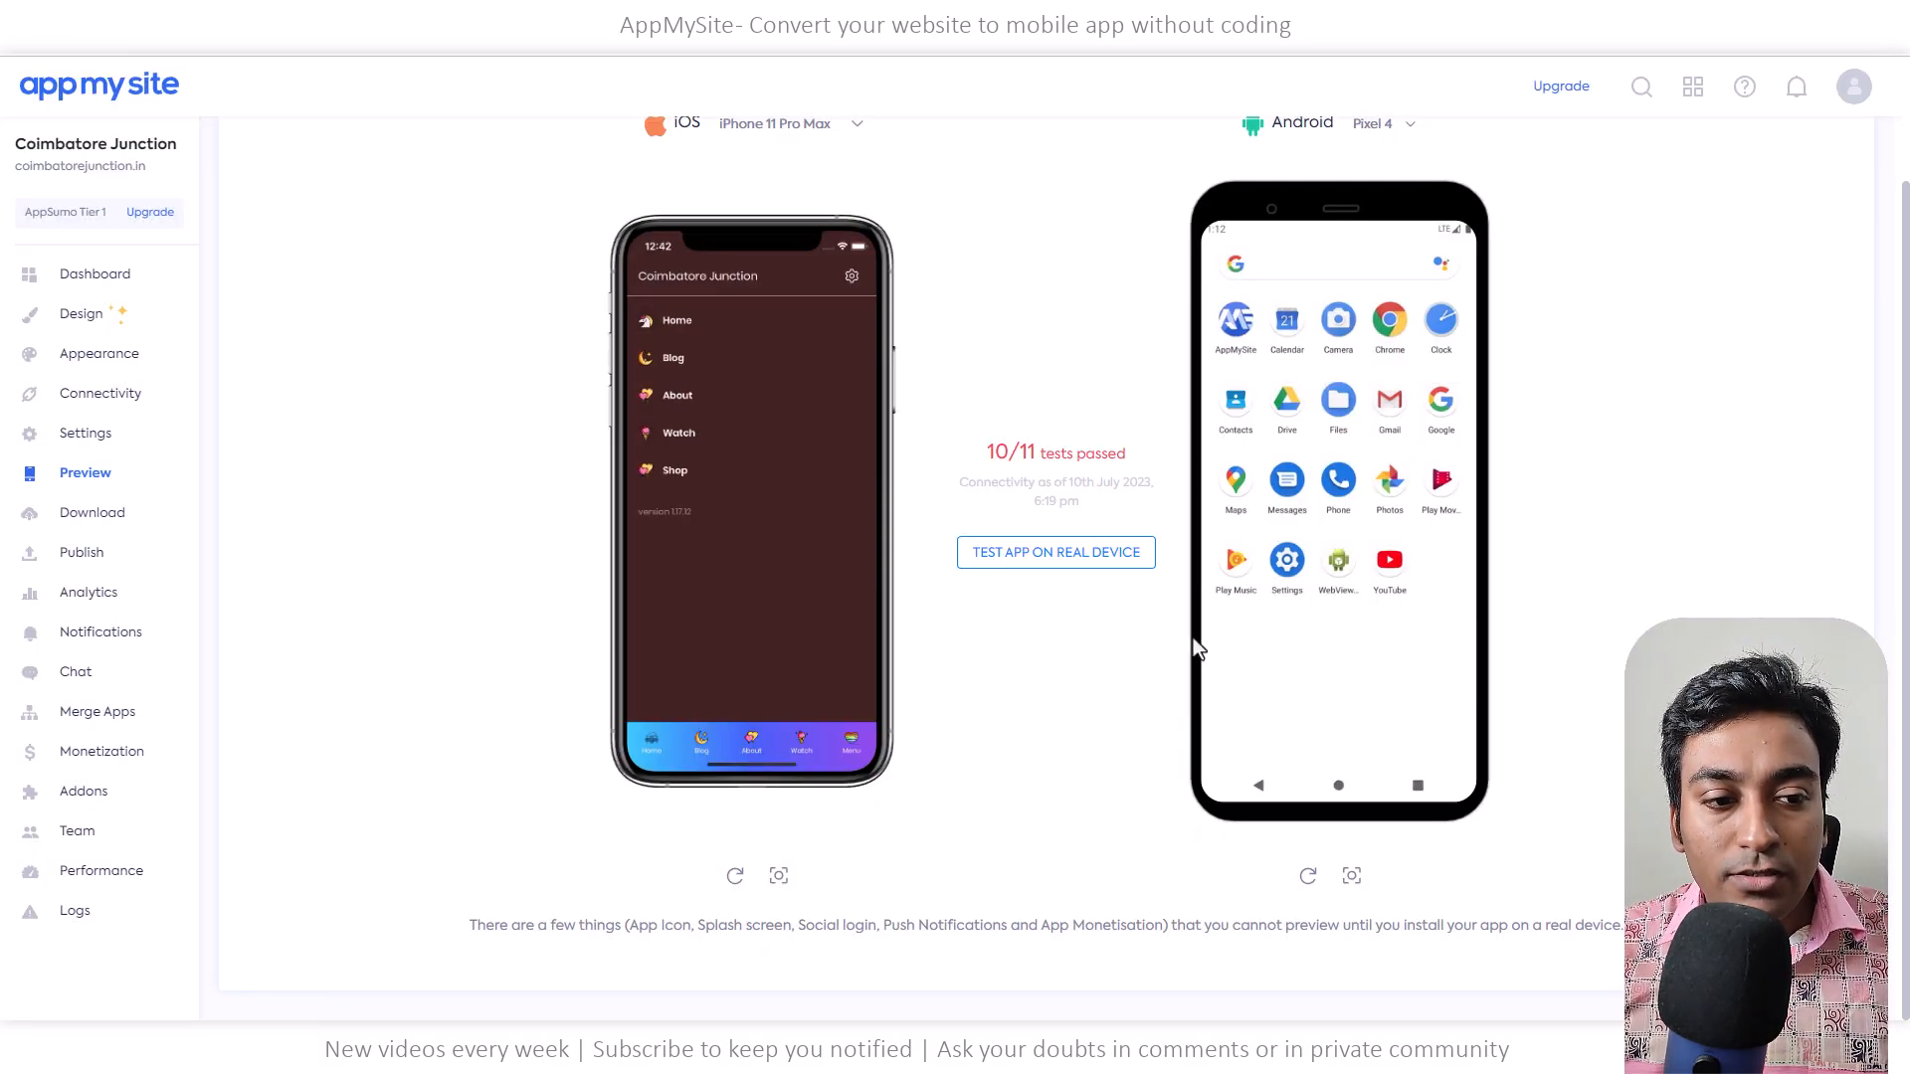
{"action": "scroll", "coordinate": [1233, 627], "scroll_direction": "up", "scroll_amount": 2}
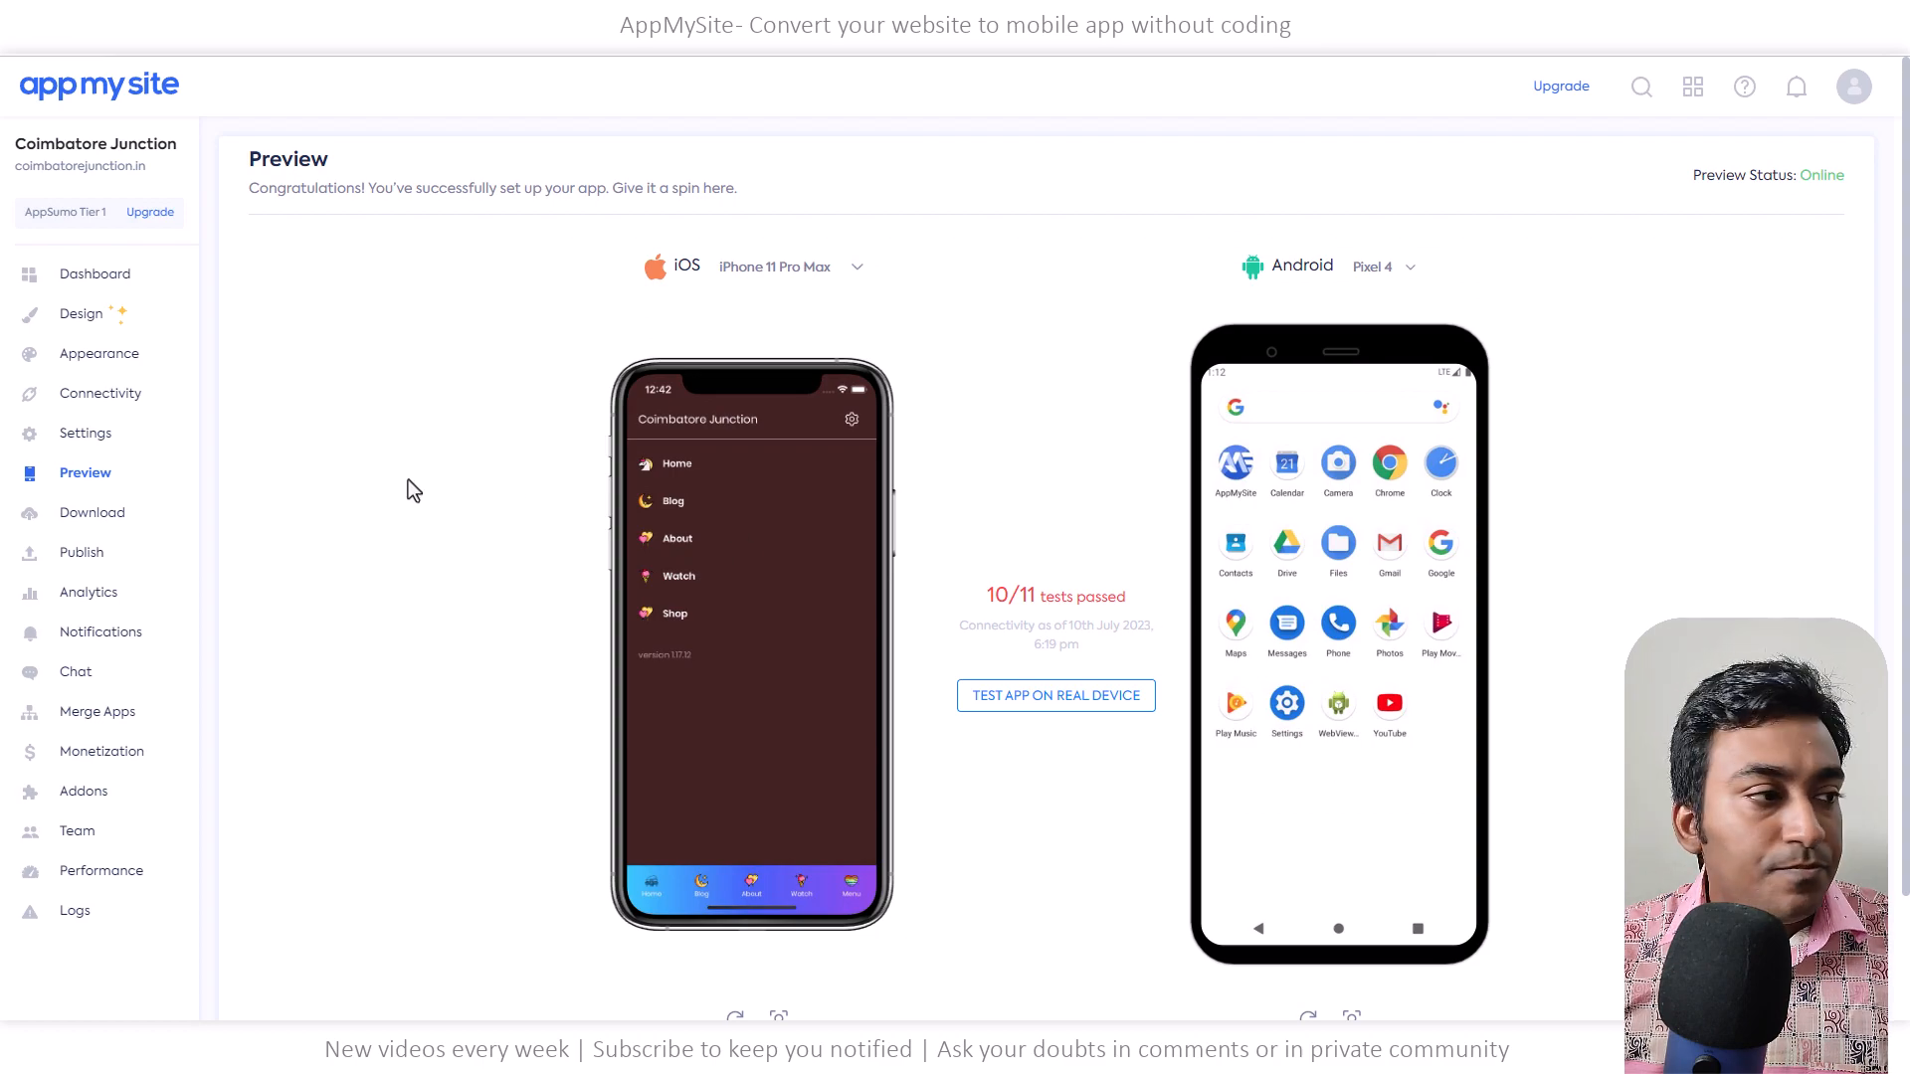
Review the Android and iOS build downloads and inspect the Android Bundle ID configuration, closing it without applying changes
{"action": "left_click", "coordinate": [87, 513]}
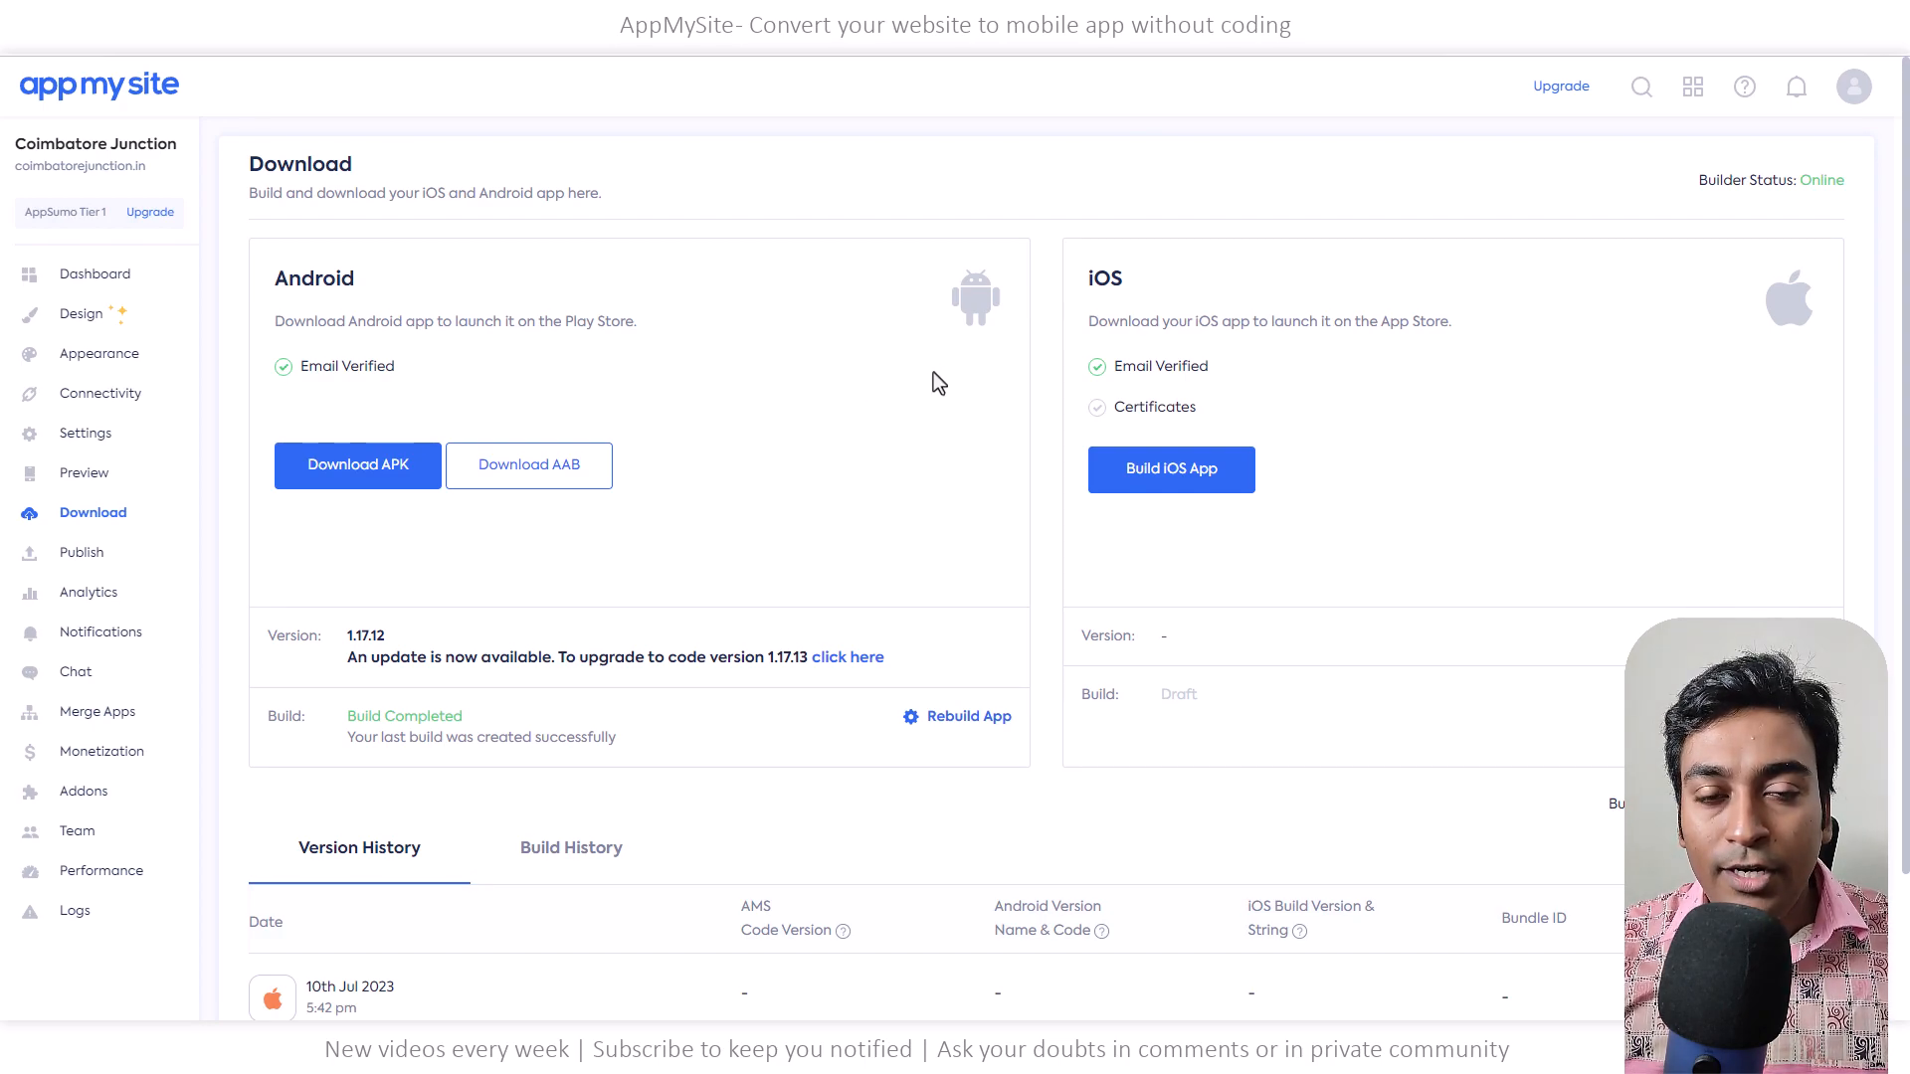
{"action": "scroll", "coordinate": [844, 481], "scroll_direction": "down", "scroll_amount": 2}
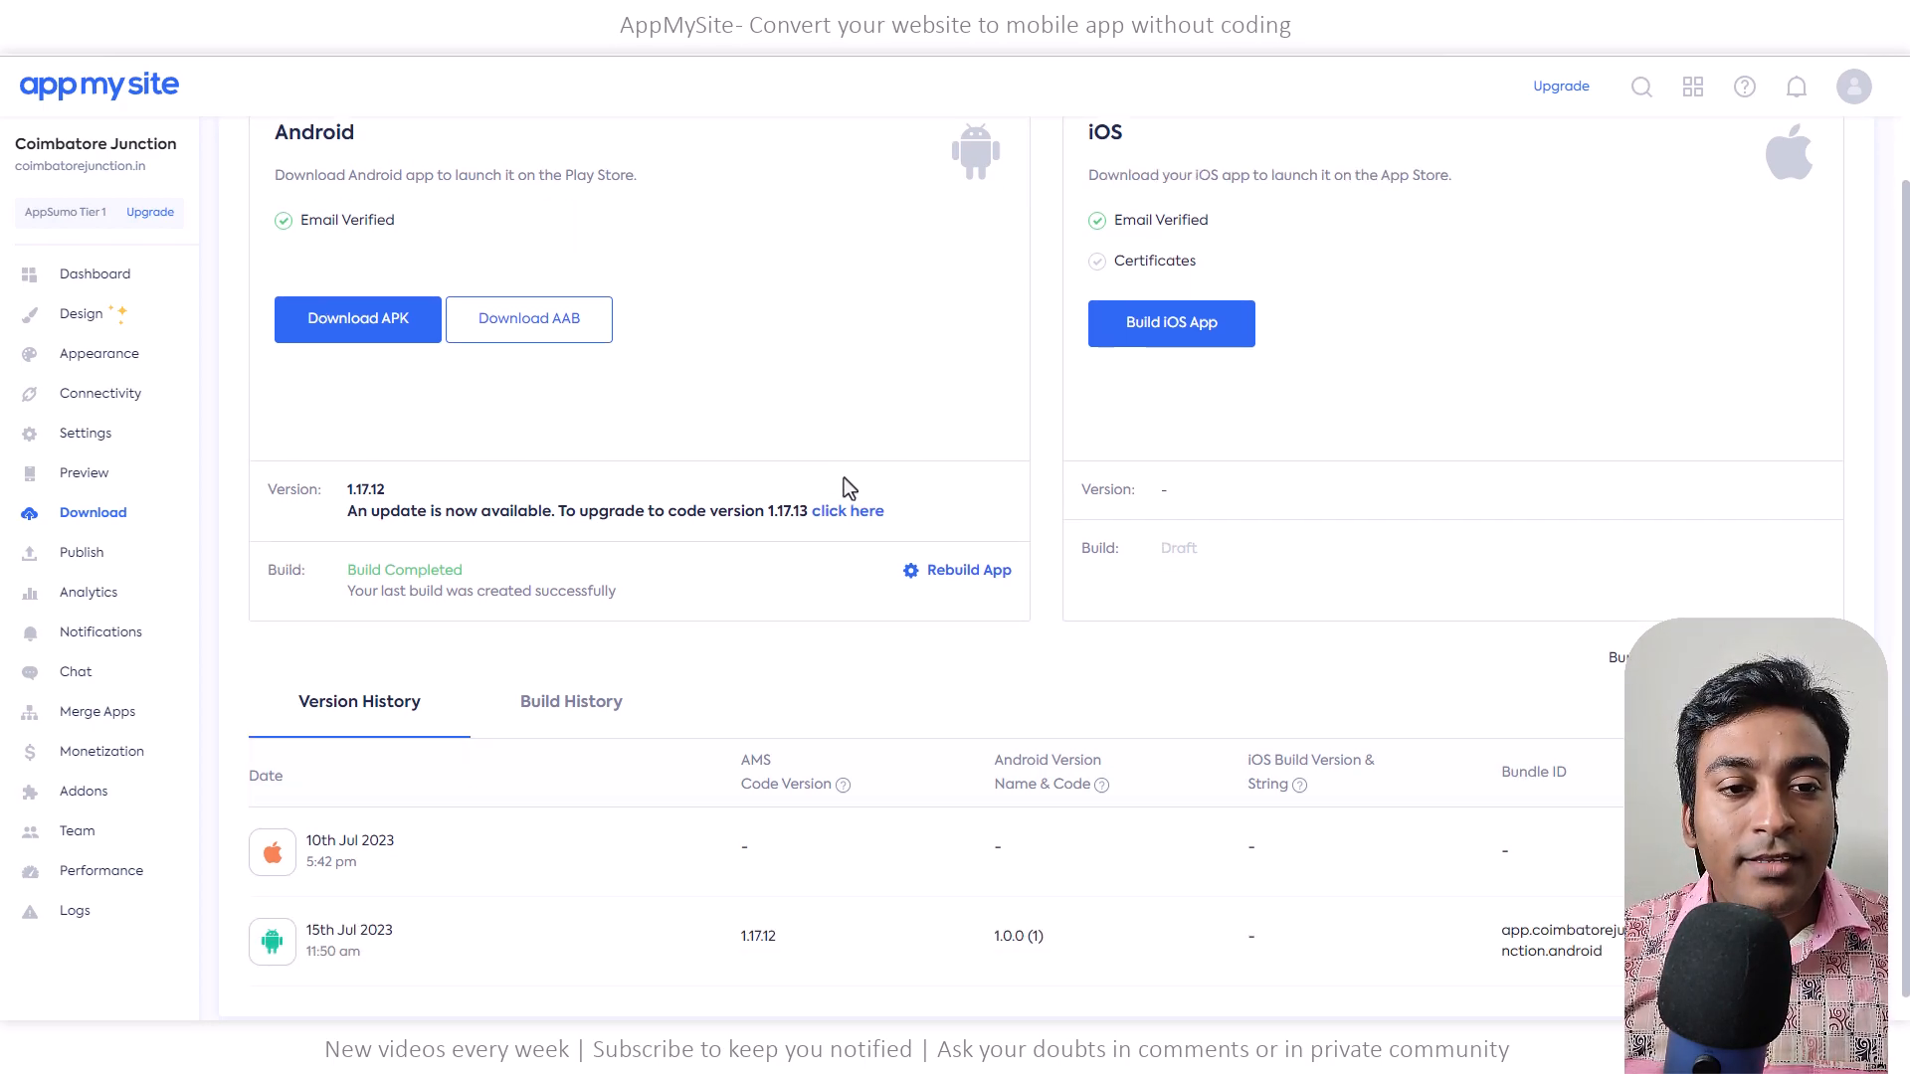
{"action": "left_click", "coordinate": [1796, 632]}
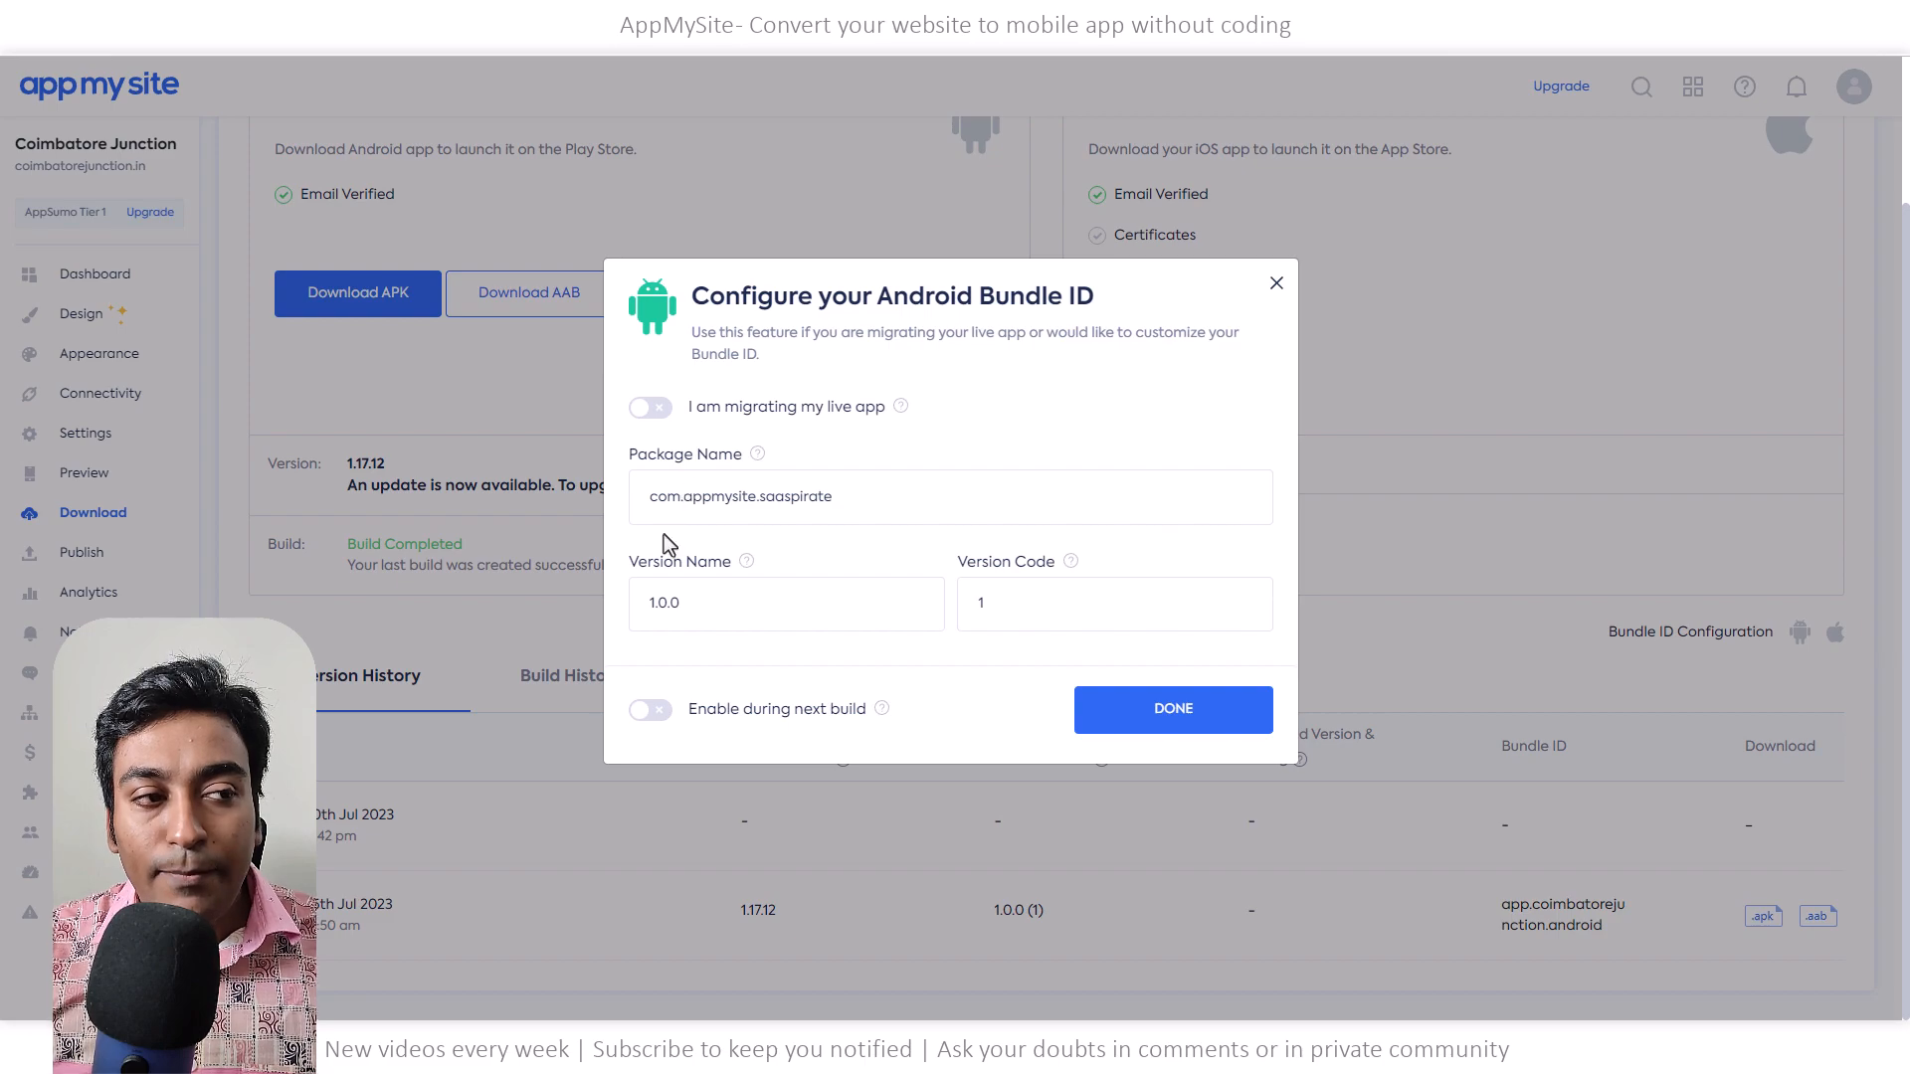
{"action": "left_click", "coordinate": [979, 611]}
{"action": "type", "text": "1"}
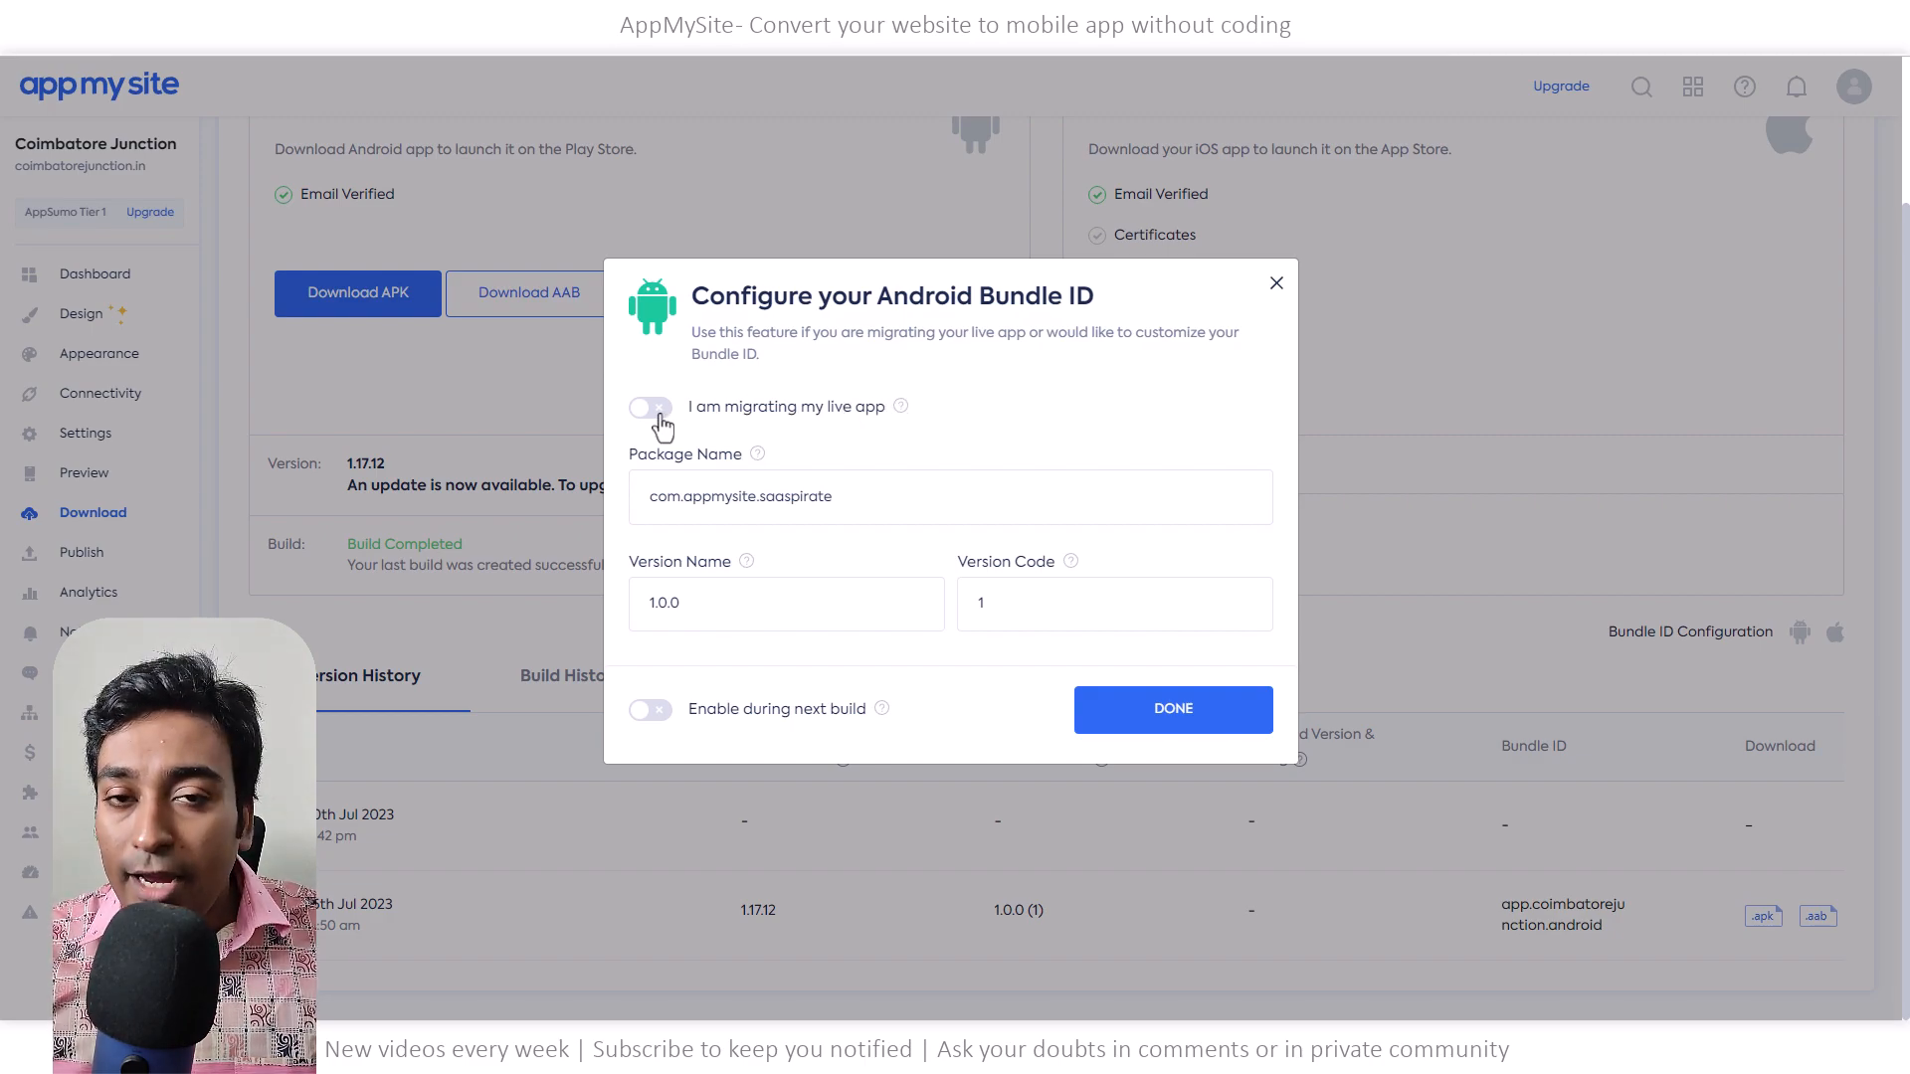
{"action": "left_click", "coordinate": [1276, 287]}
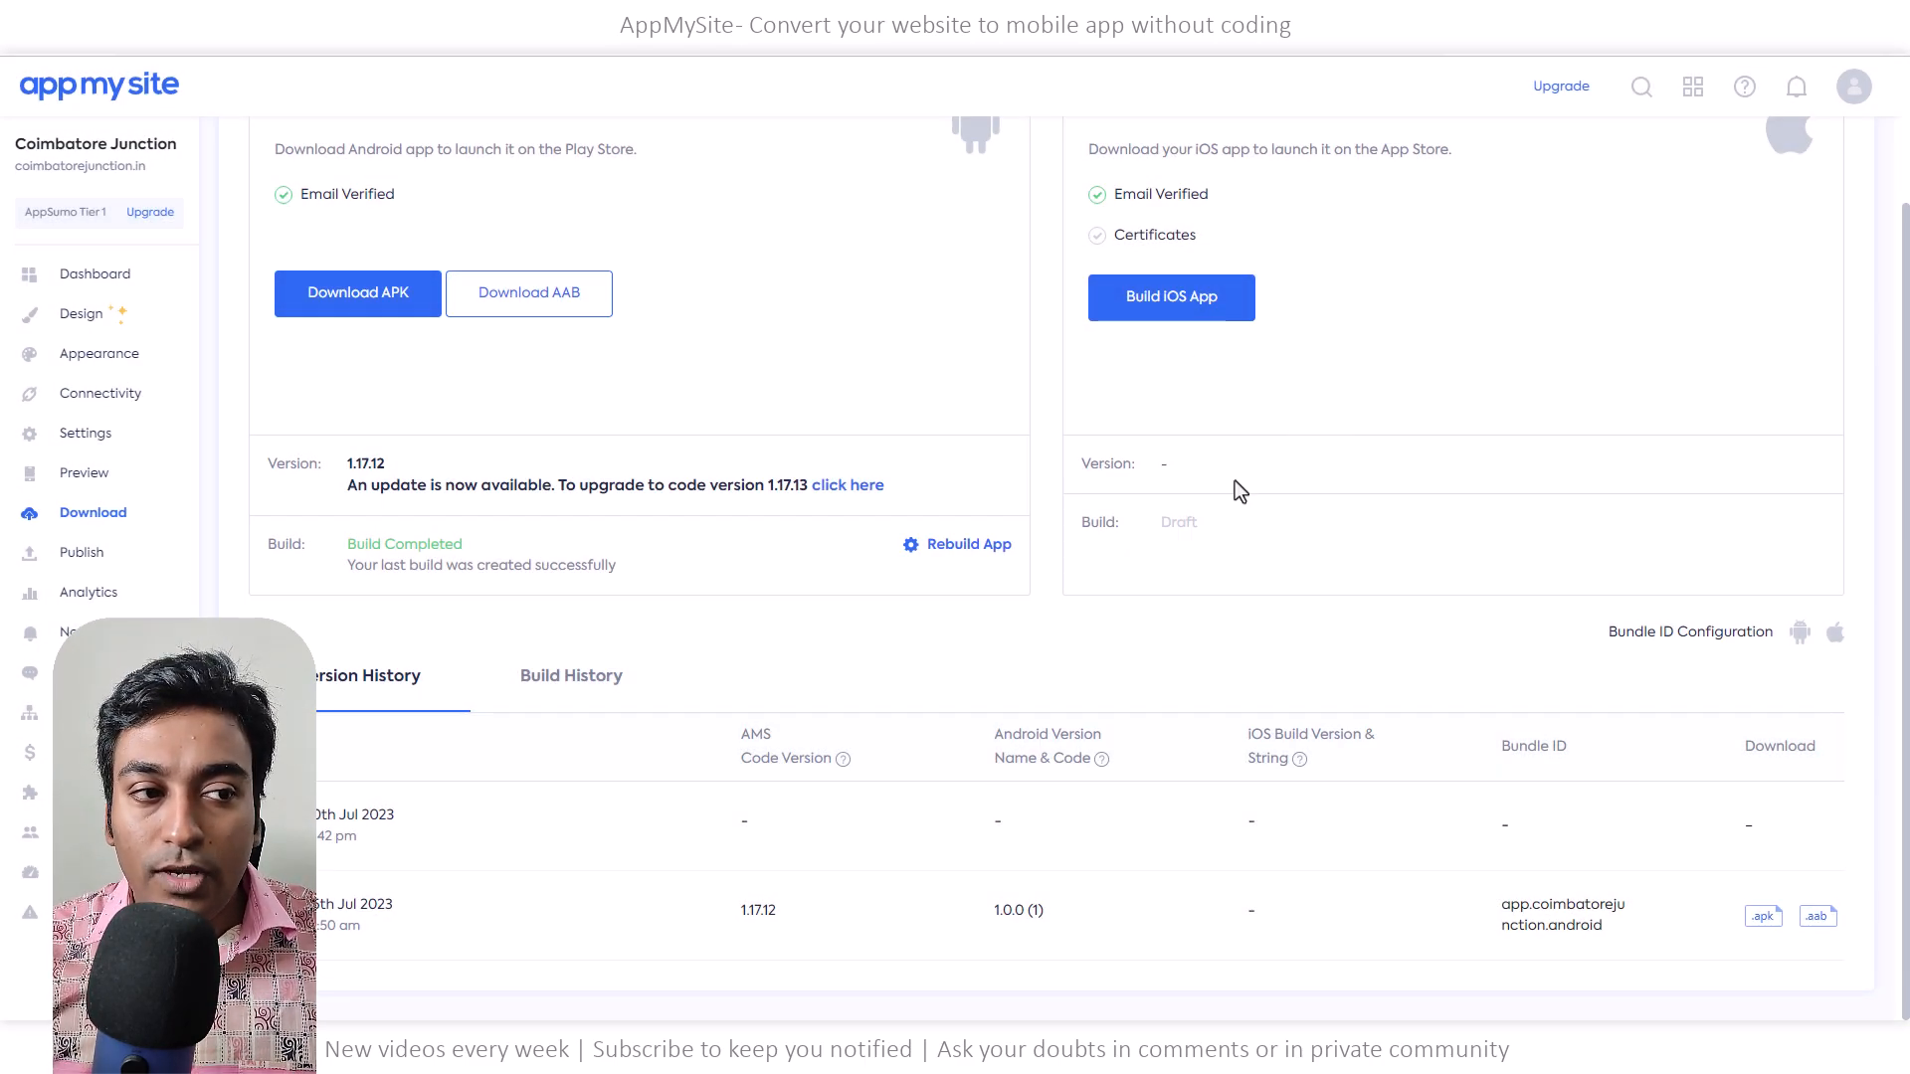
Check the Android build status and compare the app's version history with its build history
{"action": "scroll", "coordinate": [1144, 534], "scroll_direction": "up", "scroll_amount": 2}
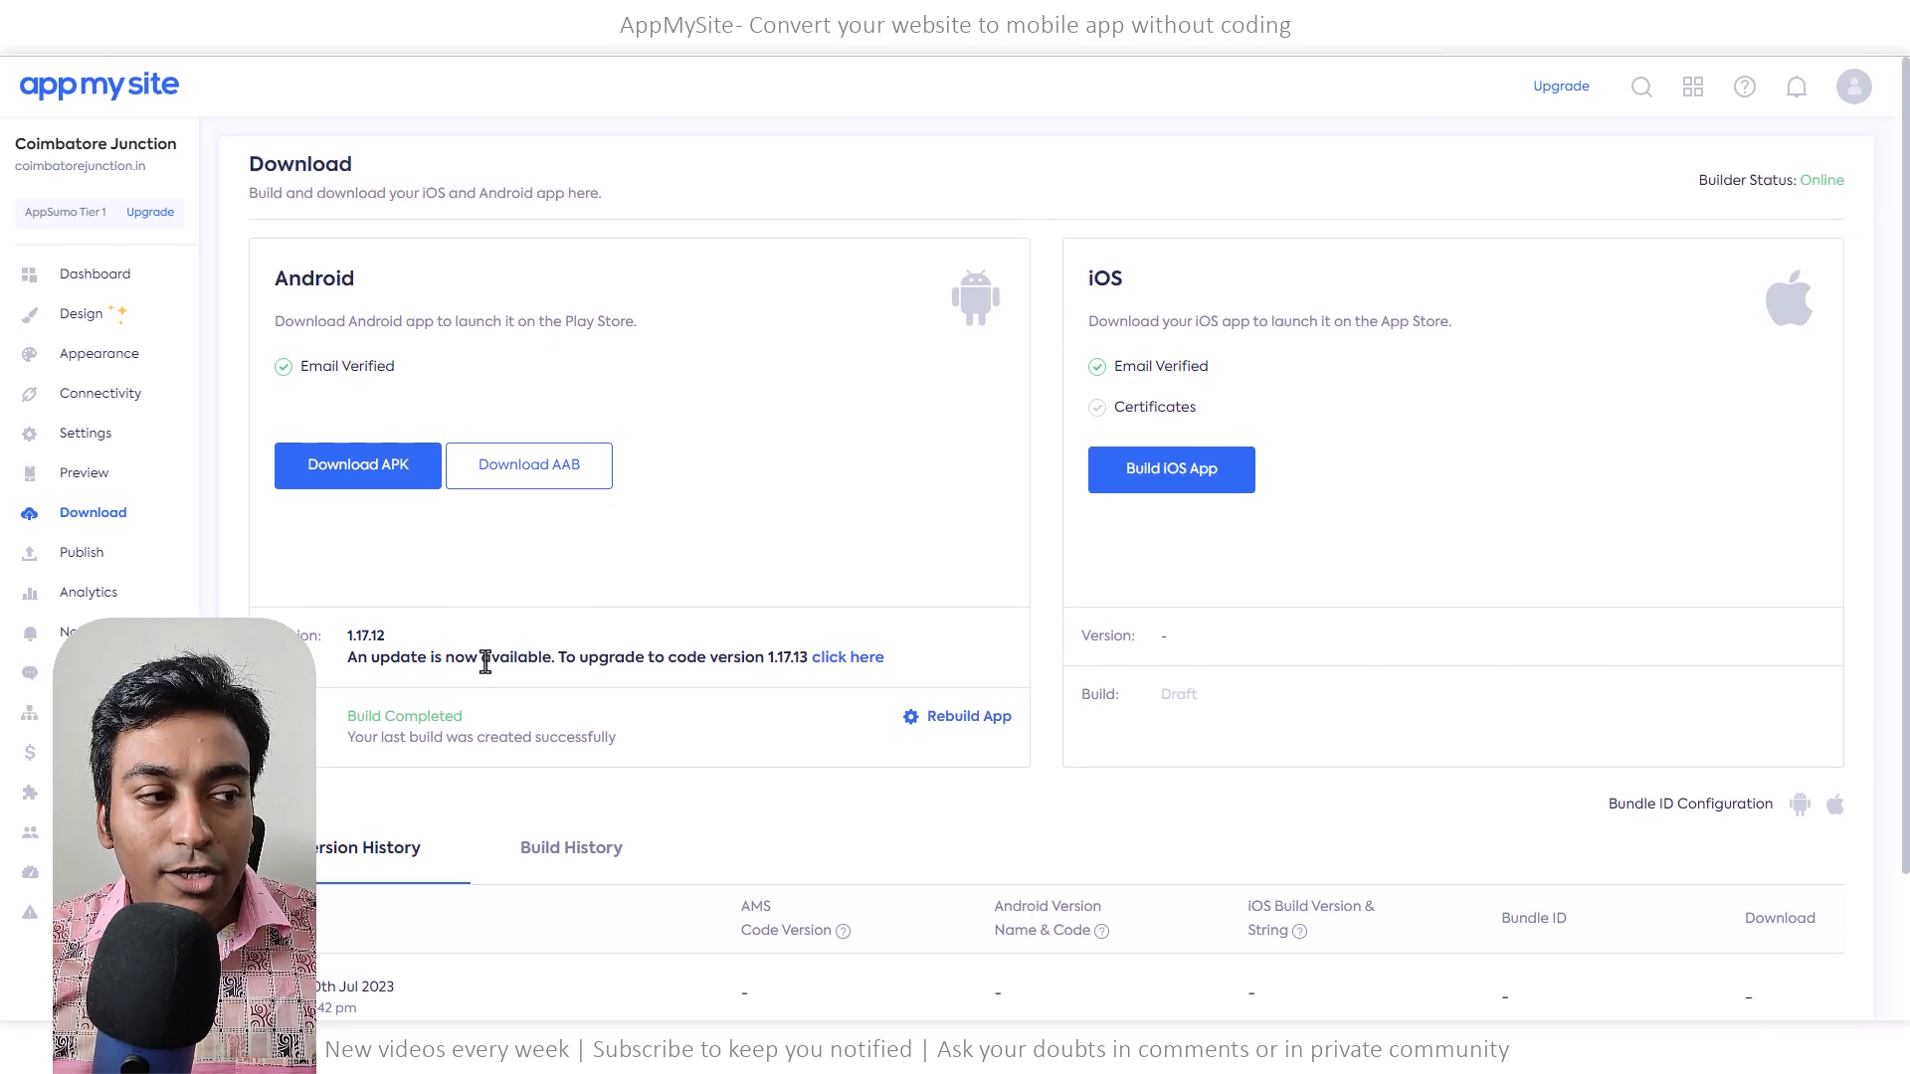
{"action": "scroll", "coordinate": [804, 671], "scroll_direction": "down", "scroll_amount": 2}
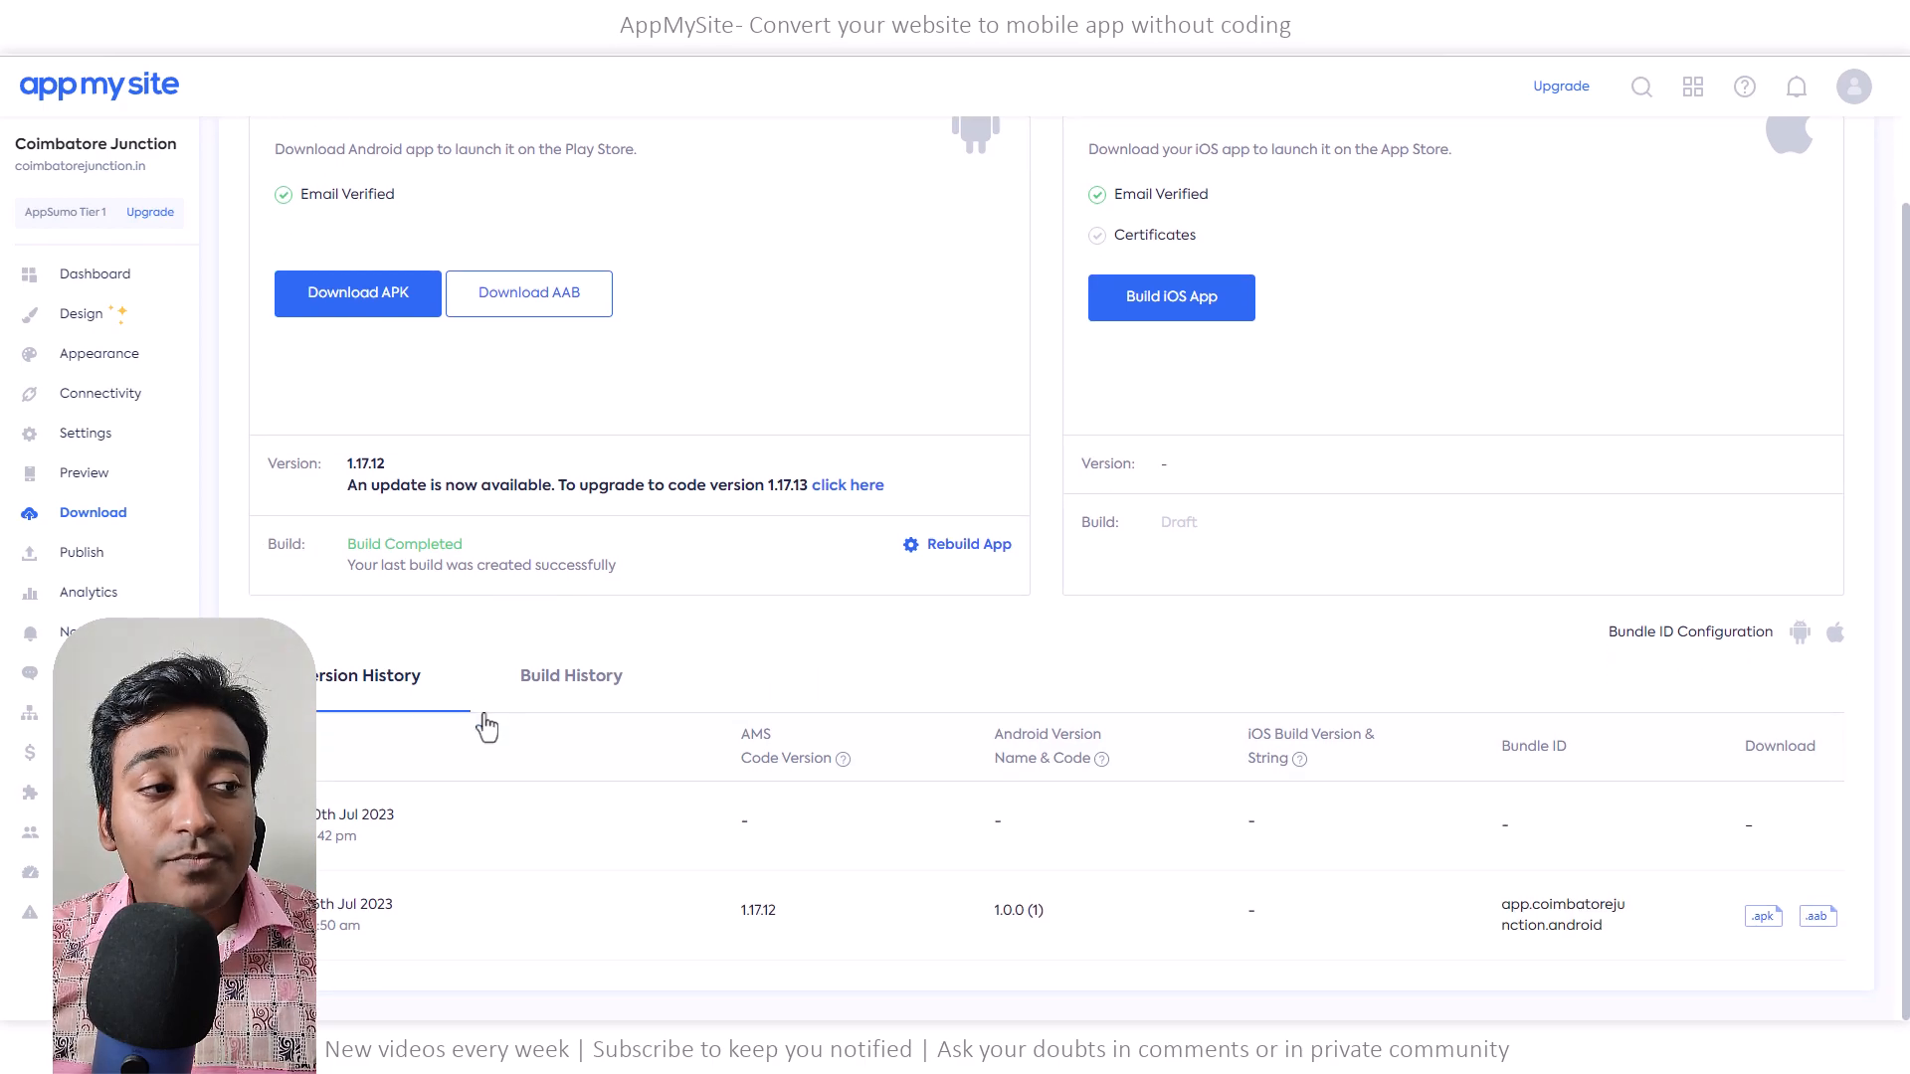
{"action": "left_click", "coordinate": [540, 680]}
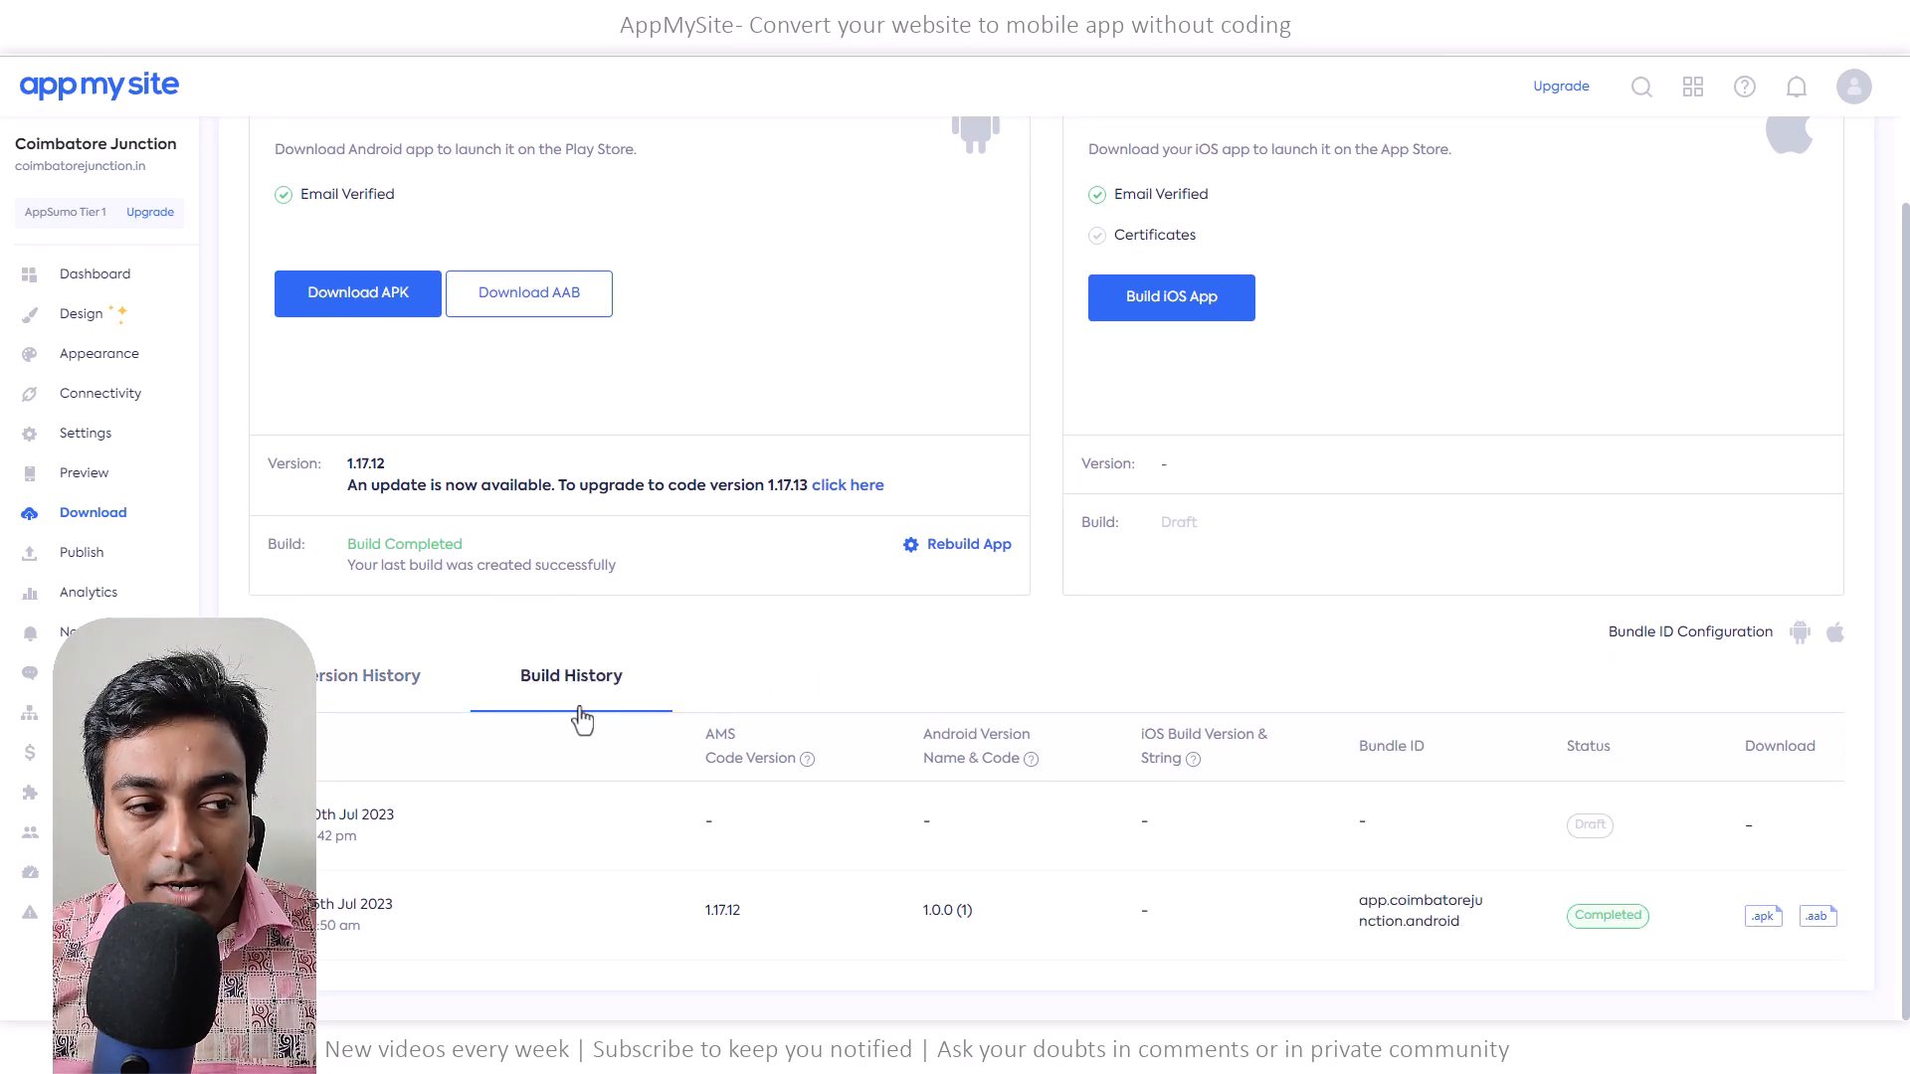
{"action": "scroll", "coordinate": [677, 939], "scroll_direction": "up", "scroll_amount": 2}
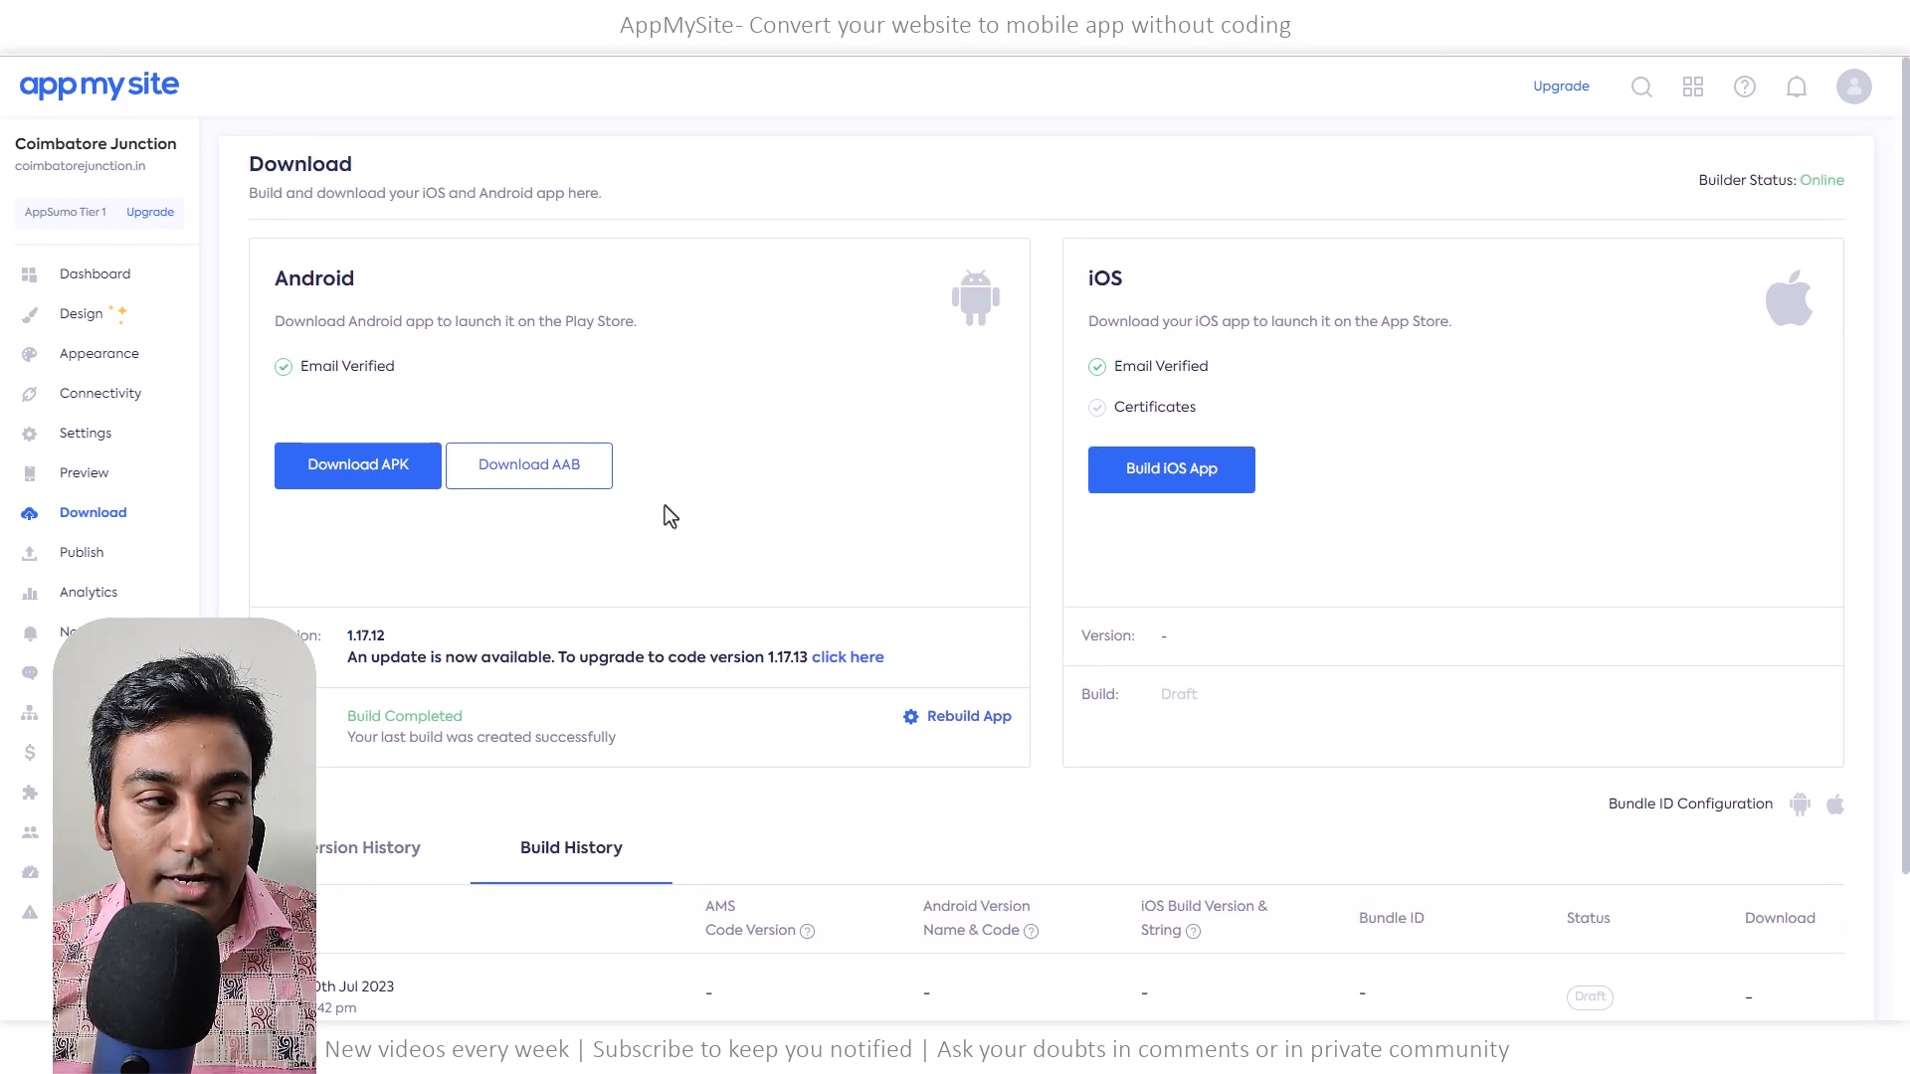
Look over the iOS auto-publishing, Analytics and Push Notifications pages
{"action": "left_click", "coordinate": [70, 554]}
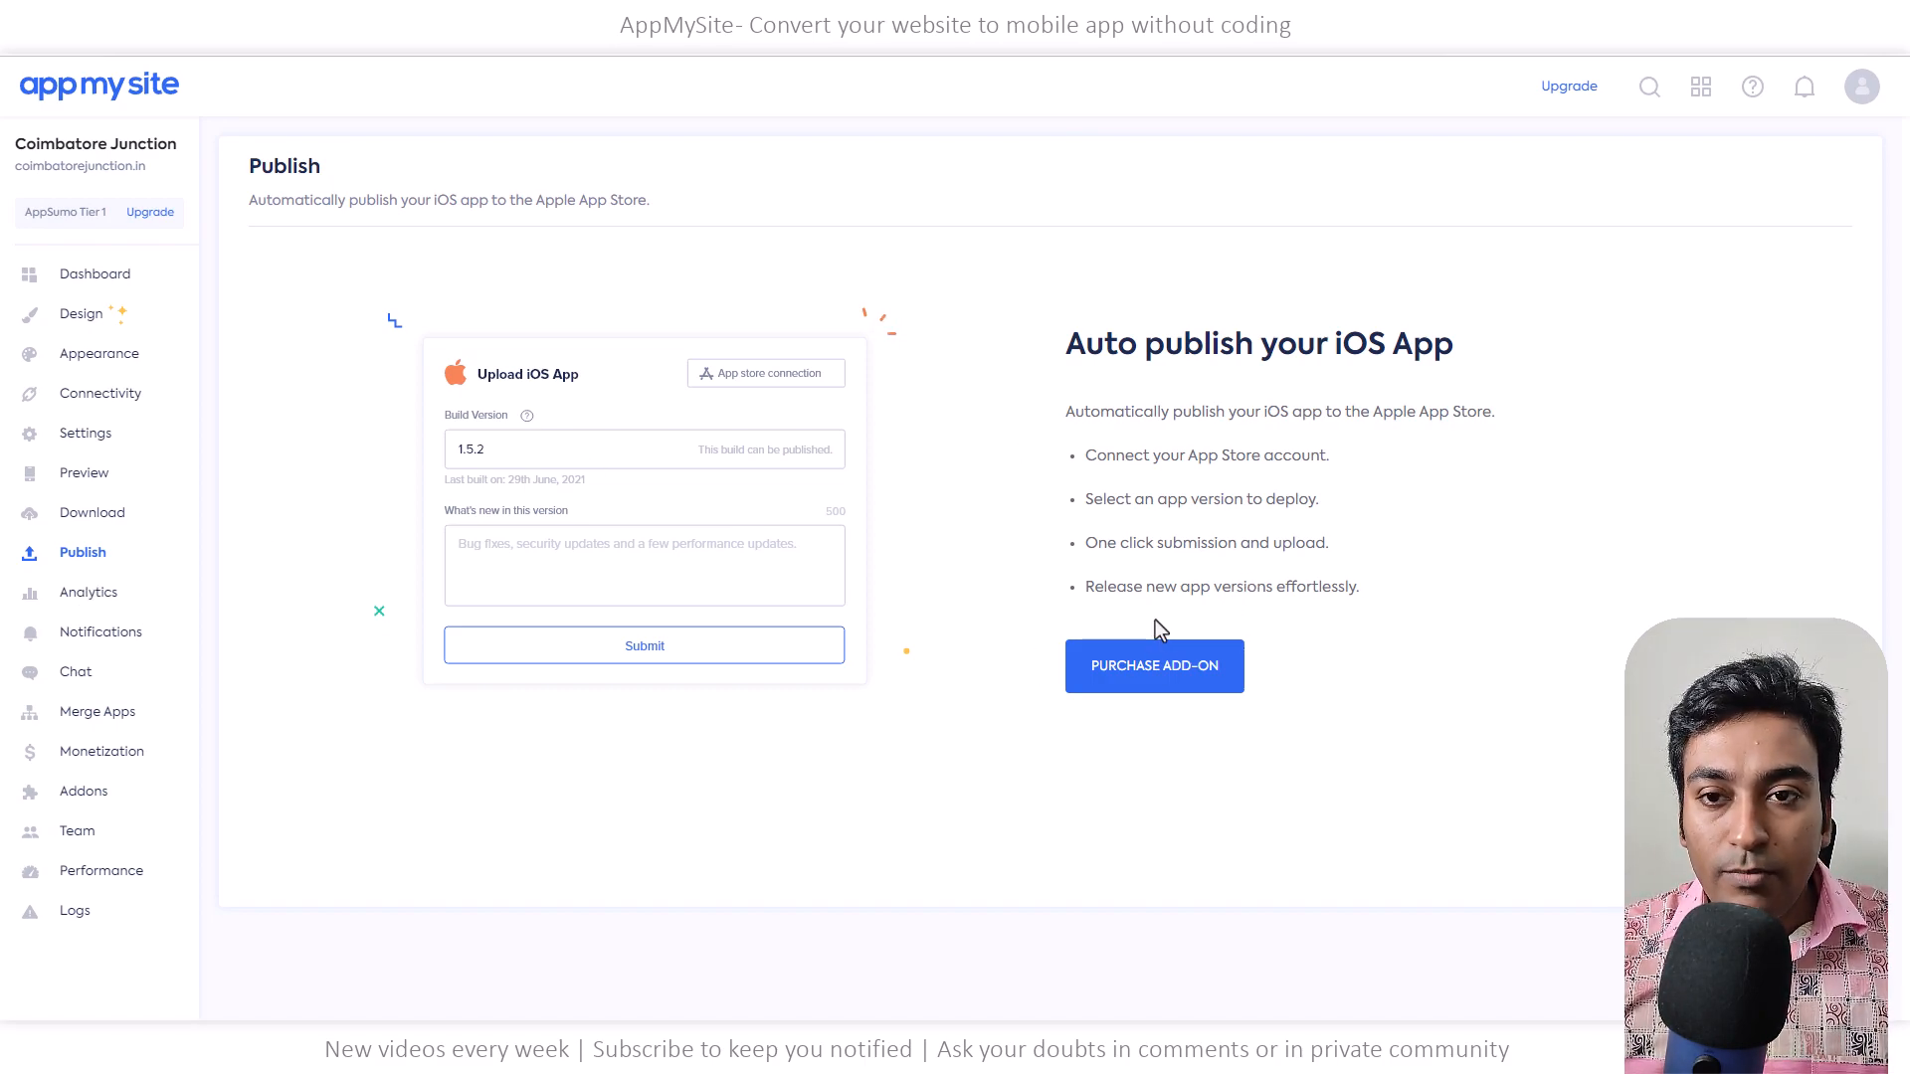
{"action": "left_click", "coordinate": [111, 609]}
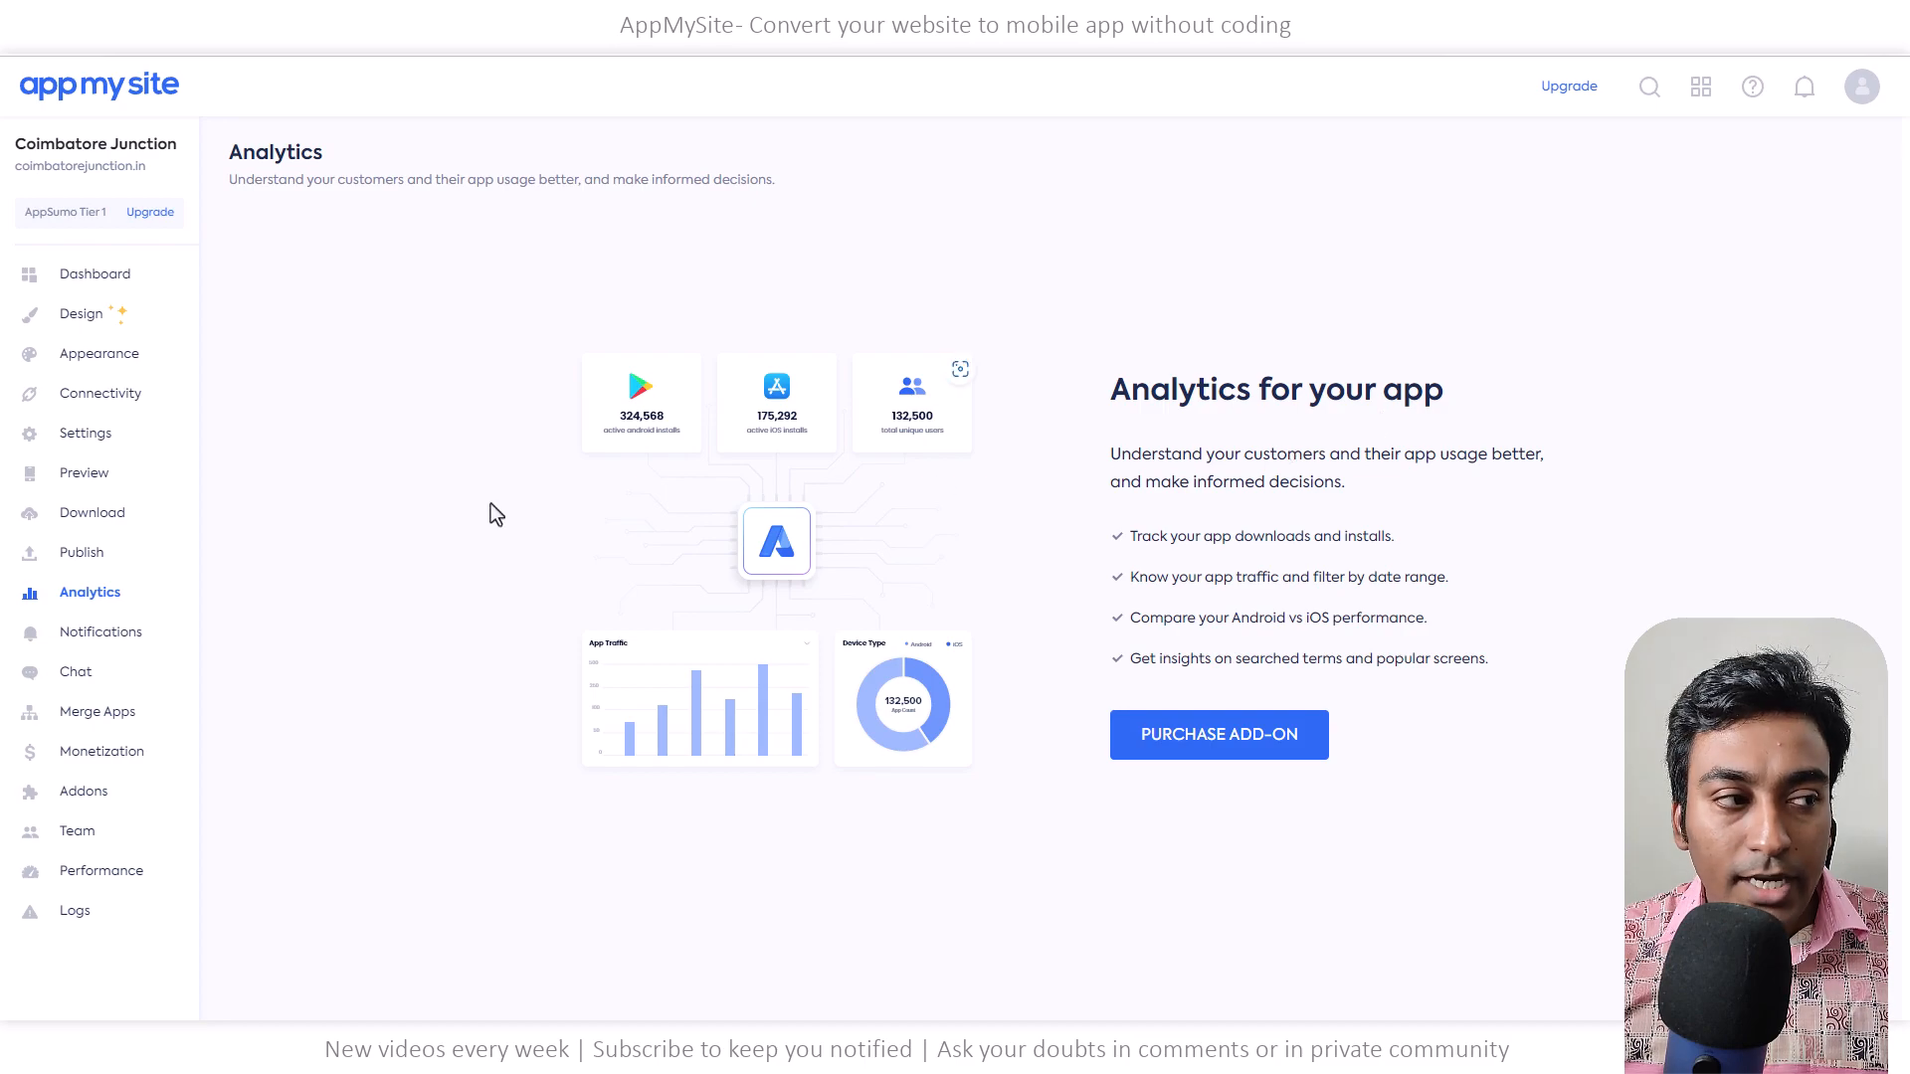
{"action": "left_click", "coordinate": [88, 642]}
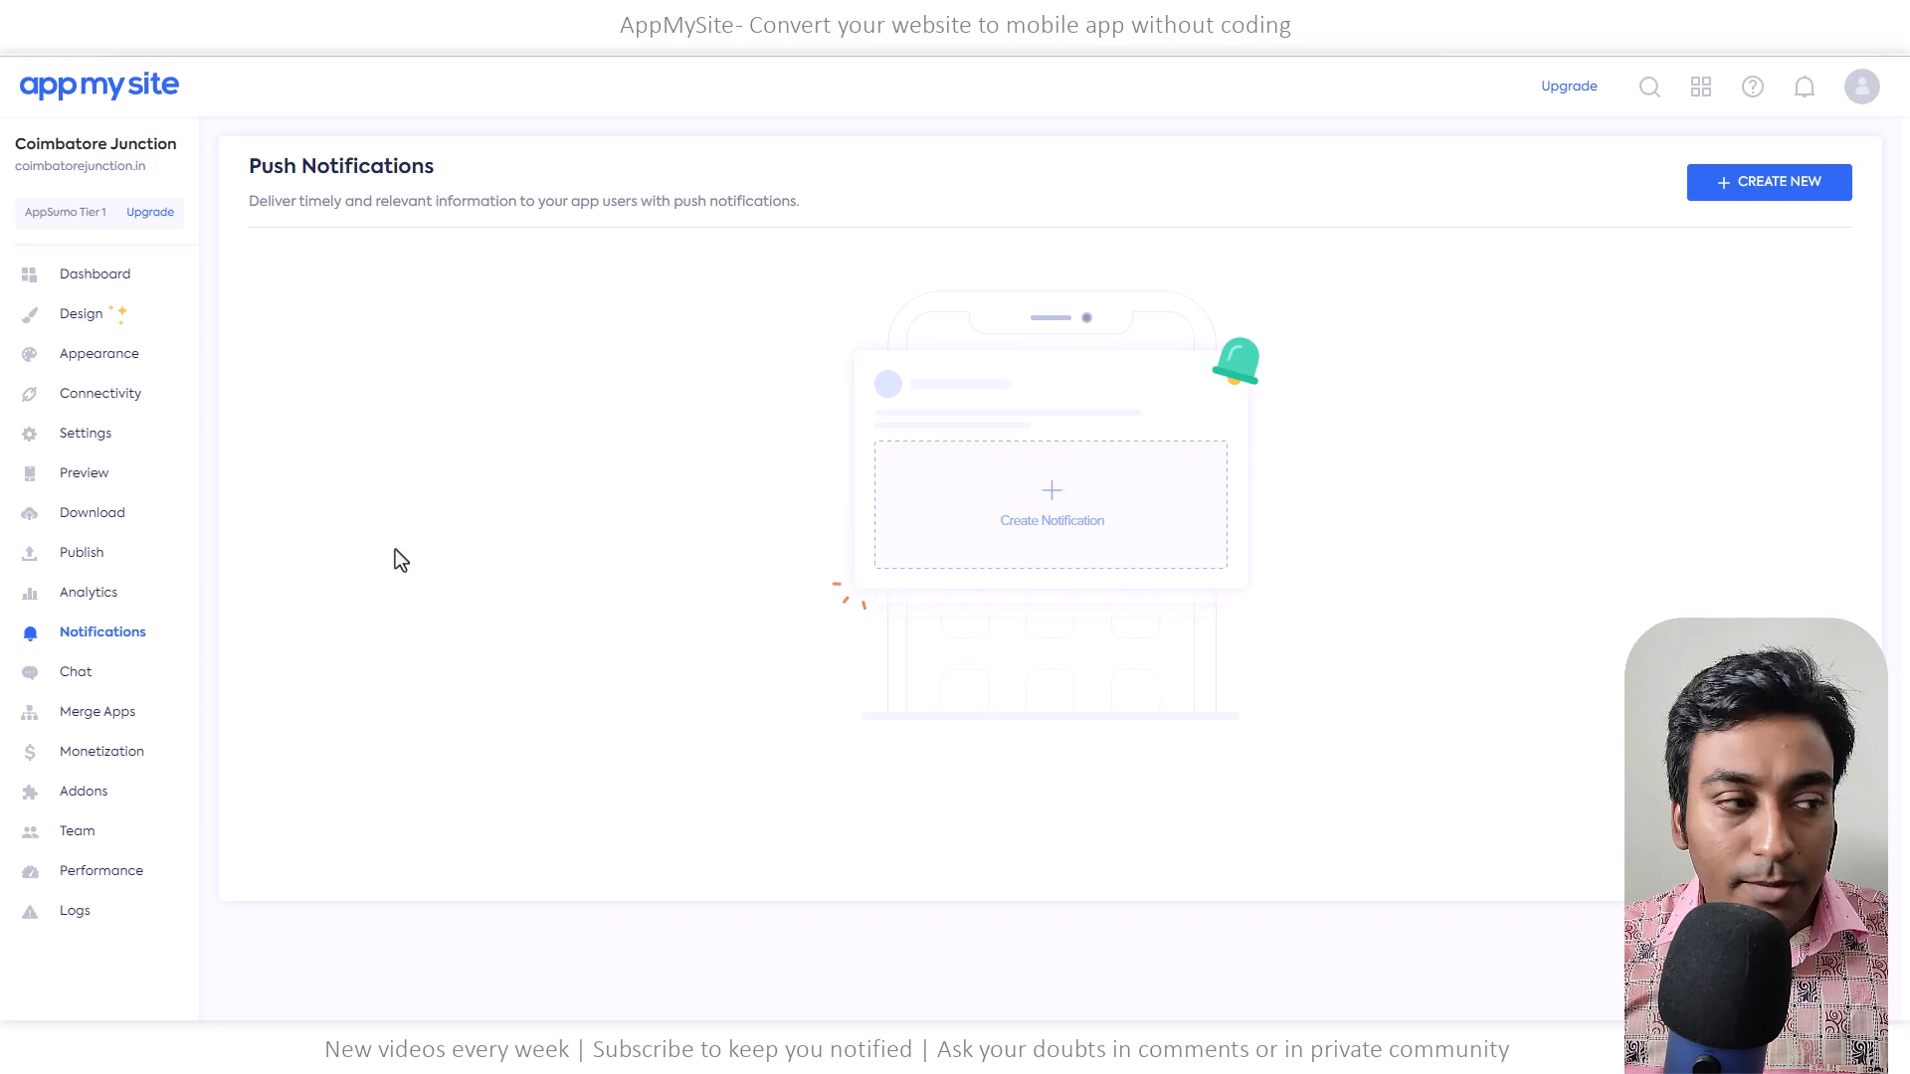
Look over the Chat and Merge Apps feature pages
{"action": "left_click", "coordinate": [78, 673]}
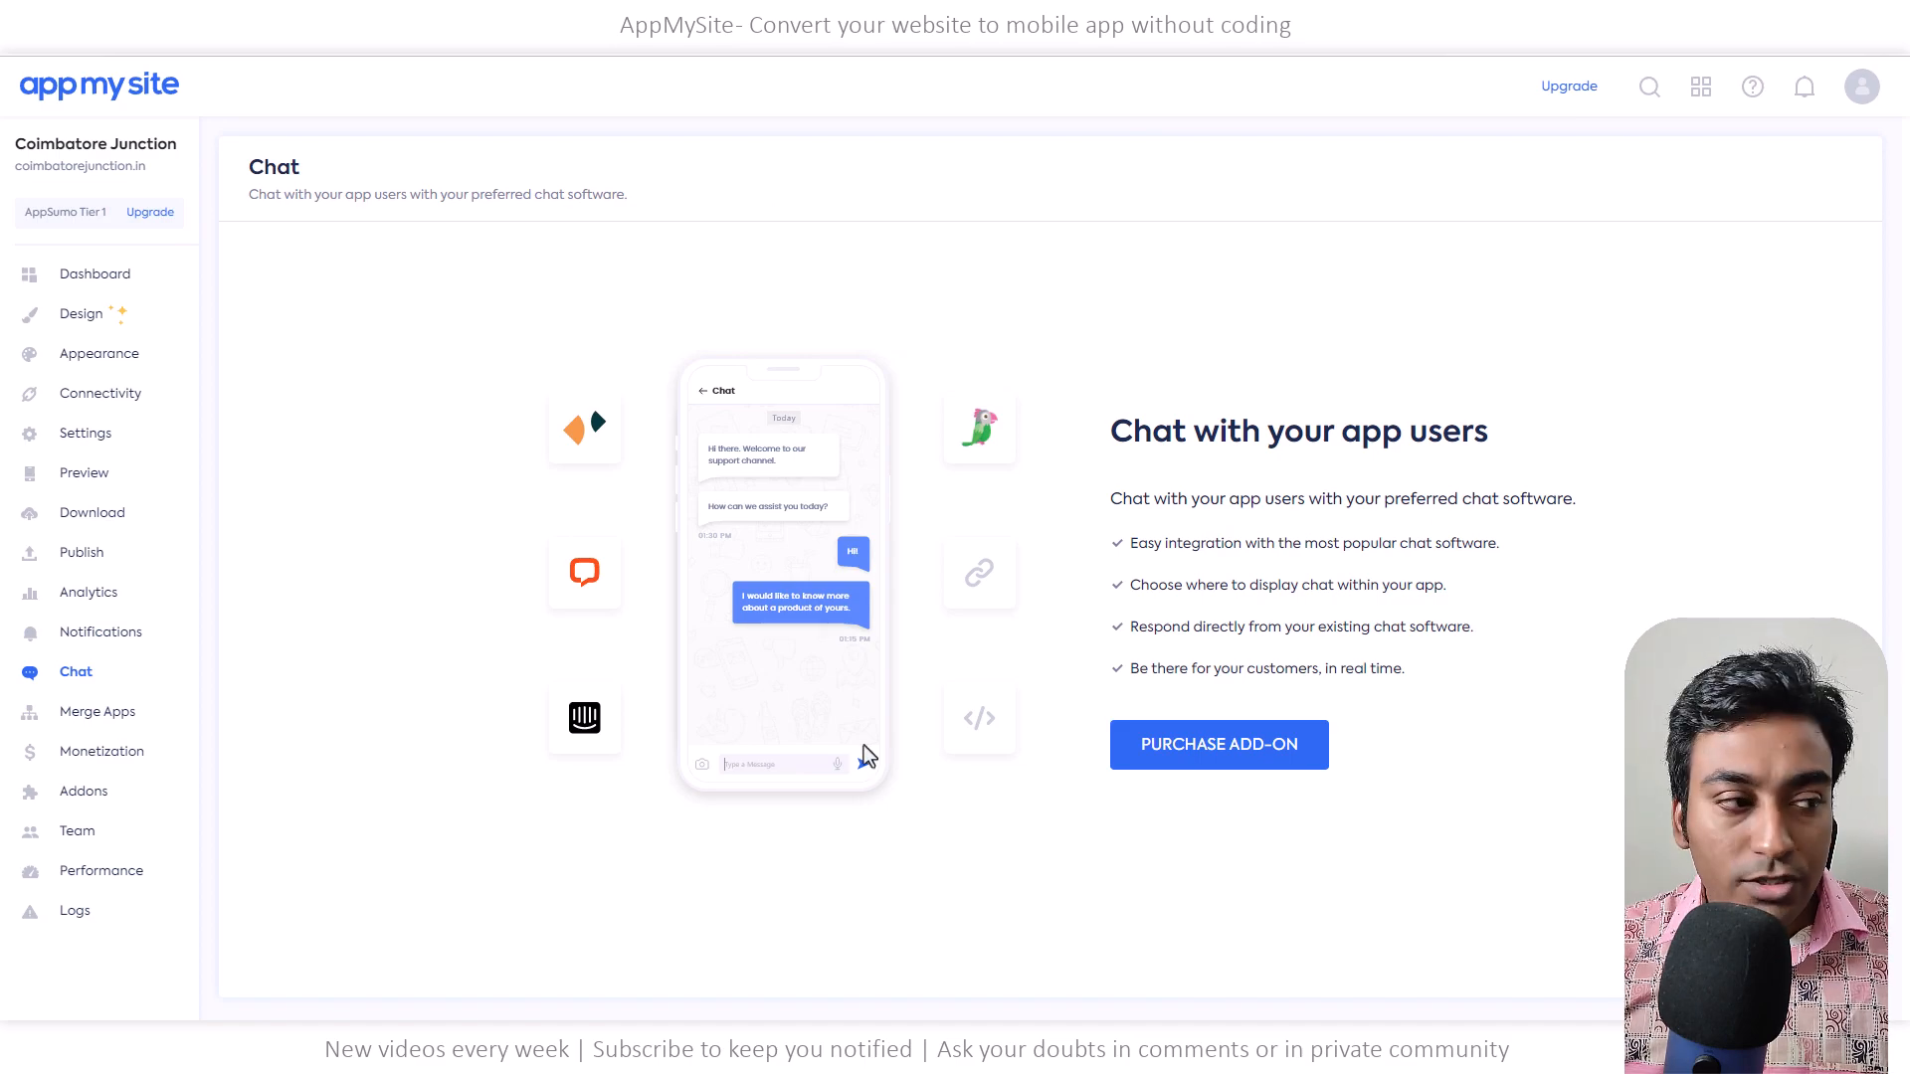
{"action": "left_click", "coordinate": [106, 714]}
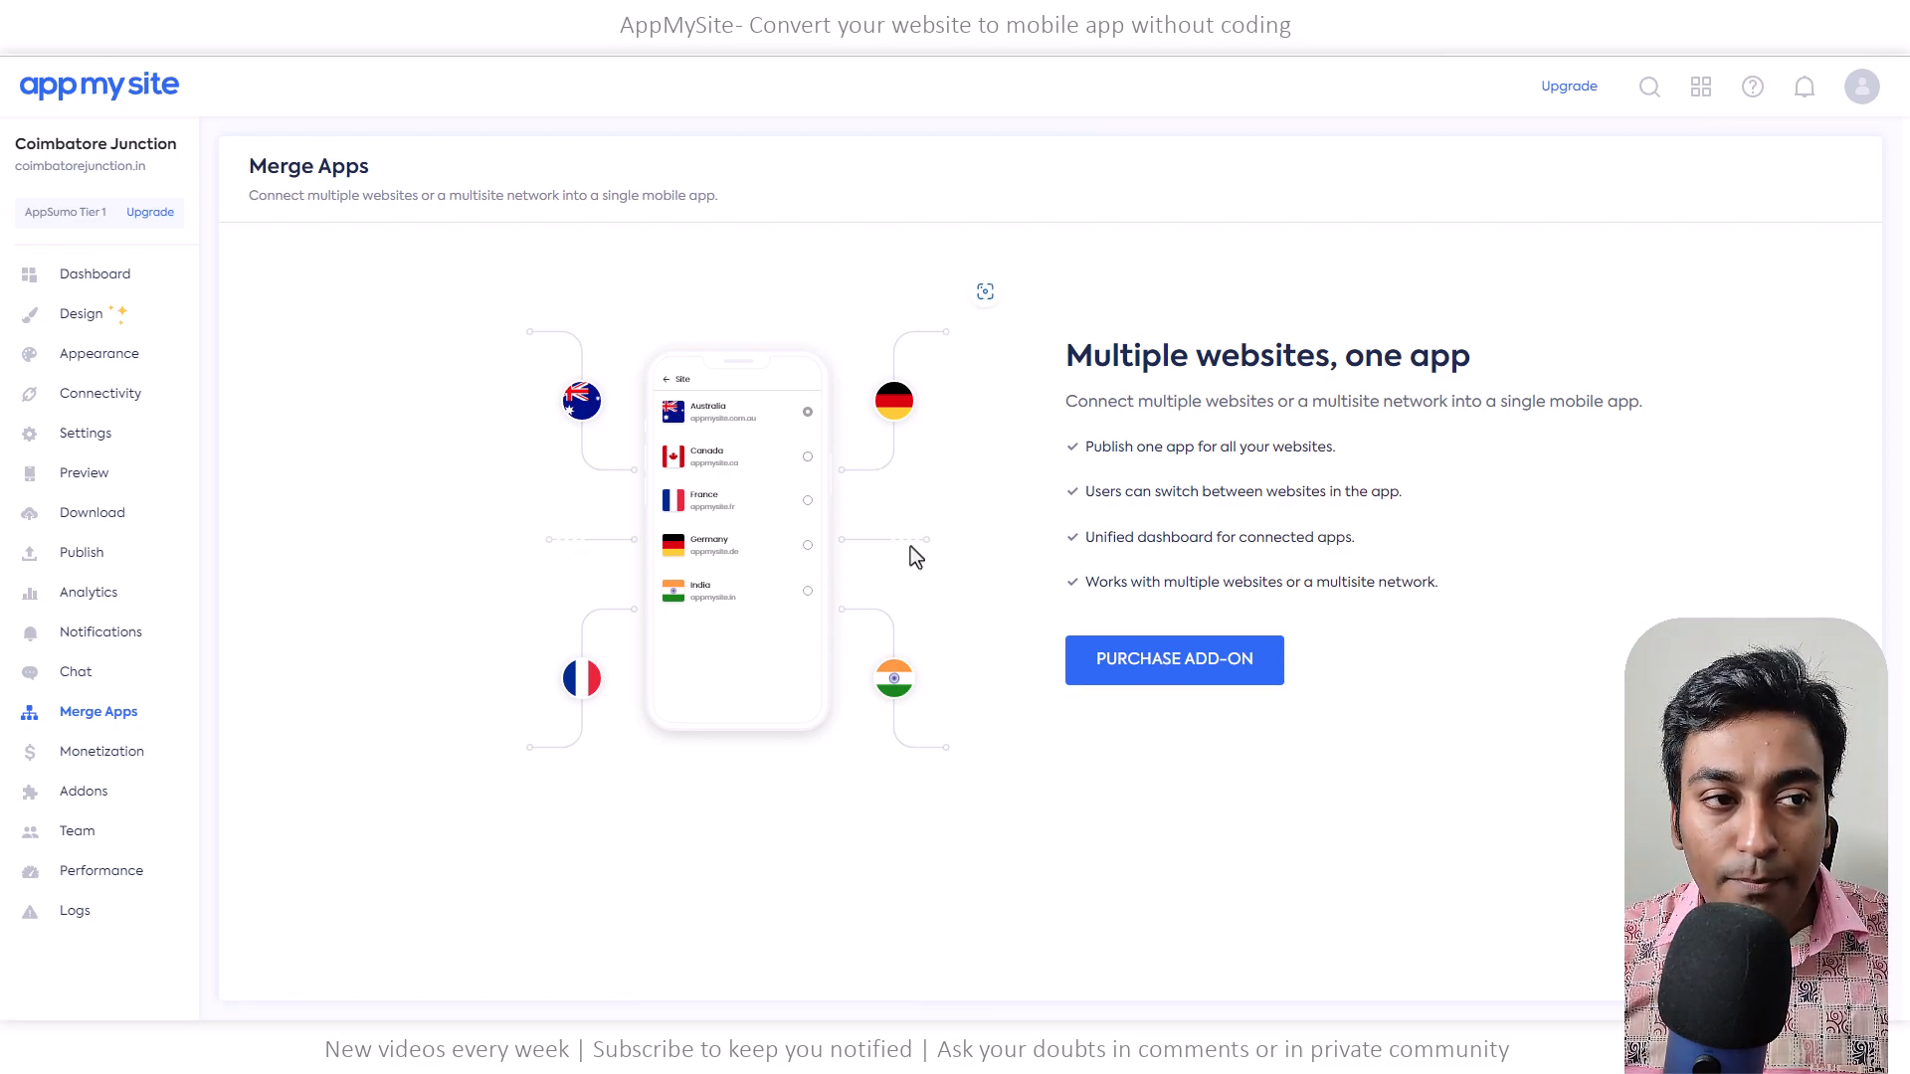
Review the Android monetization page with its app preview and inspect the Blog Categories ad settings, closing them without saving changes
{"action": "left_click", "coordinate": [100, 756]}
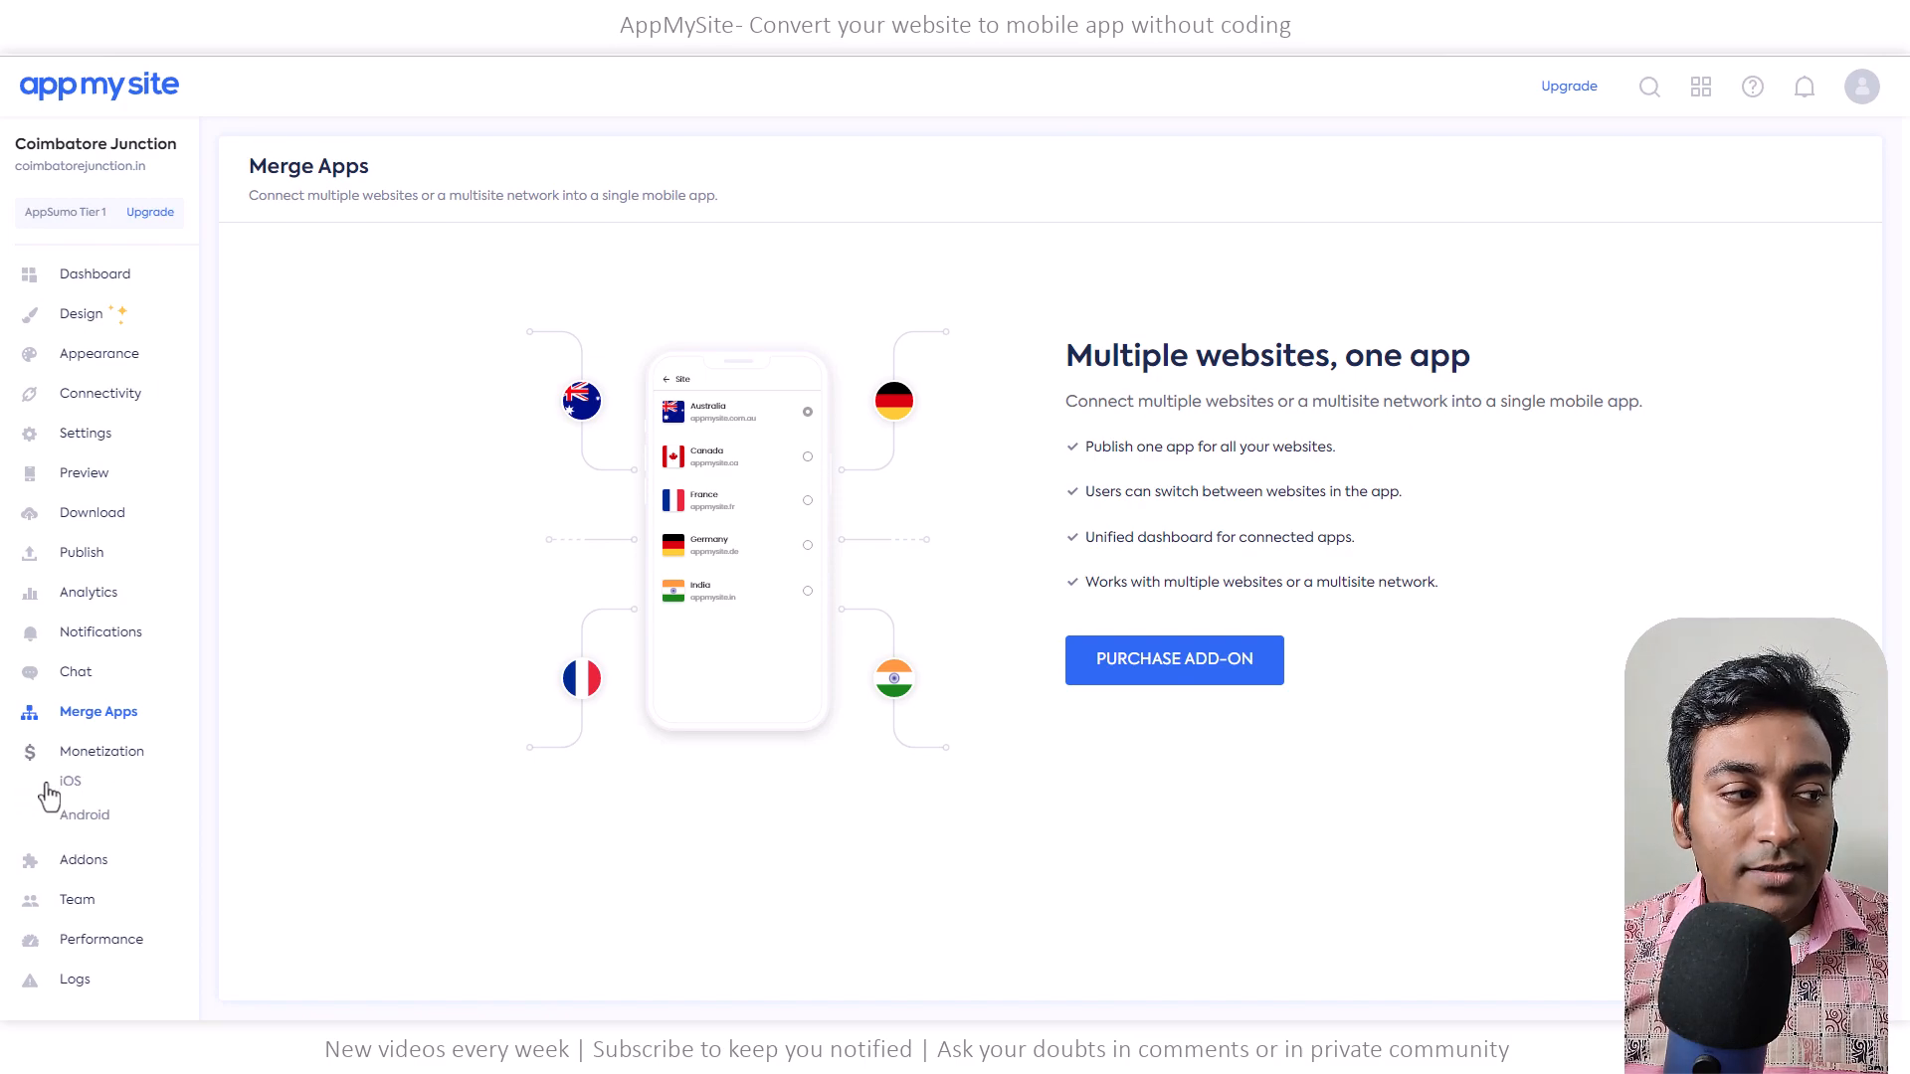
{"action": "left_click", "coordinate": [71, 820]}
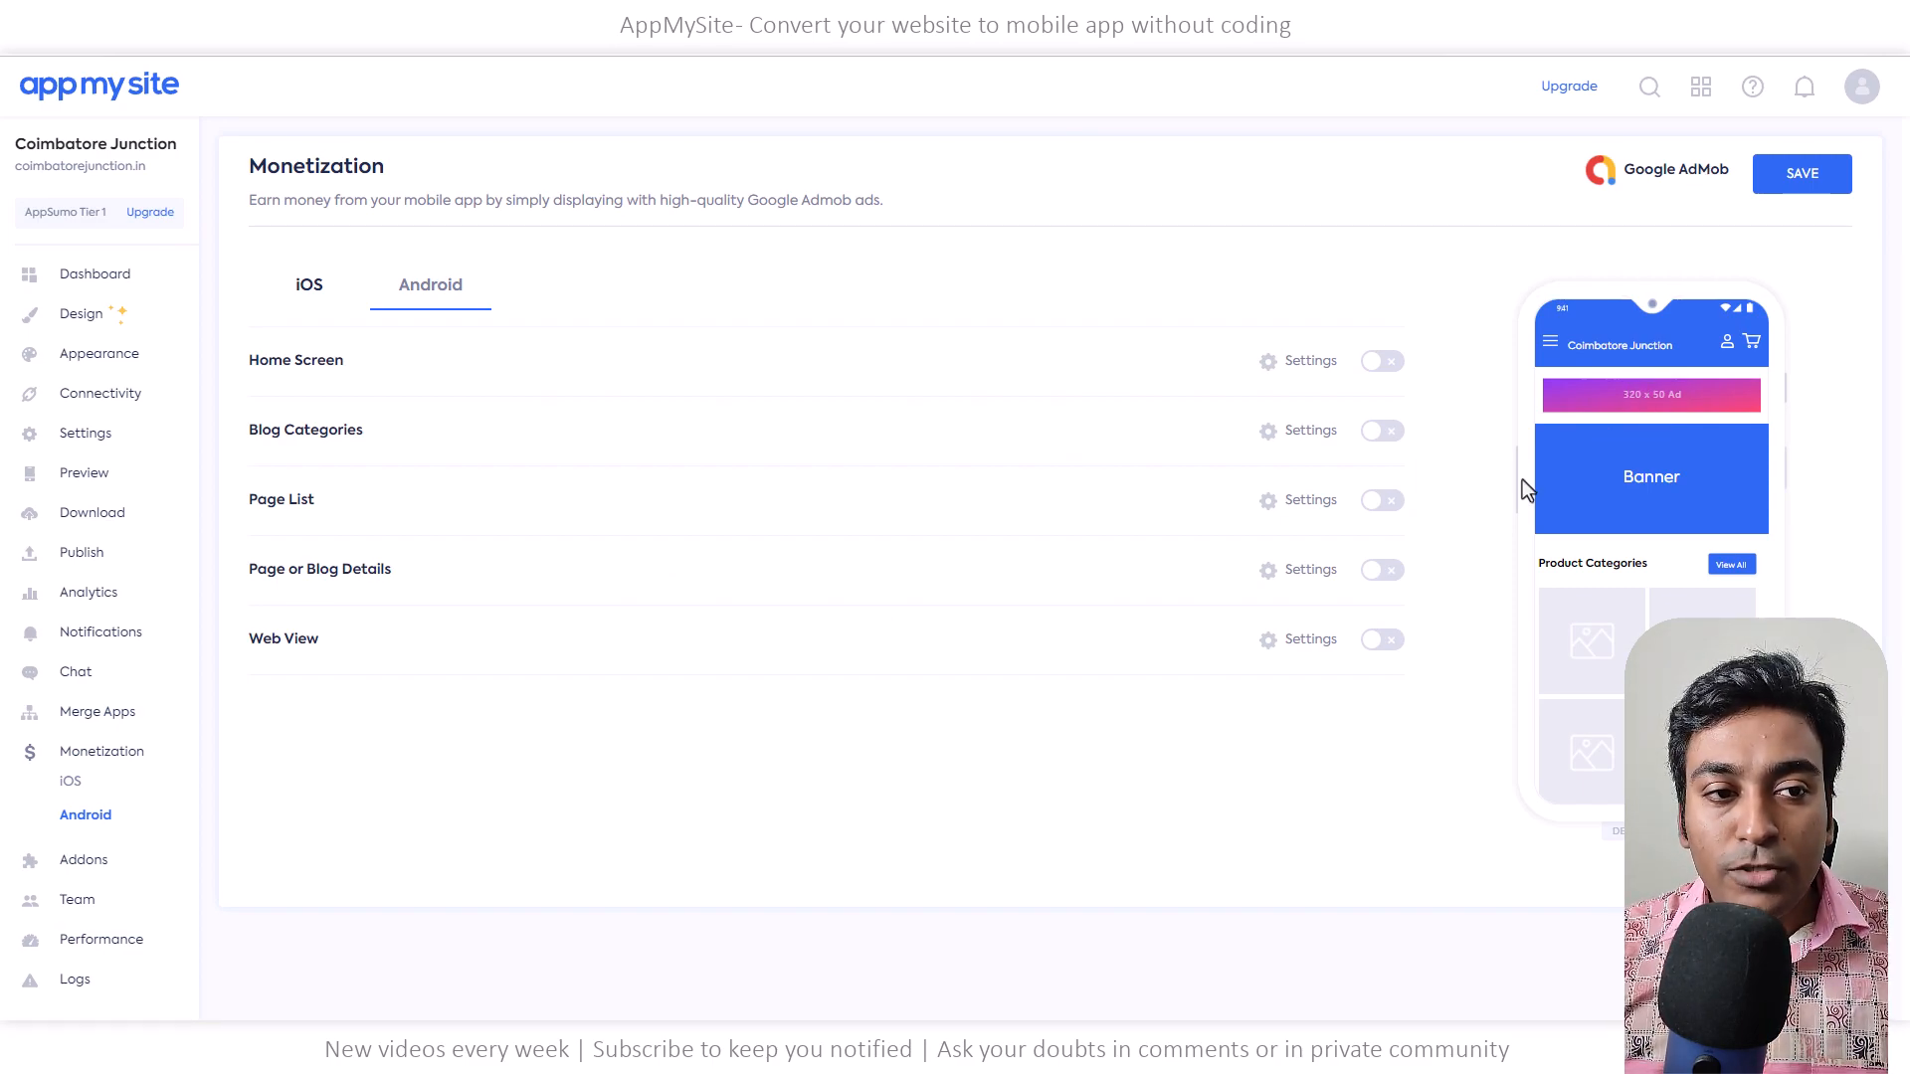
{"action": "scroll", "coordinate": [1645, 539], "scroll_direction": "down", "scroll_amount": 5}
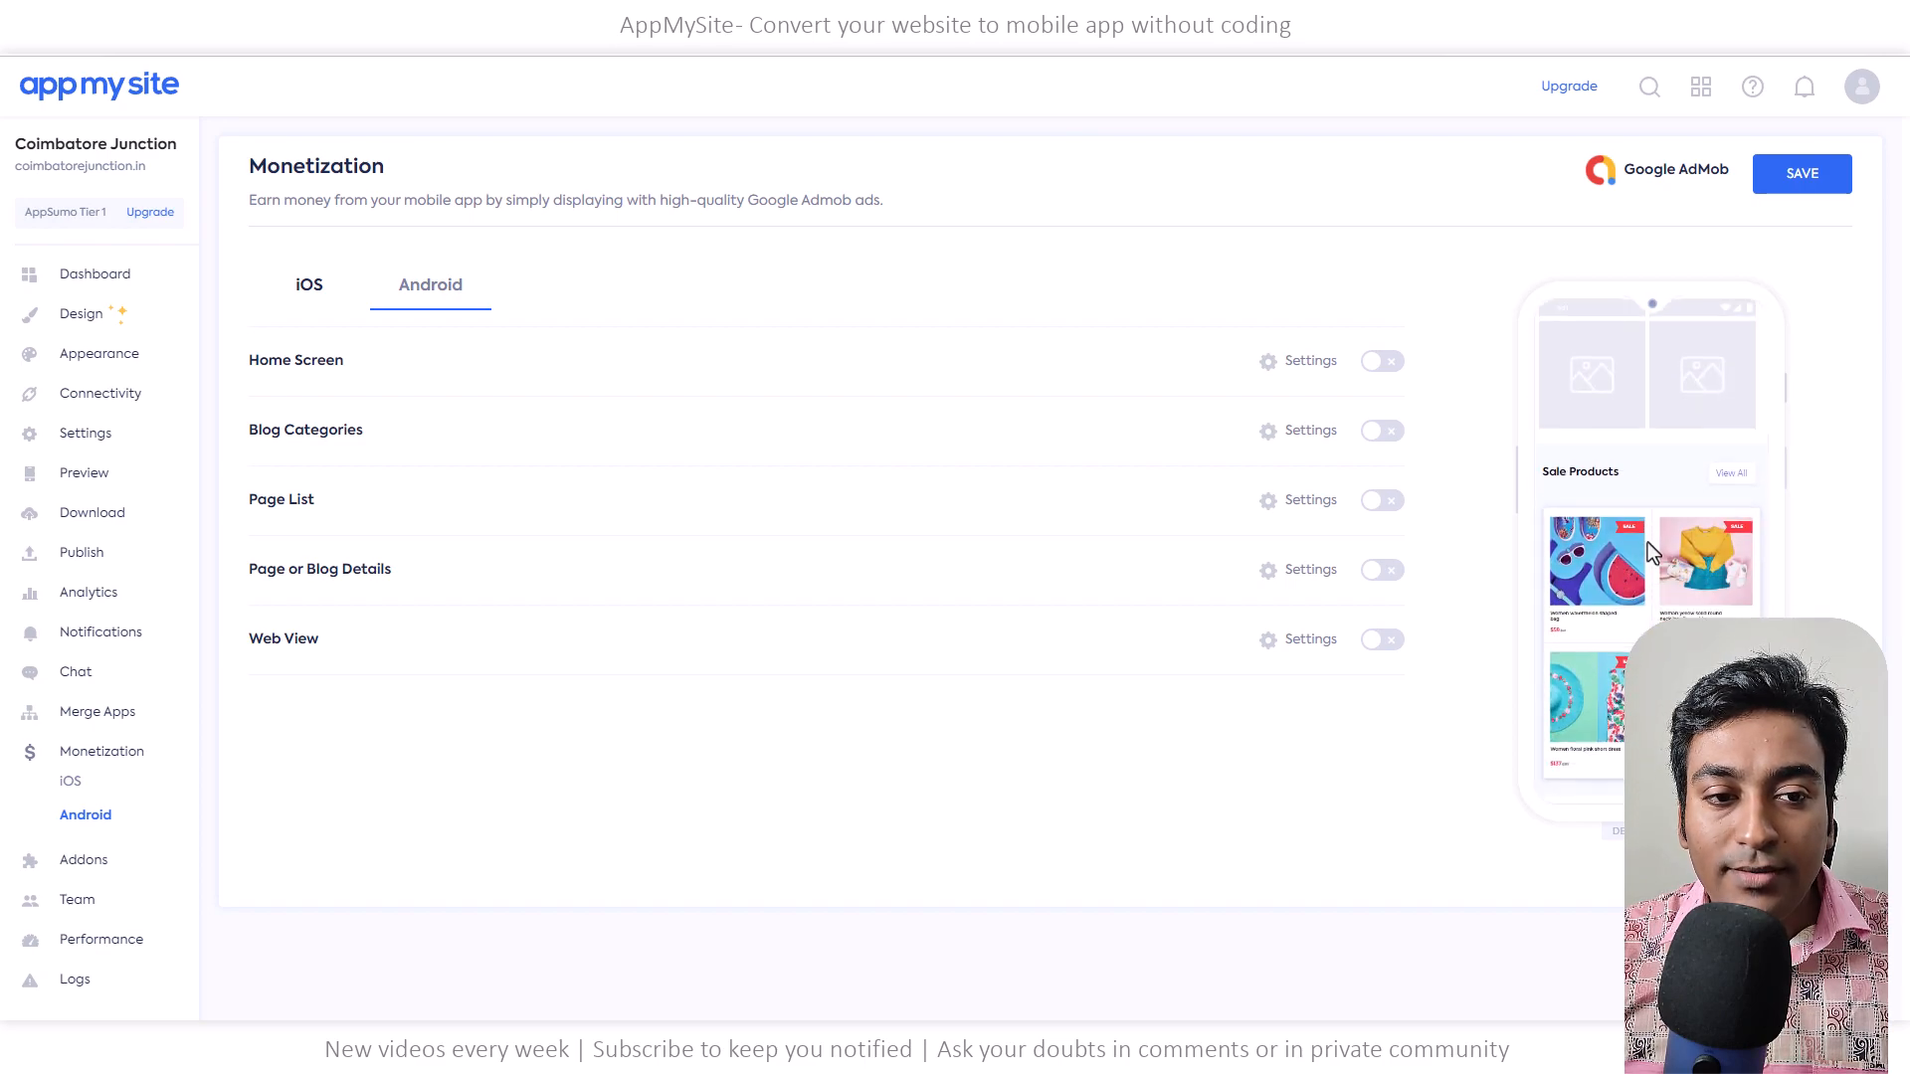
{"action": "scroll", "coordinate": [1648, 542], "scroll_direction": "down", "scroll_amount": 2}
{"action": "left_click", "coordinate": [1387, 435]}
{"action": "left_click", "coordinate": [1390, 445]}
{"action": "left_click", "coordinate": [1270, 444]}
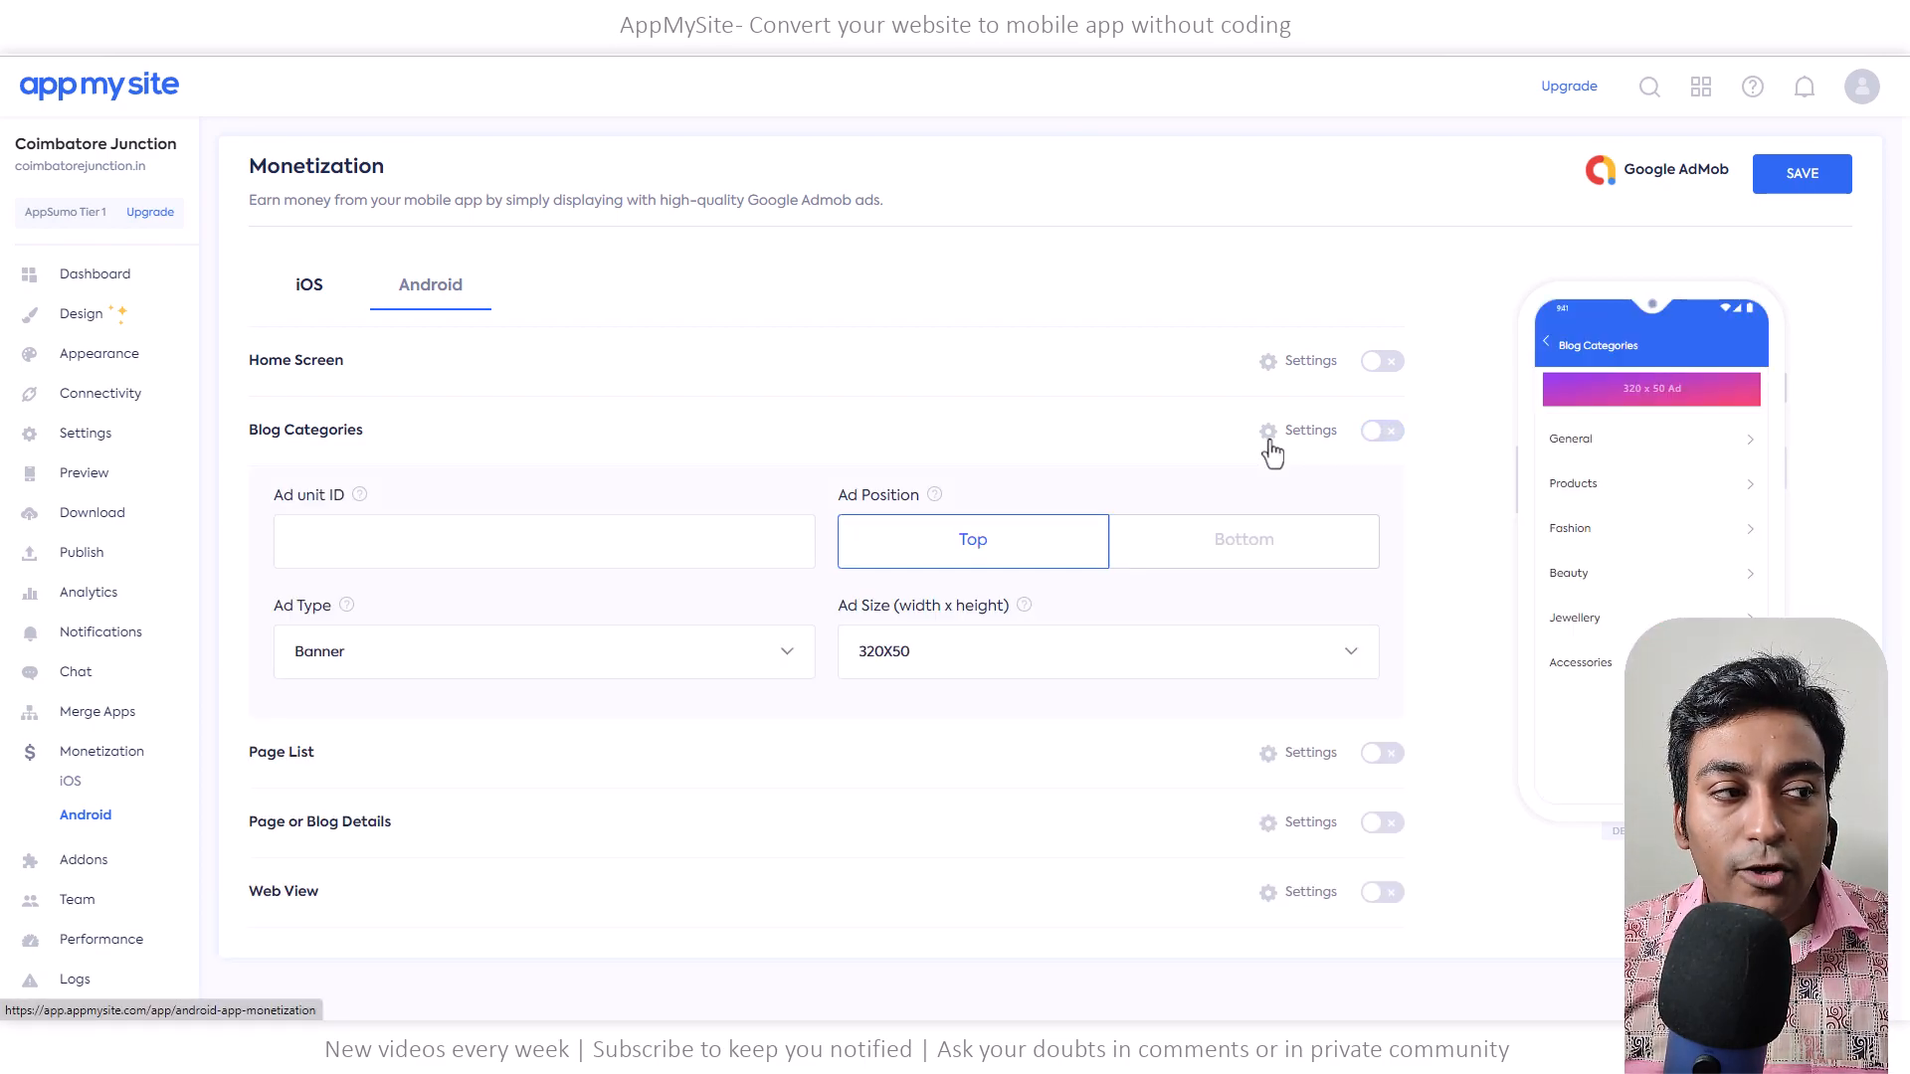
{"action": "left_click", "coordinate": [1269, 443]}
Browse all add-on products without a category filter and view the Team Management page
{"action": "left_click", "coordinate": [84, 866]}
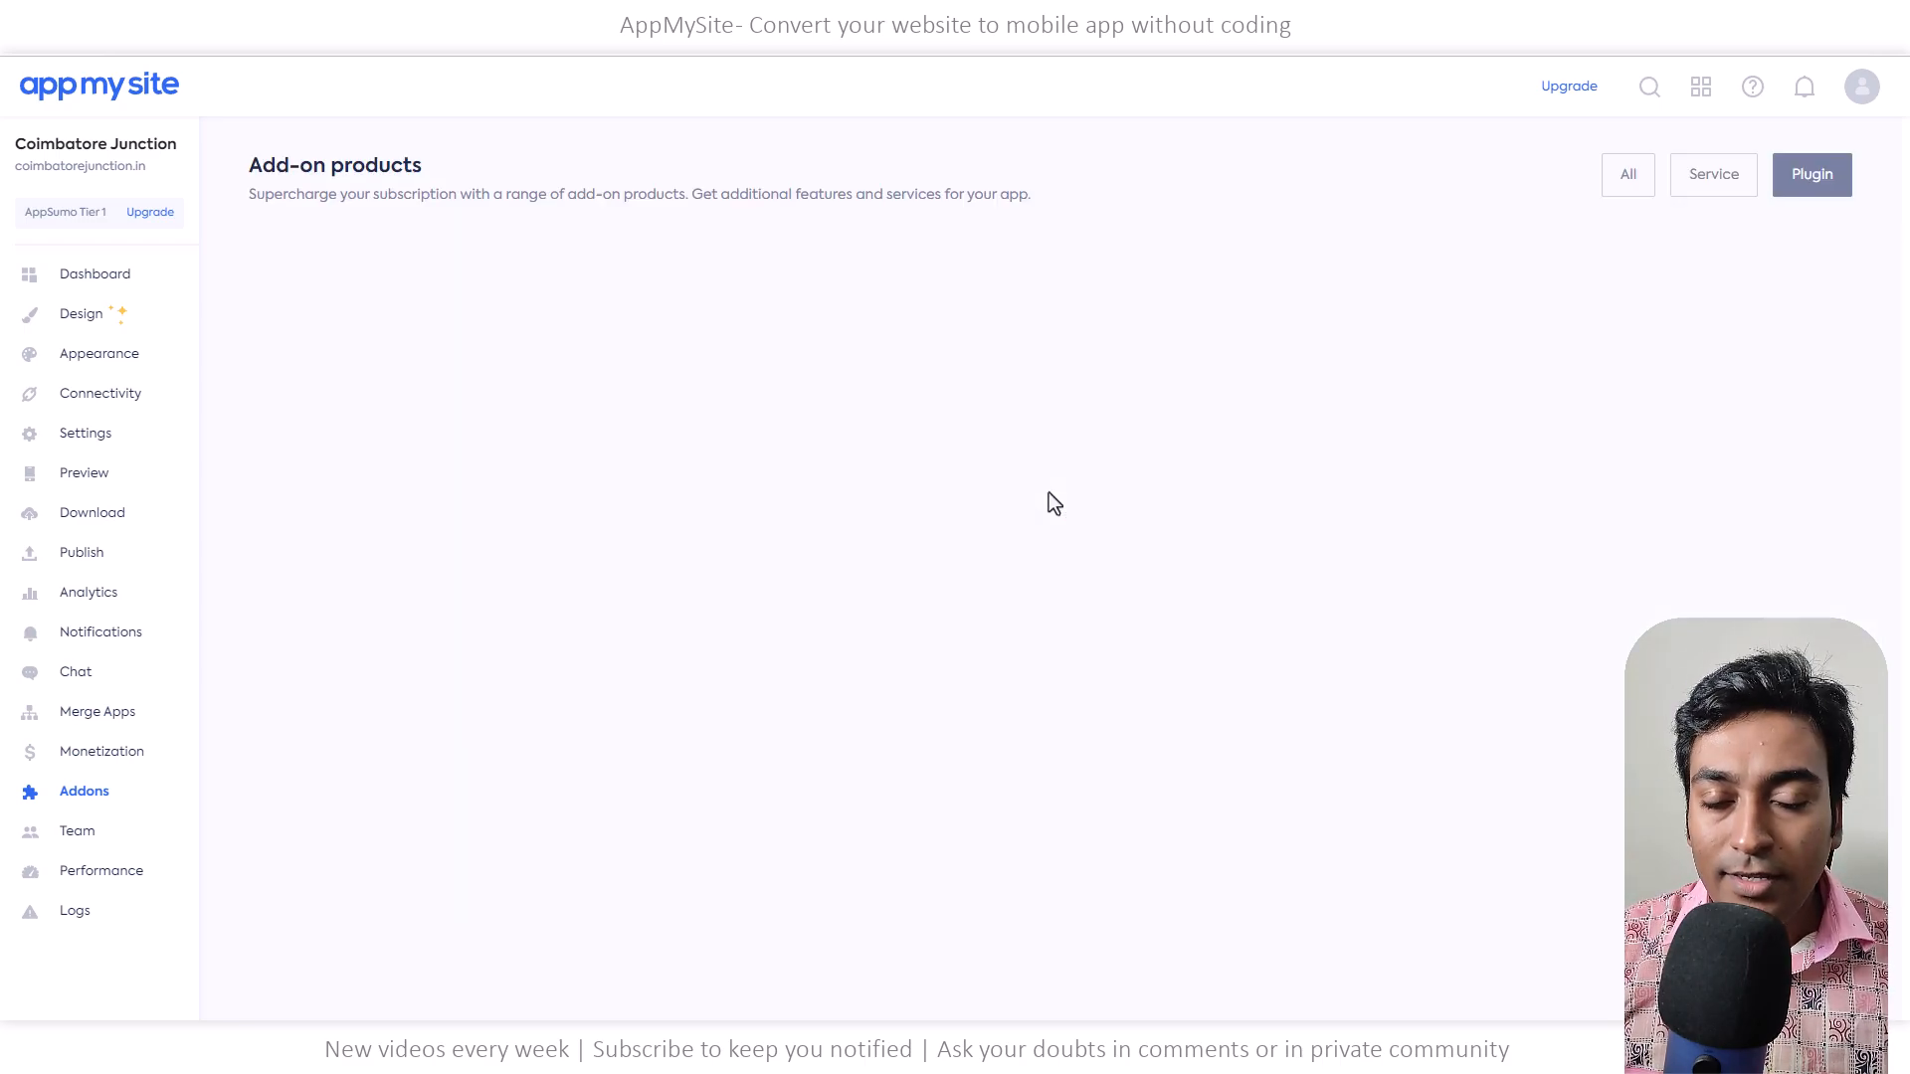
{"action": "left_click", "coordinate": [1621, 185]}
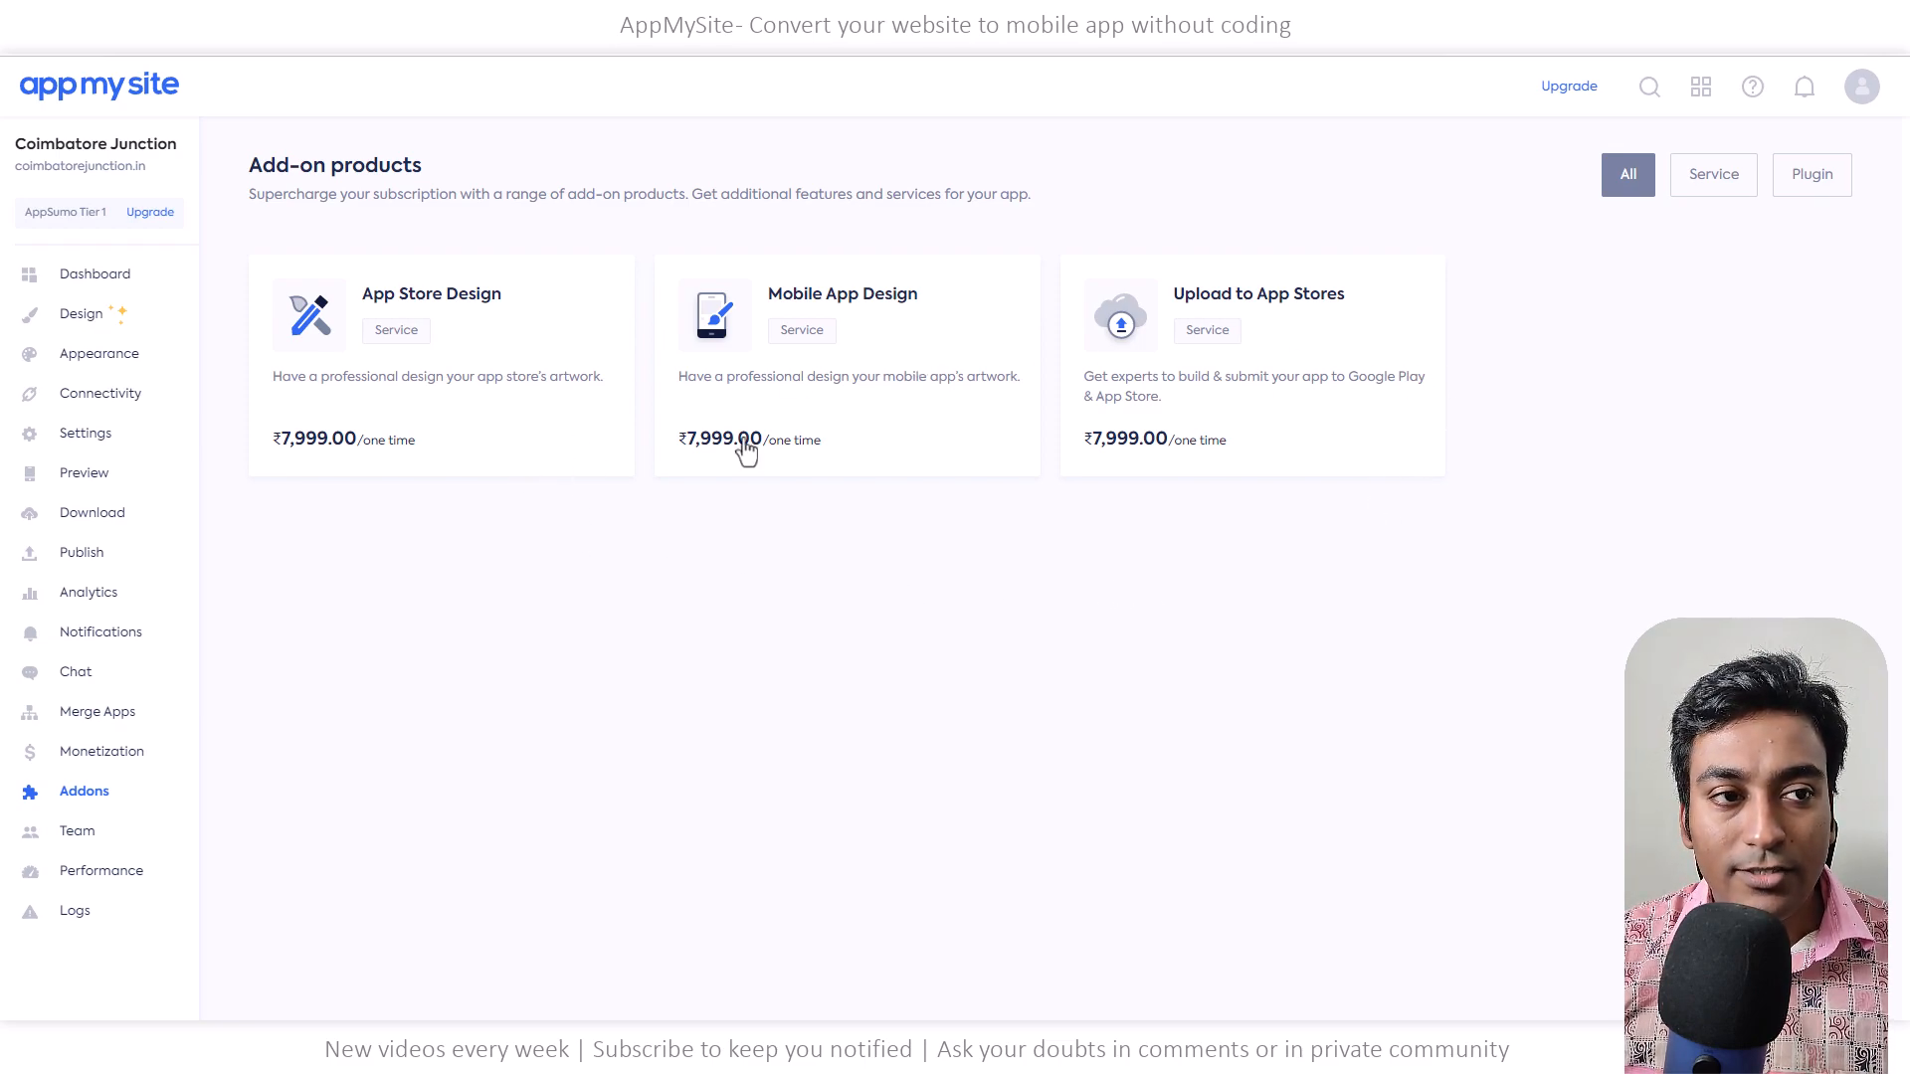
{"action": "left_click", "coordinate": [78, 838]}
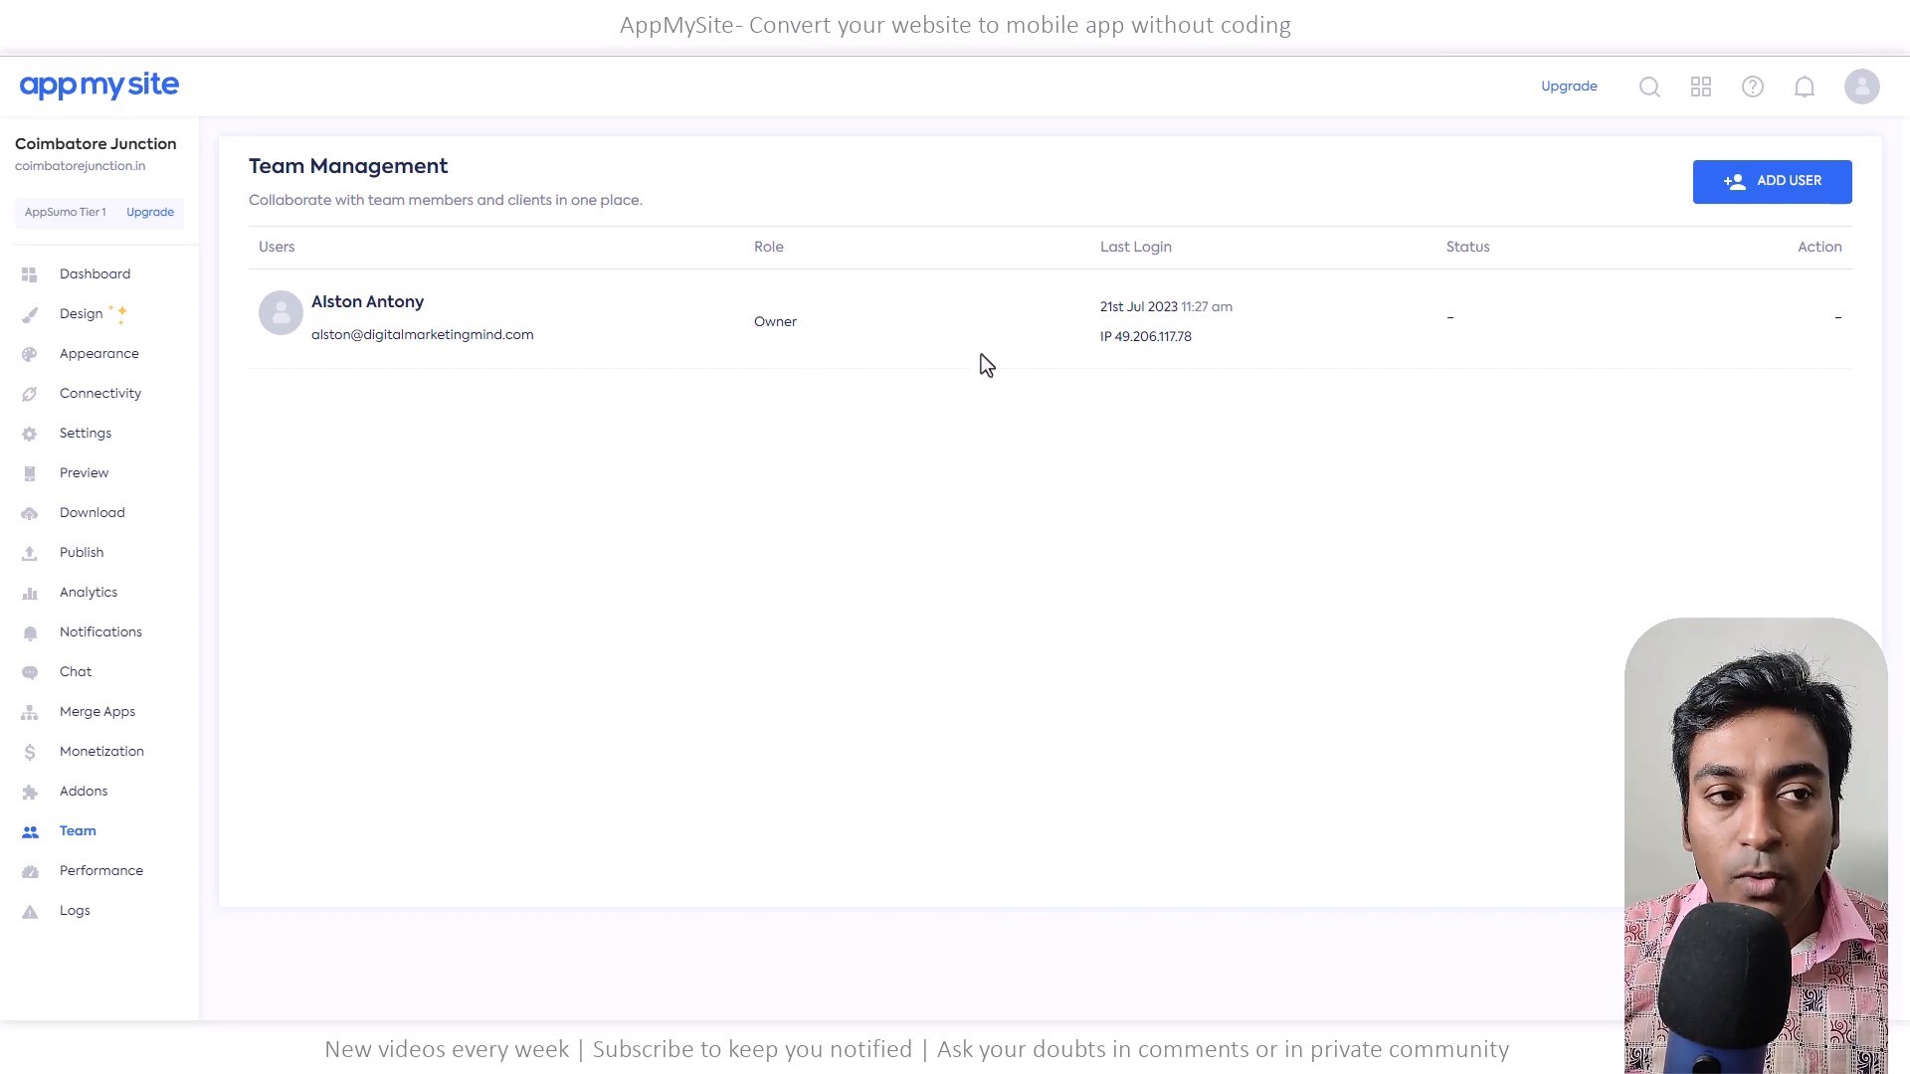
Look over the Web Hosting and Security performance recommendations and check the app's Error Logs
{"action": "left_click", "coordinate": [85, 875]}
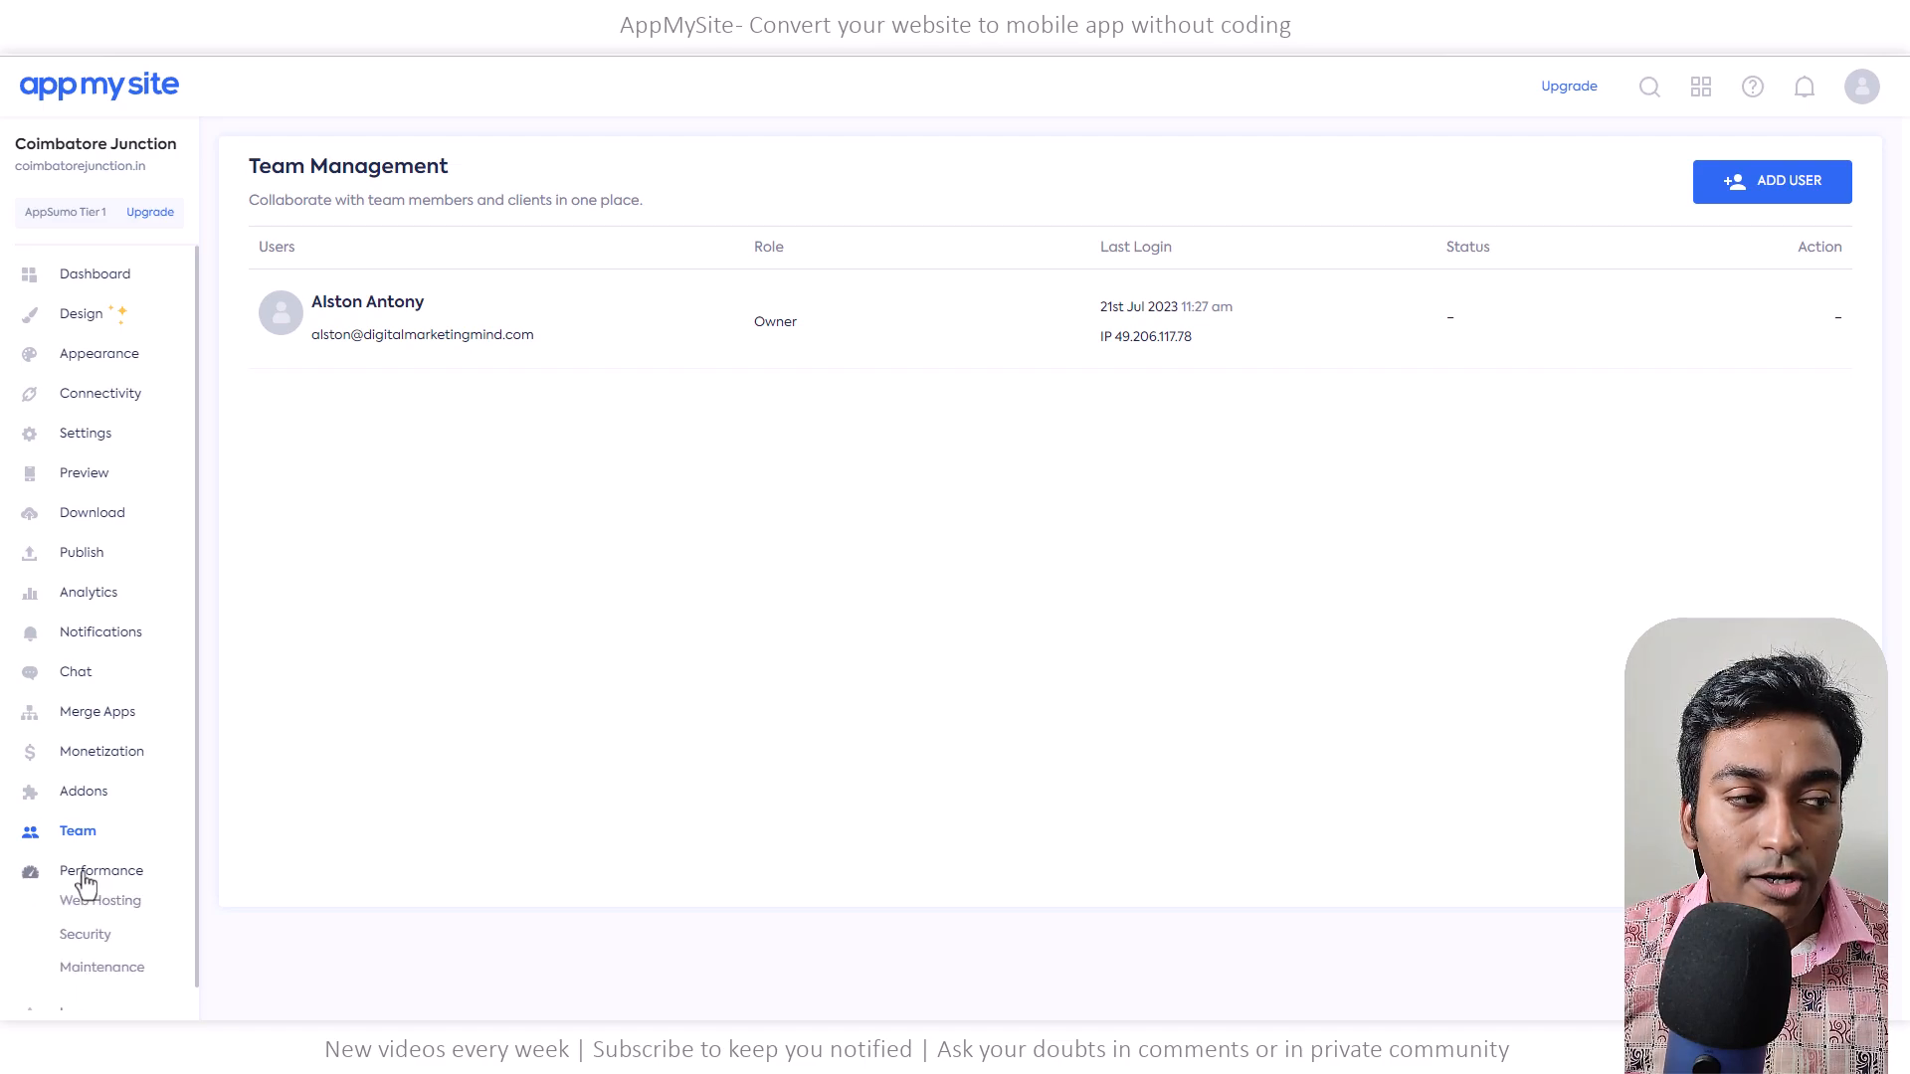
{"action": "left_click", "coordinate": [85, 879]}
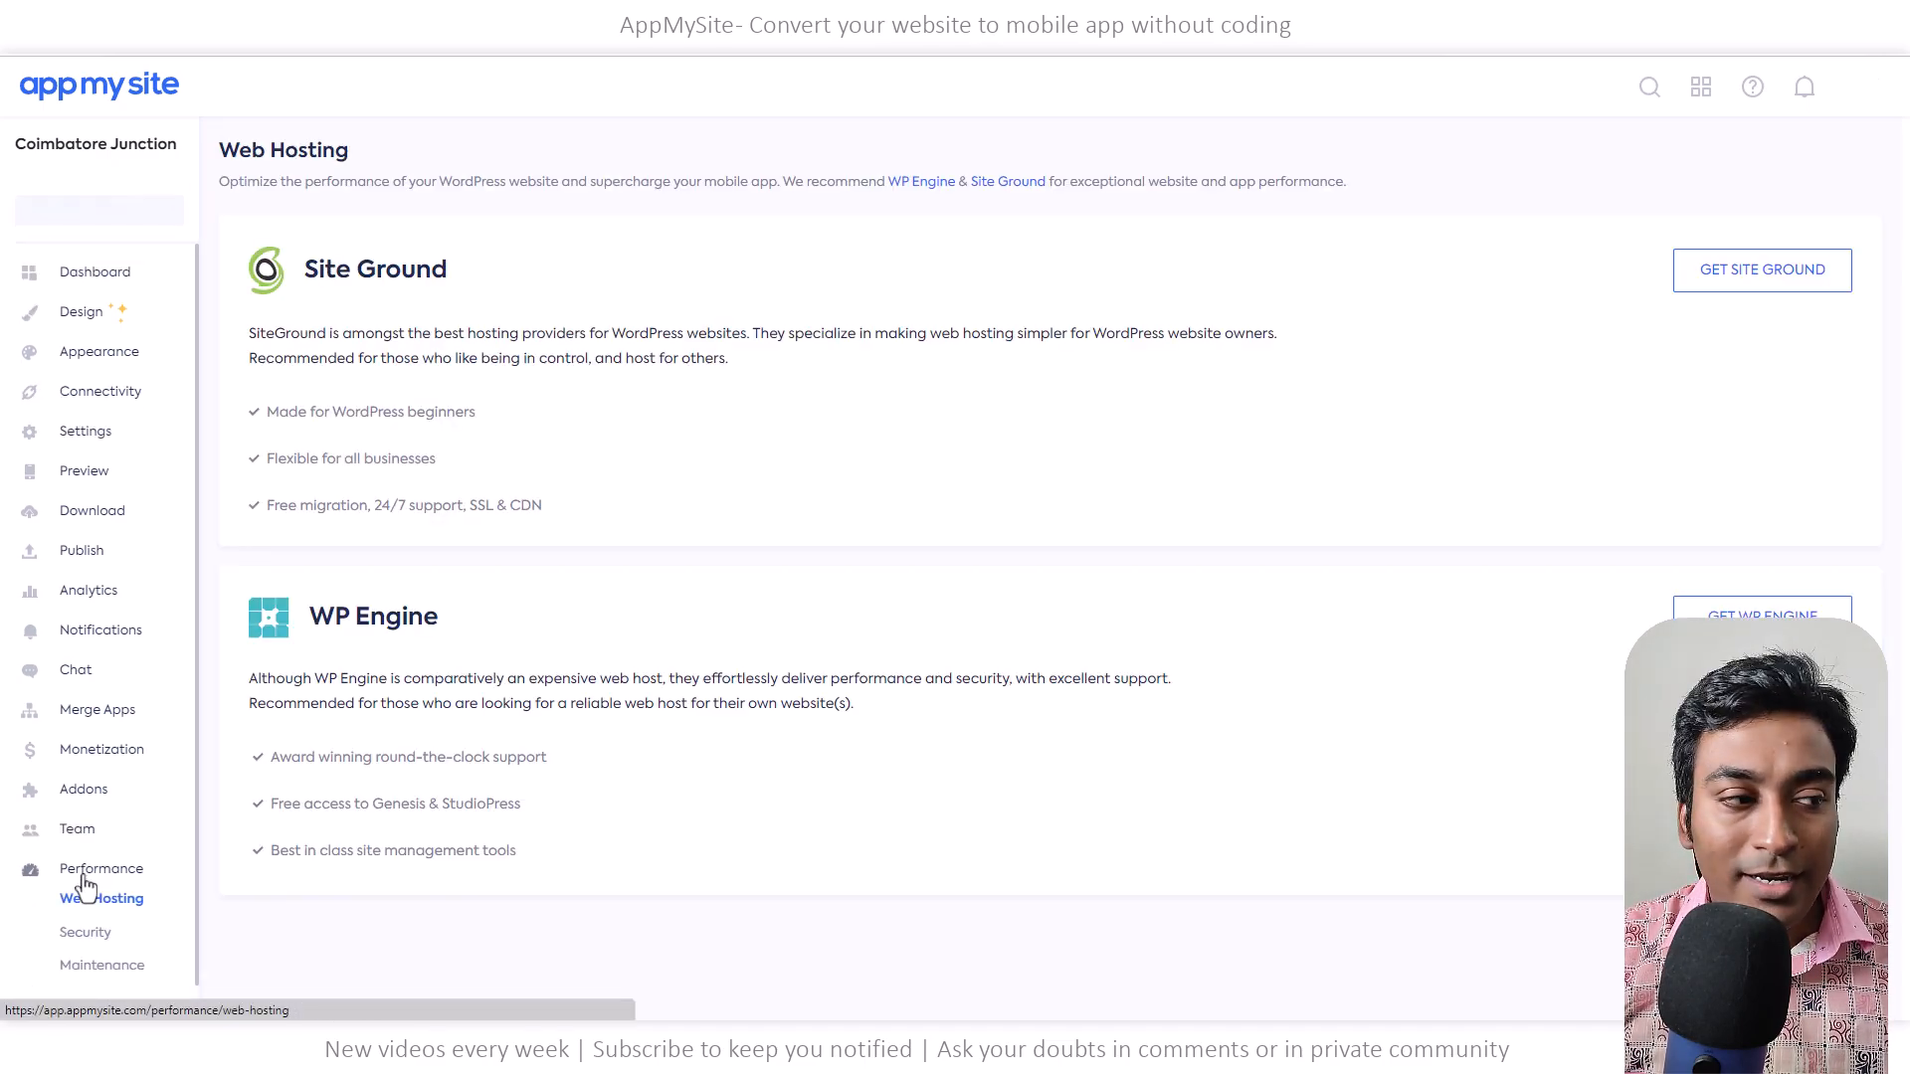
{"action": "left_click", "coordinate": [80, 932]}
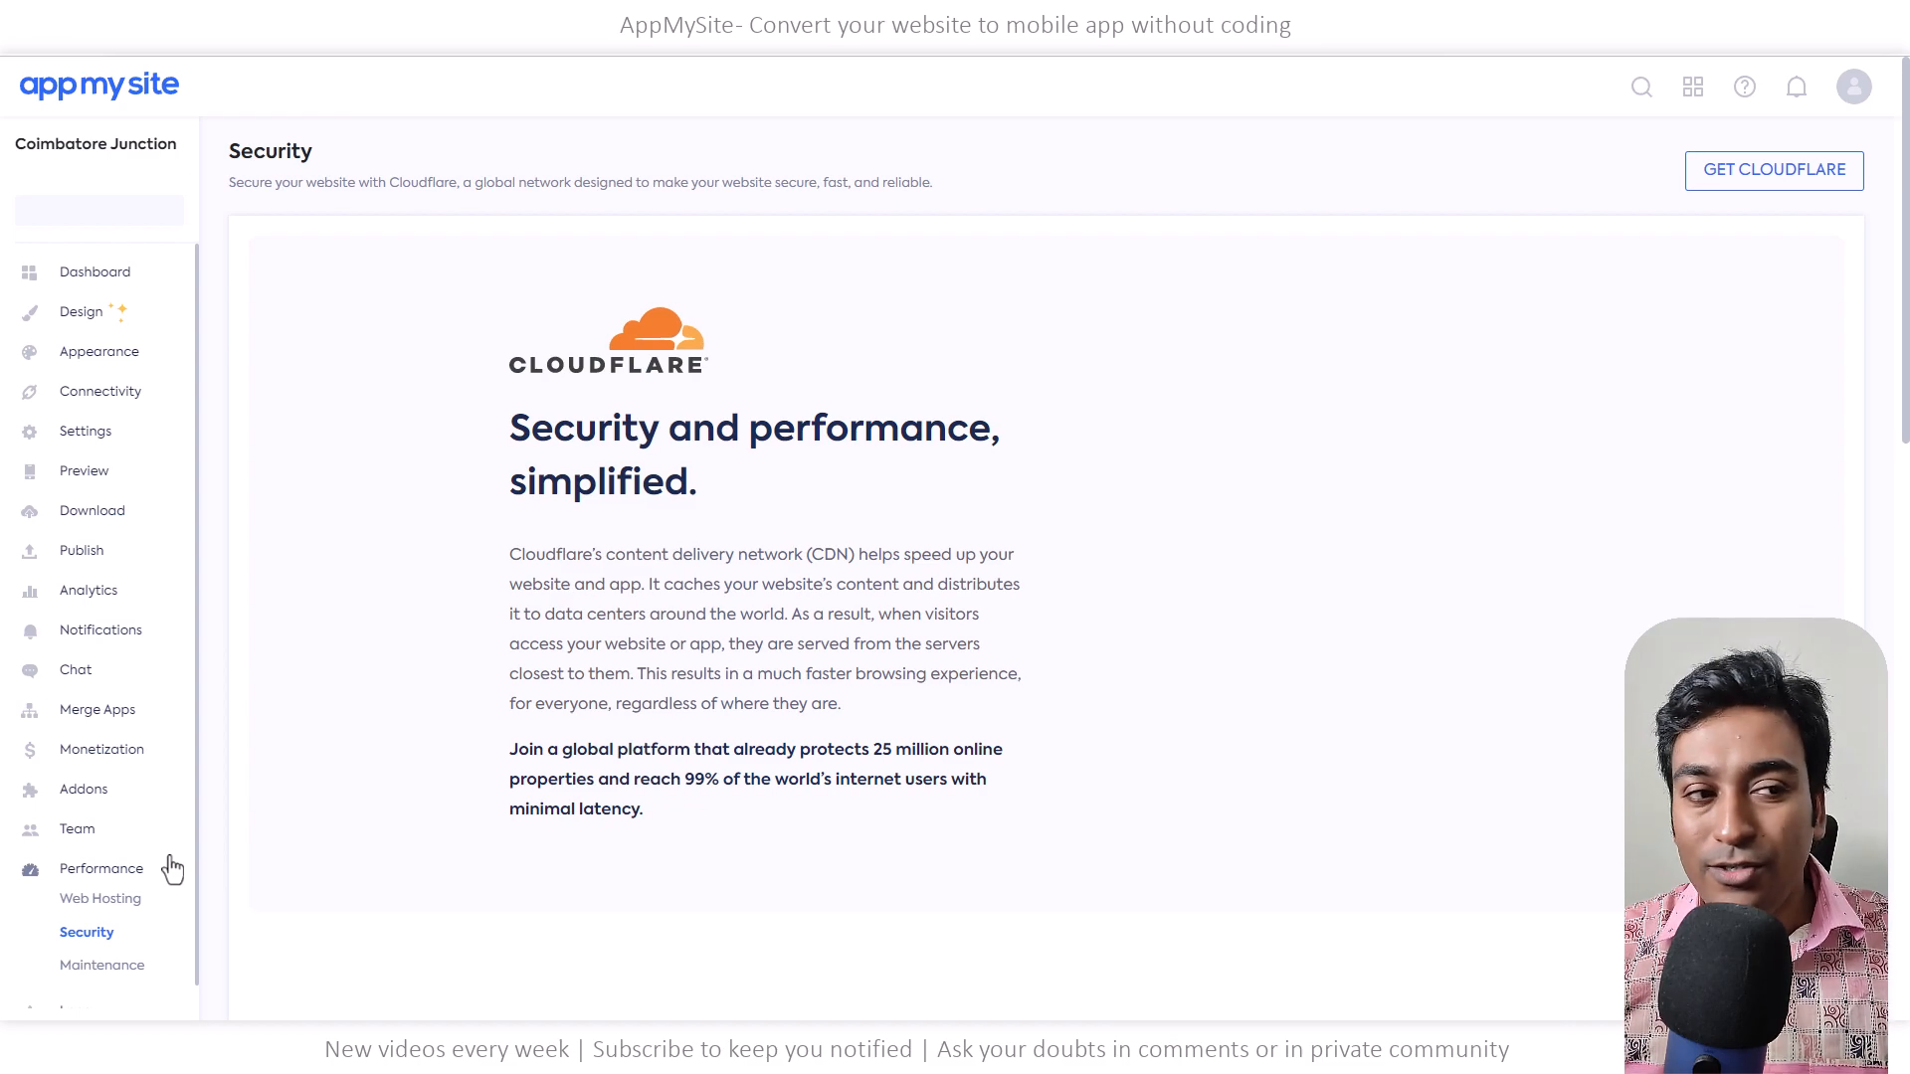
{"action": "scroll", "coordinate": [139, 853], "scroll_direction": "down", "scroll_amount": 5}
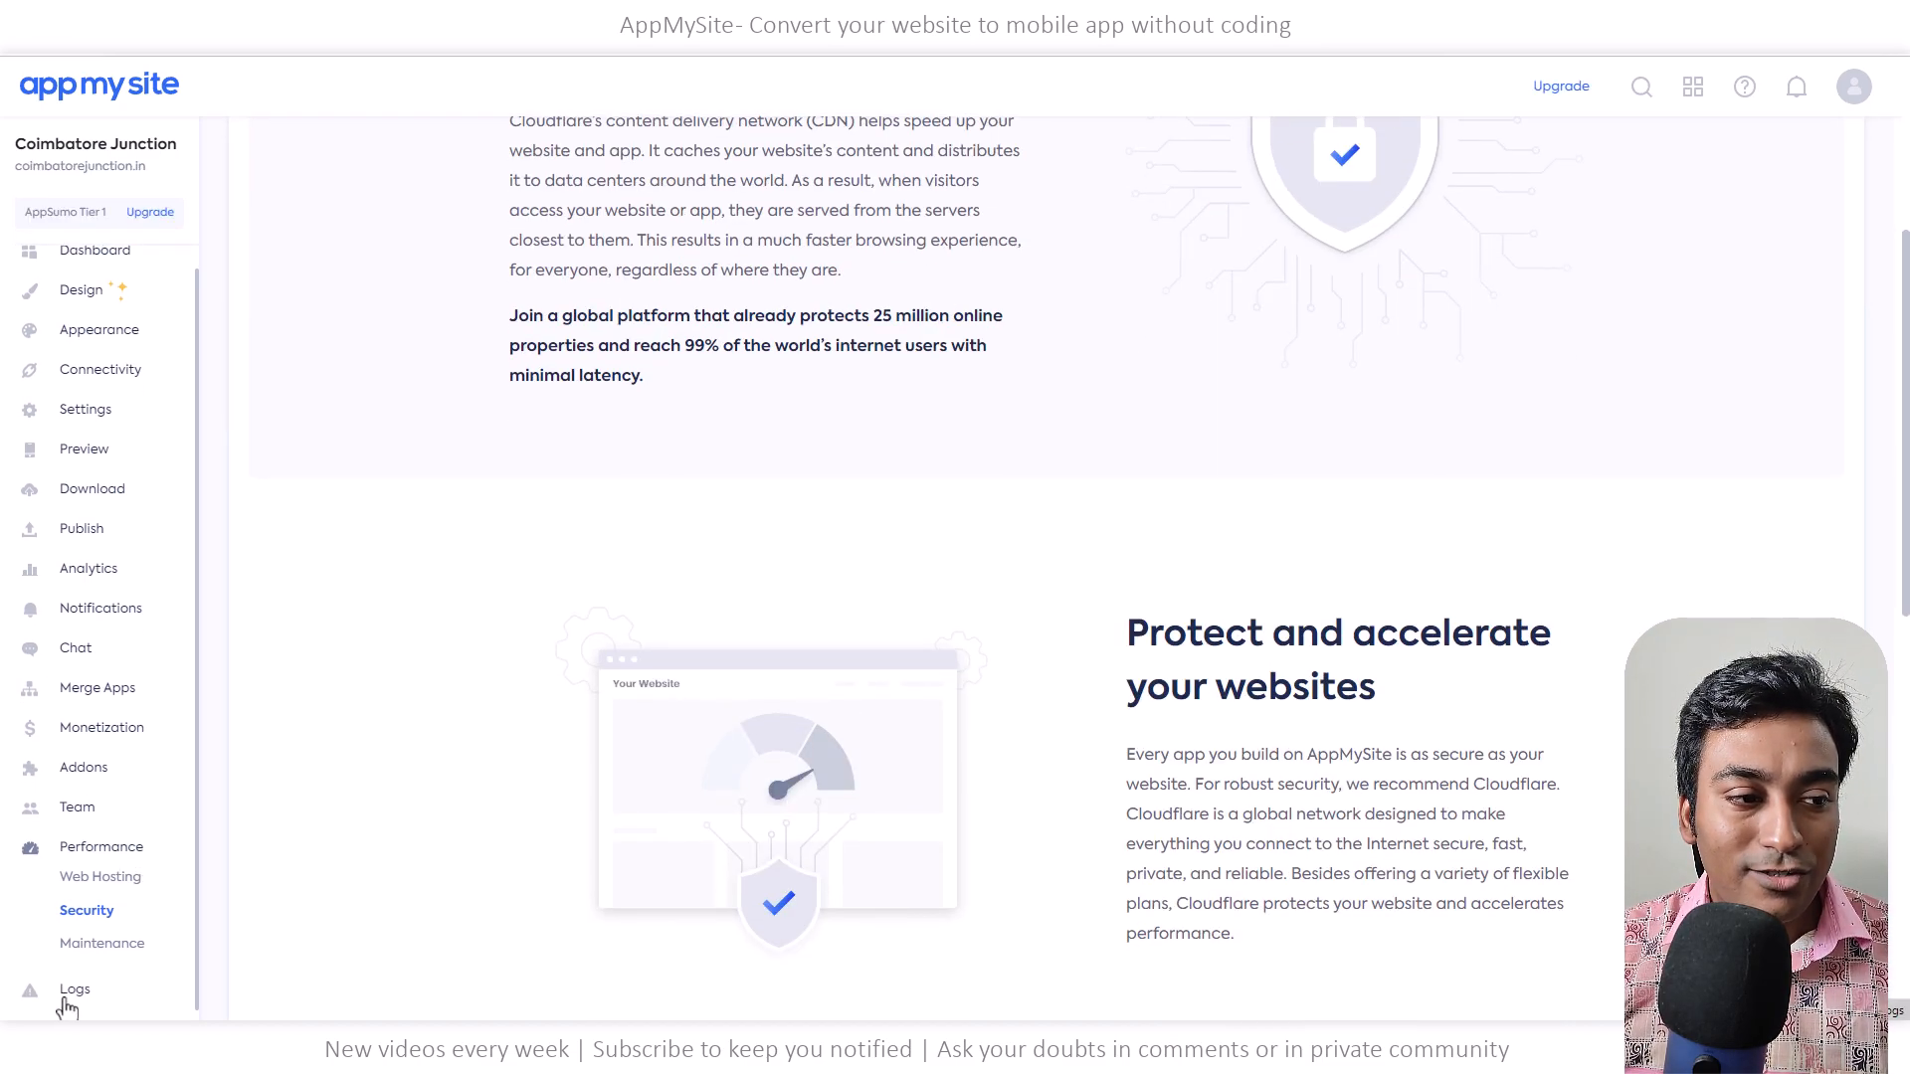
{"action": "left_click", "coordinate": [60, 999]}
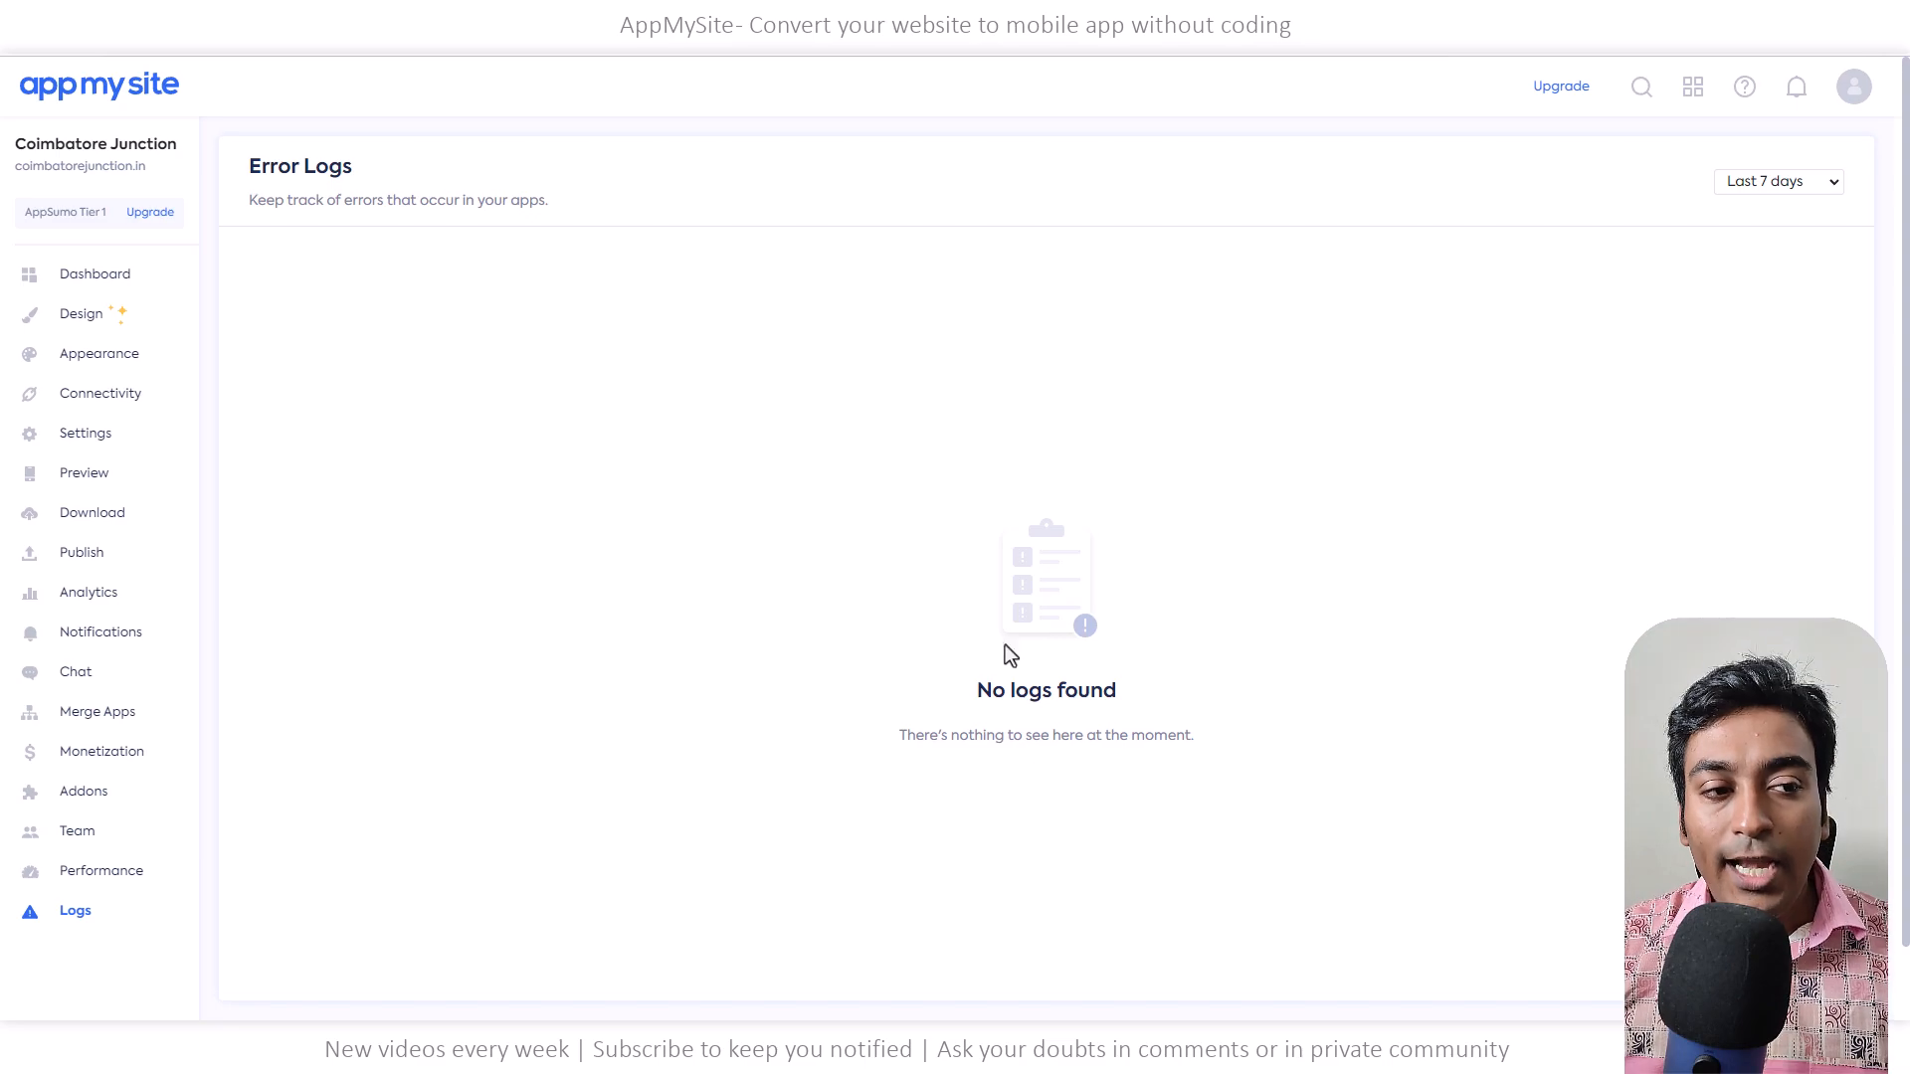
Return to the app's dashboard overview and open the app download page
{"action": "left_click", "coordinate": [55, 295]}
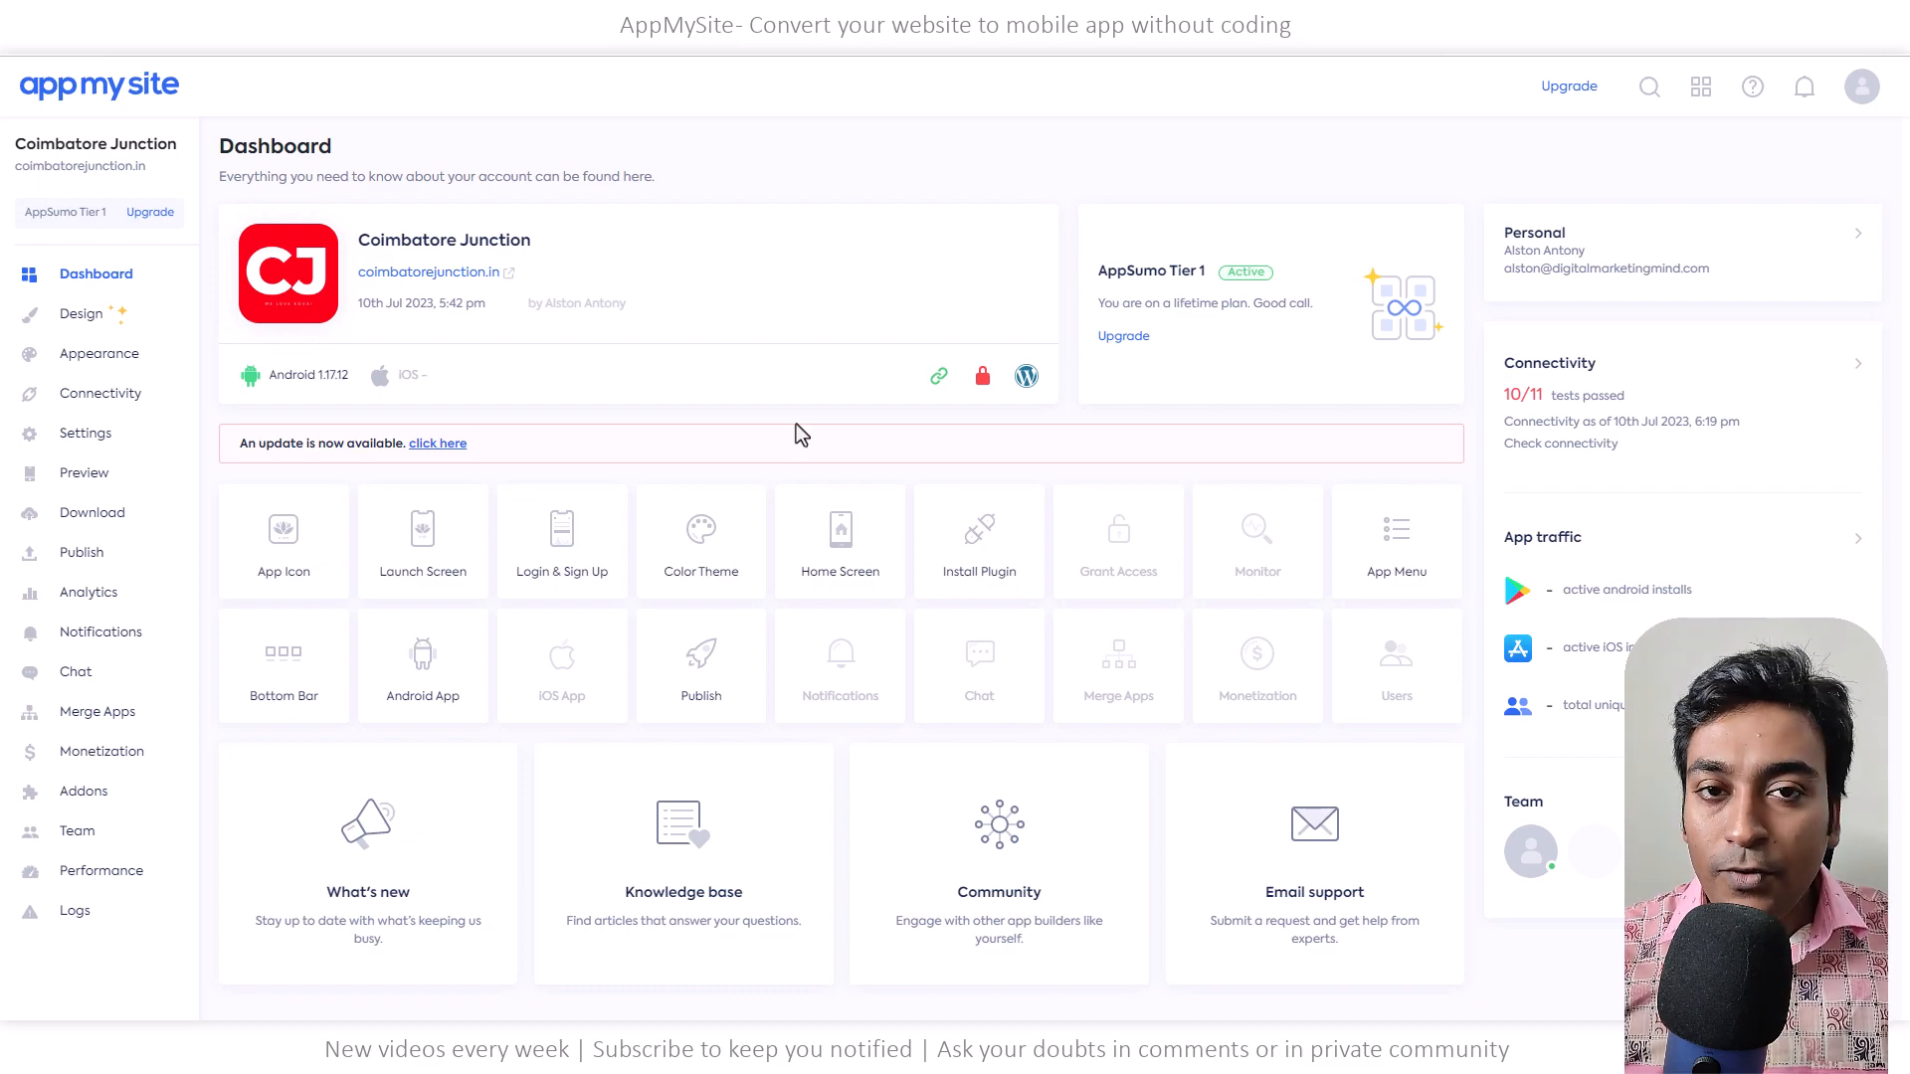
{"action": "left_click", "coordinate": [62, 519]}
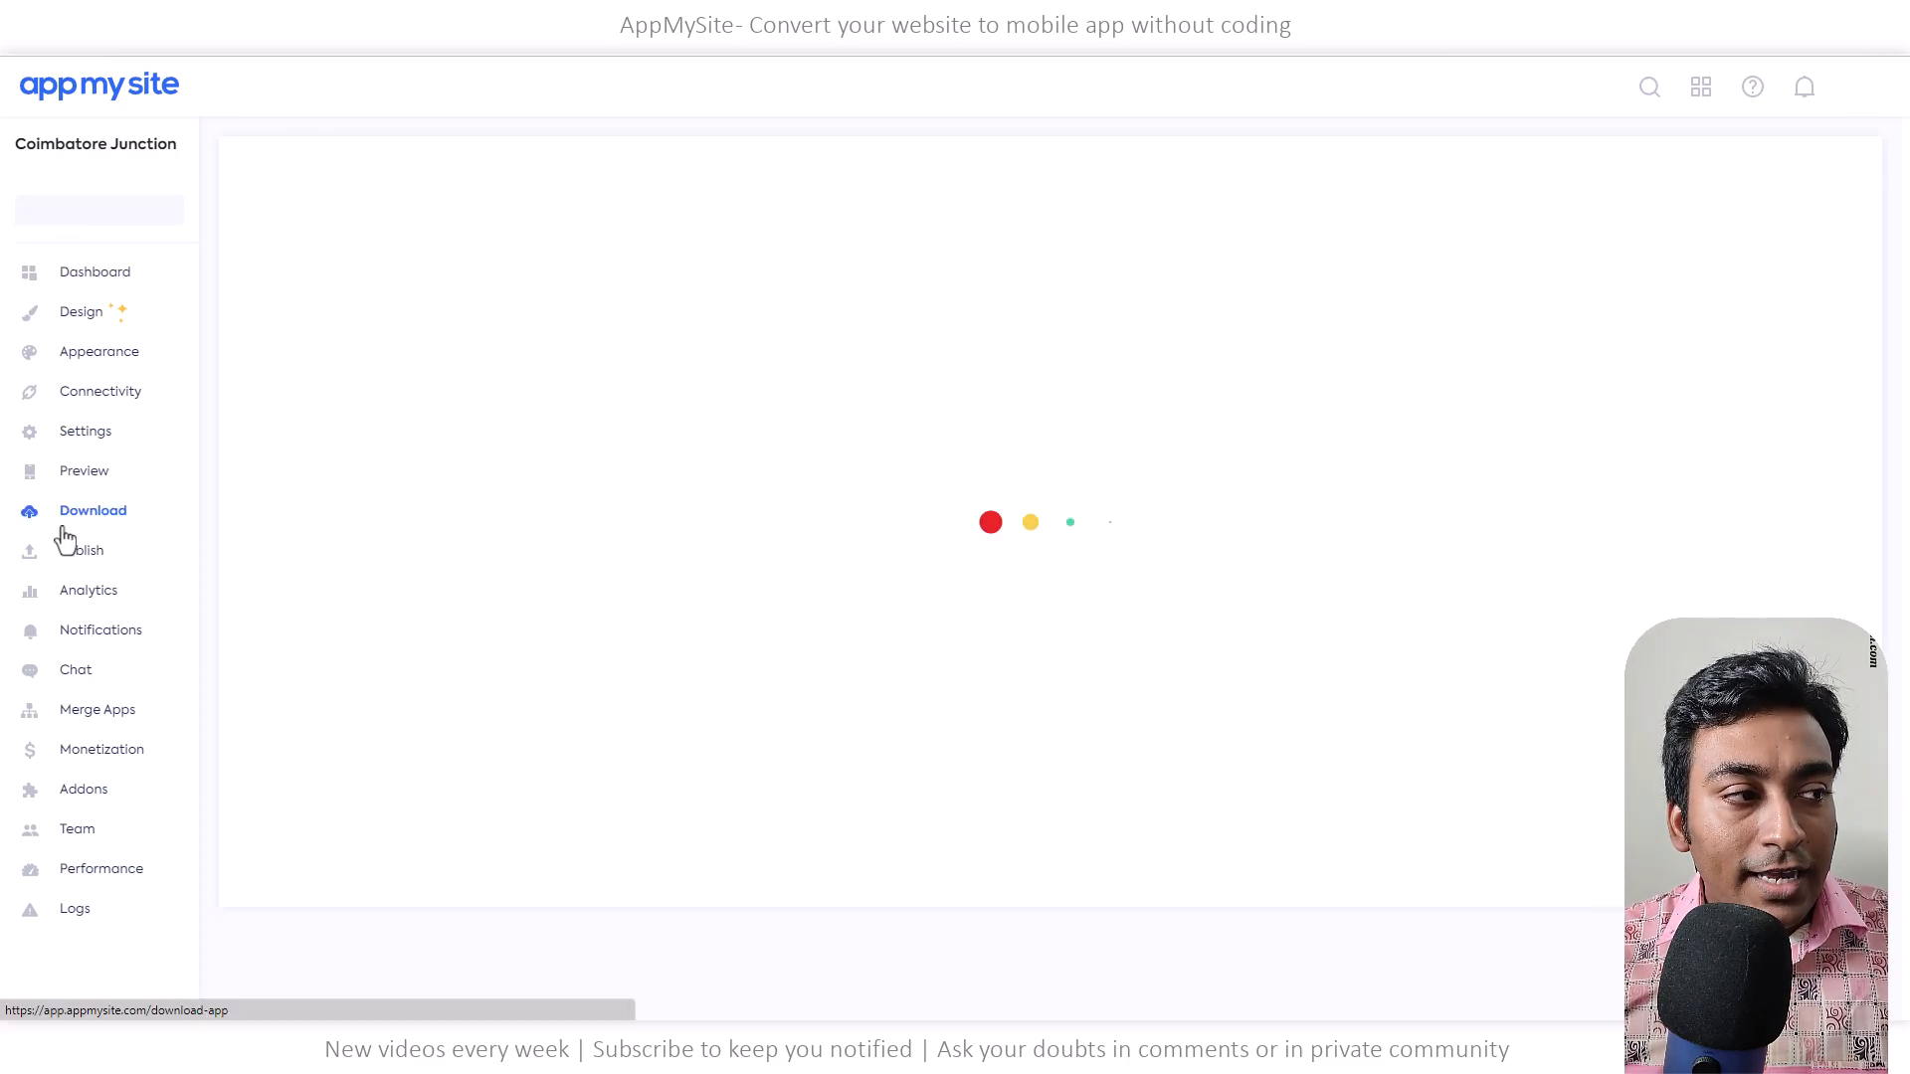